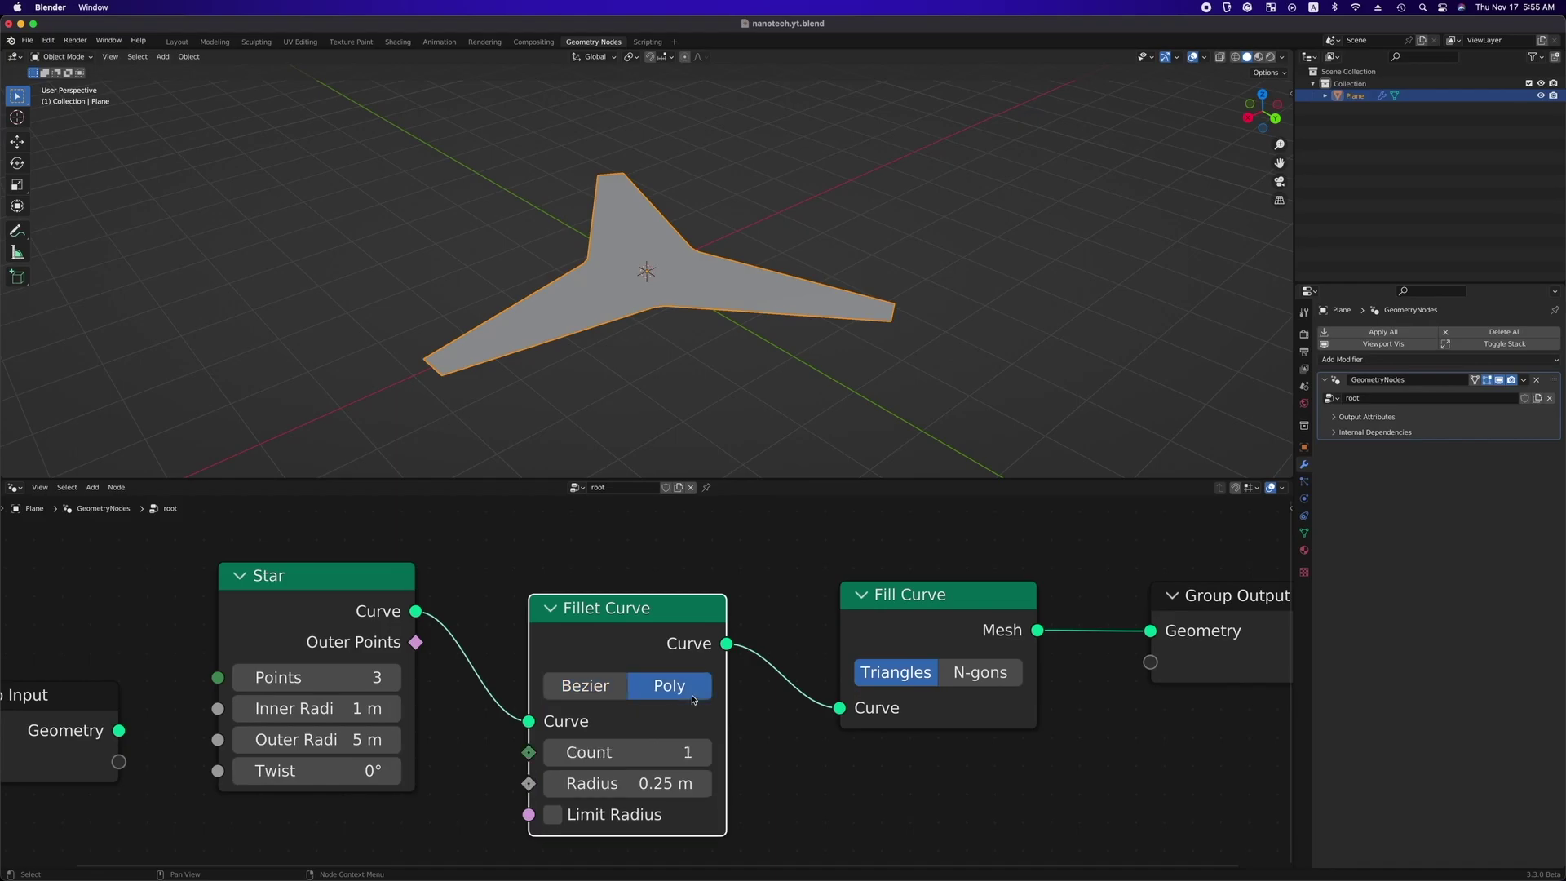
# Set the Fillet Curve node's count to 50 to round the star's corners.
pyautogui.write('50')
pyautogui.press('Return')
pyautogui.hscroll(5, 830, 311)
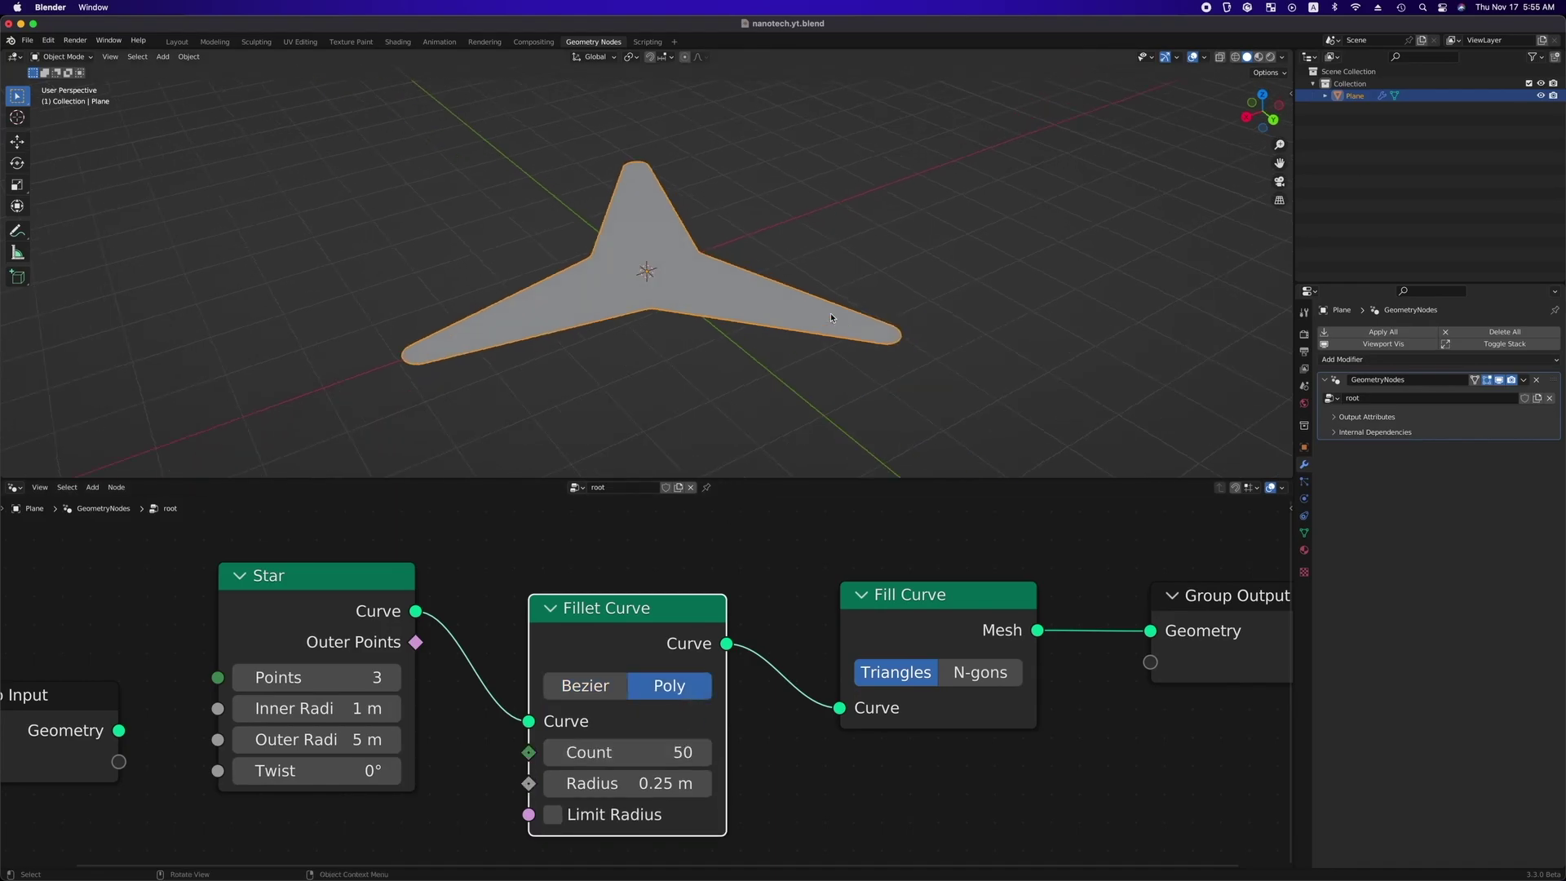
pyautogui.hscroll(3, 820, 686)
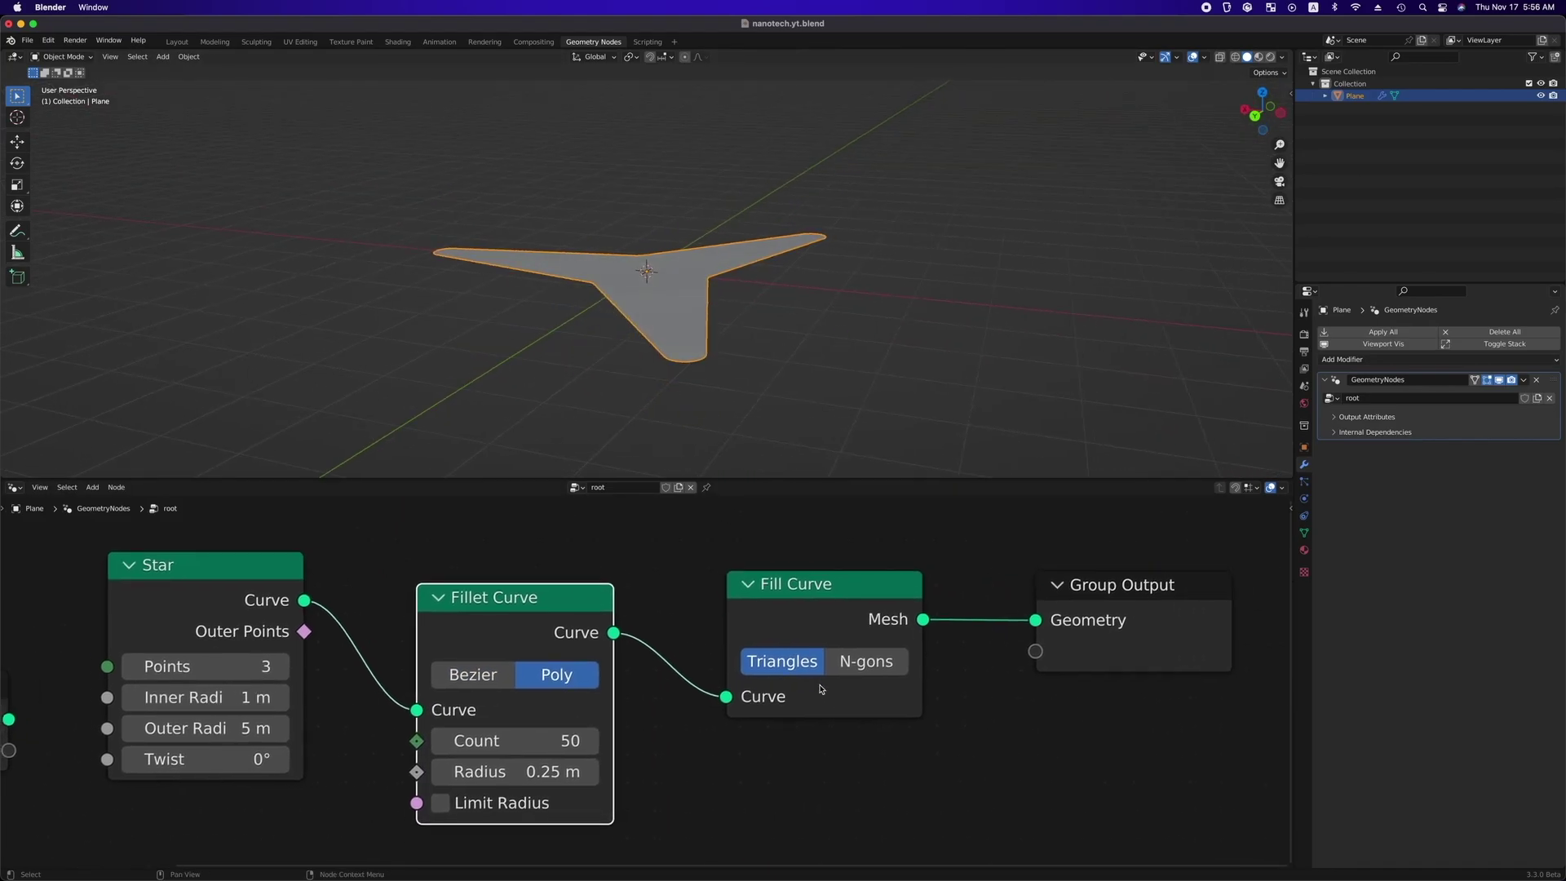
# Add an Extrude Mesh node between Fill Curve and Group Output.
pyautogui.click(930, 730)
pyautogui.hotkey('shift', 'a')
pyautogui.write('sex')
pyautogui.press('Return')
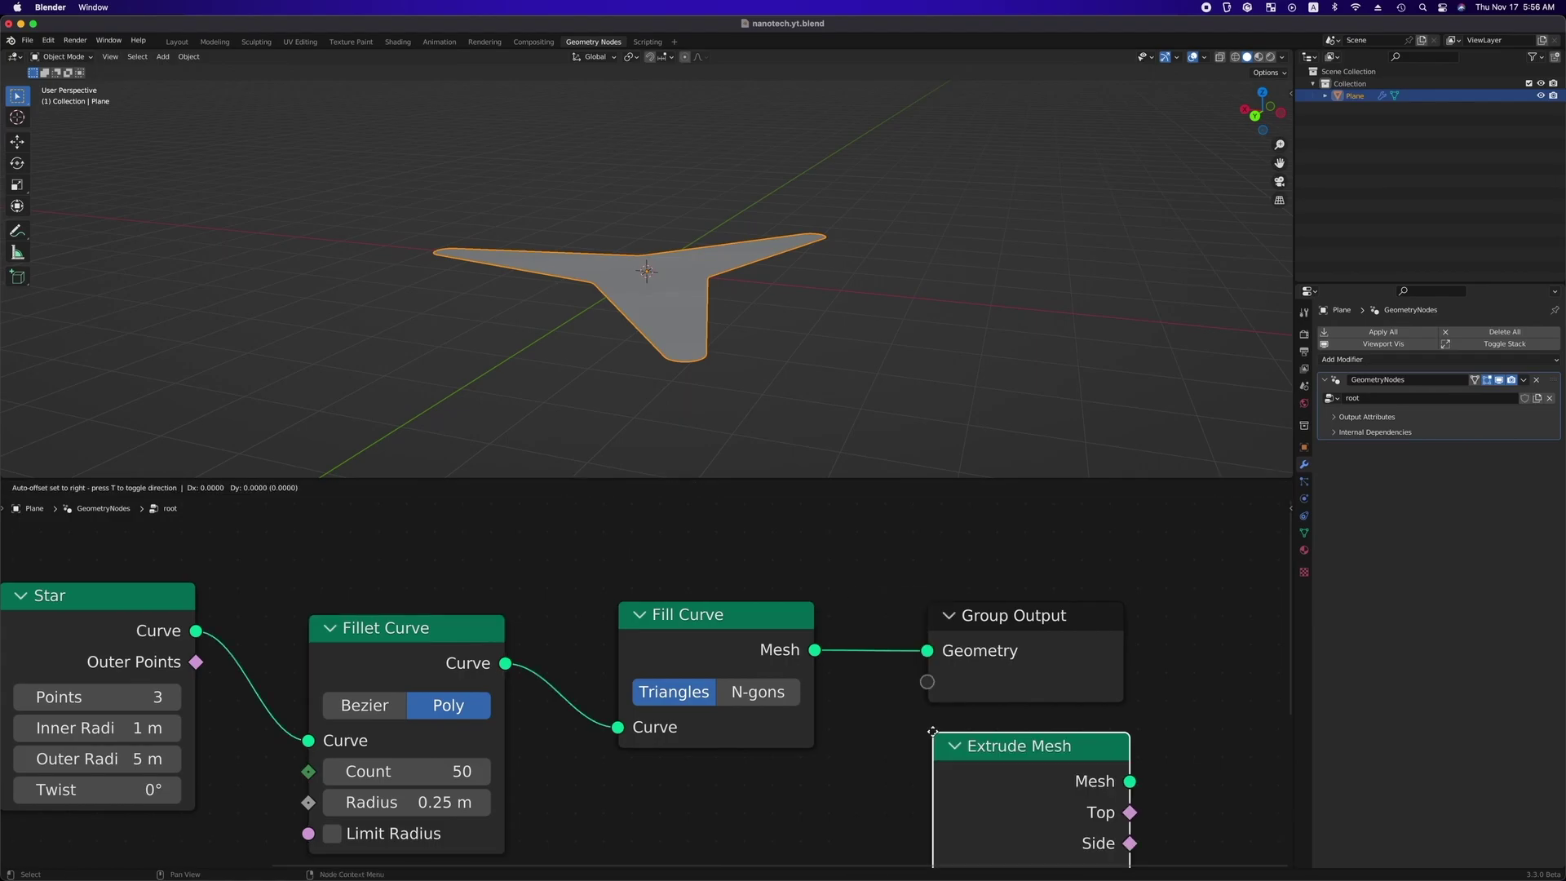
pyautogui.click(928, 618)
# Inspect the extruded shape's top surface and switch the Fill Curve node from Triangles to N-gons.
pyautogui.hscroll(-3, 832, 379)
pyautogui.hscroll(-6, 832, 378)
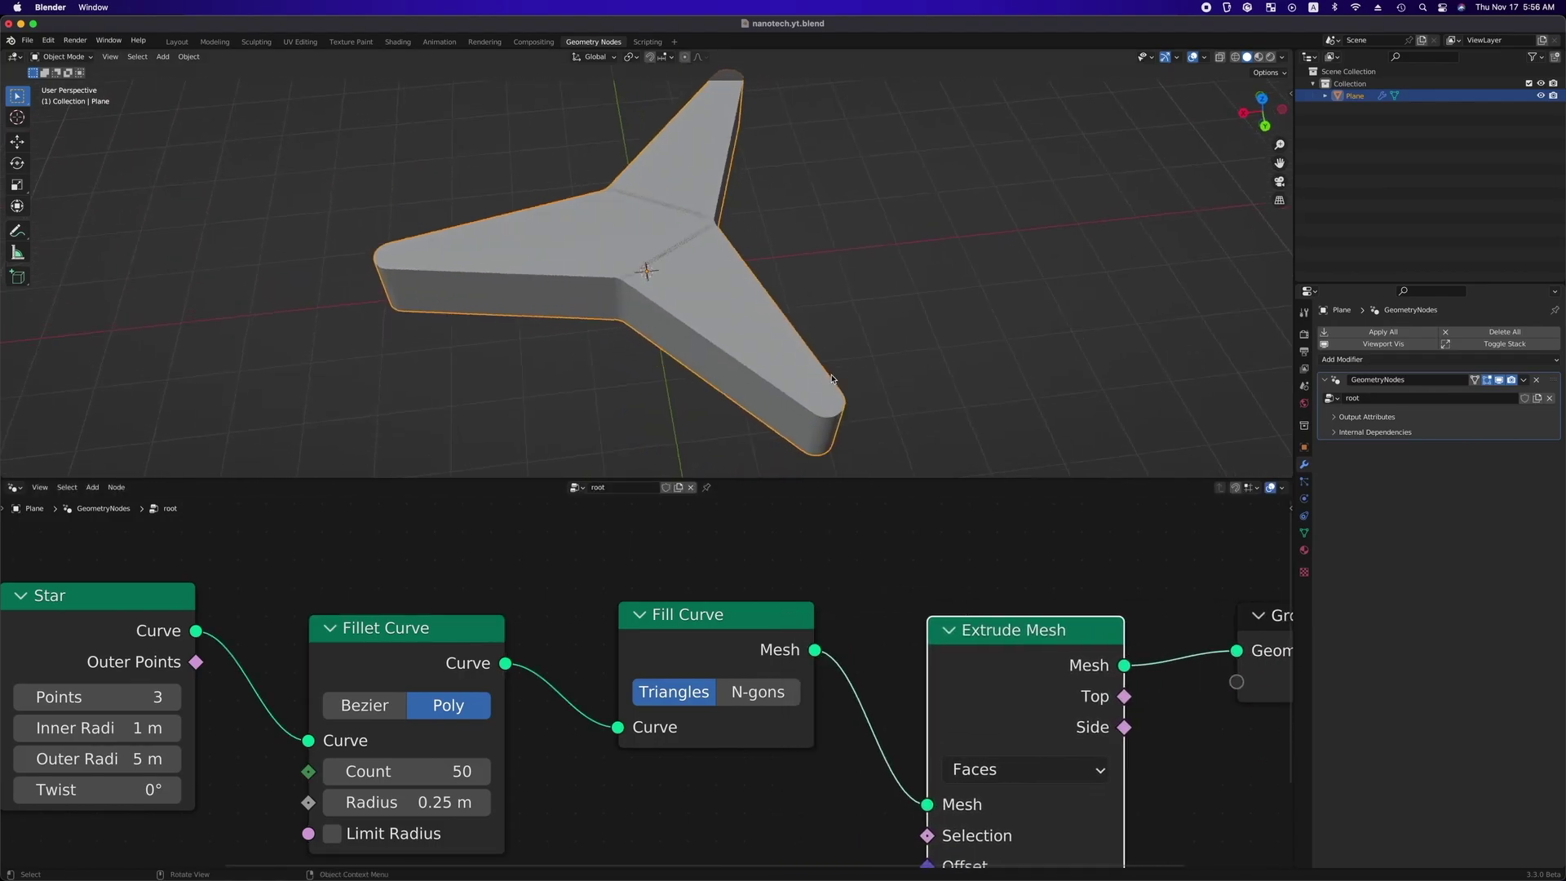
pyautogui.keyDown('ctrl'); pyautogui.scroll(3, 832, 378); pyautogui.keyUp('ctrl')
pyautogui.keyDown('ctrl'); pyautogui.scroll(3, 831, 378); pyautogui.keyUp('ctrl')
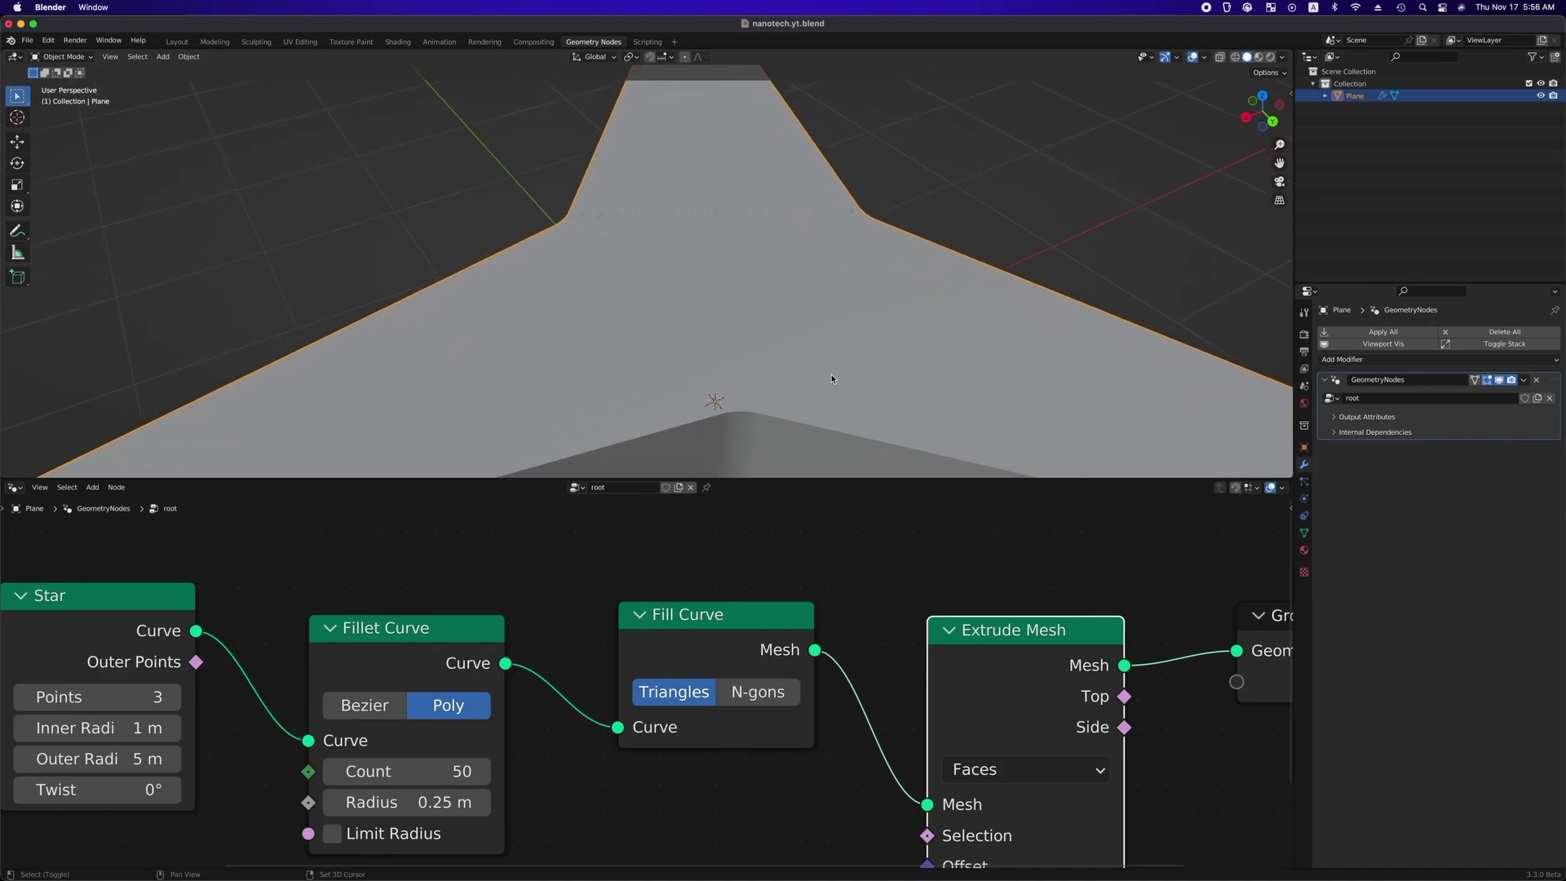
pyautogui.hscroll(5, 831, 379)
pyautogui.keyDown('ctrl'); pyautogui.scroll(-4, 832, 379); pyautogui.keyUp('ctrl')
pyautogui.click(766, 698)
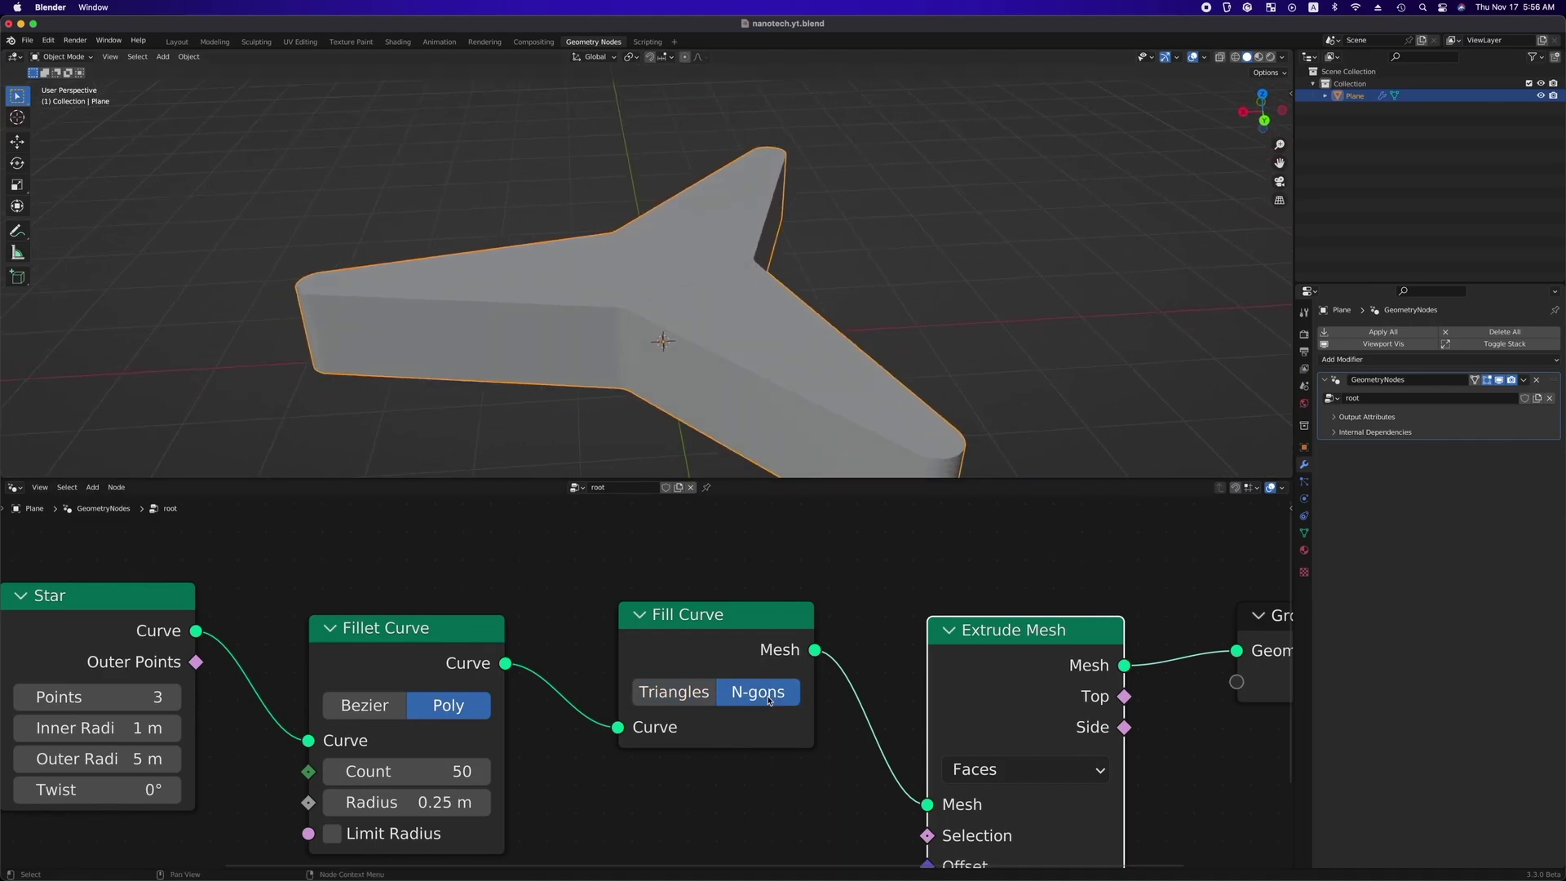
pyautogui.click(691, 689)
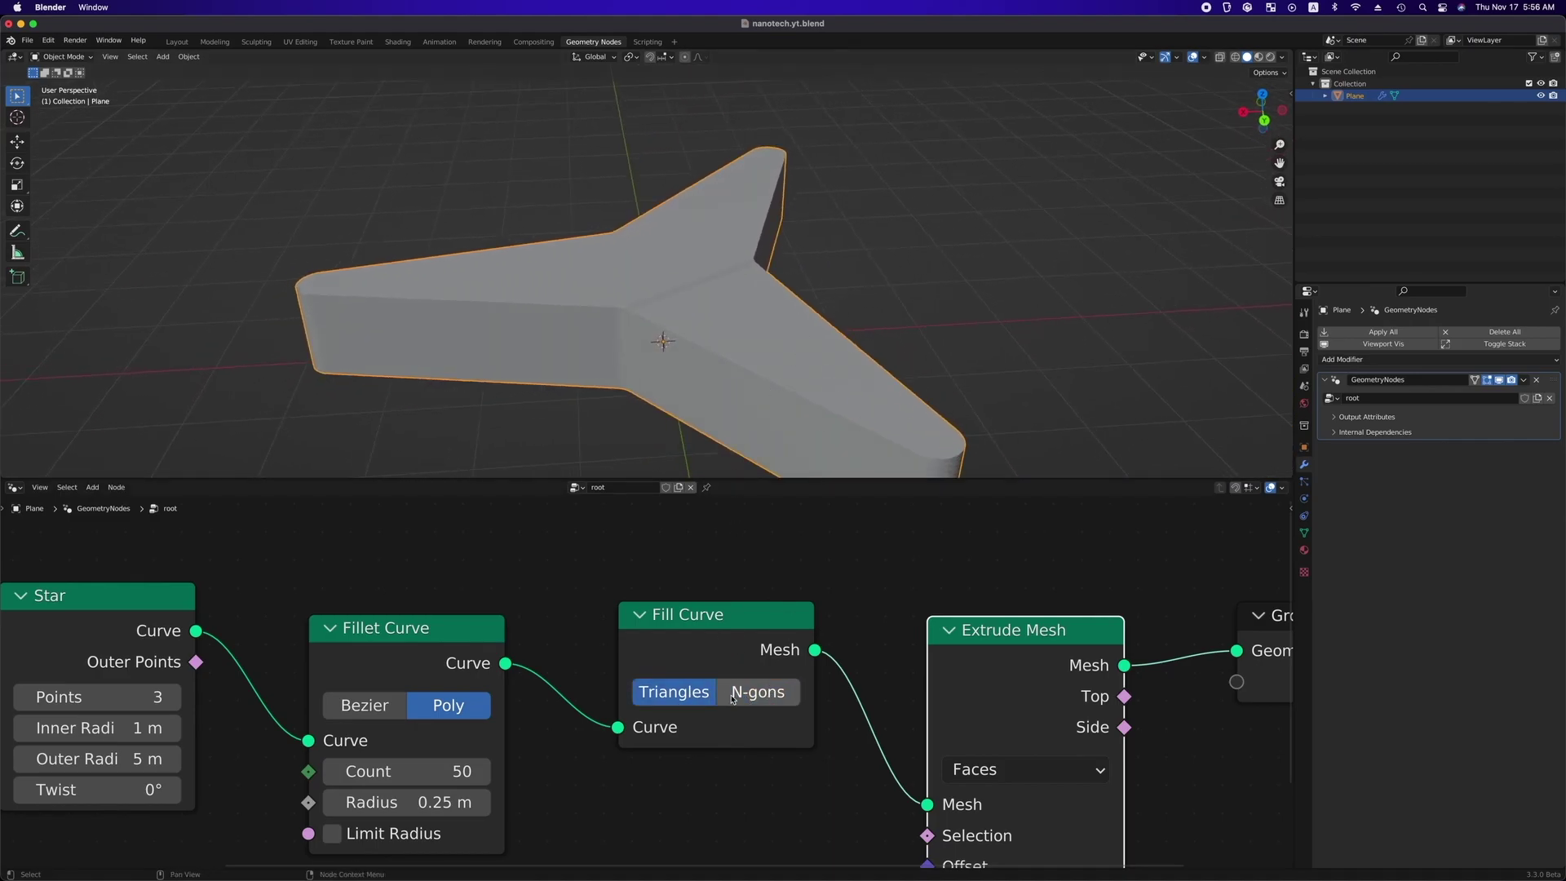
pyautogui.click(732, 695)
# Insert a Join Geometry node before Group Output and connect the Fill Curve mesh to it alongside the Extrude Mesh output.
pyautogui.press('Home')
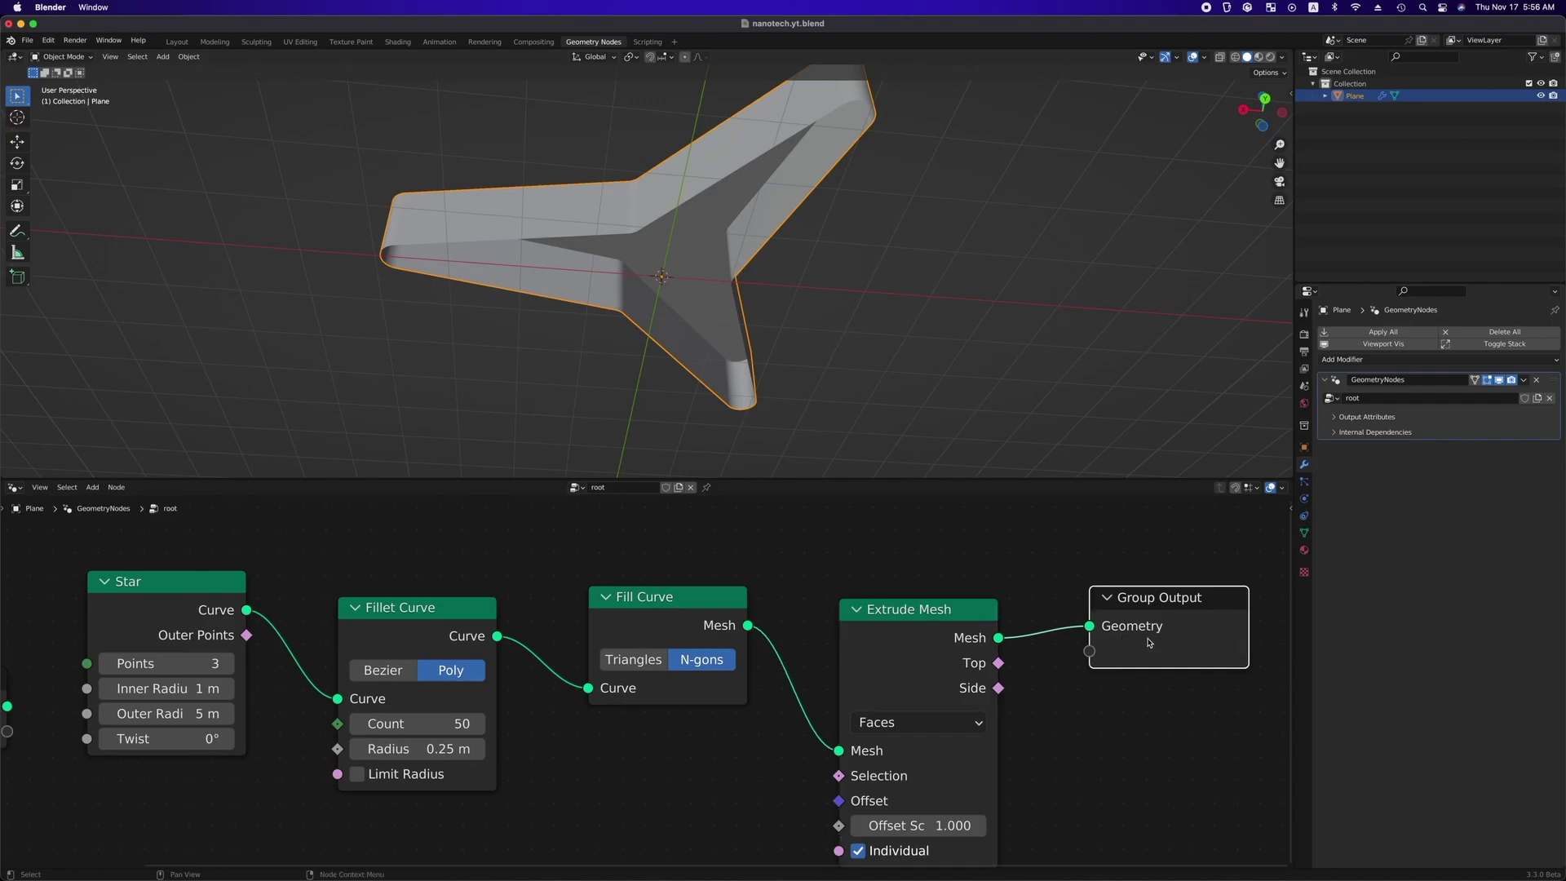
pyautogui.moveTo(999, 638); pyautogui.dragTo(1099, 587)
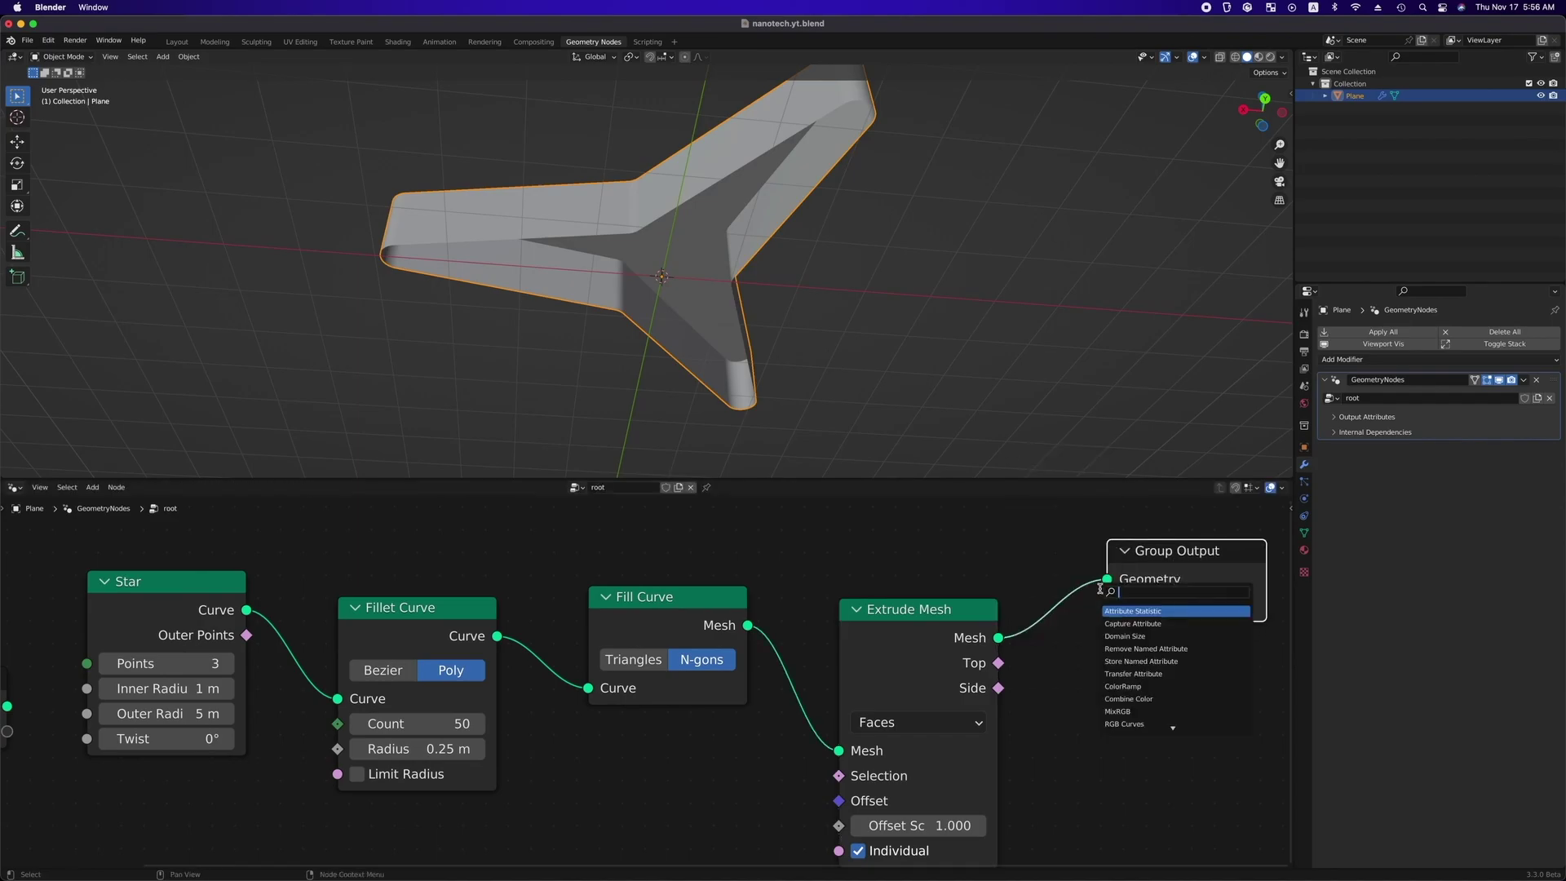
pyautogui.write('join')
pyautogui.press('Return')
pyautogui.click(1021, 559)
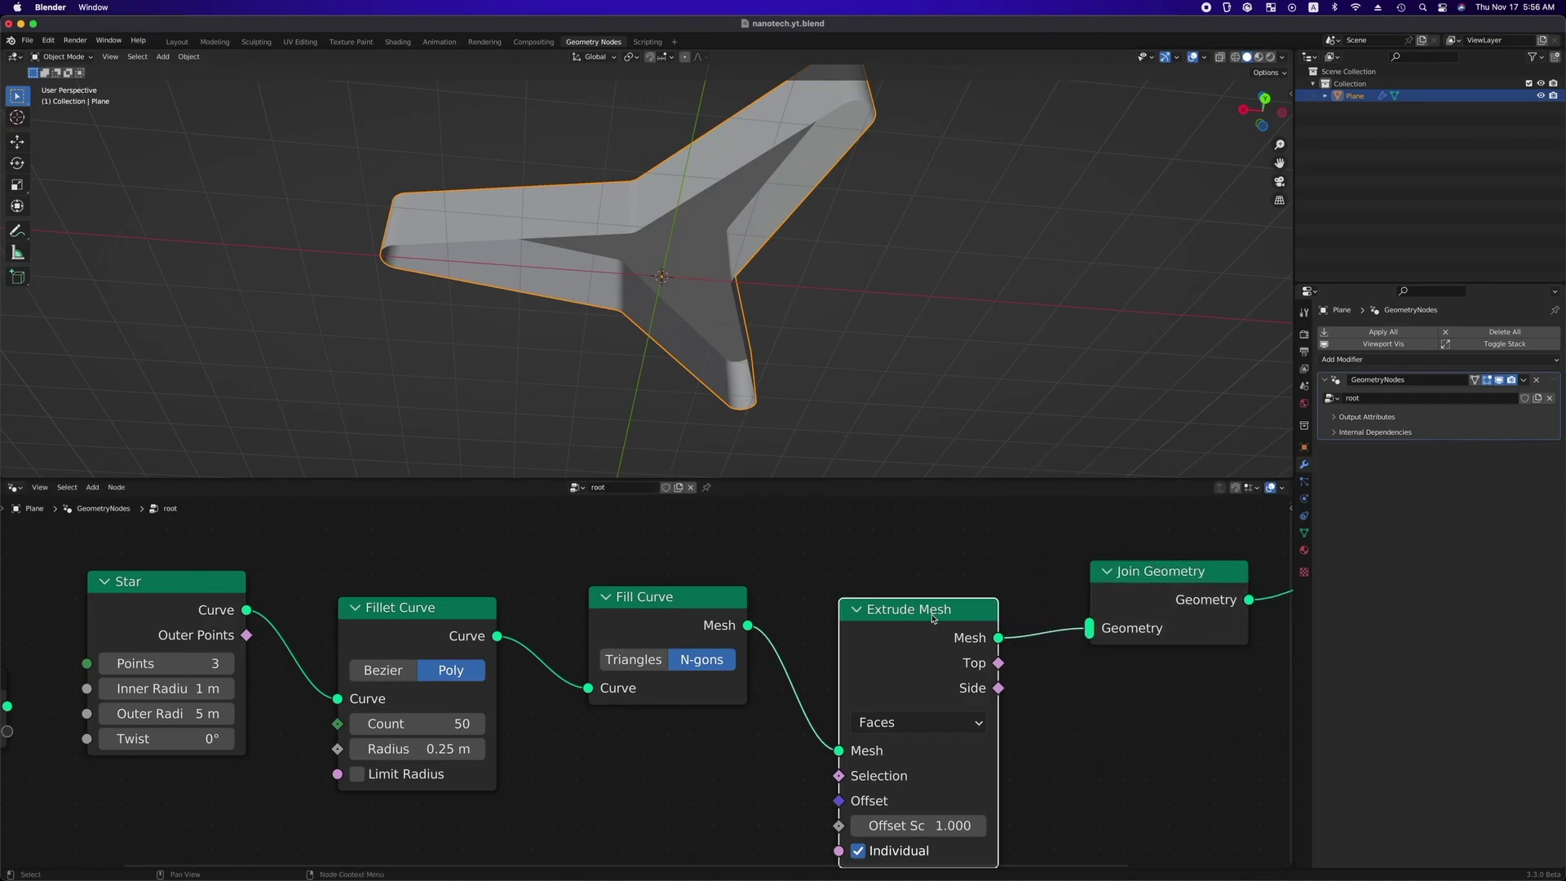
pyautogui.moveTo(933, 618); pyautogui.dragTo(895, 710)
pyautogui.moveTo(748, 626); pyautogui.dragTo(1085, 630)
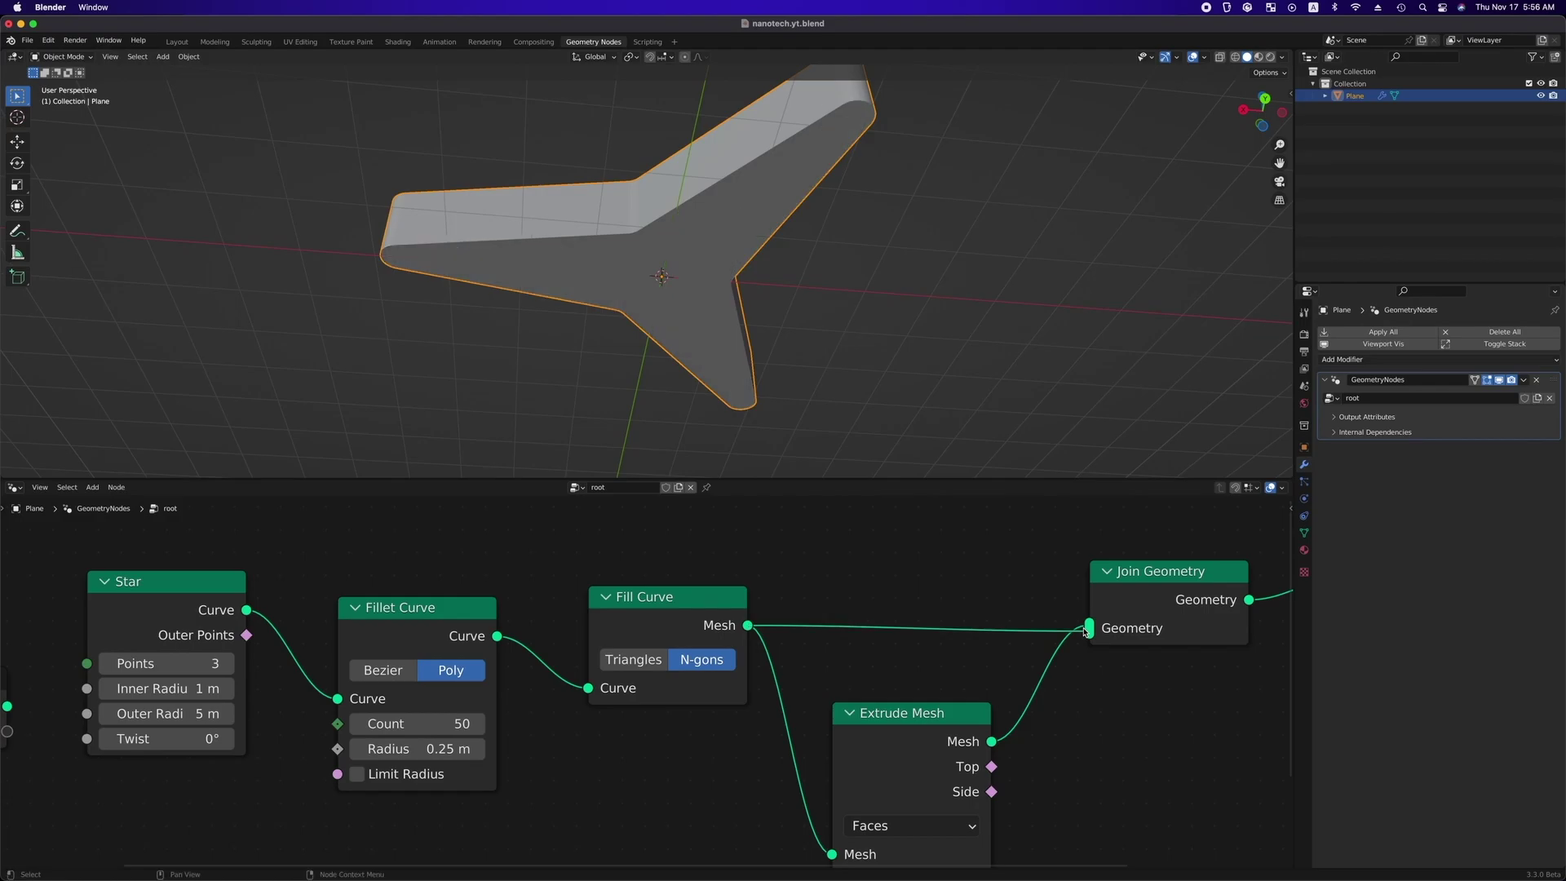
# Add a Set Position node between Join Geometry and Group Output.
pyautogui.moveTo(963, 244); pyautogui.dragTo(922, 378, button='middle')
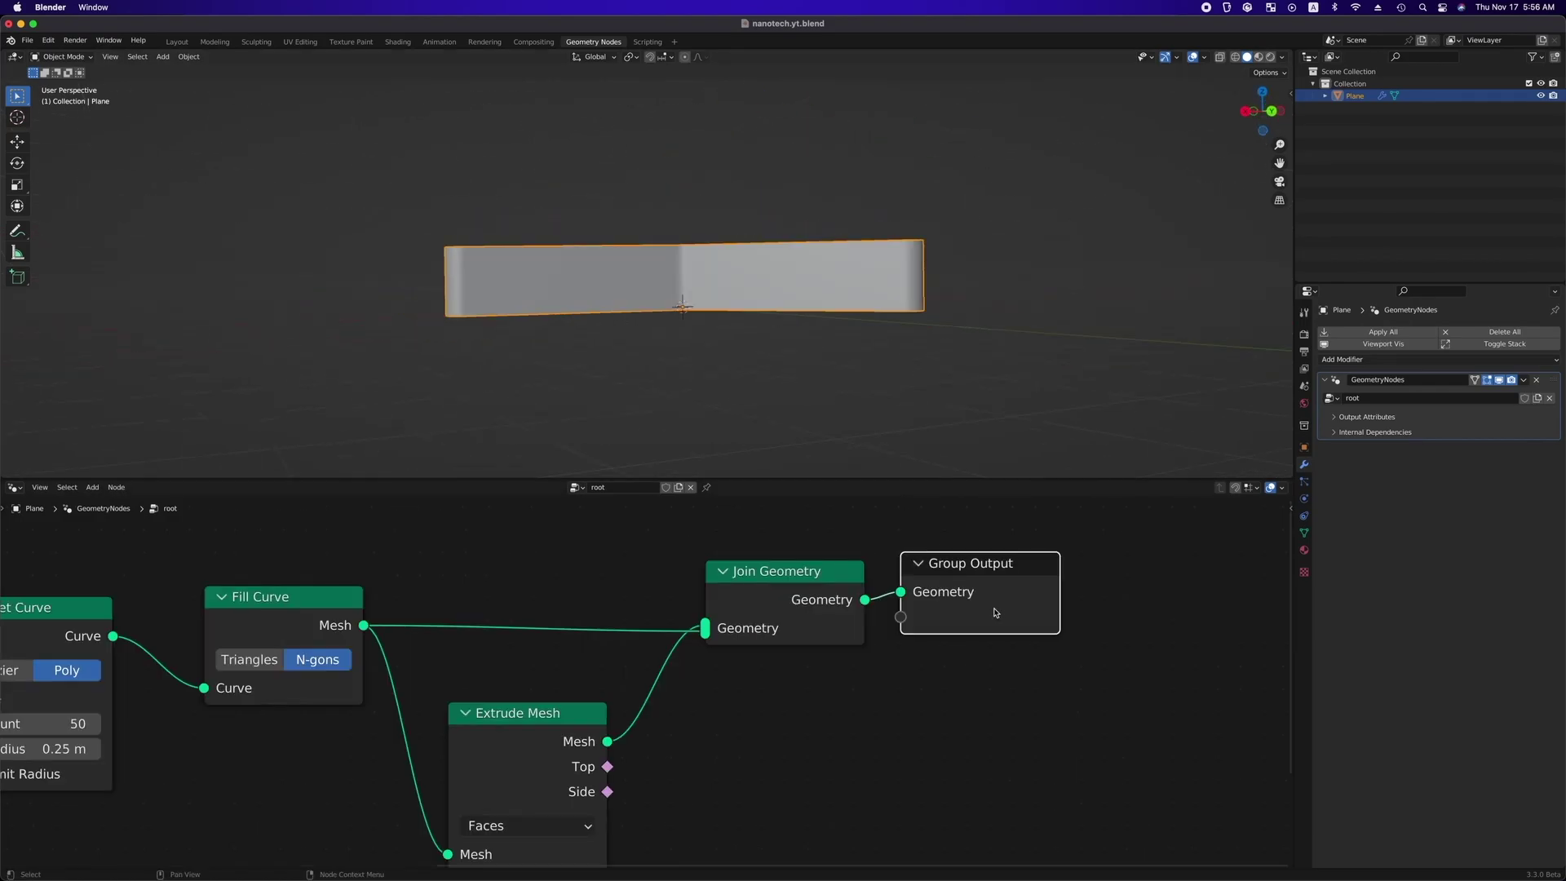
pyautogui.moveTo(994, 612); pyautogui.dragTo(1142, 615)
pyautogui.hotkey('shift', 'a')
pyautogui.click(1029, 711)
pyautogui.write('set p')
pyautogui.press('Return')
pyautogui.click(851, 536)
# Add a Value node set to 1 and connect it to Extrude Mesh's Offset Scale.
pyautogui.scroll(-3, 893, 771)
pyautogui.hotkey('shift', 'a')
pyautogui.write('valu')
pyautogui.press('Return')
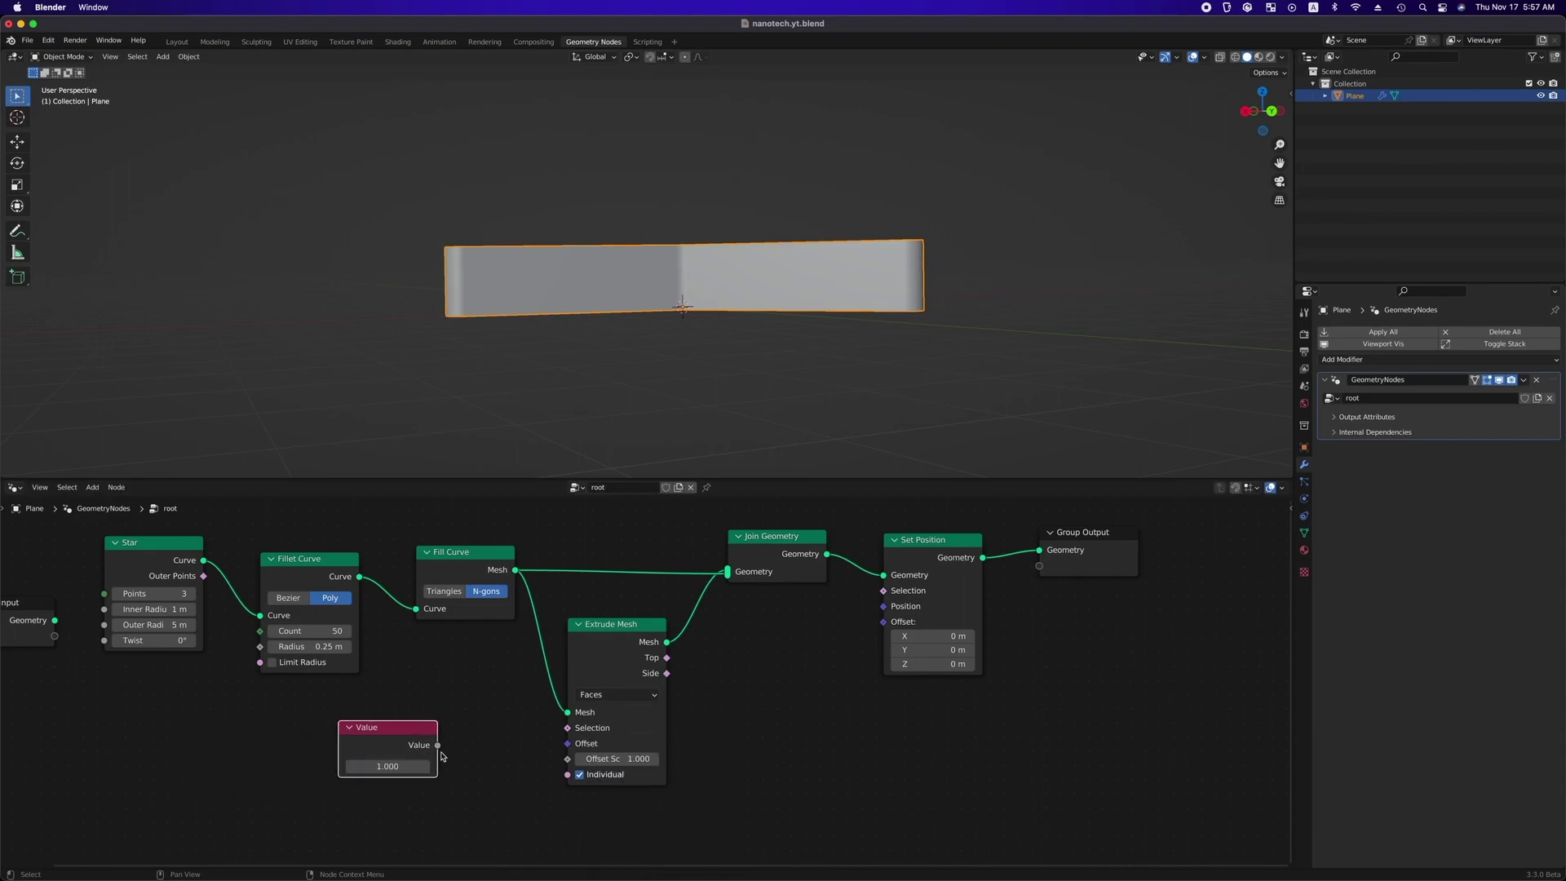
pyautogui.moveTo(568, 761); pyautogui.dragTo(568, 758)
pyautogui.moveTo(438, 745); pyautogui.dragTo(667, 738)
pyautogui.rightClick(491, 738)
# Add a Combine XYZ node, feed its vector into Set Position's Offset, and connect the Value node to its Z.
pyautogui.hotkey('shift', 'a')
pyautogui.click(791, 734)
pyautogui.write('comb')
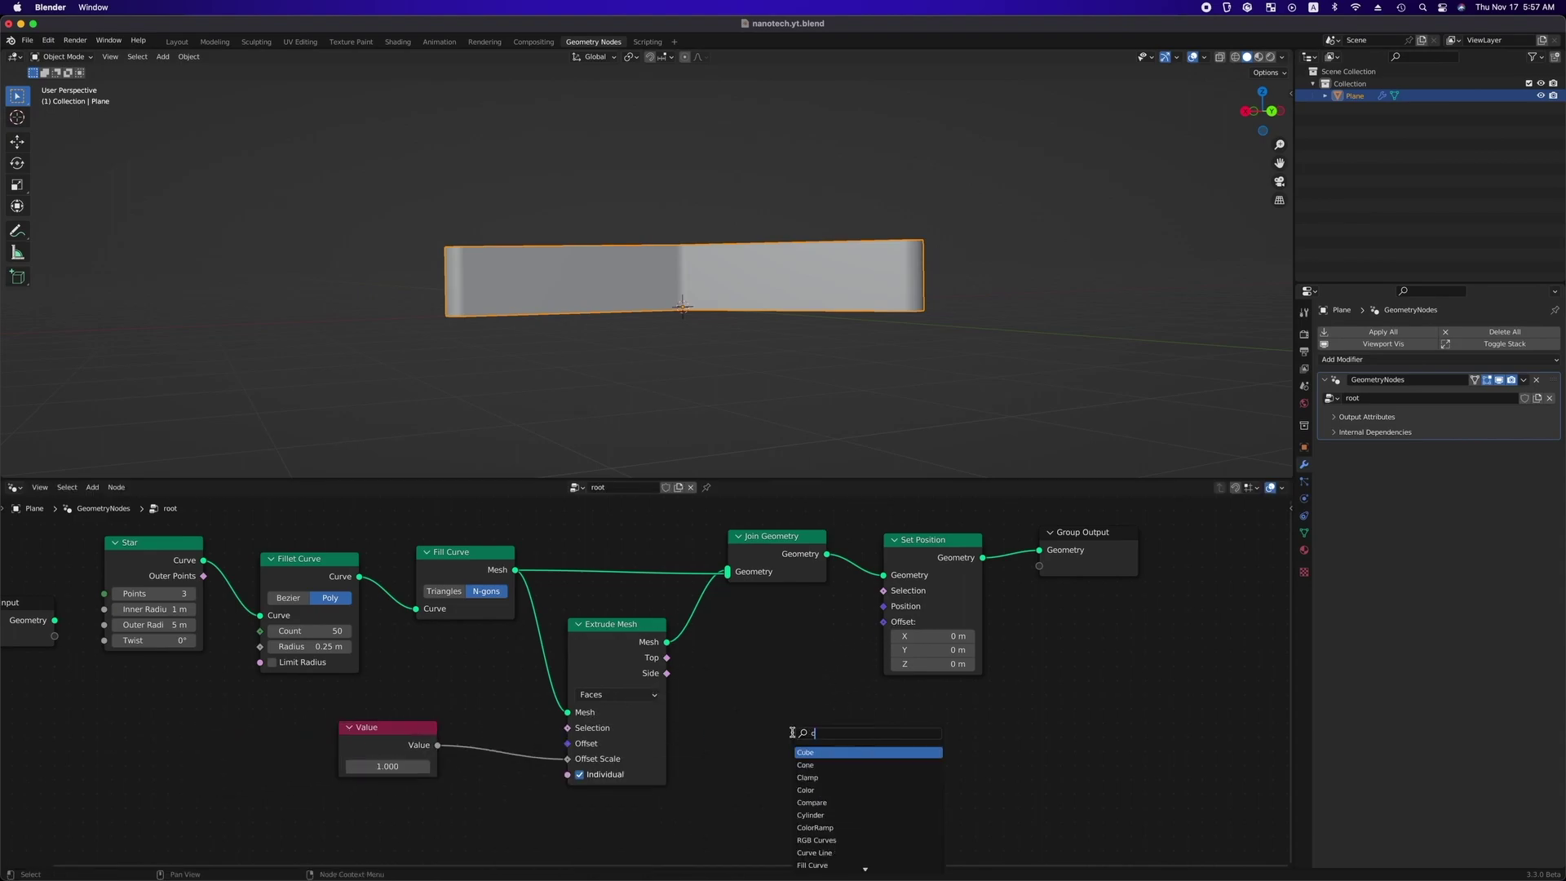
pyautogui.press('Return')
pyautogui.click(739, 617)
pyautogui.moveTo(837, 637); pyautogui.dragTo(883, 622)
pyautogui.moveTo(438, 744); pyautogui.dragTo(738, 687)
# Insert a Math node ahead of Combine XYZ's Z and connect the Value node to its first input.
pyautogui.hotkey('shift', 'a')
pyautogui.click(791, 739)
pyautogui.write('math')
pyautogui.press('Return')
pyautogui.click(579, 669)
pyautogui.moveTo(780, 621); pyautogui.dragTo(882, 666)
pyautogui.moveTo(635, 750); pyautogui.dragTo(893, 832)
# Set the Math node to Divide with a second value of -2 and place it beside Combine XYZ.
pyautogui.click(886, 796)
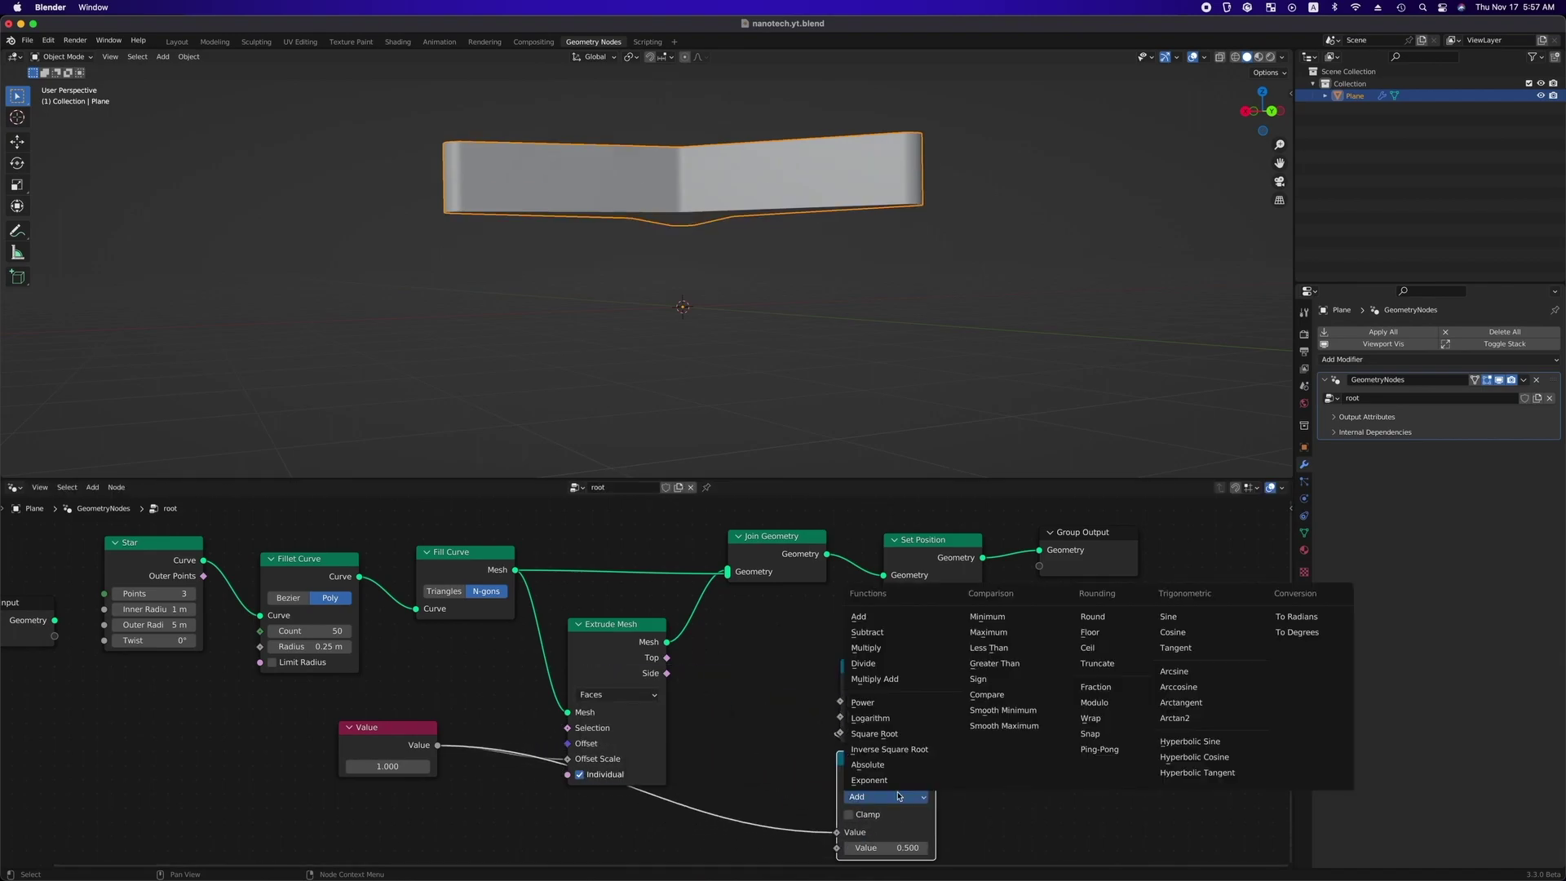
pyautogui.click(866, 662)
pyautogui.click(859, 846)
pyautogui.write('2')
pyautogui.press('Return')
pyautogui.press('Return')
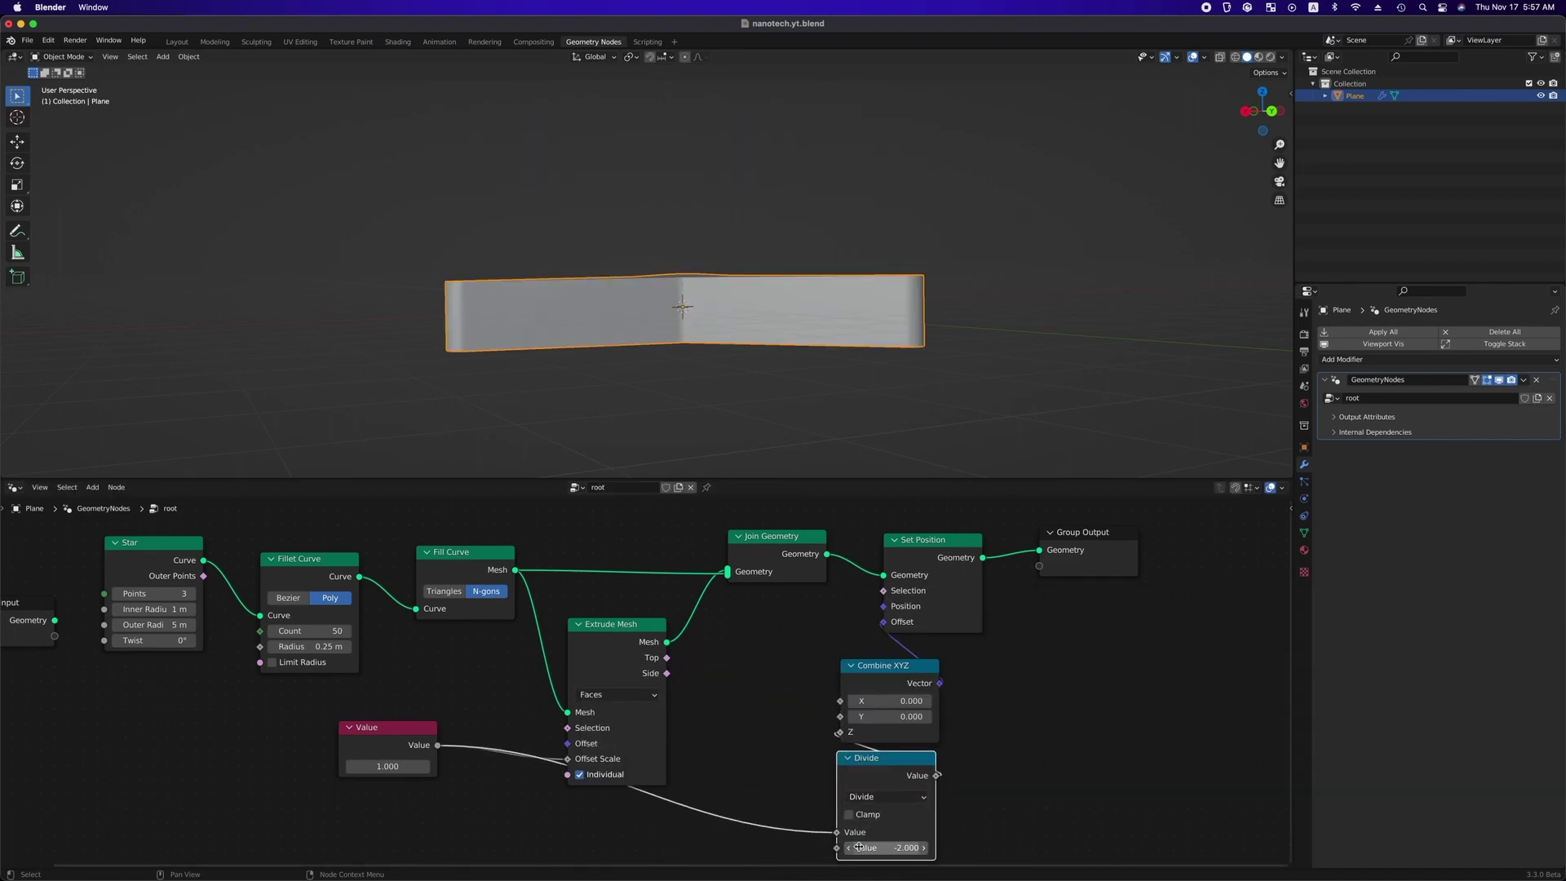
pyautogui.moveTo(742, 350); pyautogui.dragTo(773, 347, button='middle')
pyautogui.moveTo(915, 777); pyautogui.dragTo(799, 684)
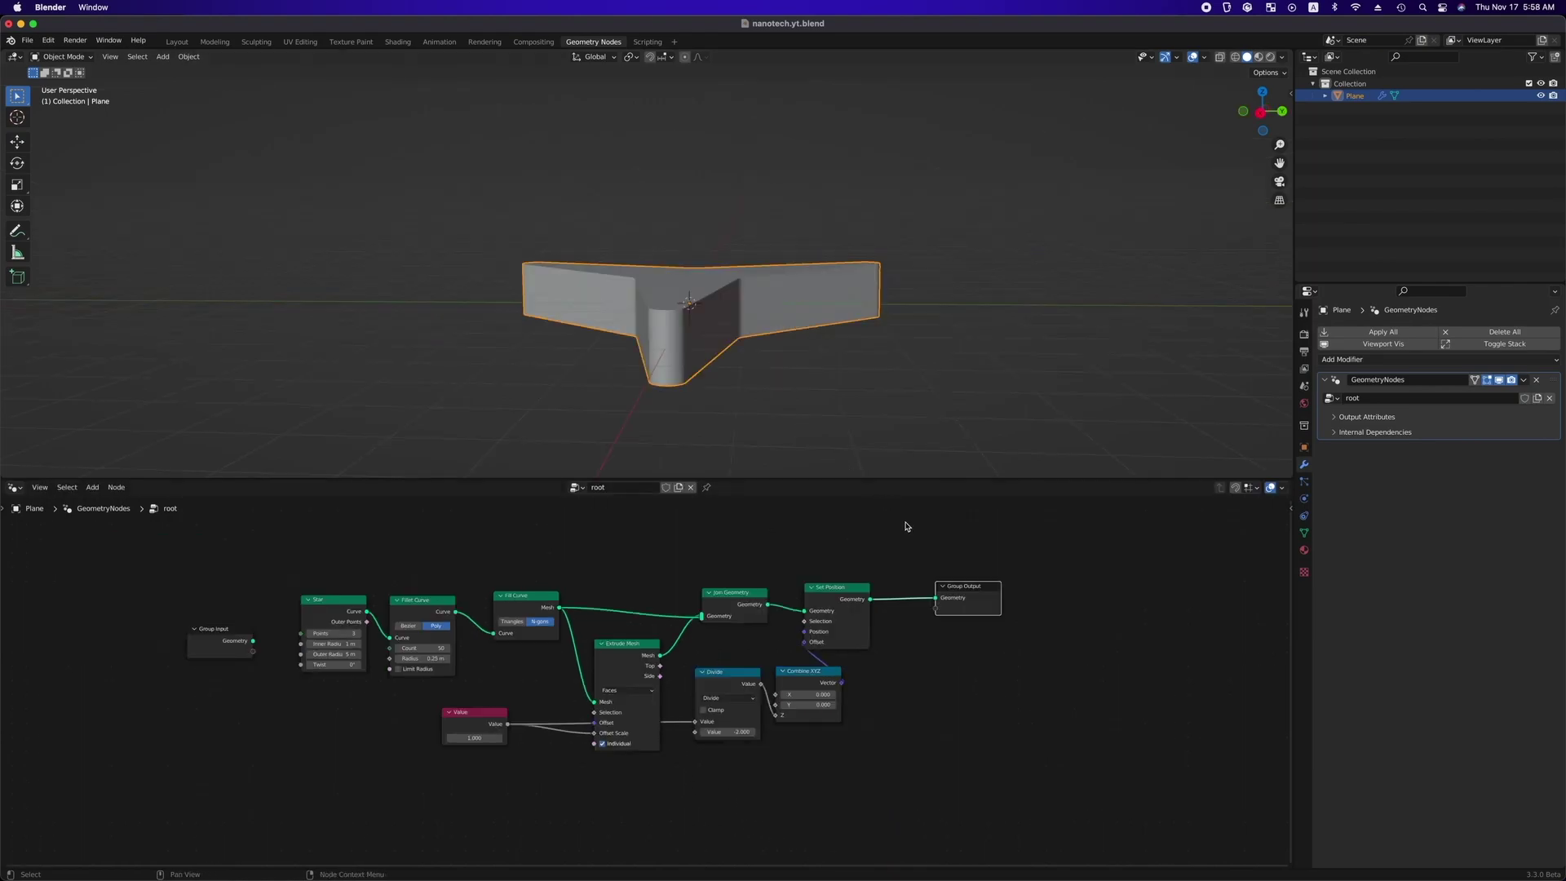
# Group all nodes except Group Input and Group Output into one node group named triangle.
pyautogui.moveTo(908, 526); pyautogui.dragTo(324, 802)
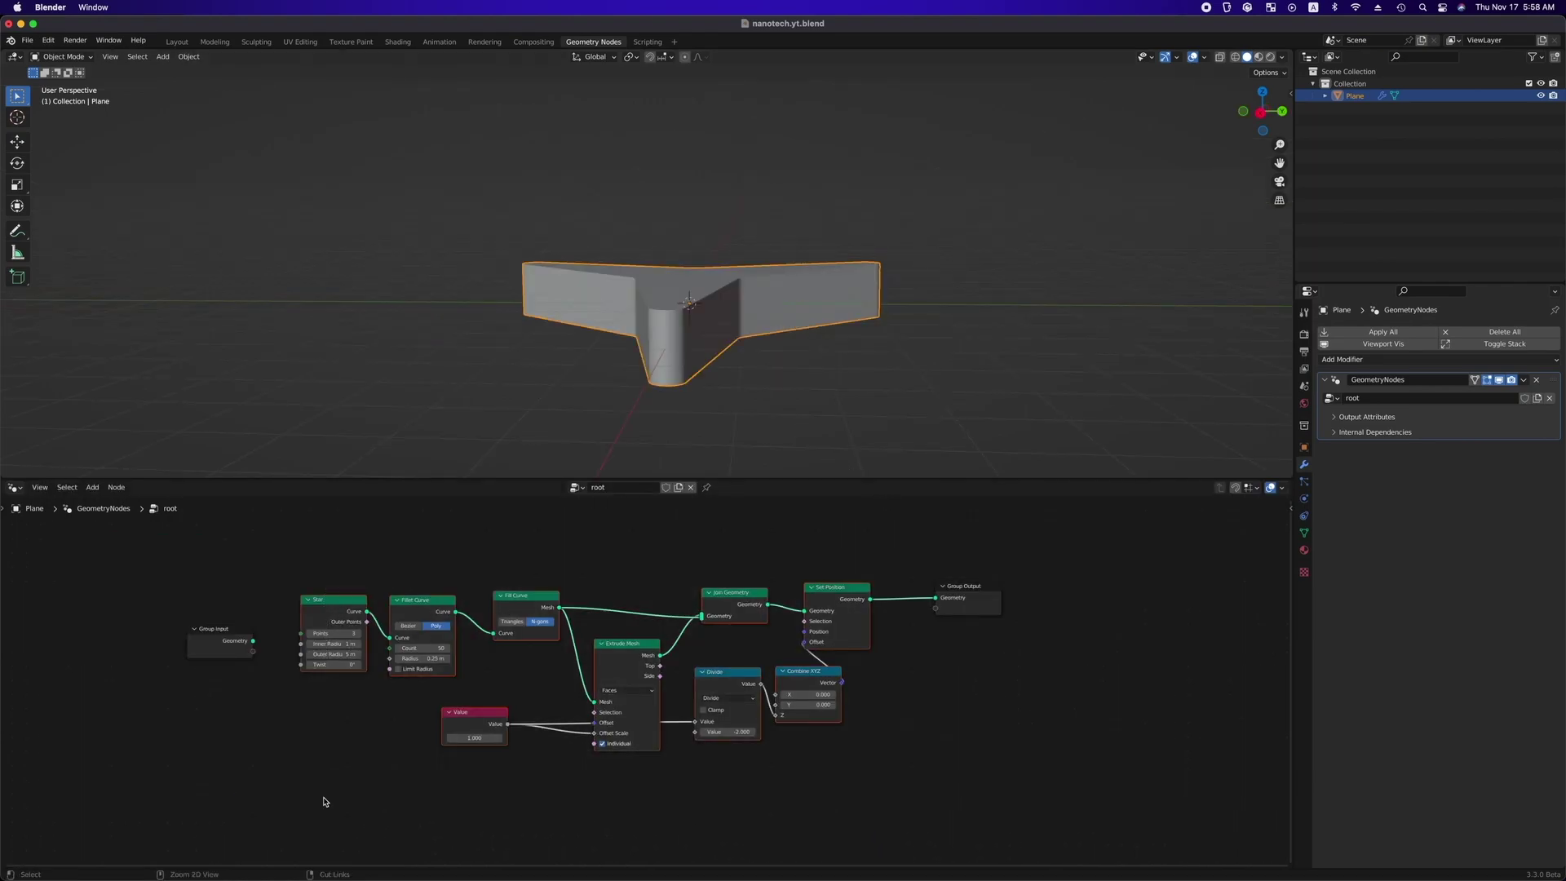
pyautogui.hotkey('ctrl', 'g')
pyautogui.press('Tab')
pyautogui.moveTo(588, 671); pyautogui.dragTo(650, 602)
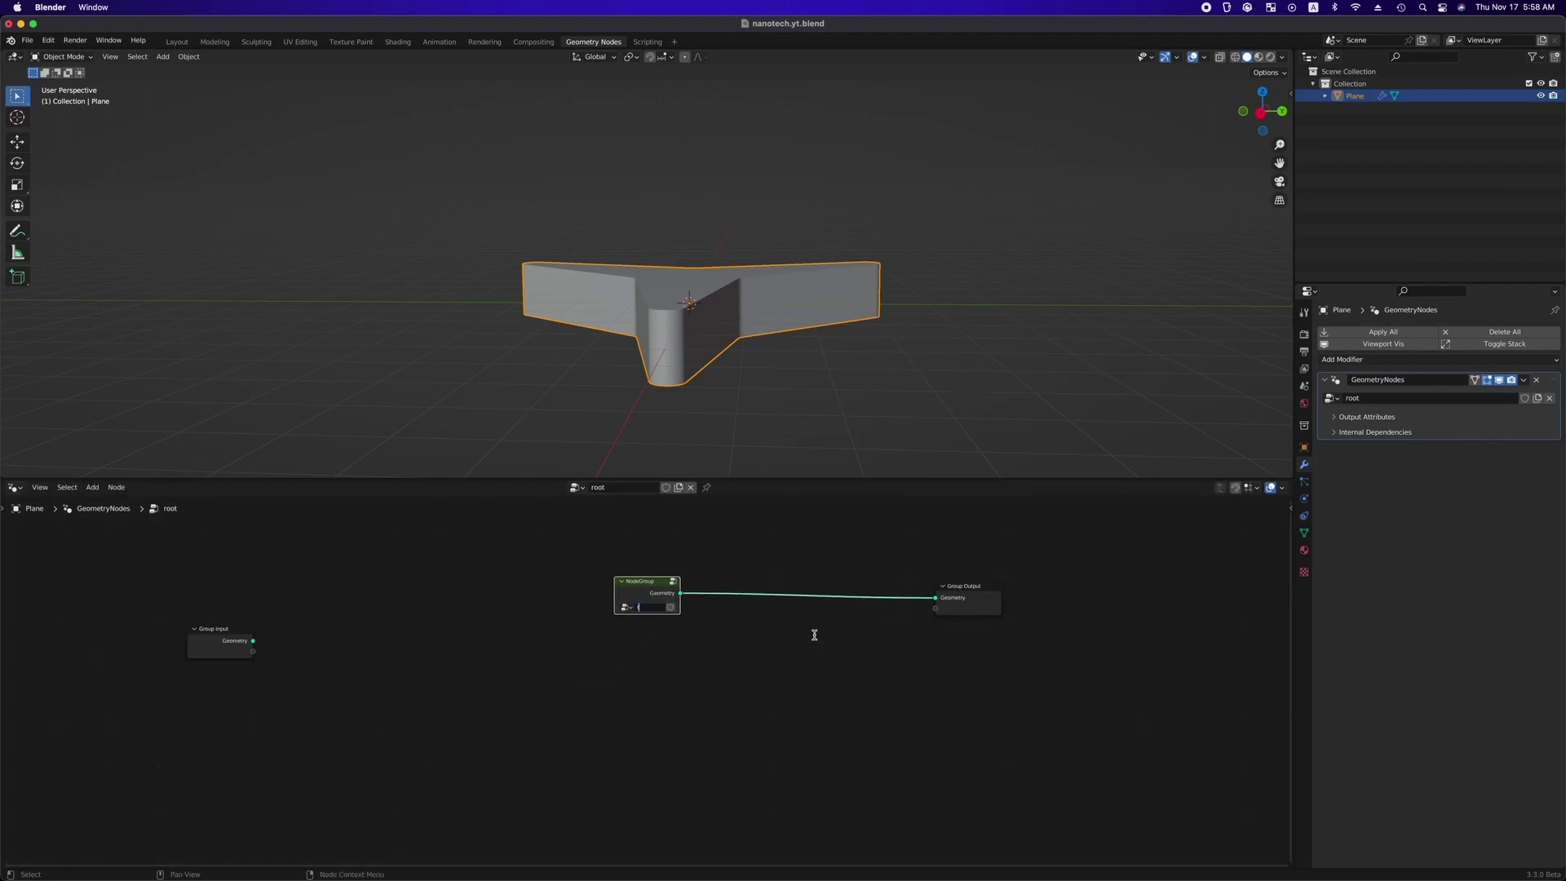
pyautogui.keyDown('ctrl'); pyautogui.scroll(5, 815, 638); pyautogui.keyUp('ctrl')
pyautogui.scroll(4, 815, 639)
pyautogui.keyDown('ctrl'); pyautogui.scroll(-3, 815, 638); pyautogui.keyUp('ctrl')
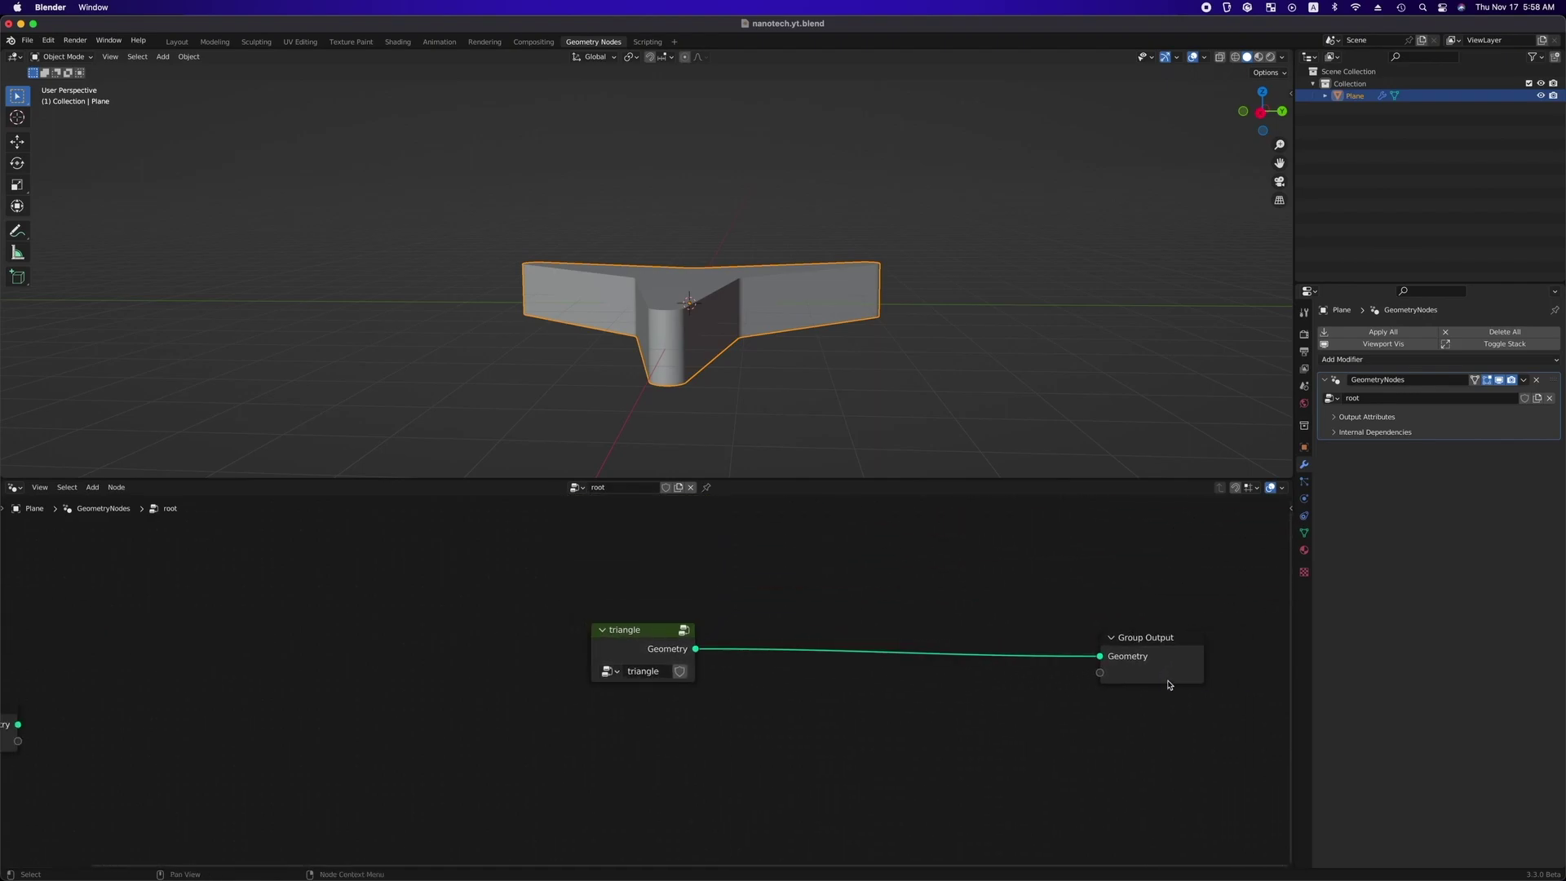
# Open the triangle group and expose the Star node's Inner Radius as a group input.
pyautogui.click(640, 630)
pyautogui.press('Tab')
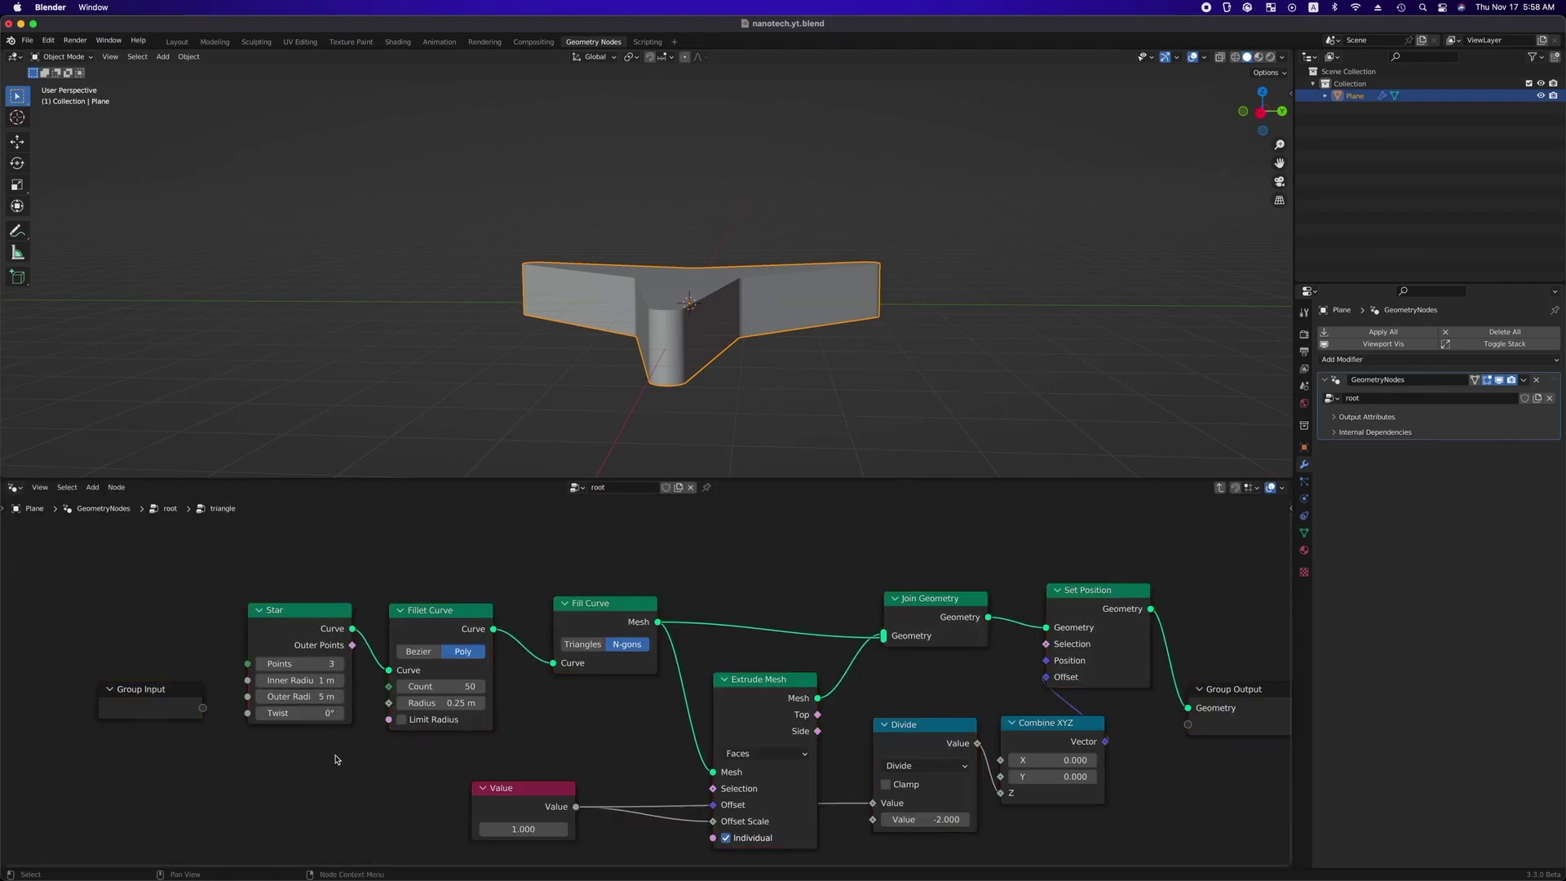
pyautogui.press('Home')
pyautogui.moveTo(231, 655); pyautogui.dragTo(183, 603)
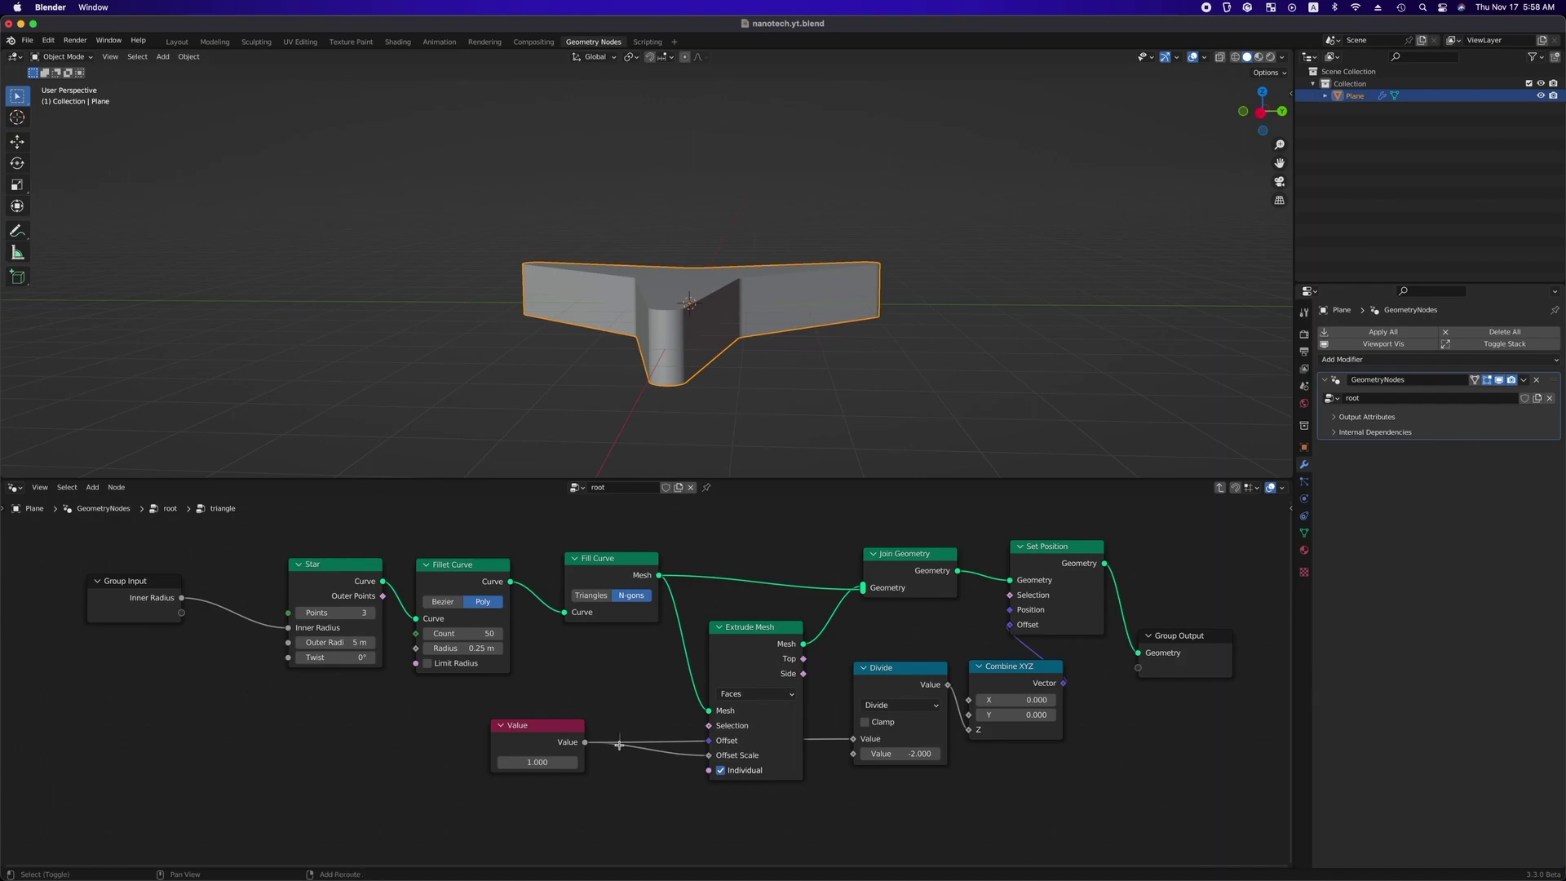
# Replace the Value node with a new group input that feeds the extrusion and Divide nodes through a reroute.
pyautogui.press('x')
pyautogui.moveTo(620, 743)
pyautogui.mouseDown()
pyautogui.moveTo(175, 617)
pyautogui.moveTo(534, 748)
pyautogui.moveTo(620, 744)
pyautogui.mouseUp()
pyautogui.press('Escape')
pyautogui.moveTo(143, 623); pyautogui.dragTo(98, 668)
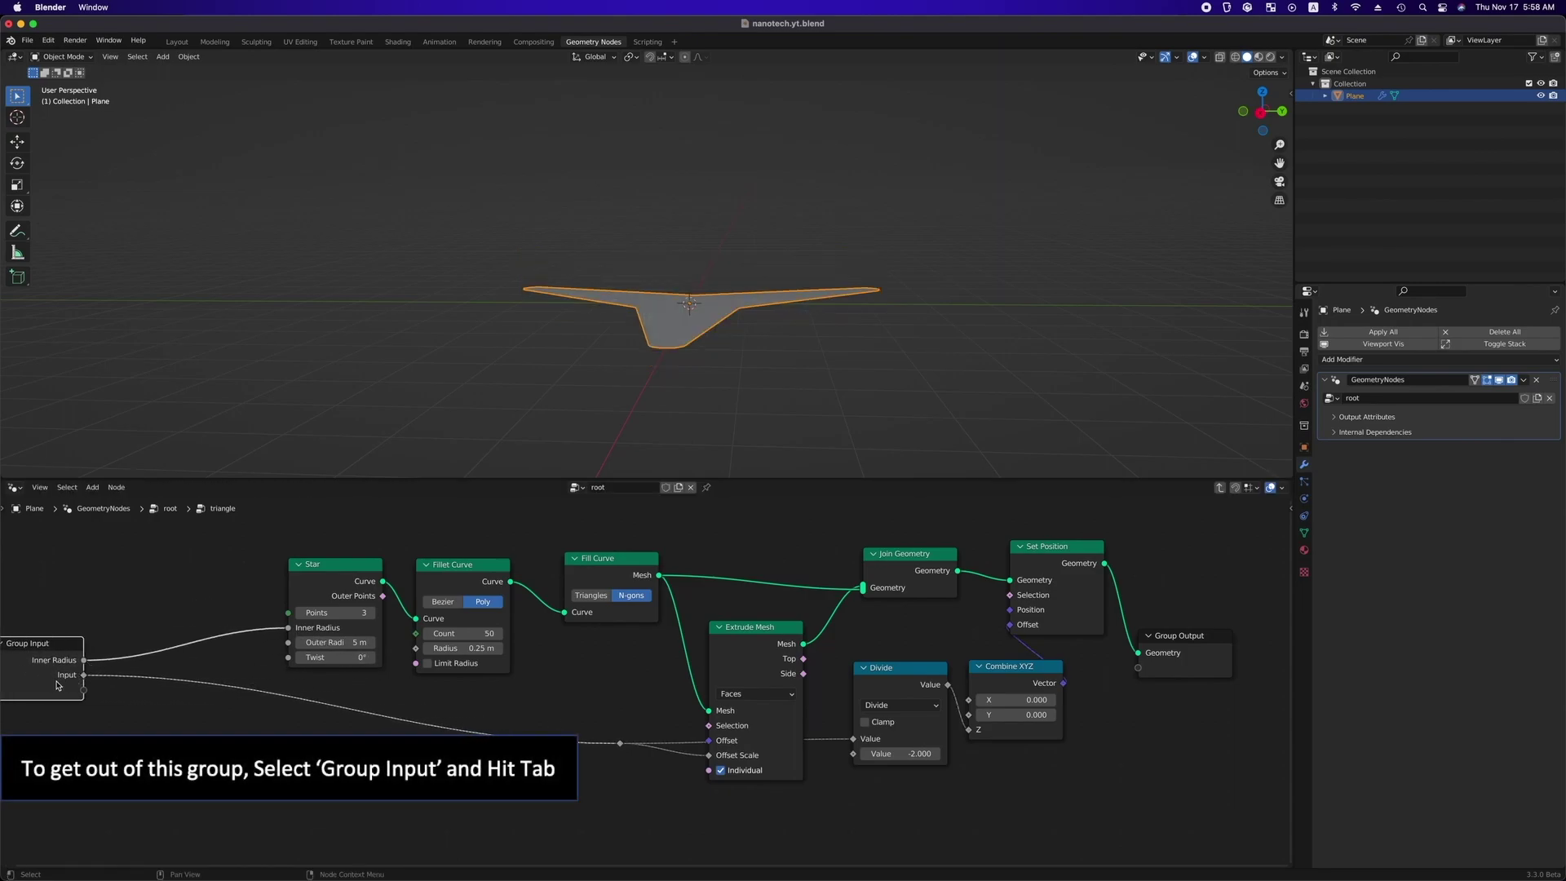
# Exit the group and set the triangle node's Input value to 1.
pyautogui.press('Tab')
pyautogui.click(647, 701)
pyautogui.write('1')
pyautogui.press('Return')
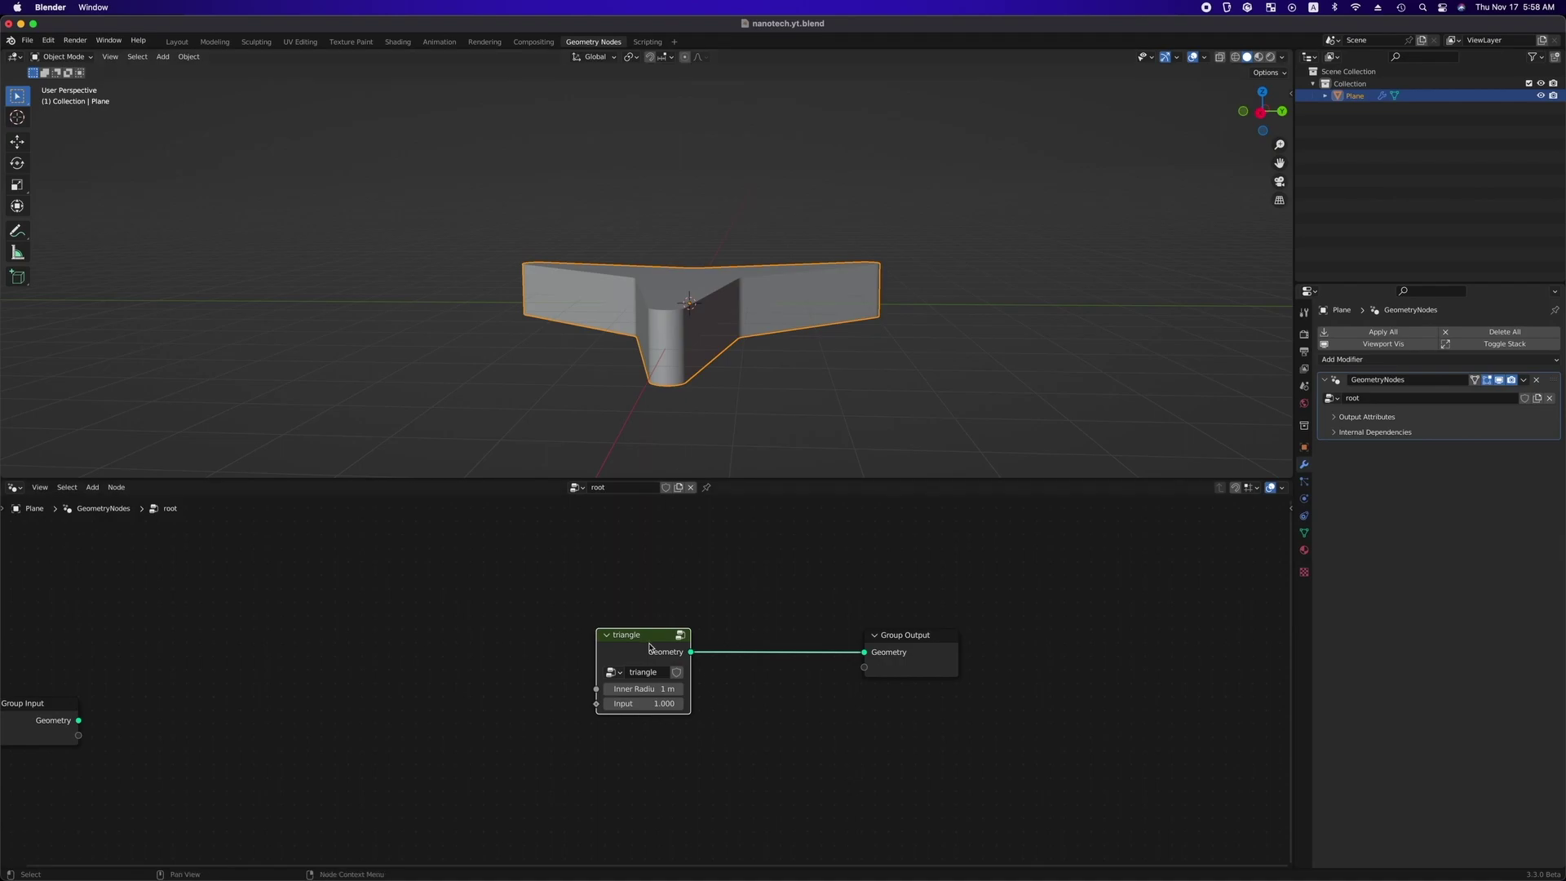
# Reopen the triangle group, reposition Group Input, and add a Math node near the Star node.
pyautogui.press('Tab')
pyautogui.moveTo(33, 652); pyautogui.dragTo(178, 639, button='middle')
pyautogui.moveTo(178, 639); pyautogui.dragTo(160, 689)
pyautogui.click(293, 742)
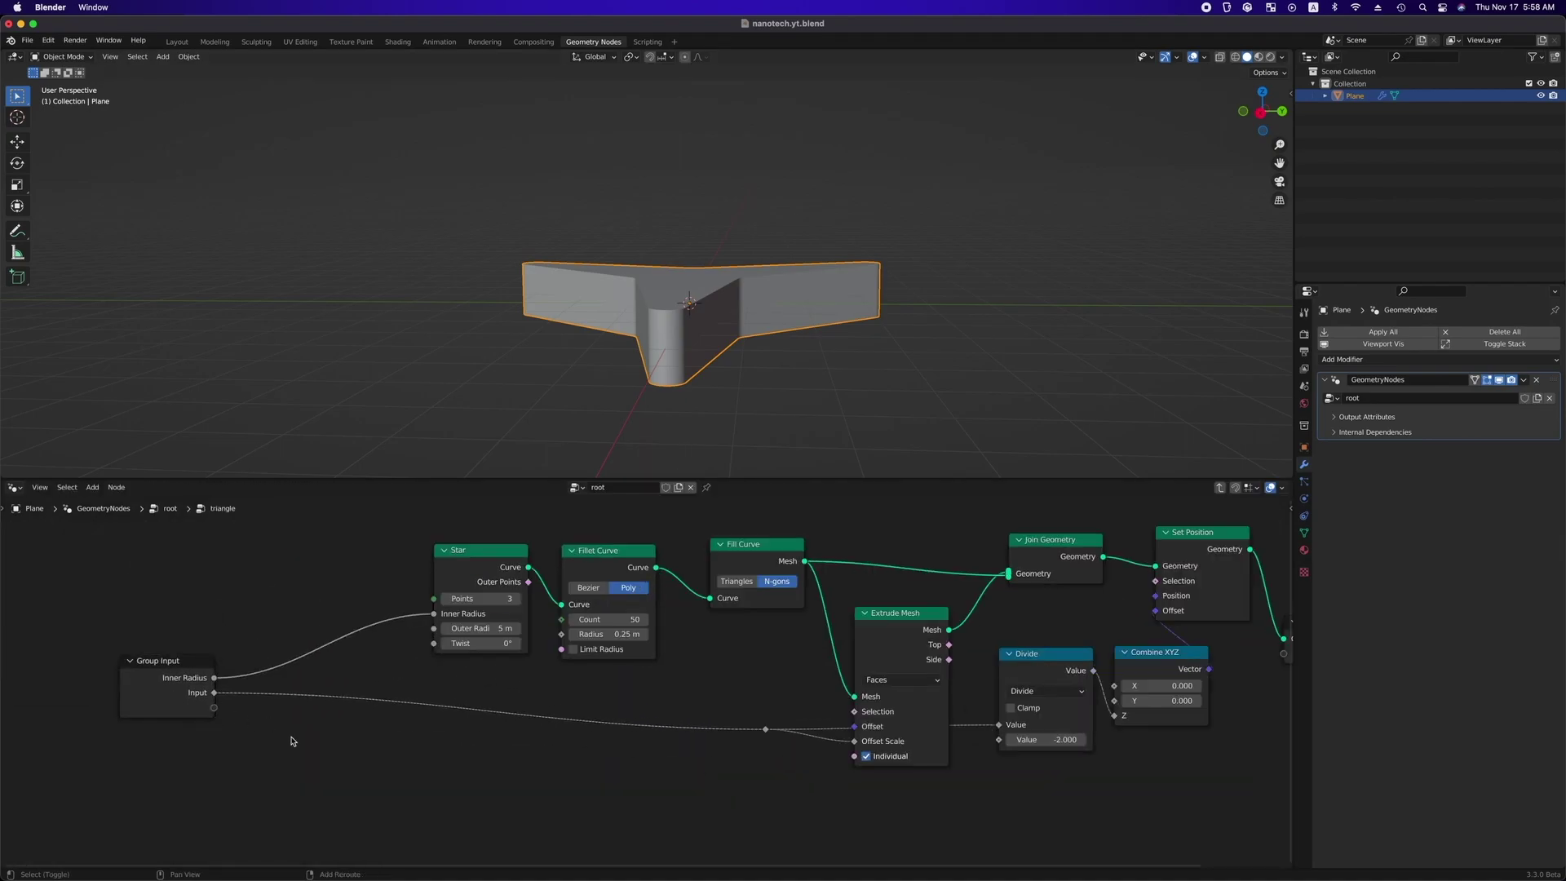
pyautogui.hotkey('shift', 'a')
pyautogui.write('sco')
pyautogui.press('BackSpace')
pyautogui.press('BackSpace')
pyautogui.write('ma')
pyautogui.press('Return')
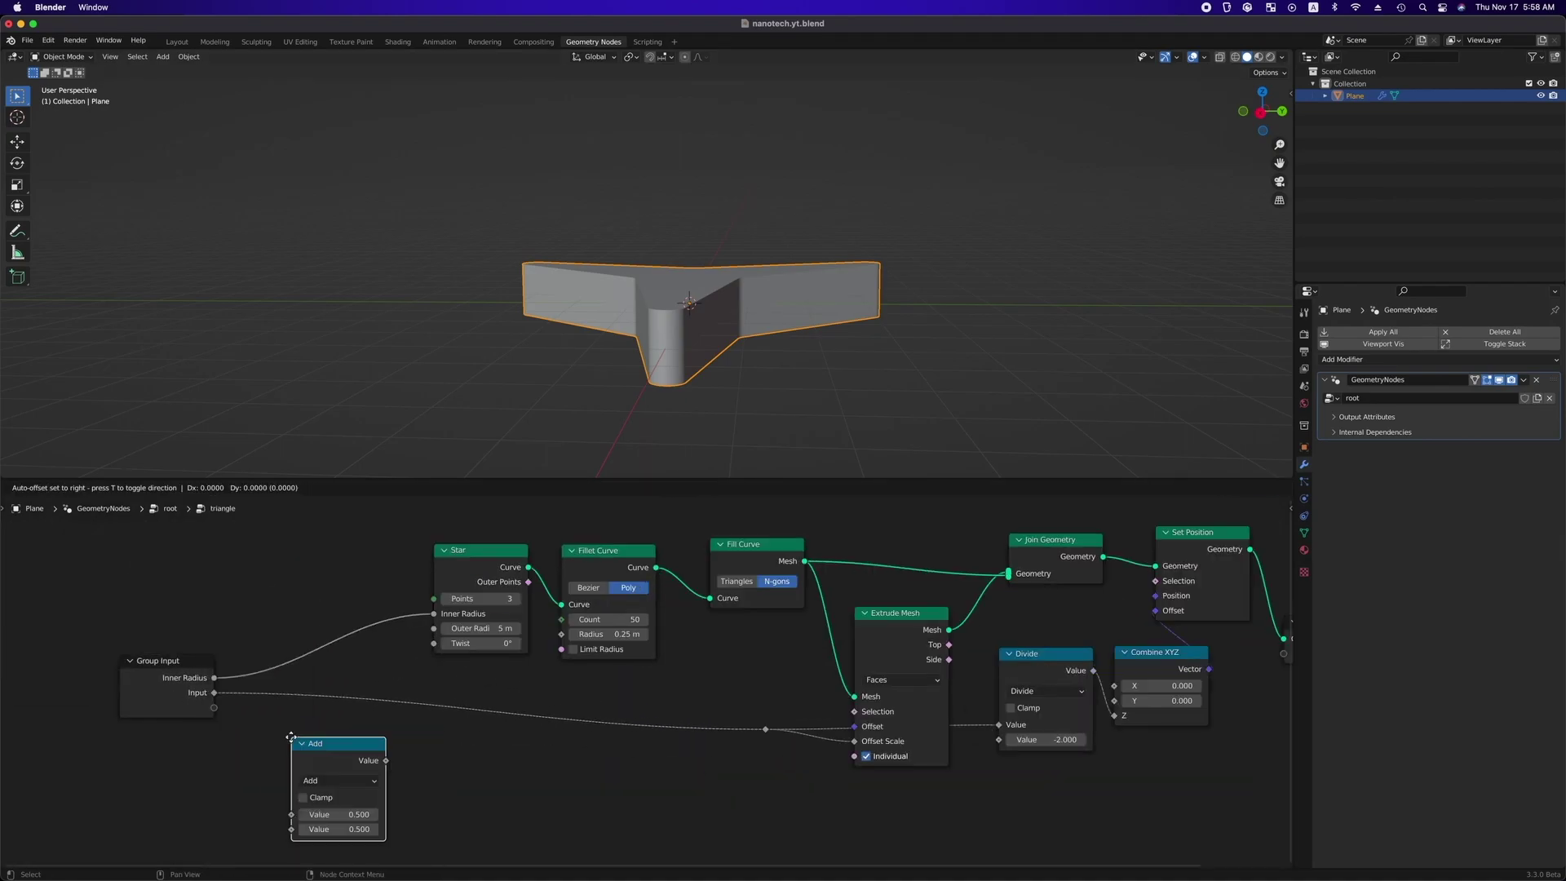
pyautogui.click(230, 544)
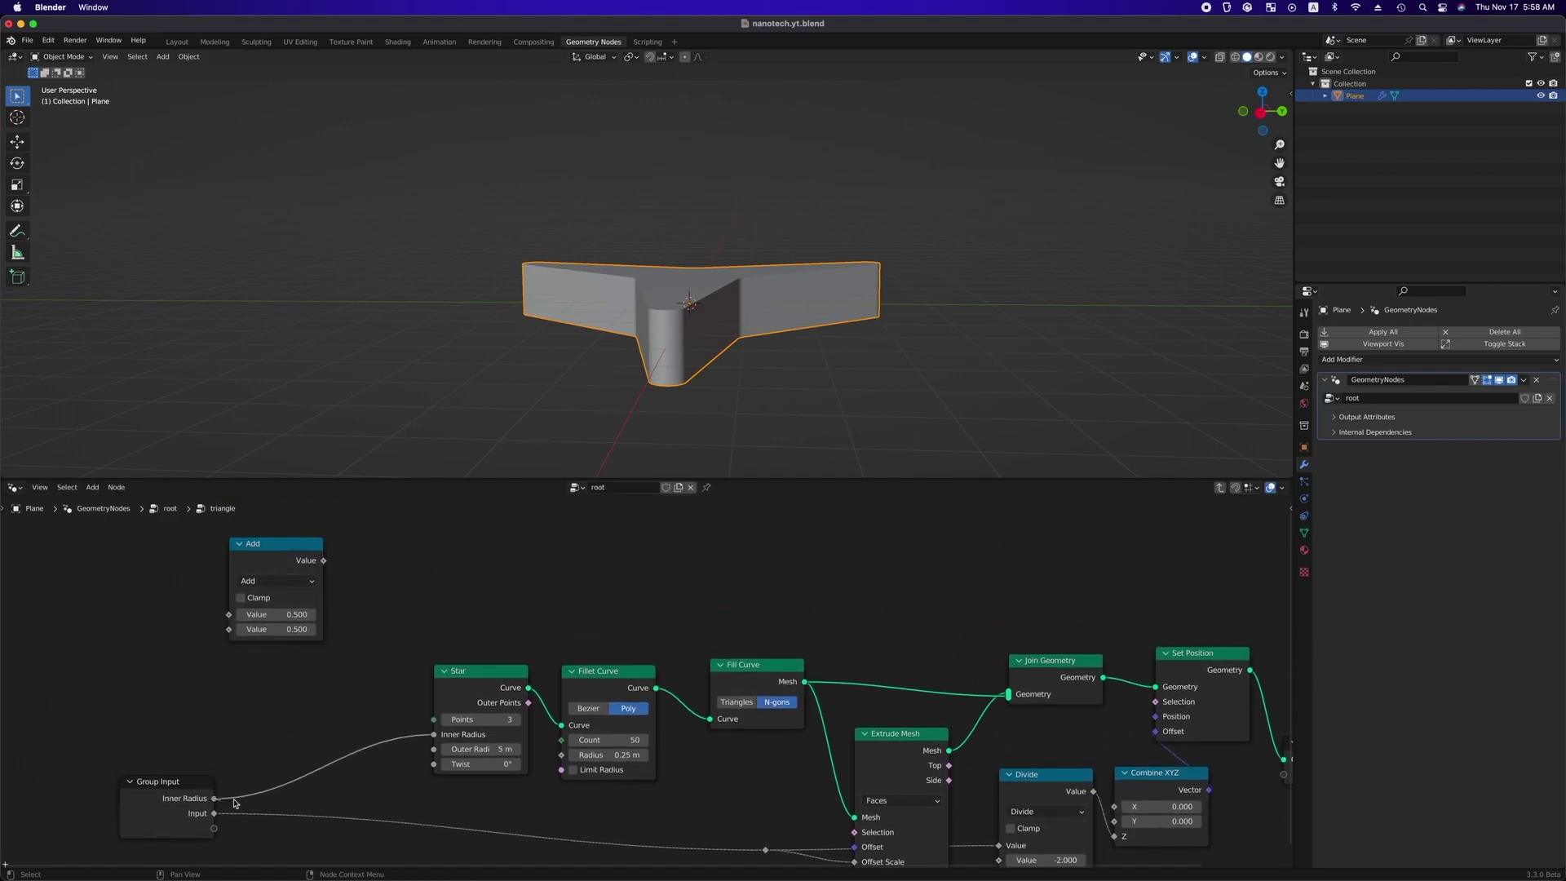
# Multiply the group's Inner Radius by 5, feed the result into the Star's Outer Radius, and exit the group.
pyautogui.moveTo(454, 755); pyautogui.dragTo(448, 750)
pyautogui.click(279, 578)
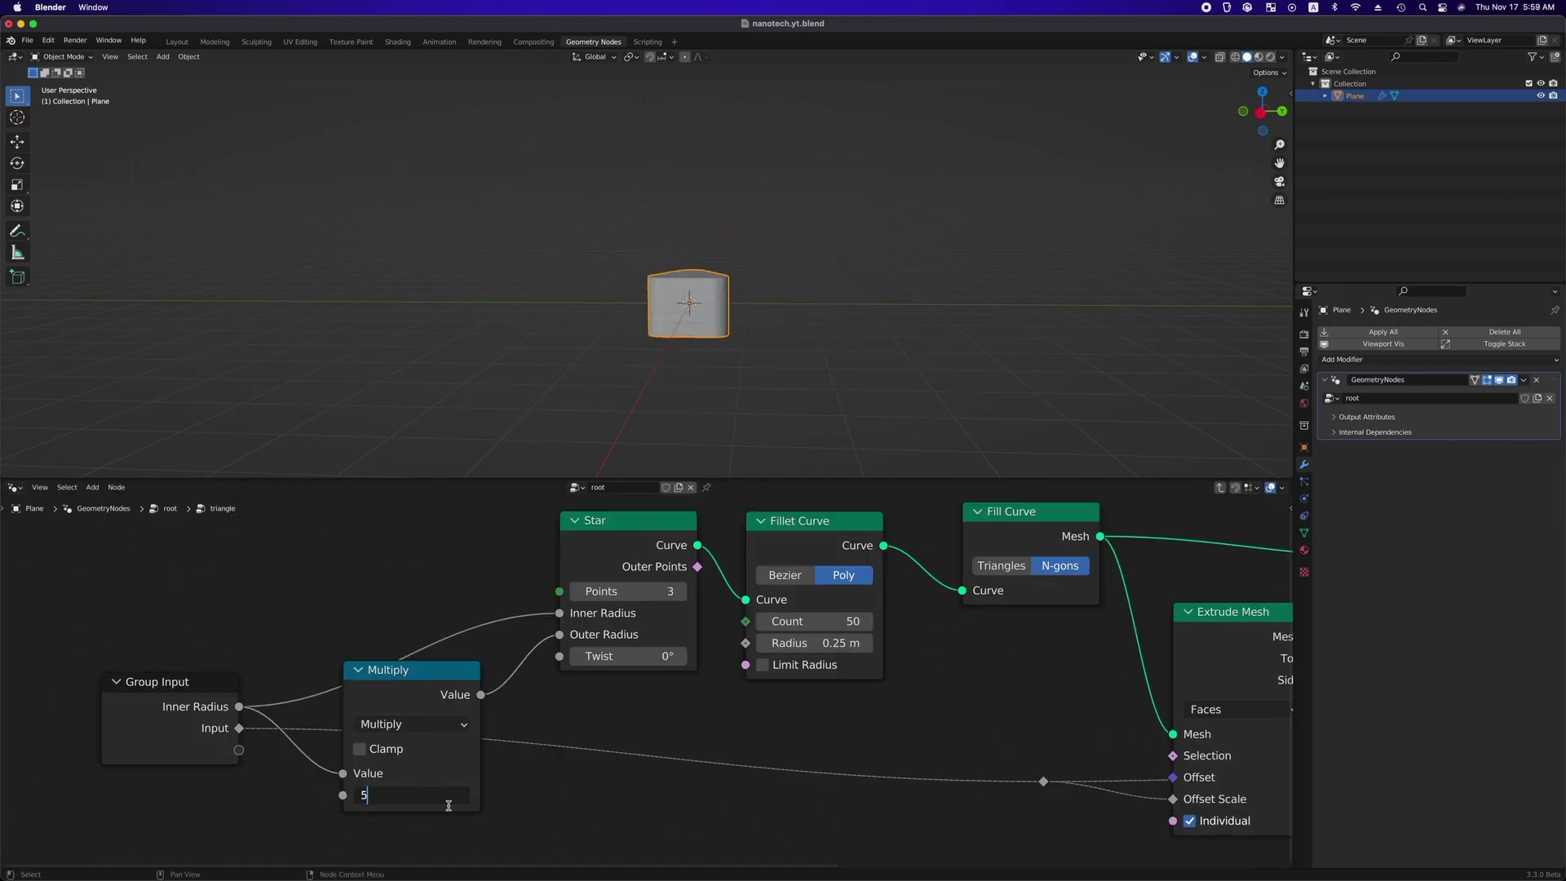
pyautogui.press('Return')
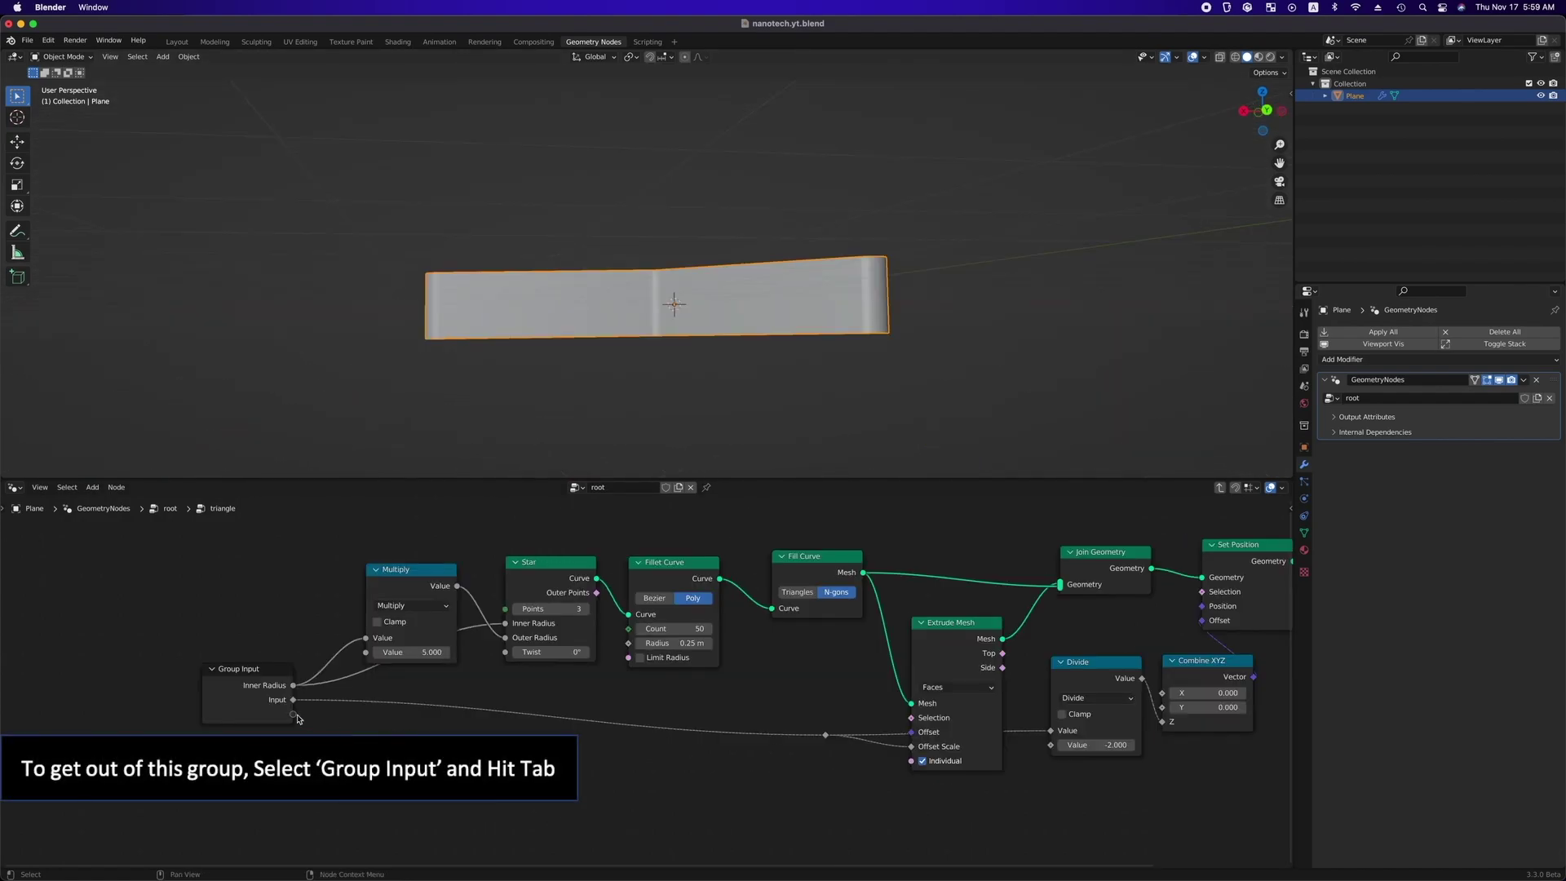
pyautogui.click(230, 694)
pyautogui.press('Tab')
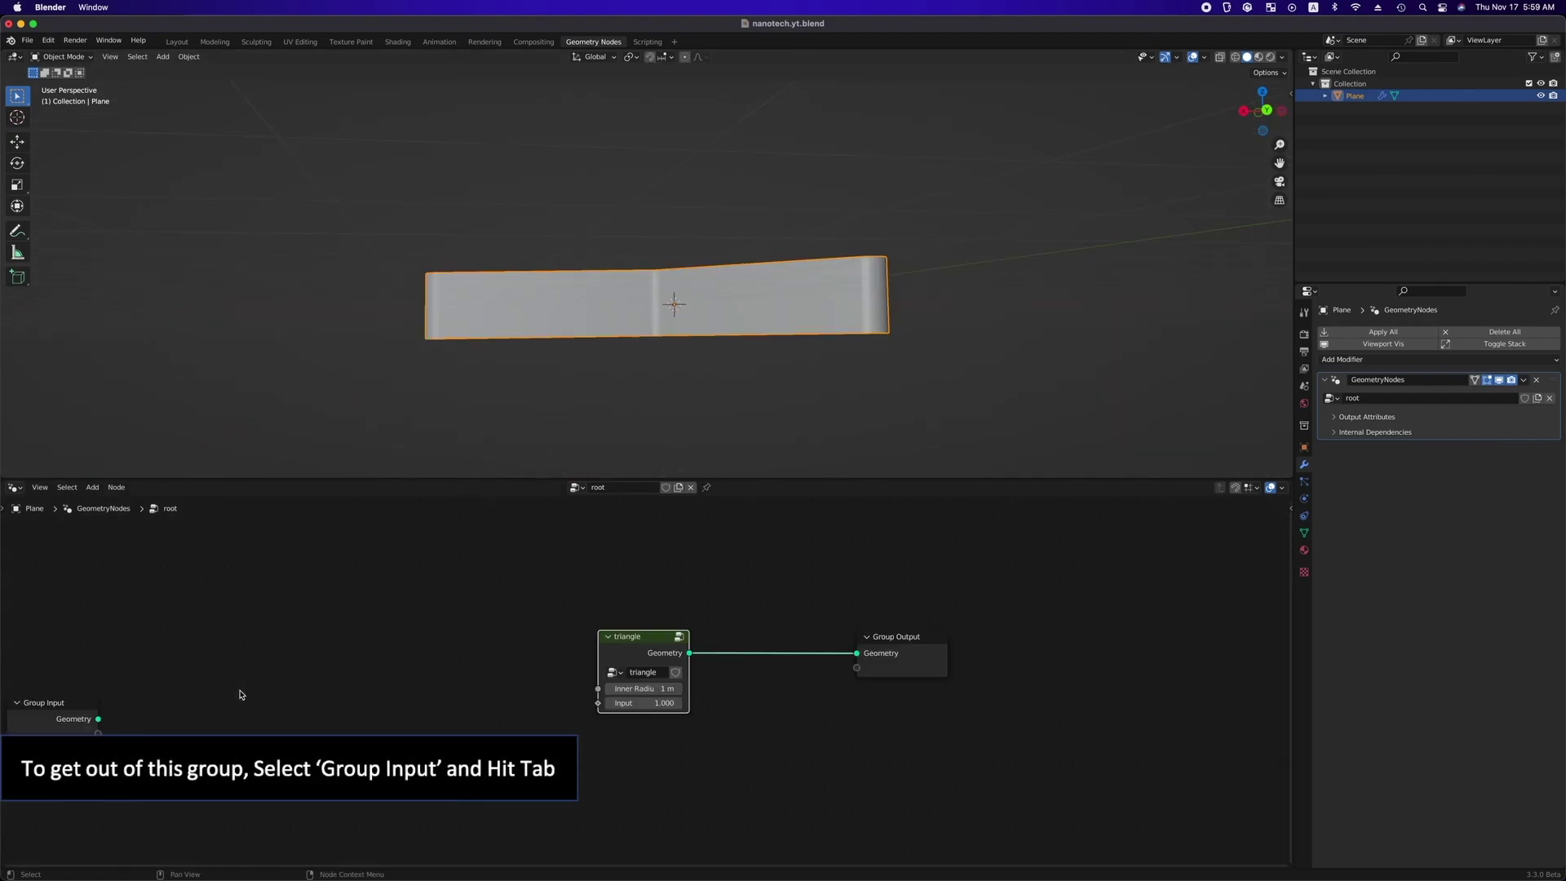
# Move the triangle node away from Group Output and insert a Join Geometry node between them.
pyautogui.moveTo(649, 654); pyautogui.dragTo(446, 634)
pyautogui.click(685, 738)
pyautogui.hotkey('shift', 'a')
pyautogui.click(717, 737)
pyautogui.click(745, 765)
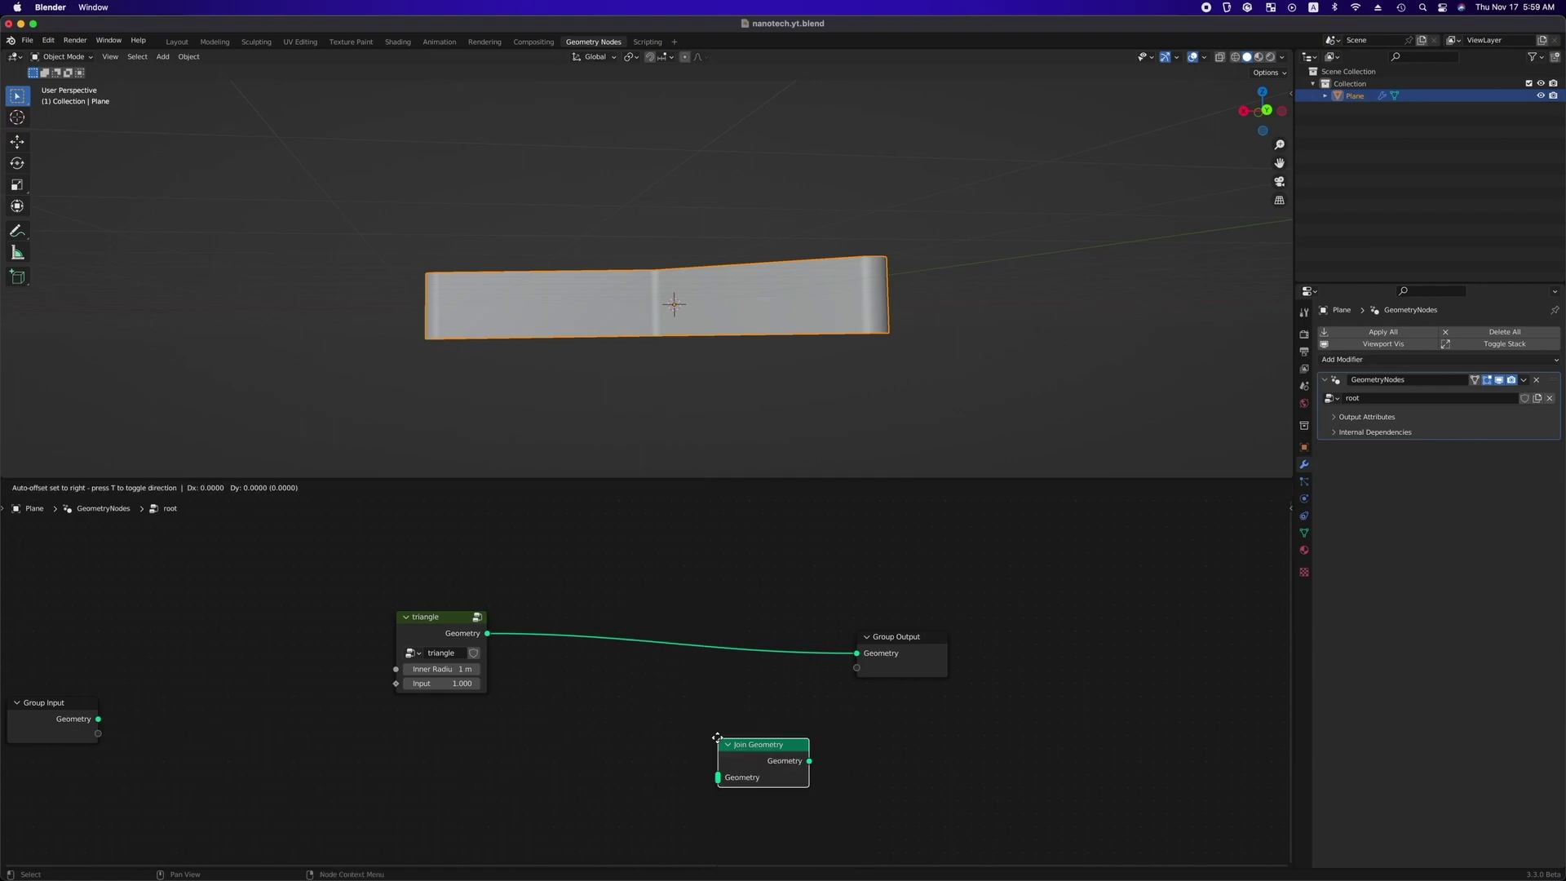
pyautogui.click(727, 648)
# Set the triangle node's Inner Radius to 0.46 m and its Input to 0.52.
pyautogui.hscroll(-2, 637, 704)
pyautogui.scroll(-1, 637, 704)
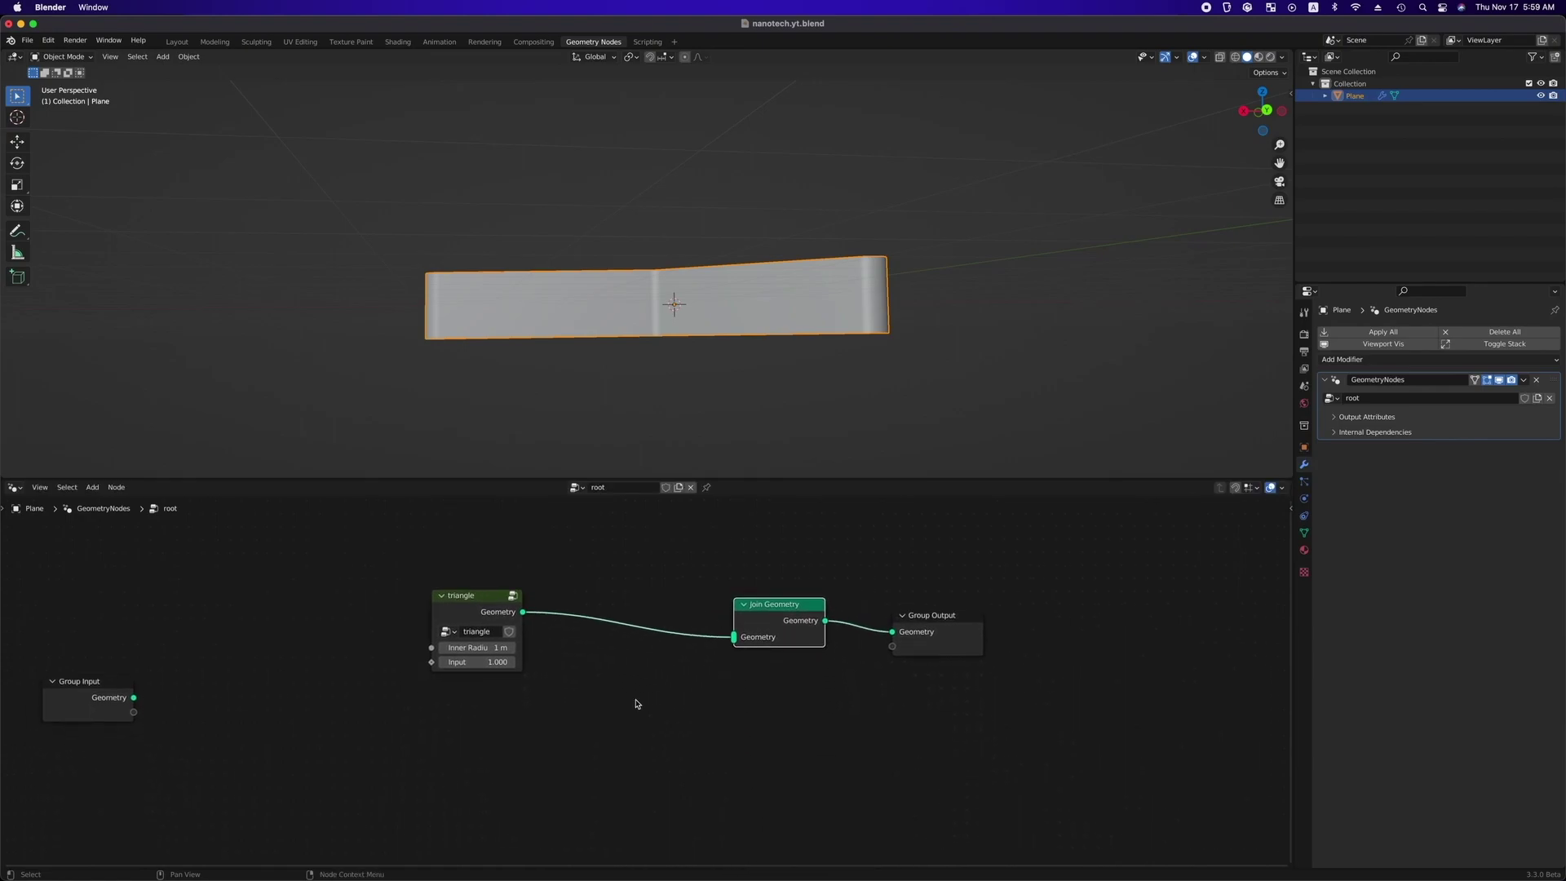
pyautogui.doubleClick(479, 649)
pyautogui.write('.46')
pyautogui.press('Return')
pyautogui.moveTo(769, 384); pyautogui.dragTo(770, 384, button='middle')
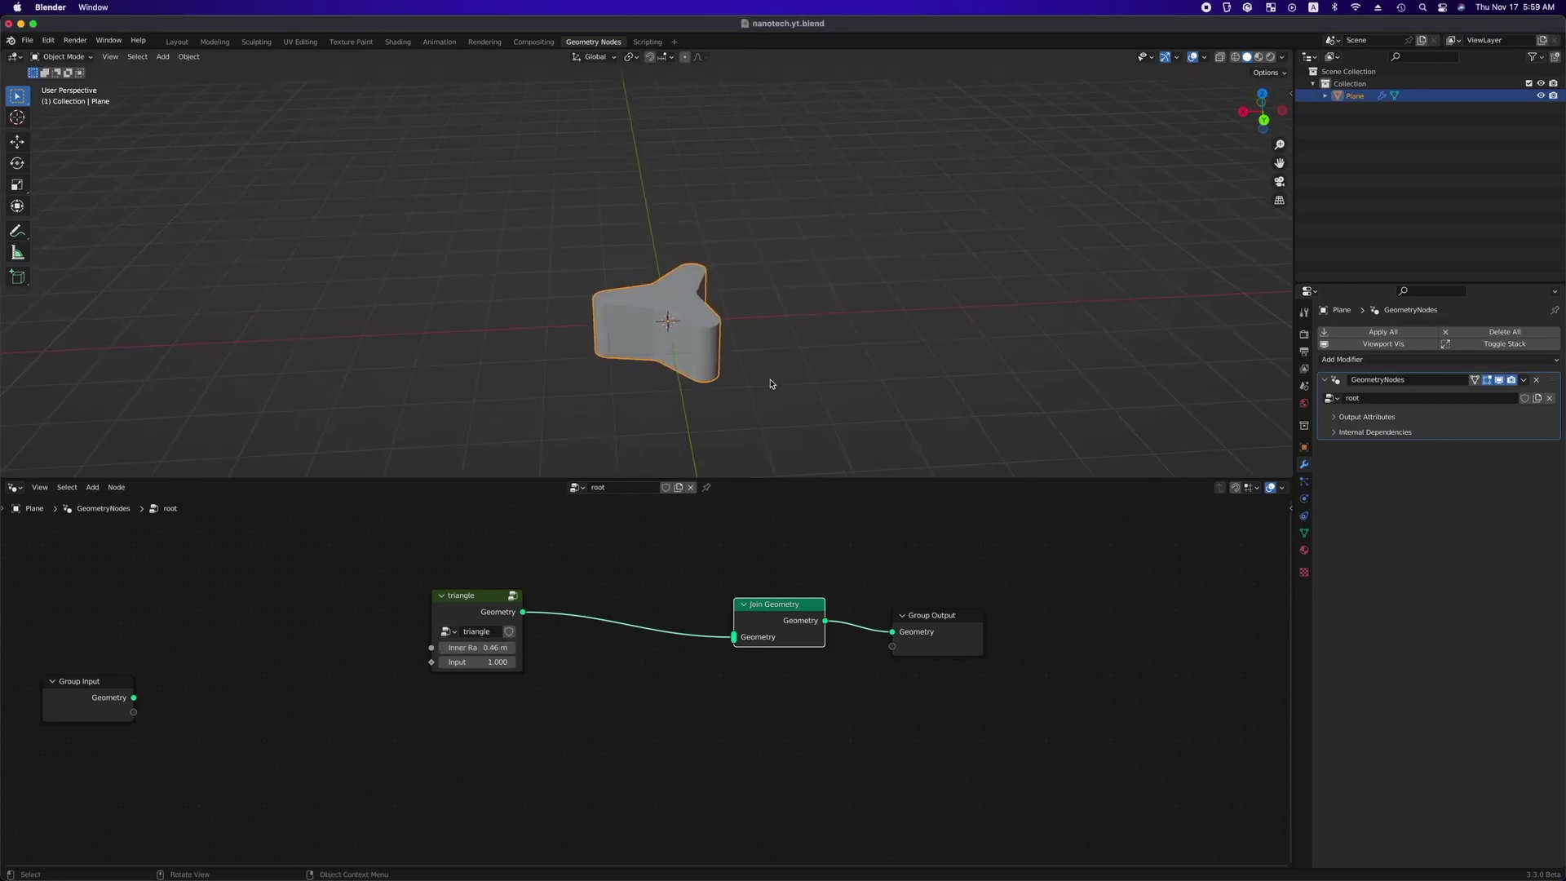
pyautogui.click(488, 661)
pyautogui.write('.52')
pyautogui.press('Return')
pyautogui.moveTo(775, 426); pyautogui.dragTo(776, 427, button='middle')
# Duplicate the triangle node into Join Geometry, with Inner Radius 0.38 m and Input 1.2.
pyautogui.hotkey('shift', 'd')
pyautogui.click(526, 711)
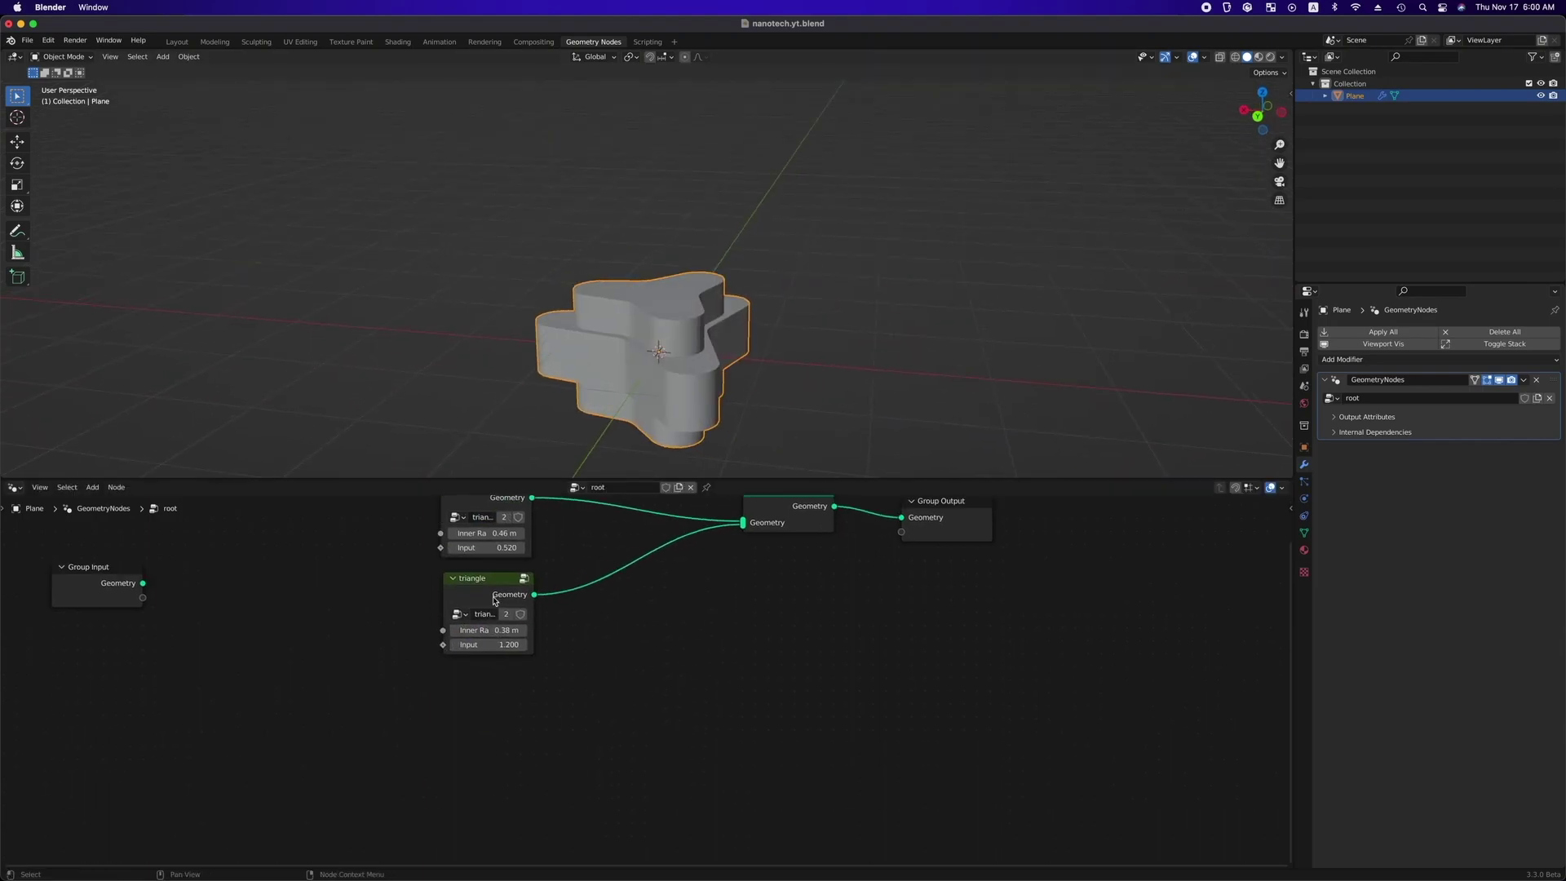
# Duplicate the lower triangle node, connect the copy to Join Geometry, and set its Inner Radius to 0.34 m and Input to 1.56.
pyautogui.hotkey('shift', 'd')
pyautogui.click(489, 709)
pyautogui.moveTo(535, 694); pyautogui.dragTo(743, 523)
pyautogui.click(499, 731)
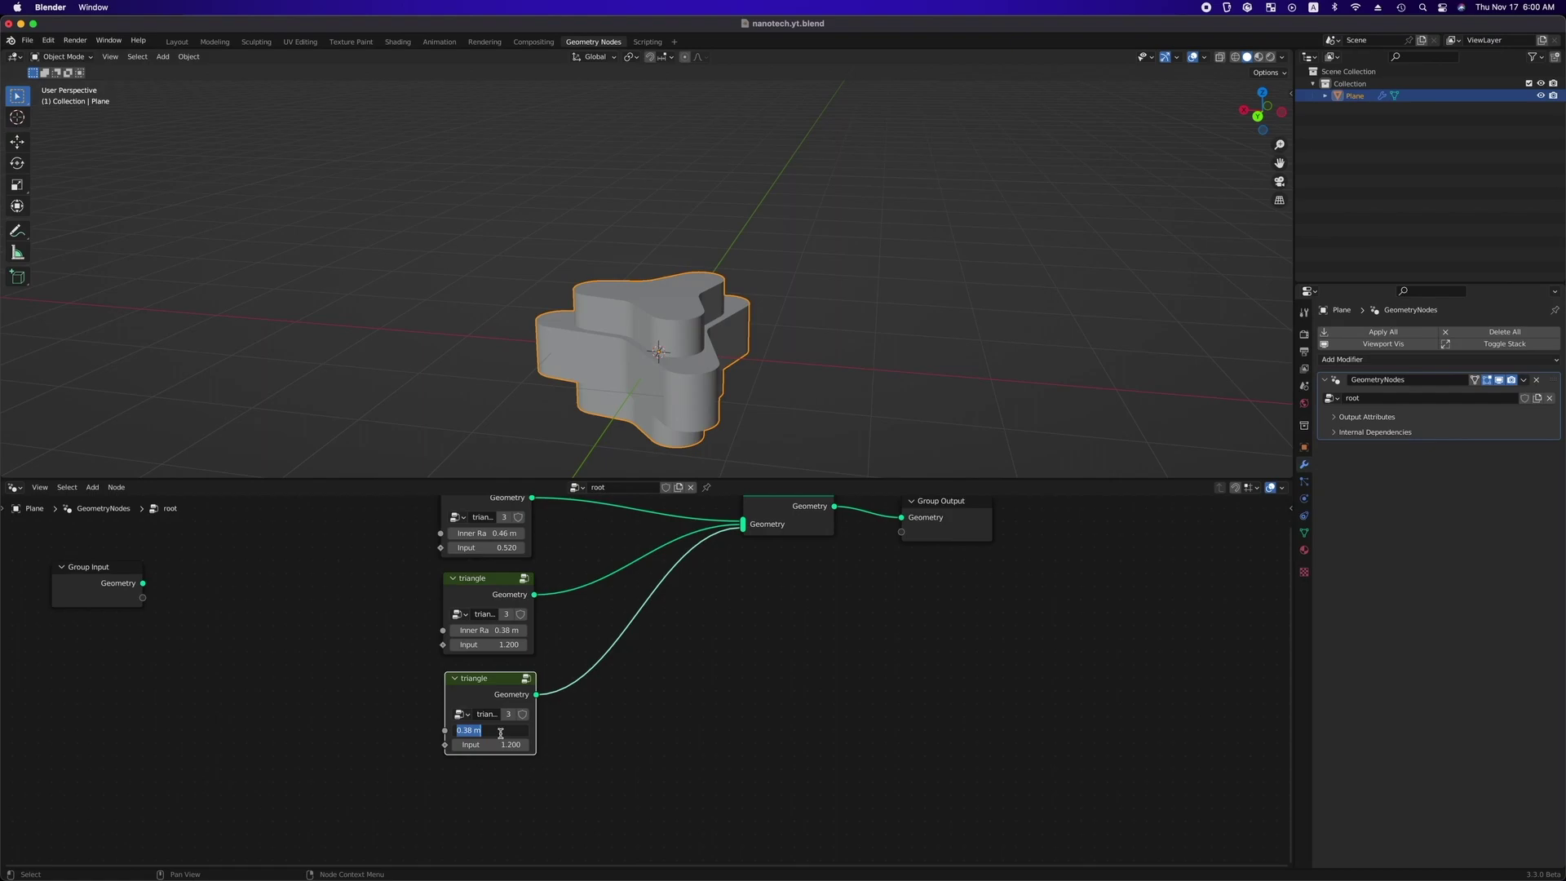
pyautogui.write('1.56')
pyautogui.press('Return')
pyautogui.moveTo(775, 408); pyautogui.dragTo(775, 350, button='middle')
pyautogui.moveTo(462, 690); pyautogui.dragTo(459, 686)
pyautogui.moveTo(891, 245)
pyautogui.mouseDown(button='middle')
pyautogui.moveTo(892, 279)
pyautogui.moveTo(897, 253)
pyautogui.mouseUp(button='middle')
# Move Group Output away and insert a Set Material node between Join Geometry and Group Output.
pyautogui.moveTo(985, 532); pyautogui.dragTo(1128, 534)
pyautogui.hotkey('shift', 'a')
pyautogui.write('sset ma')
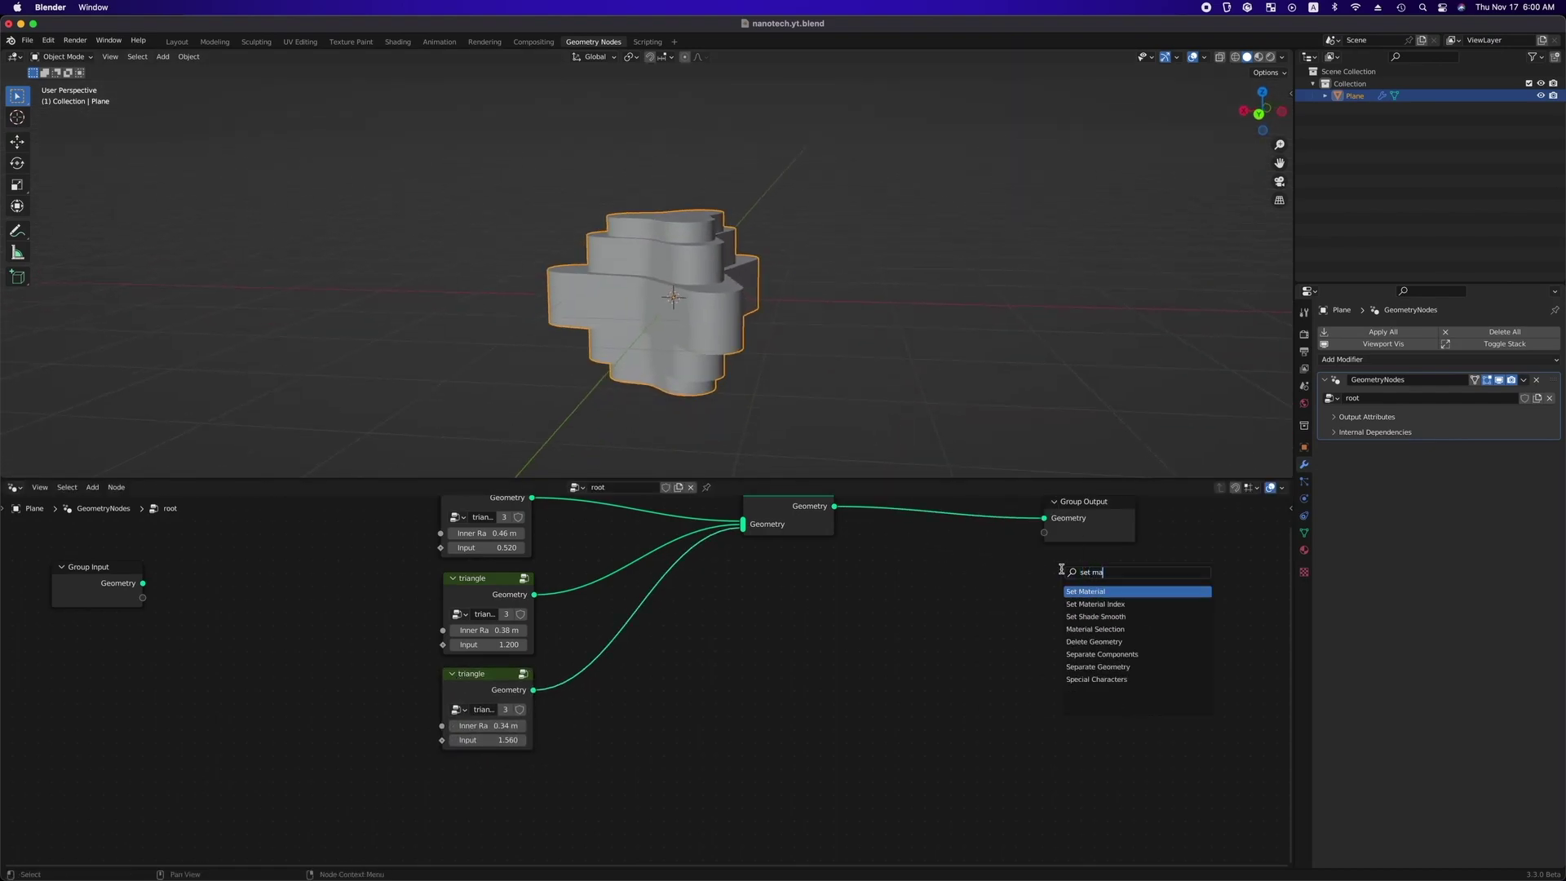
pyautogui.press('Return')
pyautogui.click(893, 628)
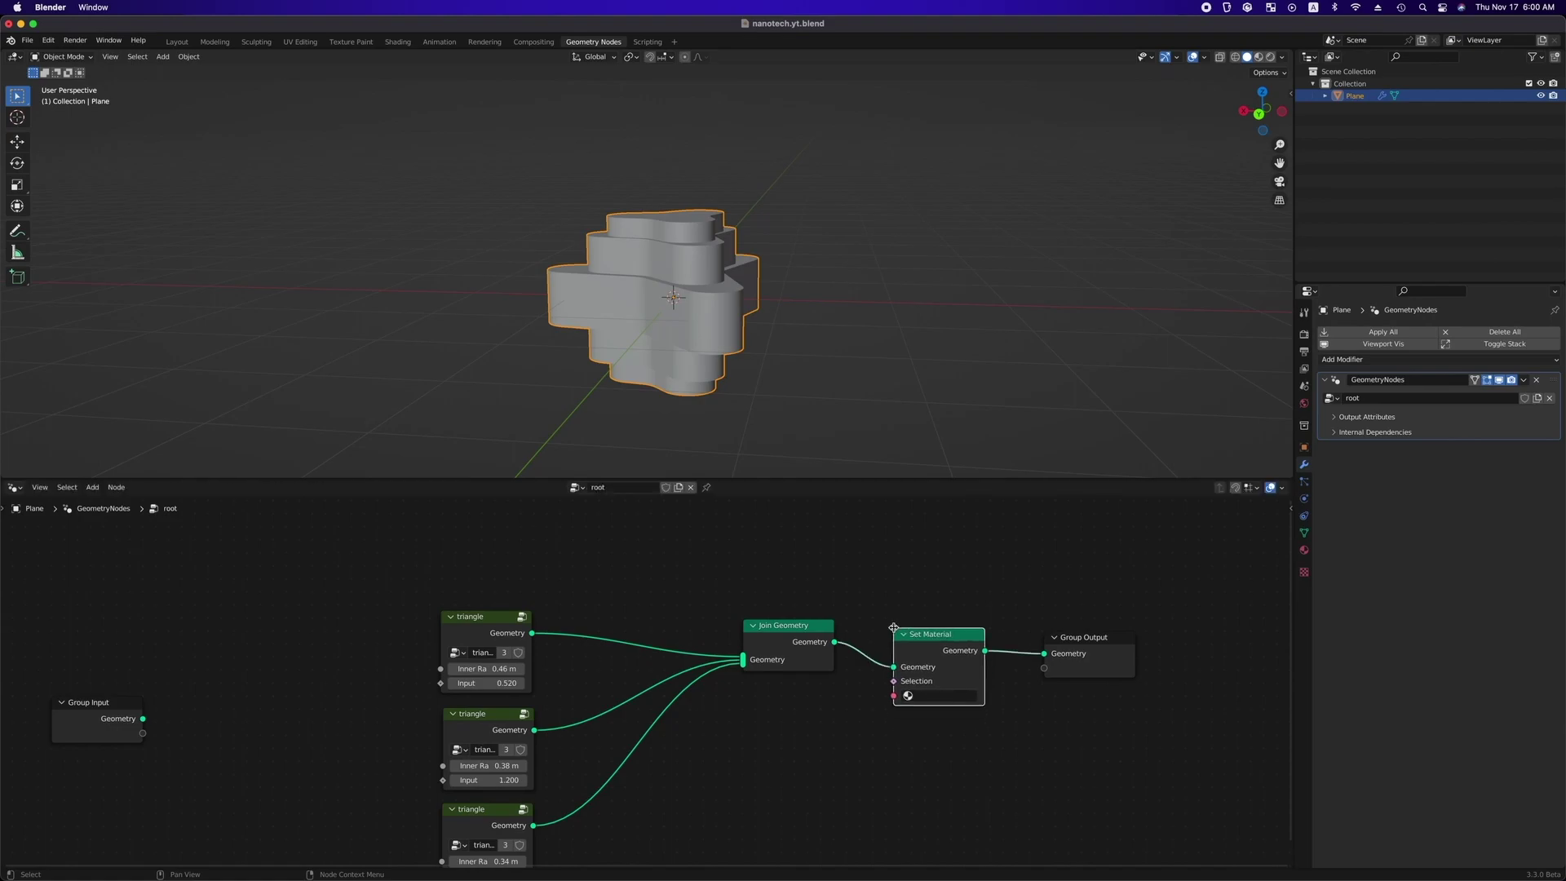
# Create a material named metal for the Plane and give it a grey base colour.
pyautogui.click(1304, 550)
pyautogui.click(1344, 387)
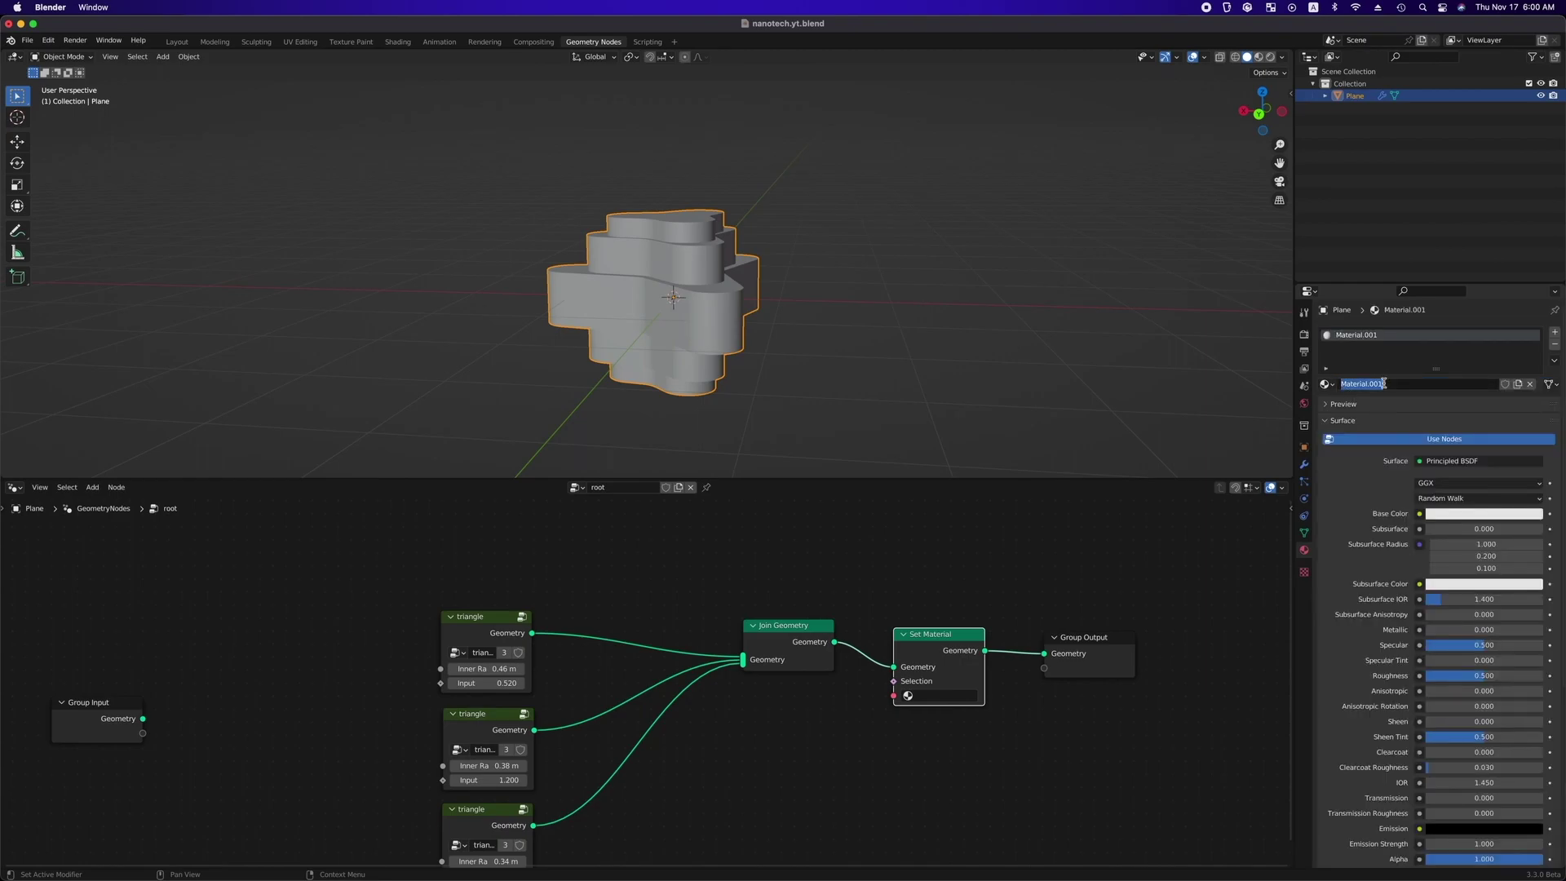
pyautogui.scroll(-5, 954, 734)
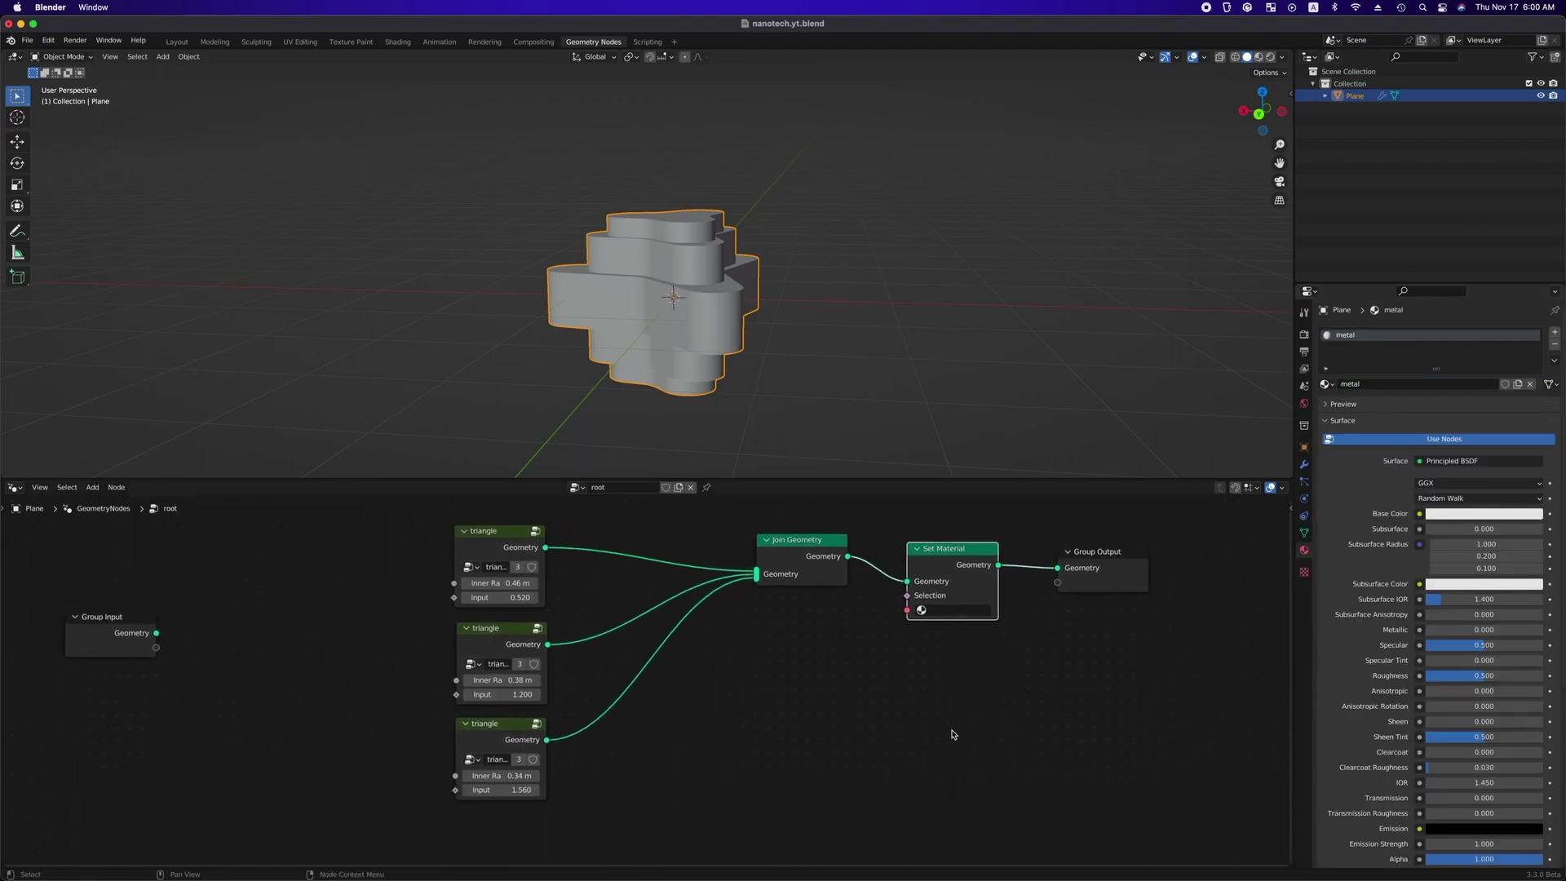
pyautogui.click(1480, 512)
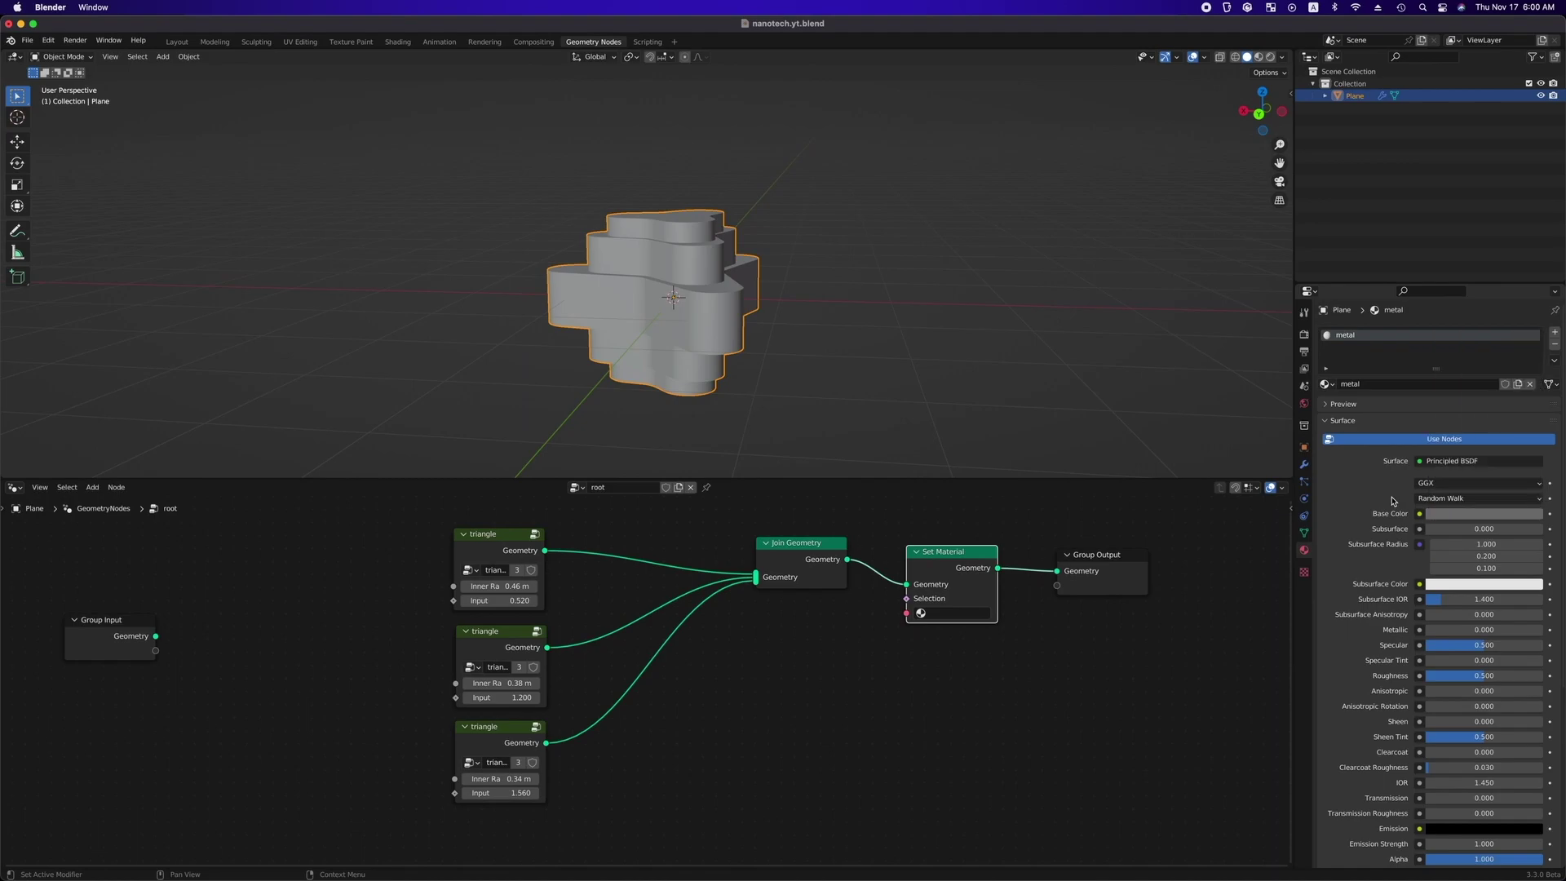
# Switch the viewport to material preview shading and assign metal in the Set Material node.
pyautogui.click(1258, 58)
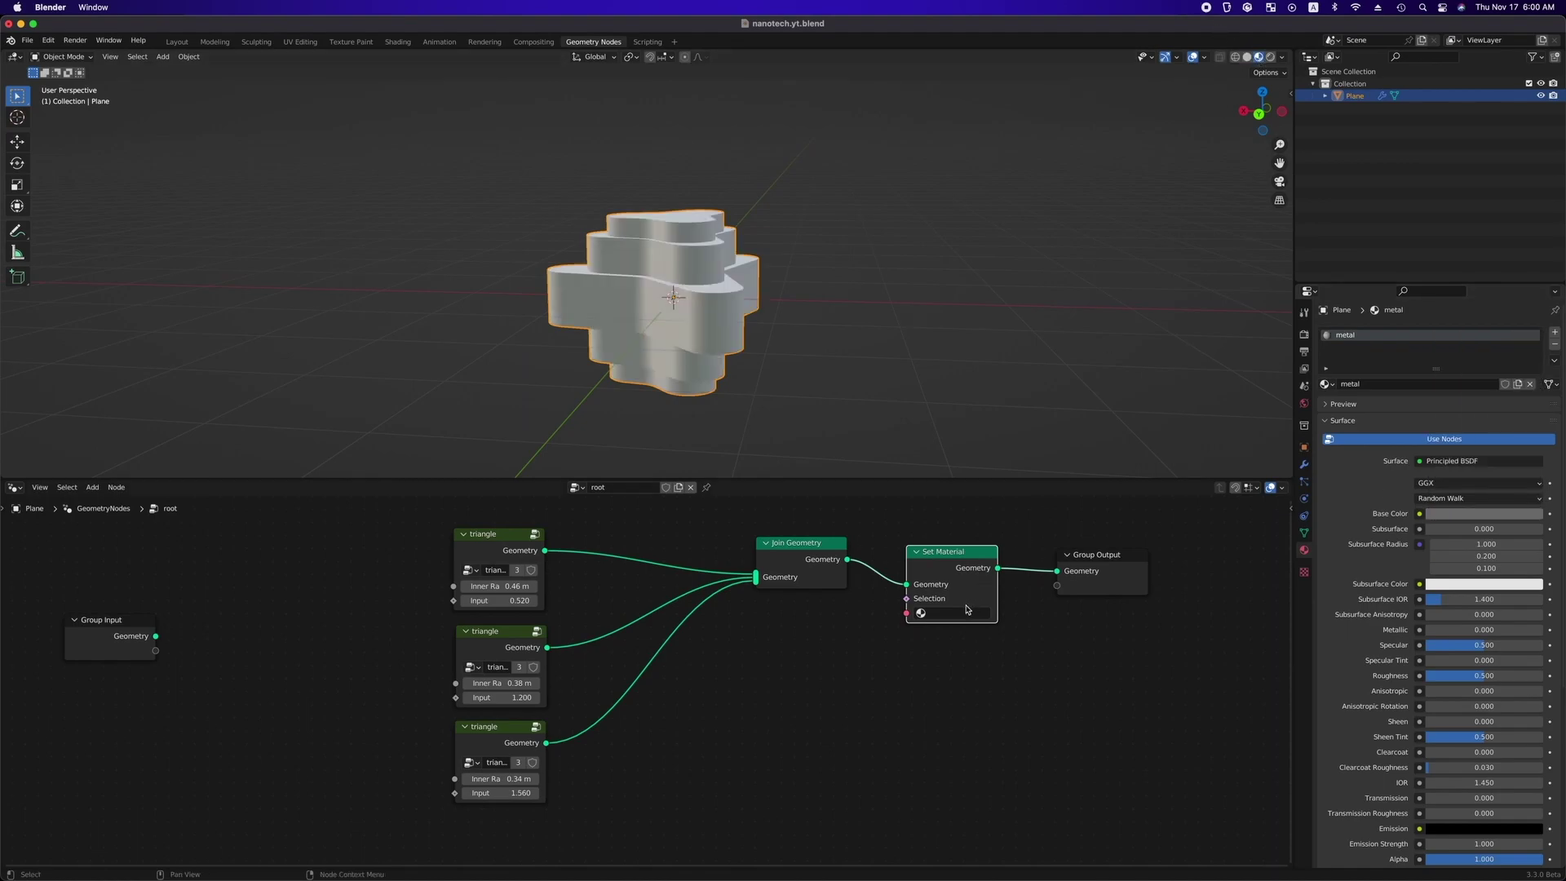
pyautogui.click(942, 644)
pyautogui.scroll(-10, 825, 381)
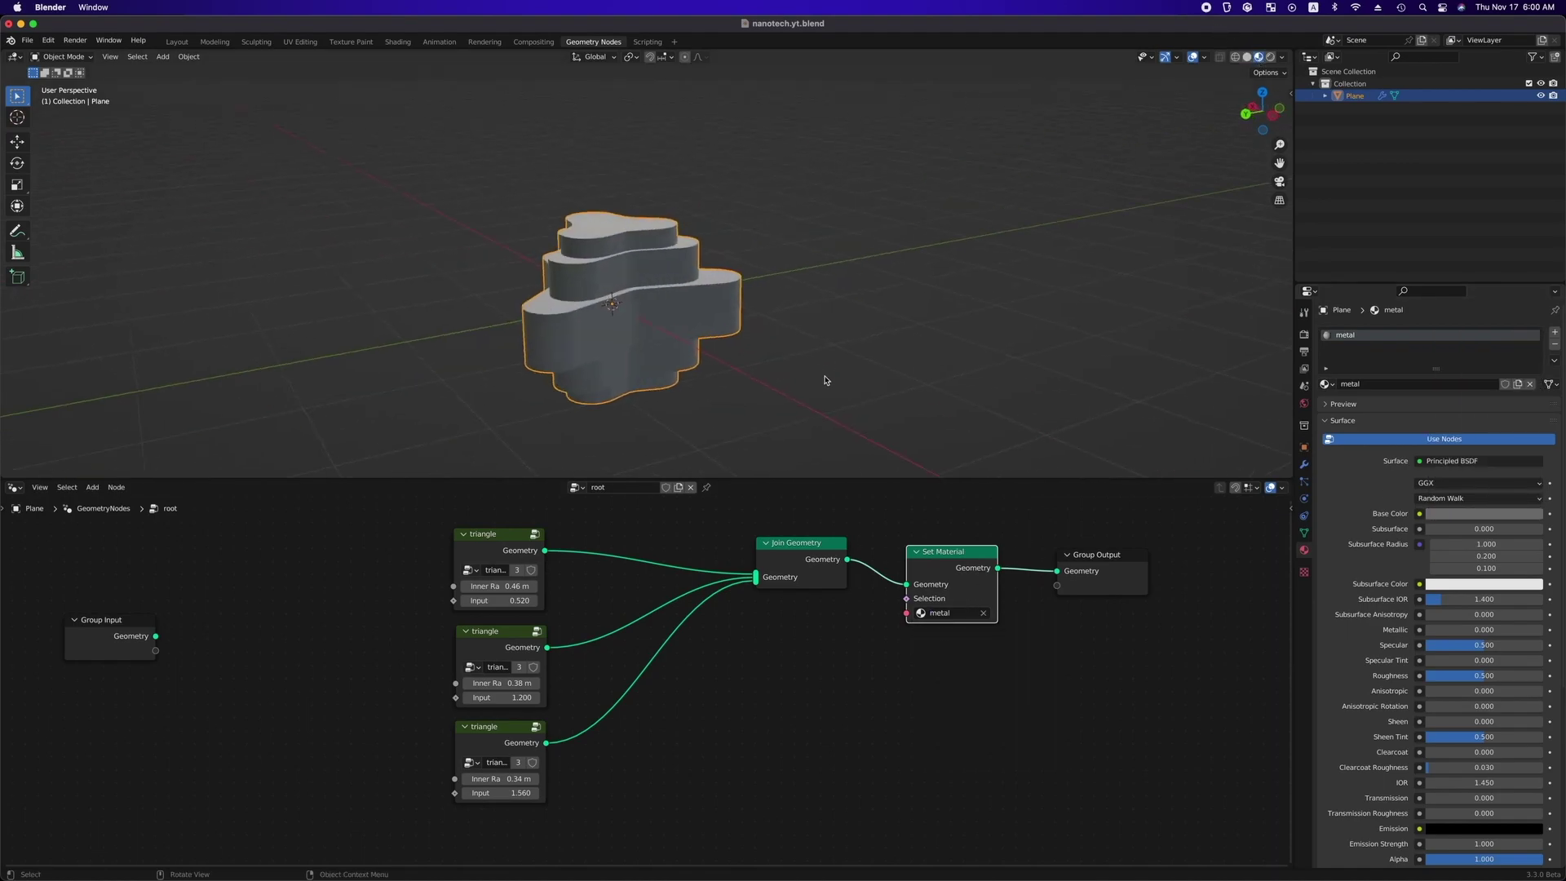
pyautogui.scroll(3, 825, 381)
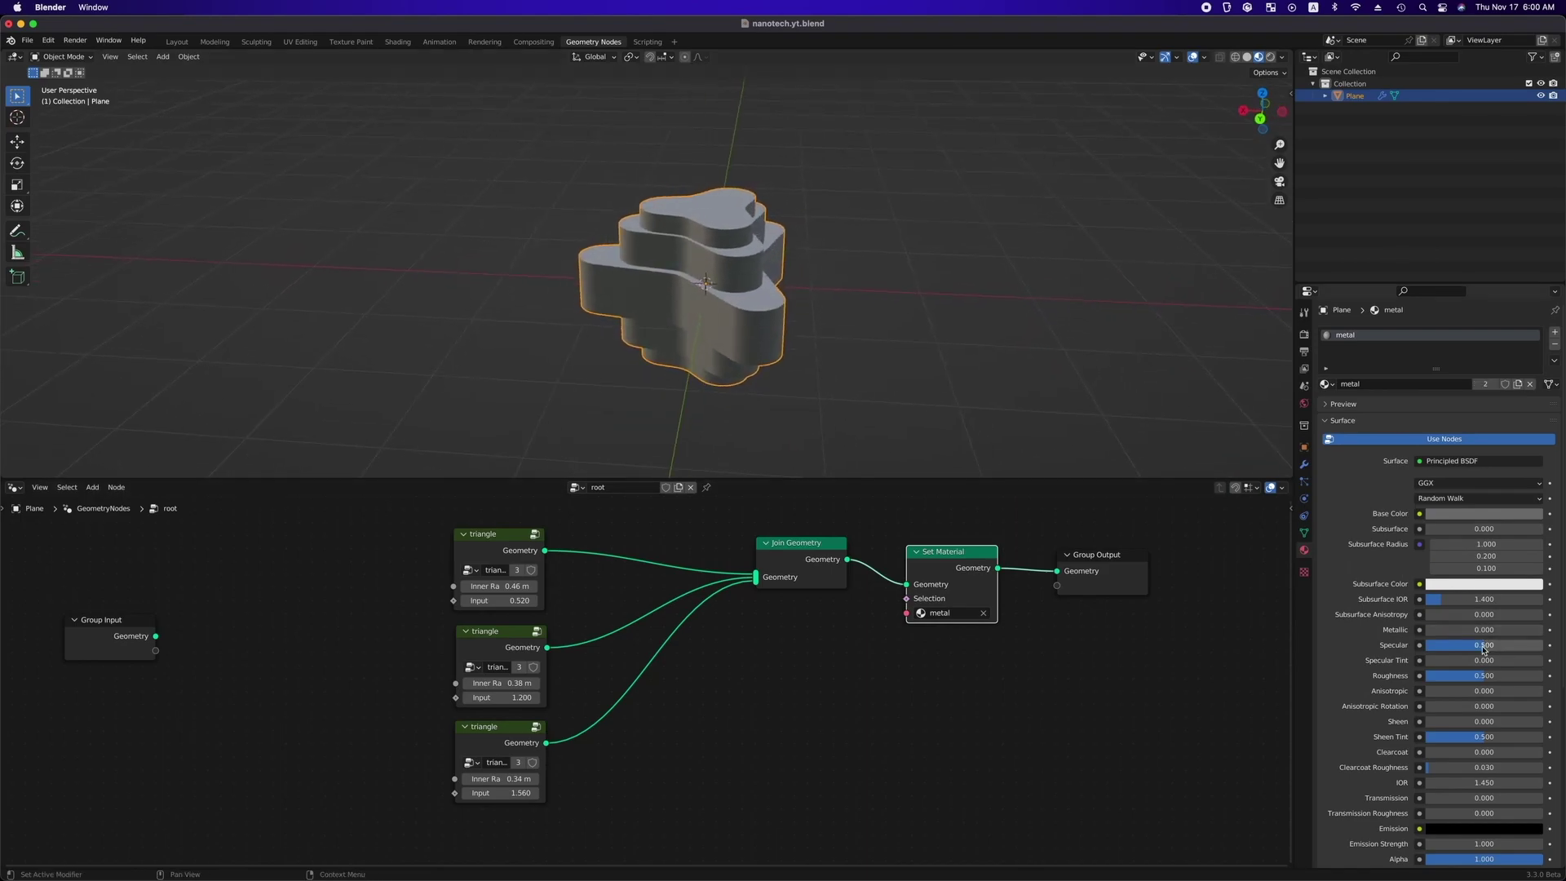
# Set the metal material's Metallic to 1 and Roughness to 0.
pyautogui.moveTo(1429, 630); pyautogui.dragTo(1542, 629)
pyautogui.scroll(-10, 891, 377)
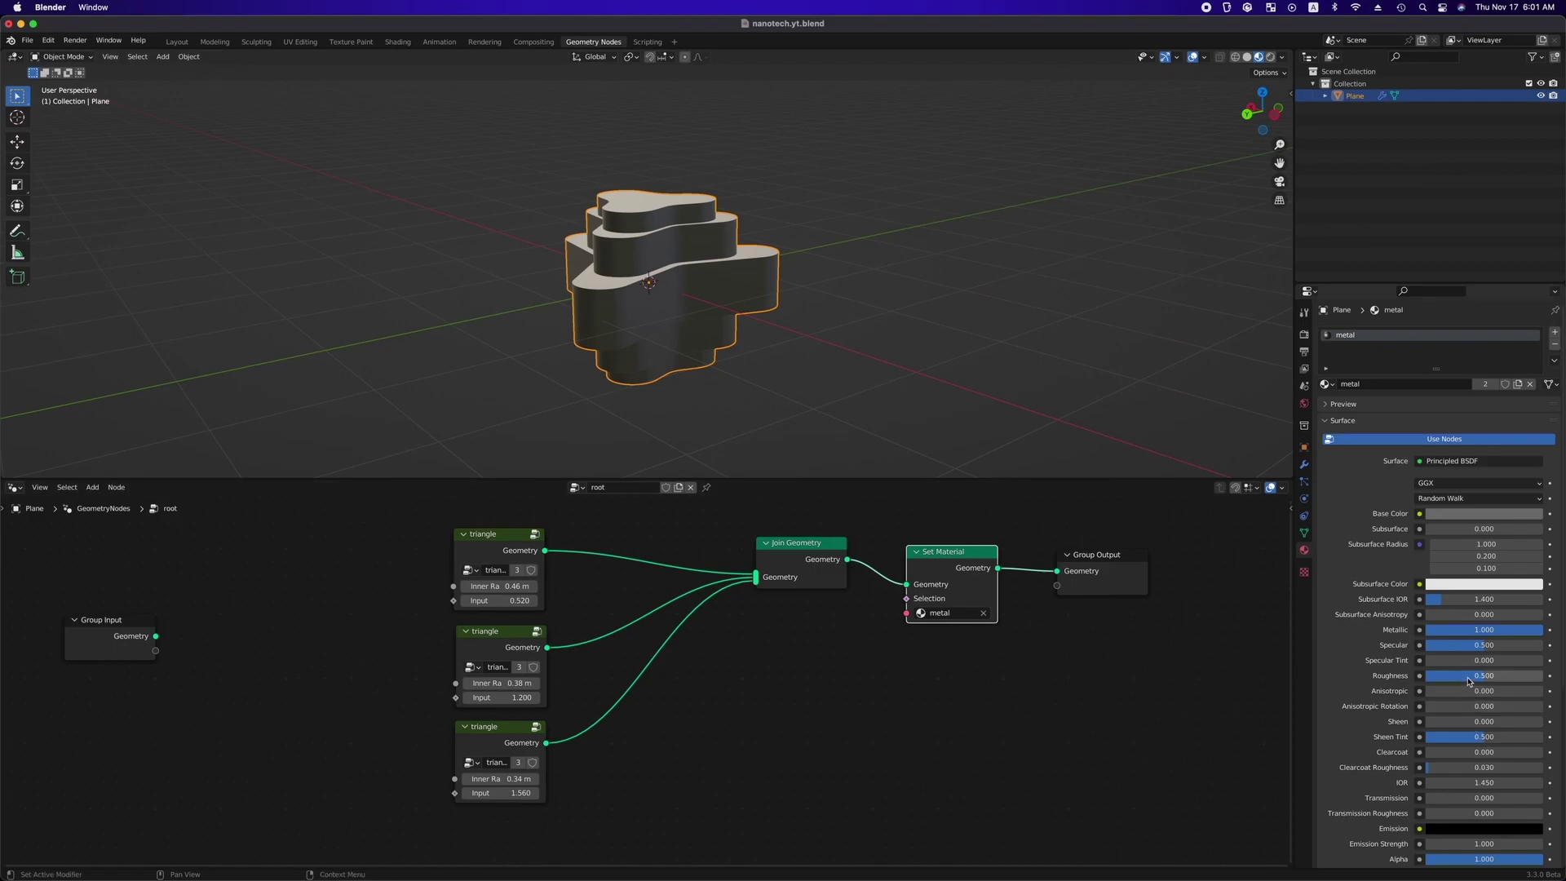
pyautogui.moveTo(1470, 678); pyautogui.dragTo(1425, 679)
pyautogui.scroll(5, 506, 369)
pyautogui.scroll(-5, 507, 368)
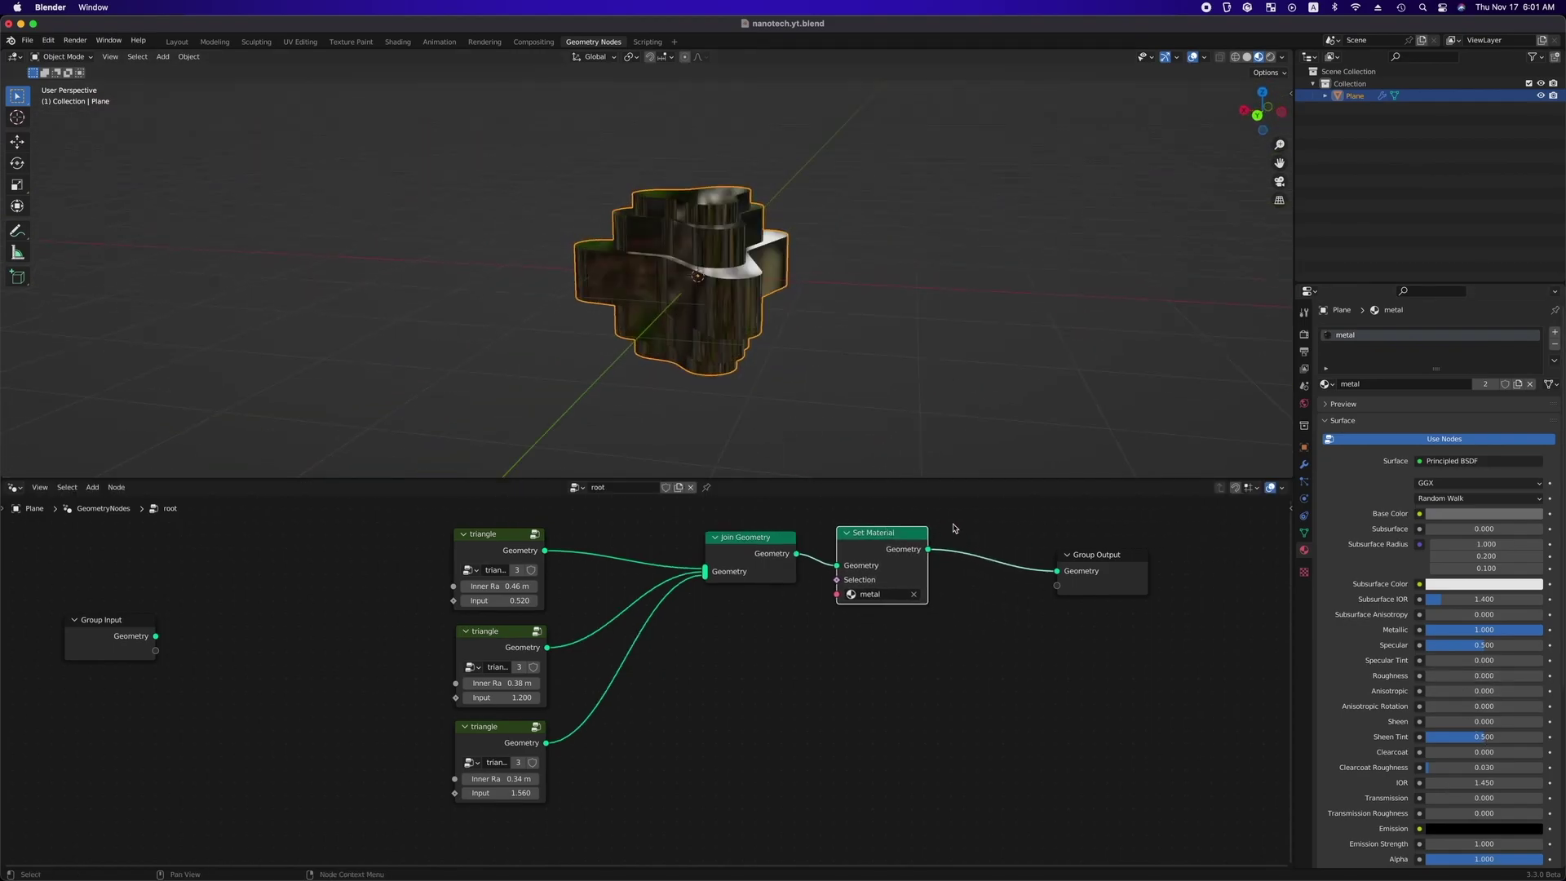
# Enclose the triangle, Join Geometry and Set Material nodes in a frame labelled main.
pyautogui.moveTo(1052, 522); pyautogui.dragTo(380, 837)
pyautogui.hotkey('ctrl', 'j')
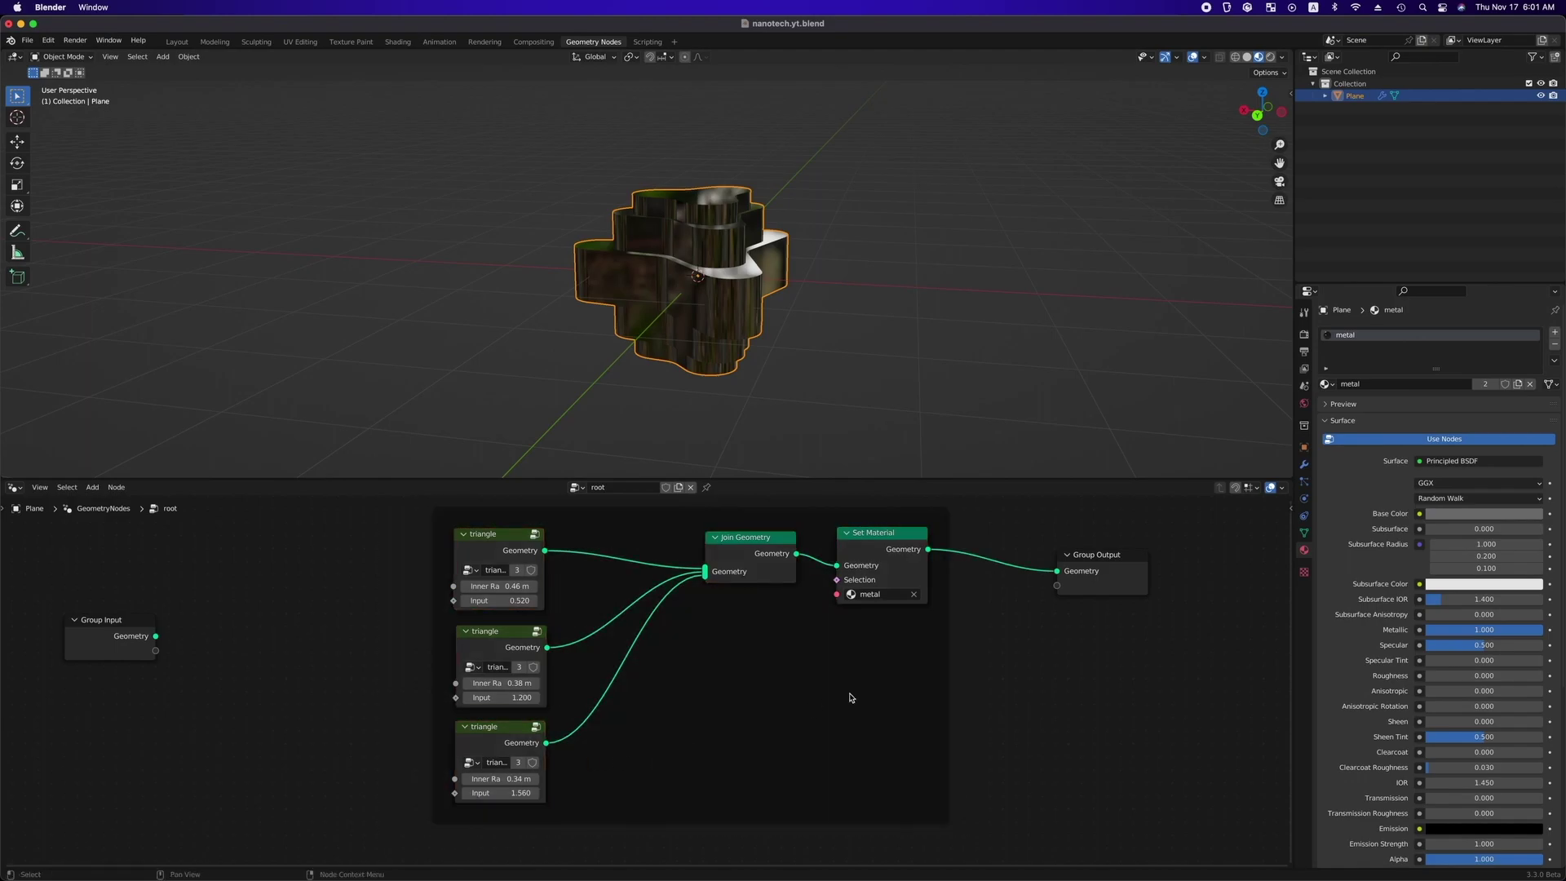
pyautogui.press('n')
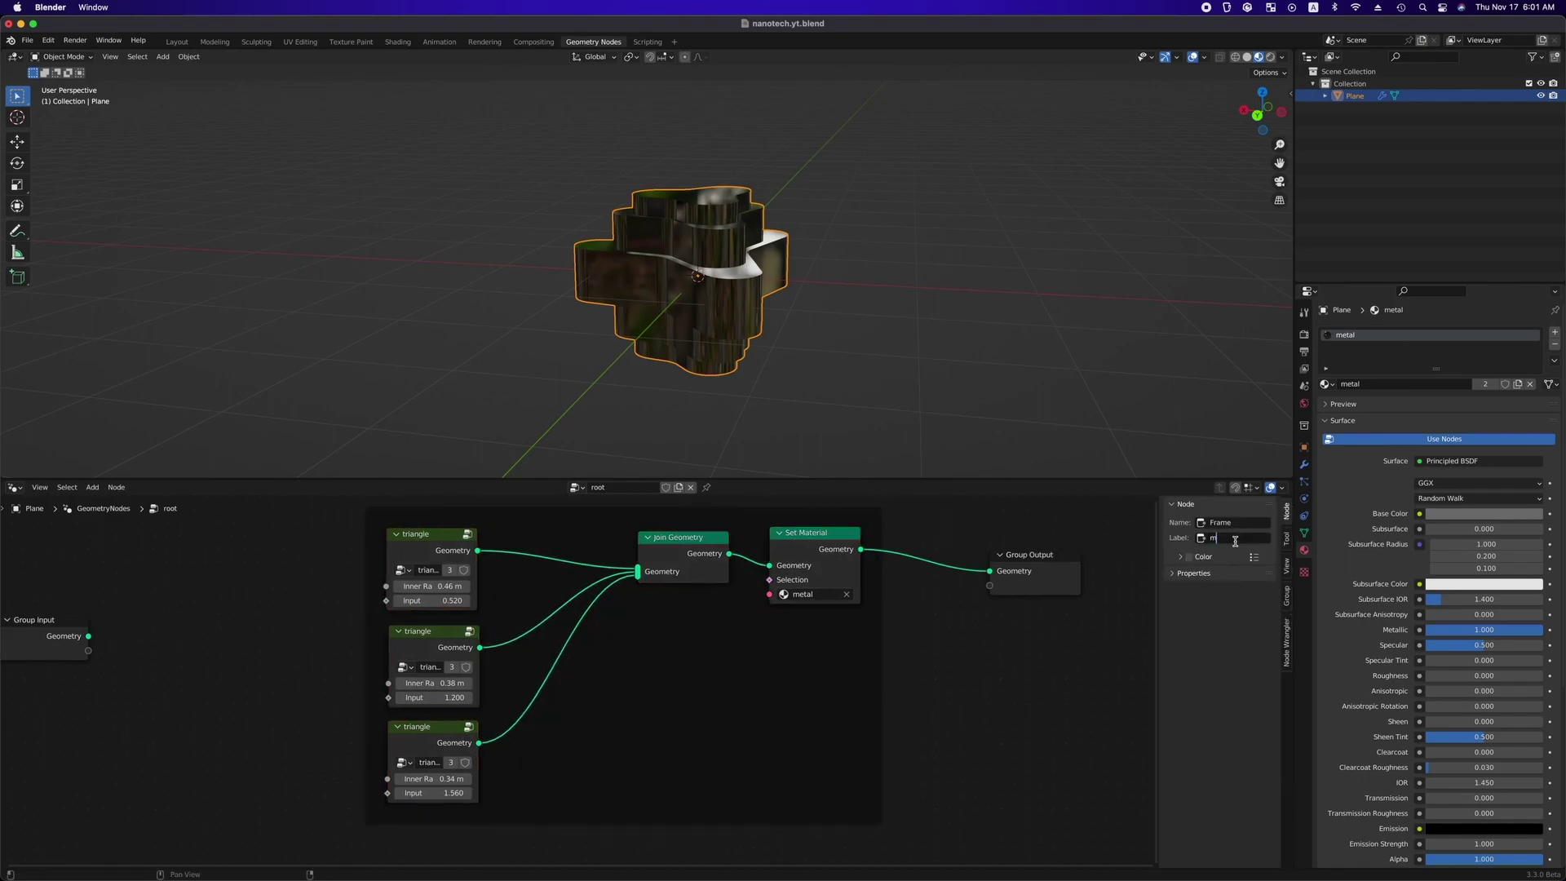
pyautogui.scroll(-3, 654, 743)
# Move Group Output away from the main frame and insert another Join Geometry node on the link between them.
pyautogui.moveTo(897, 617); pyautogui.dragTo(1037, 604)
pyautogui.hotkey('shift', 'a')
pyautogui.write('sjjoin')
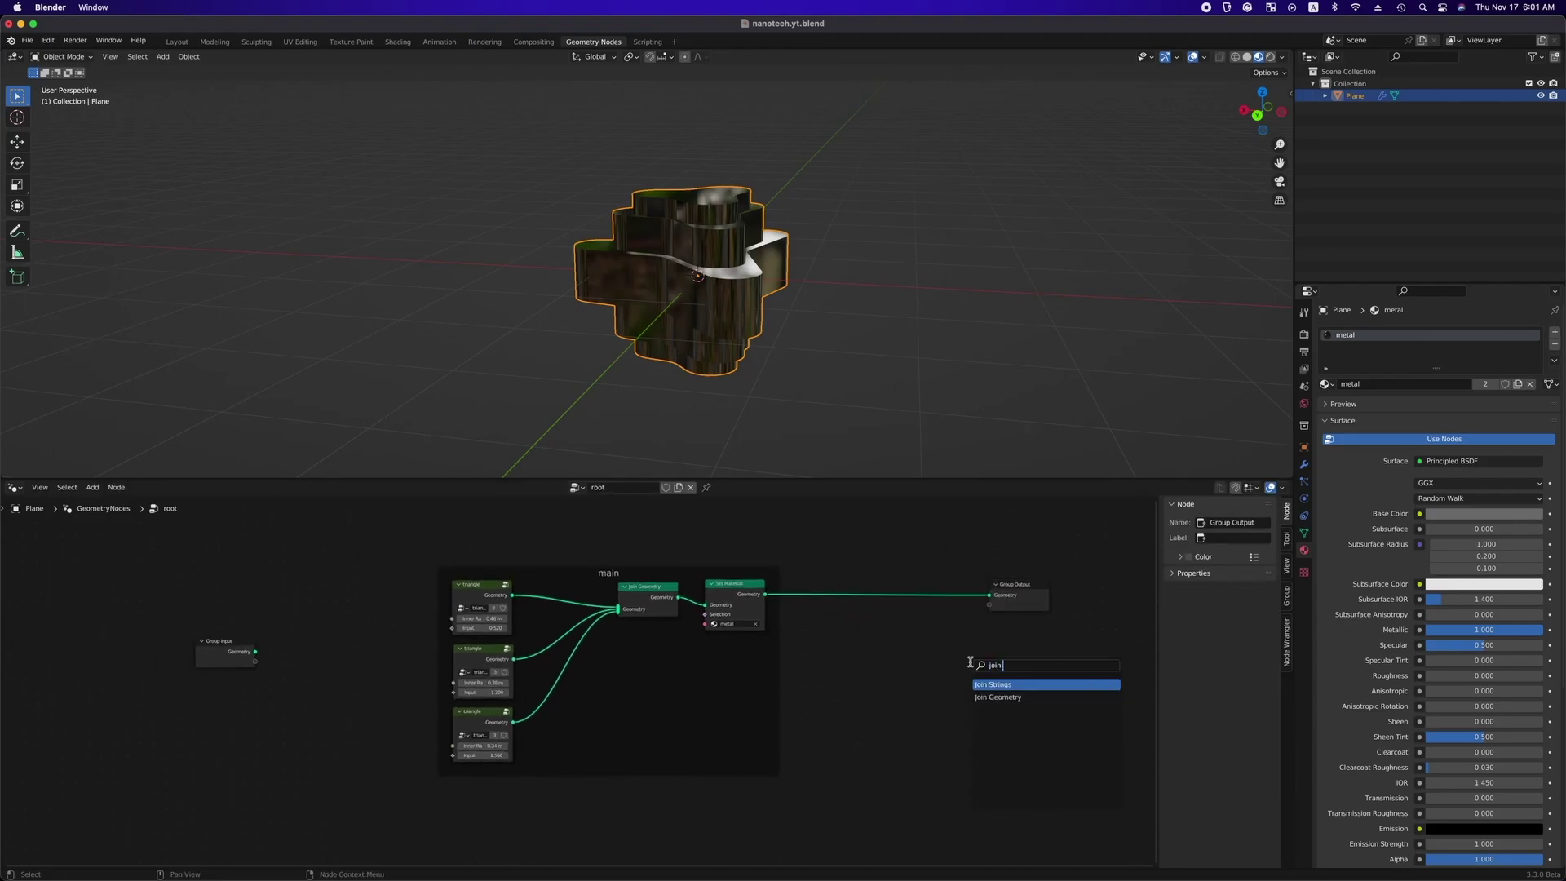
pyautogui.press('Return')
pyautogui.click(875, 585)
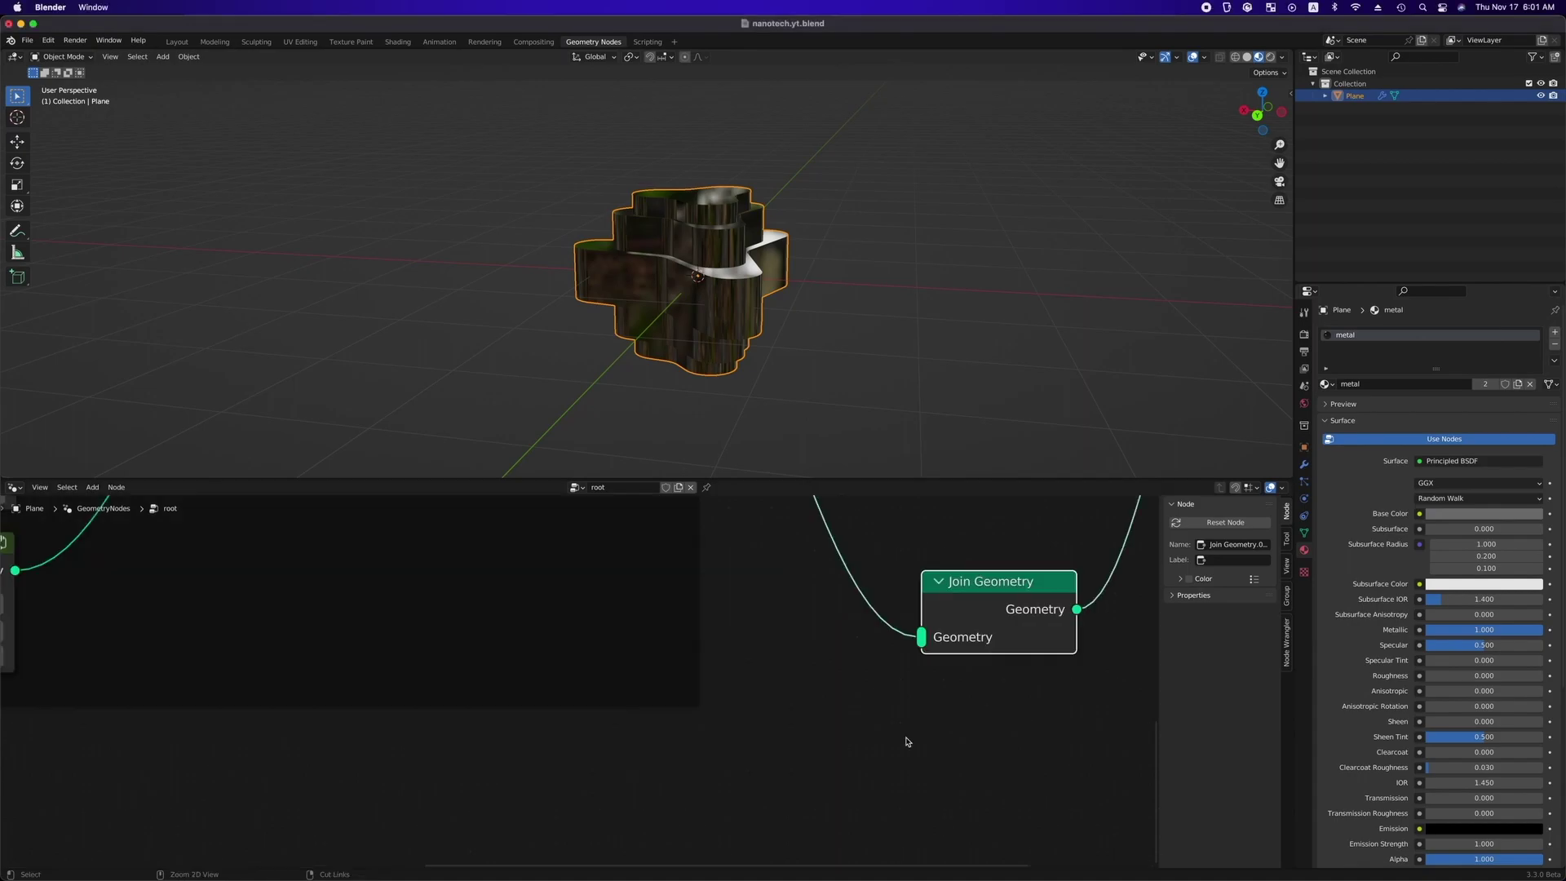
# Add a Mesh Circle node below the main frame and connect it to the new Join Geometry node.
pyautogui.scroll(-3, 905, 742)
pyautogui.click(702, 758)
pyautogui.hotkey('shift', 'a')
pyautogui.write('scircle')
pyautogui.press('Return')
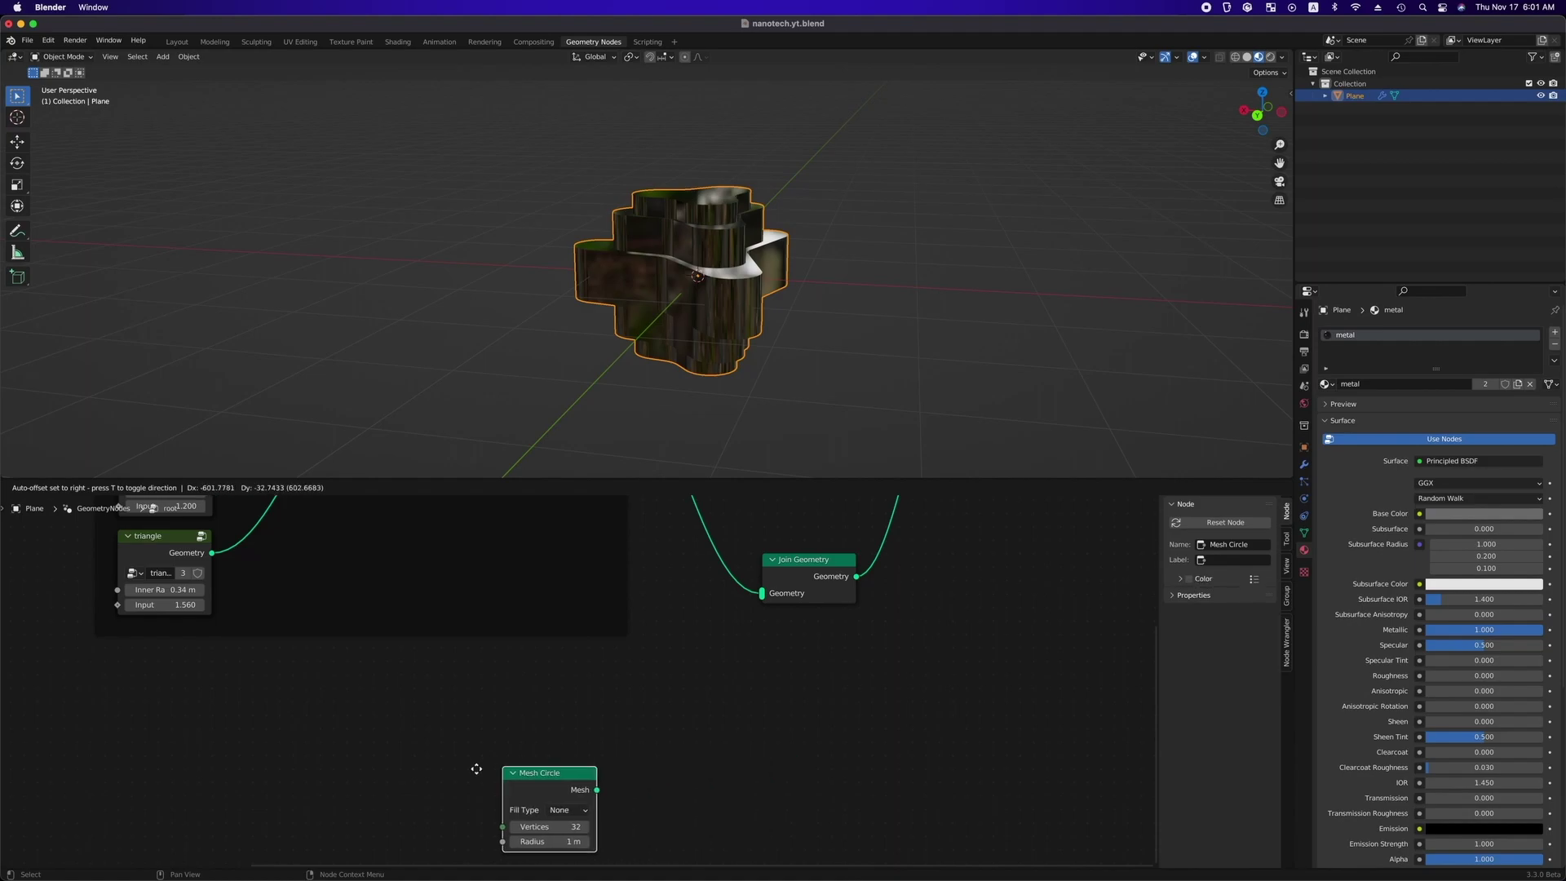
pyautogui.click(414, 694)
pyautogui.keyDown('shift'); pyautogui.click(780, 560); pyautogui.keyUp('shift')
pyautogui.press('f')
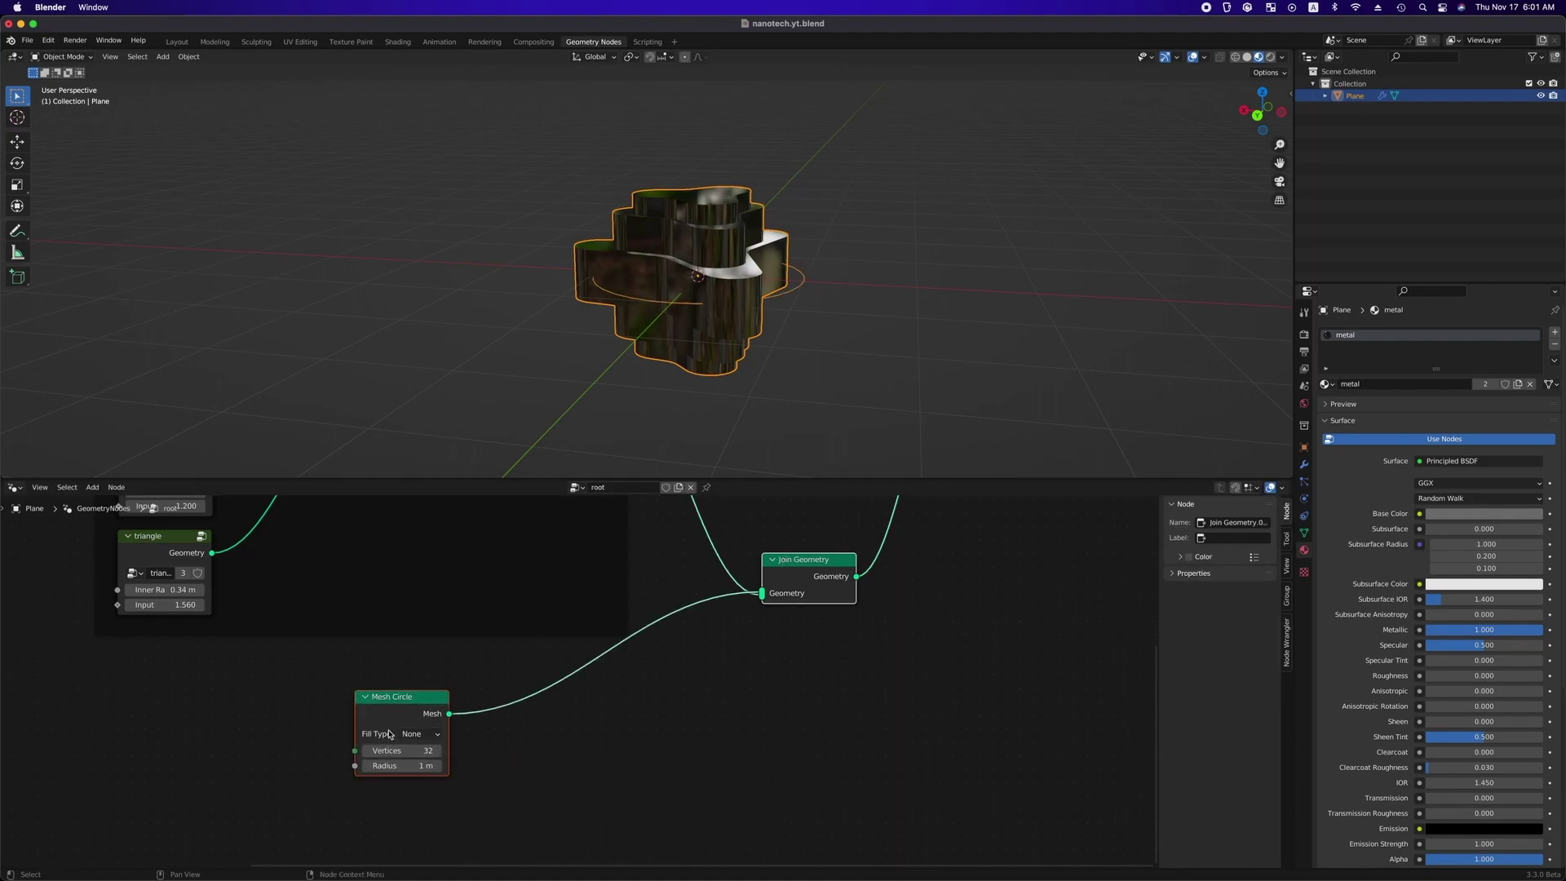
# Set the Mesh Circle's Vertices to 3 and its Radius to 2 m.
pyautogui.write('3')
pyautogui.click(475, 772)
pyautogui.click(412, 766)
pyautogui.write('2')
pyautogui.click(513, 779)
pyautogui.hscroll(10, 732, 383)
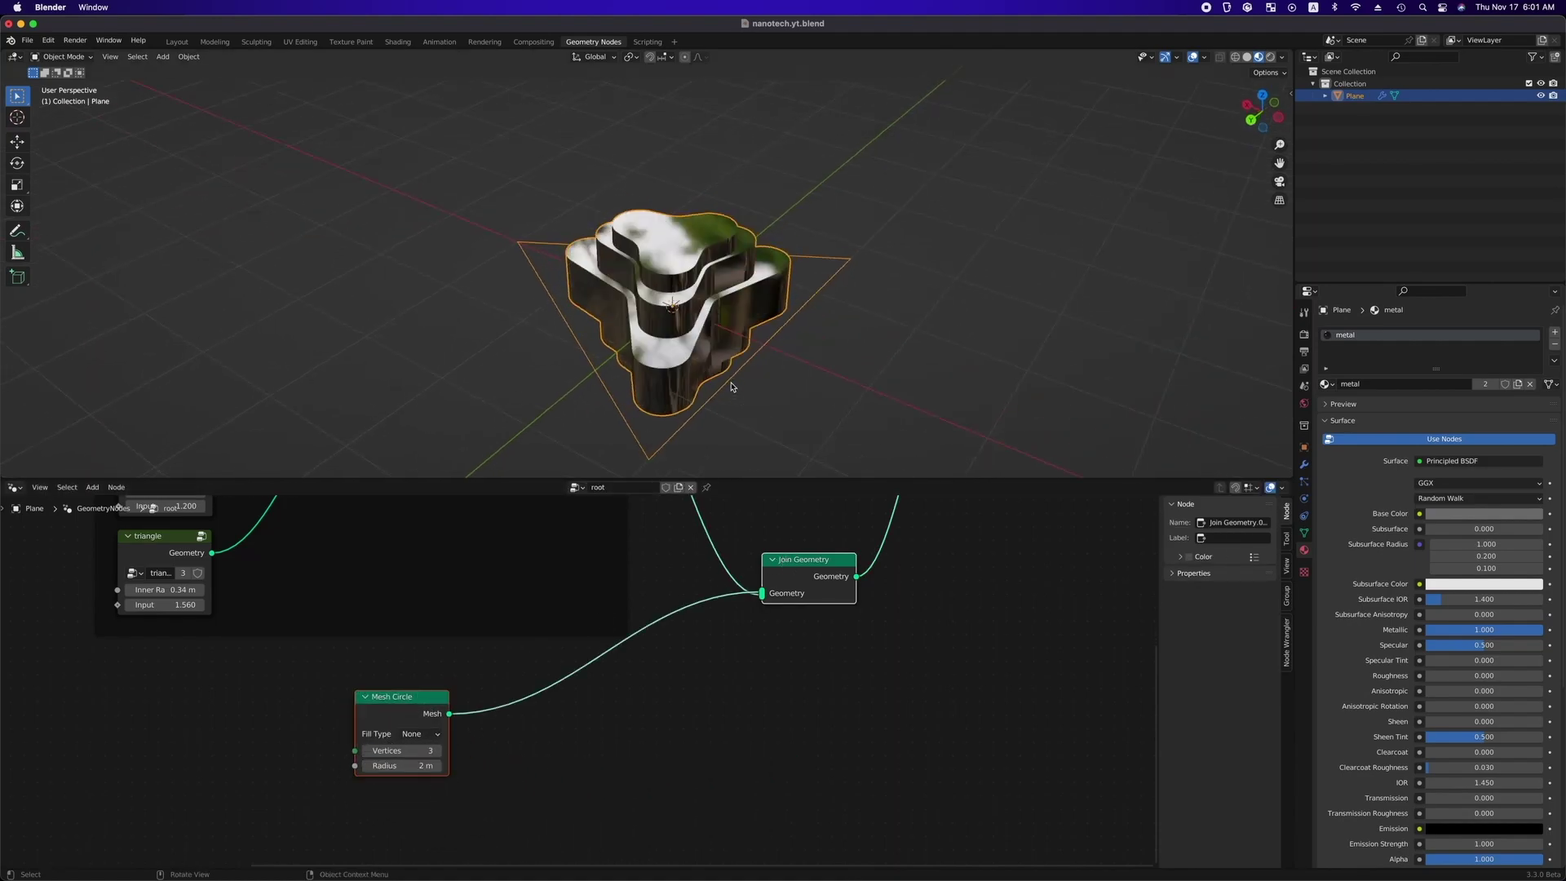
pyautogui.moveTo(732, 386); pyautogui.dragTo(731, 387, button='middle')
# Insert a Mesh to Points node between Mesh Circle and Join Geometry.
pyautogui.click(724, 670)
pyautogui.hotkey('shift', 'a')
pyautogui.write('smesh')
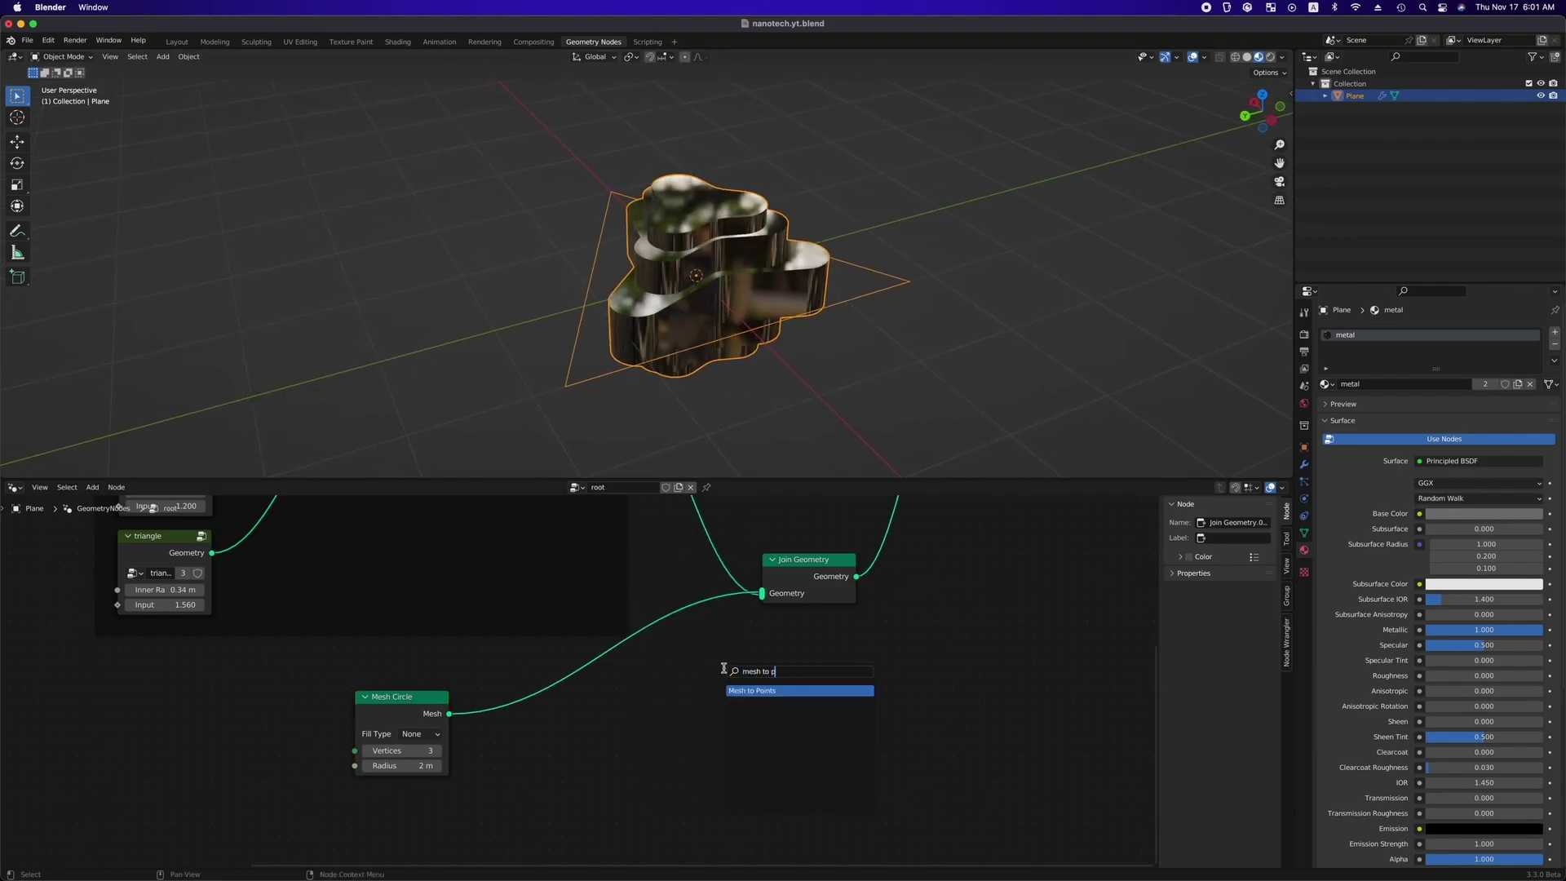
pyautogui.write(' to p')
pyautogui.press('Return')
pyautogui.click(492, 675)
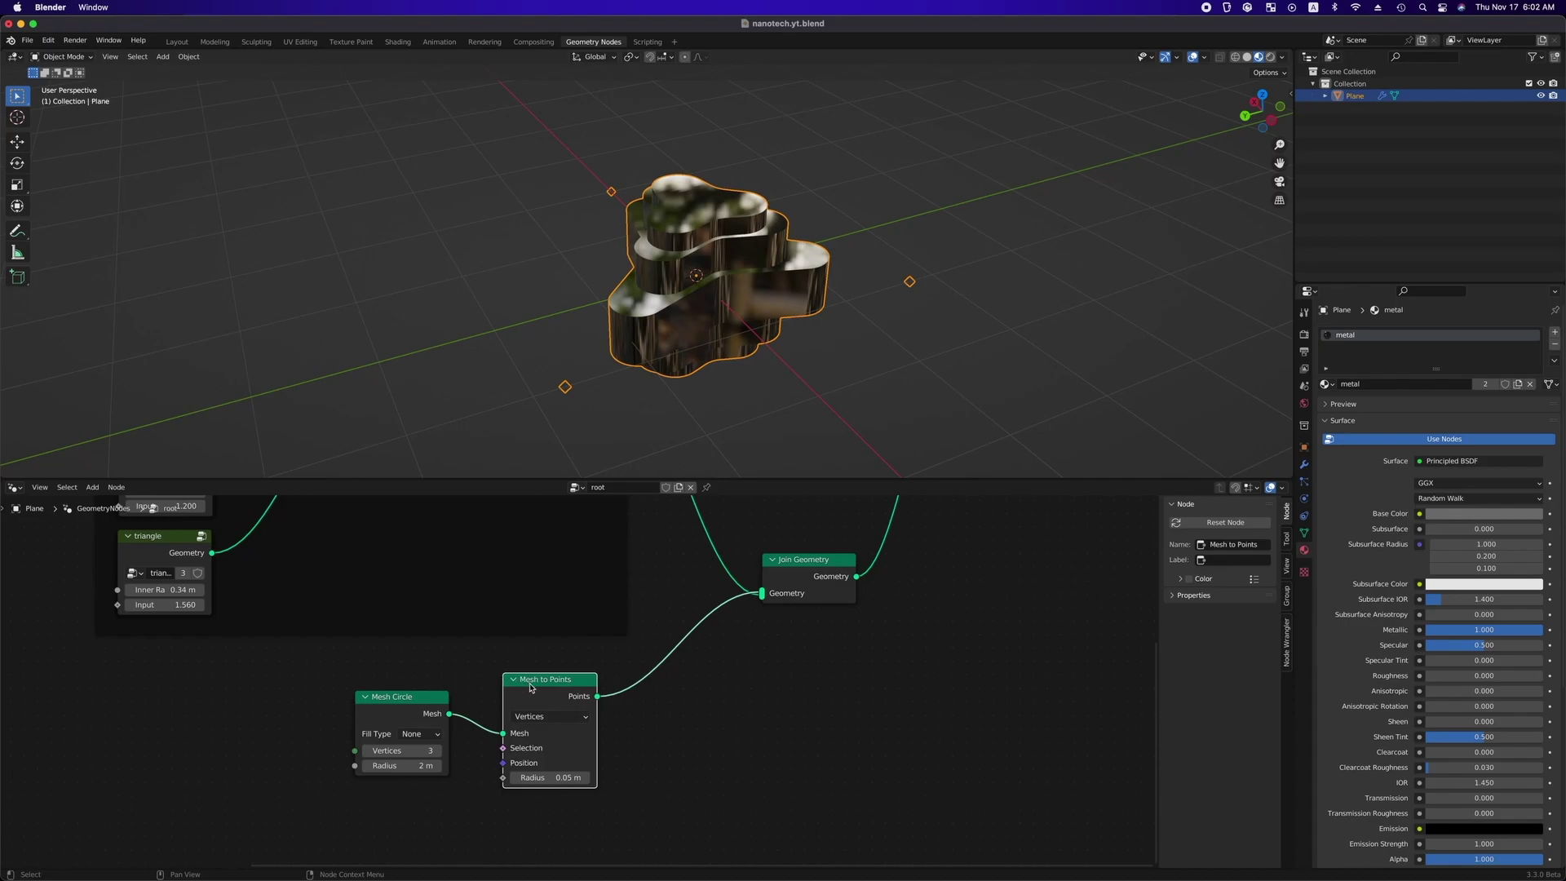
# Insert an Instance on Points node between Mesh to Points and Join Geometry.
pyautogui.hotkey('shift', 'a')
pyautogui.click(717, 746)
pyautogui.write('ins on p')
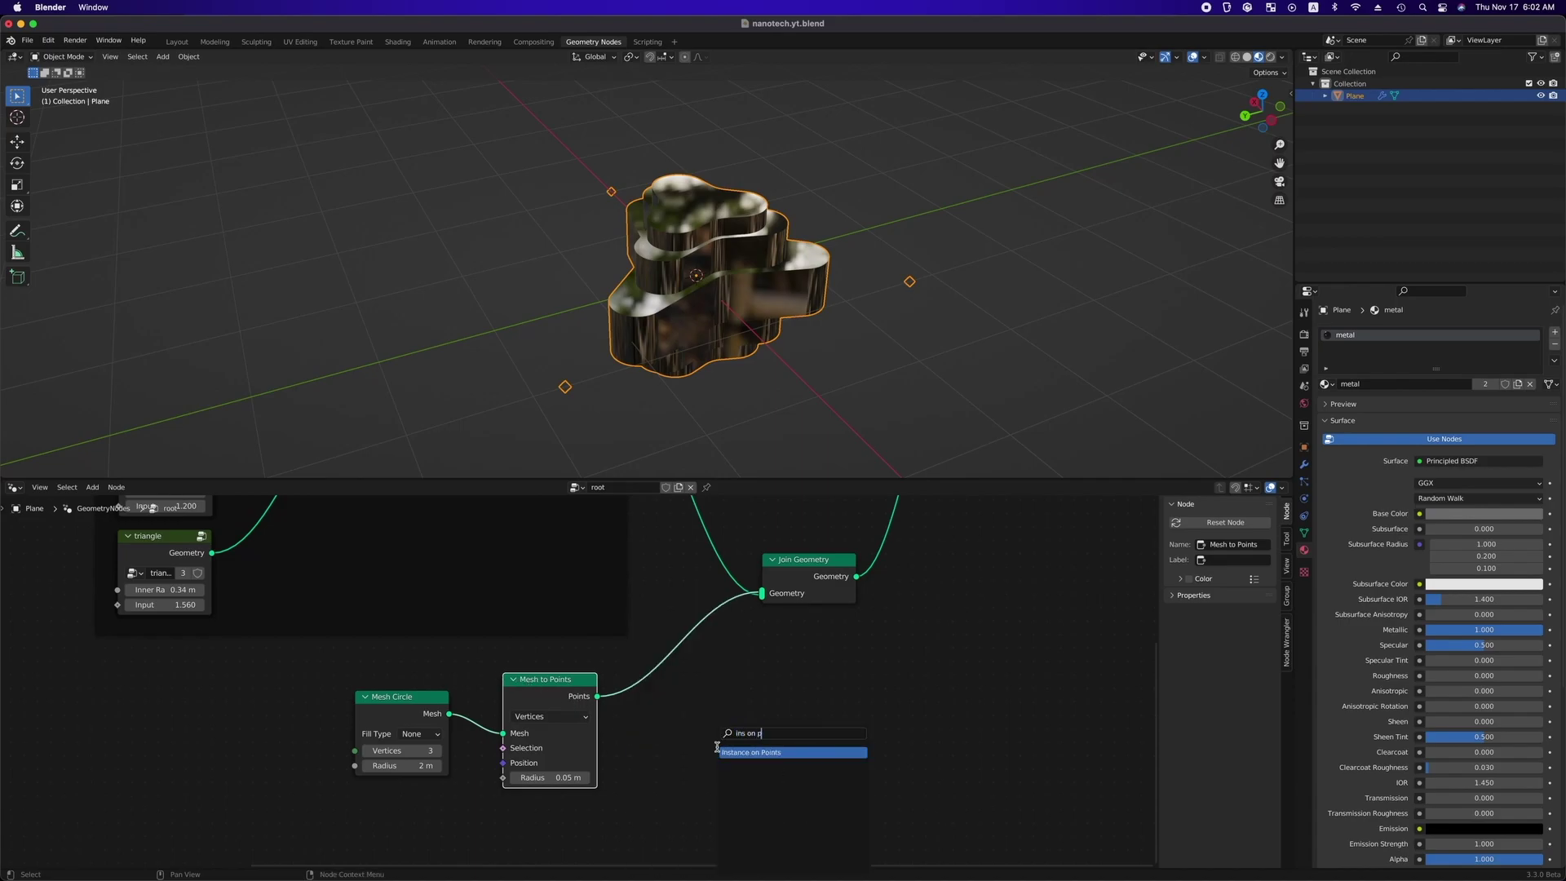
pyautogui.press('Return')
pyautogui.click(727, 687)
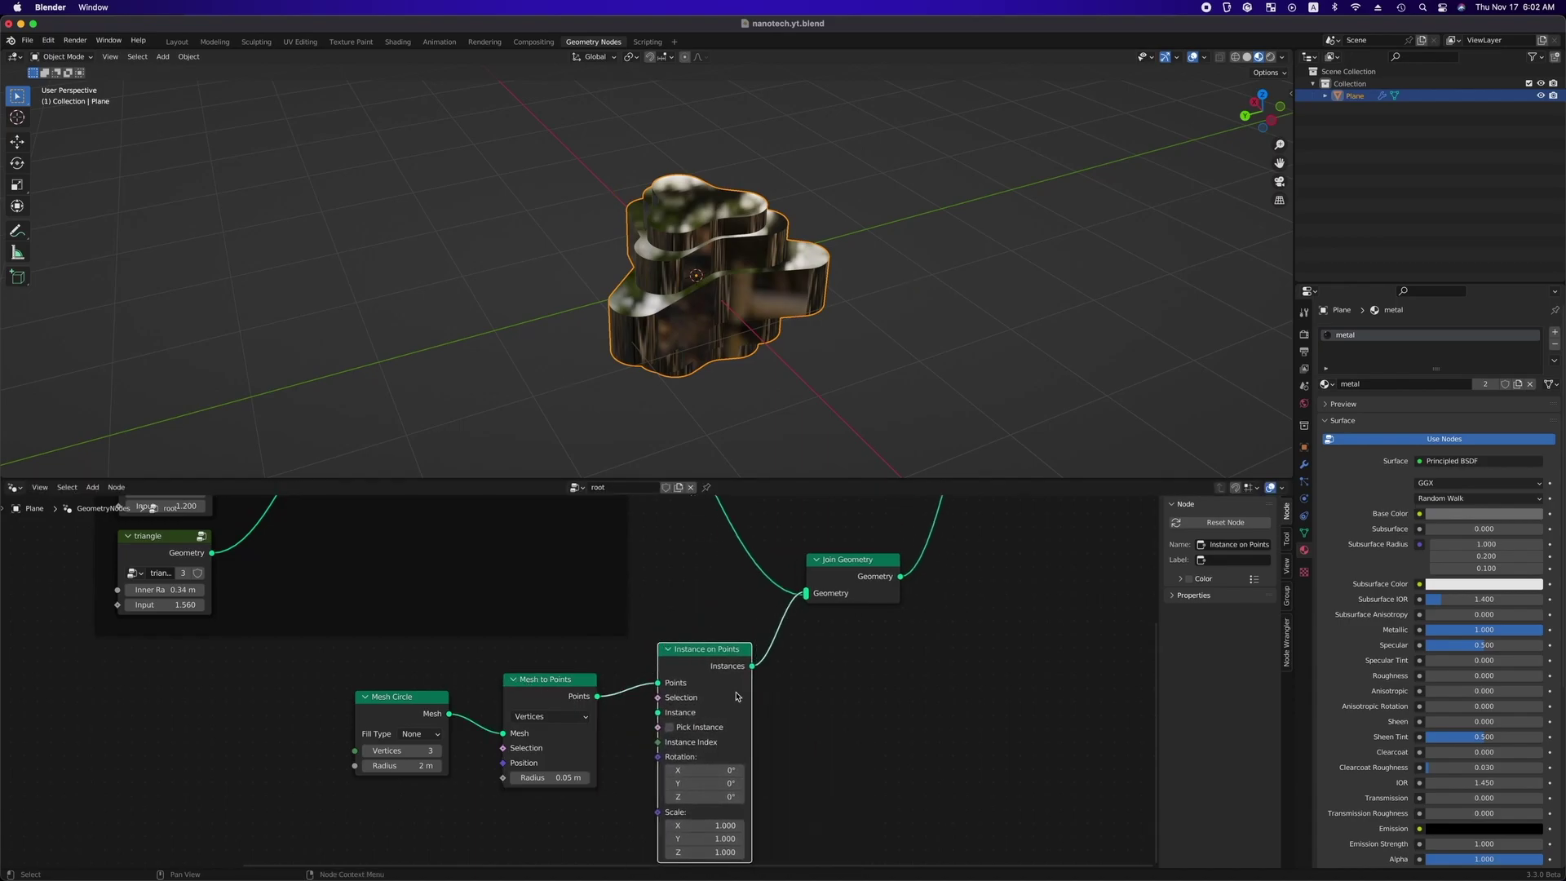
pyautogui.scroll(-6, 808, 734)
pyautogui.scroll(3, 808, 734)
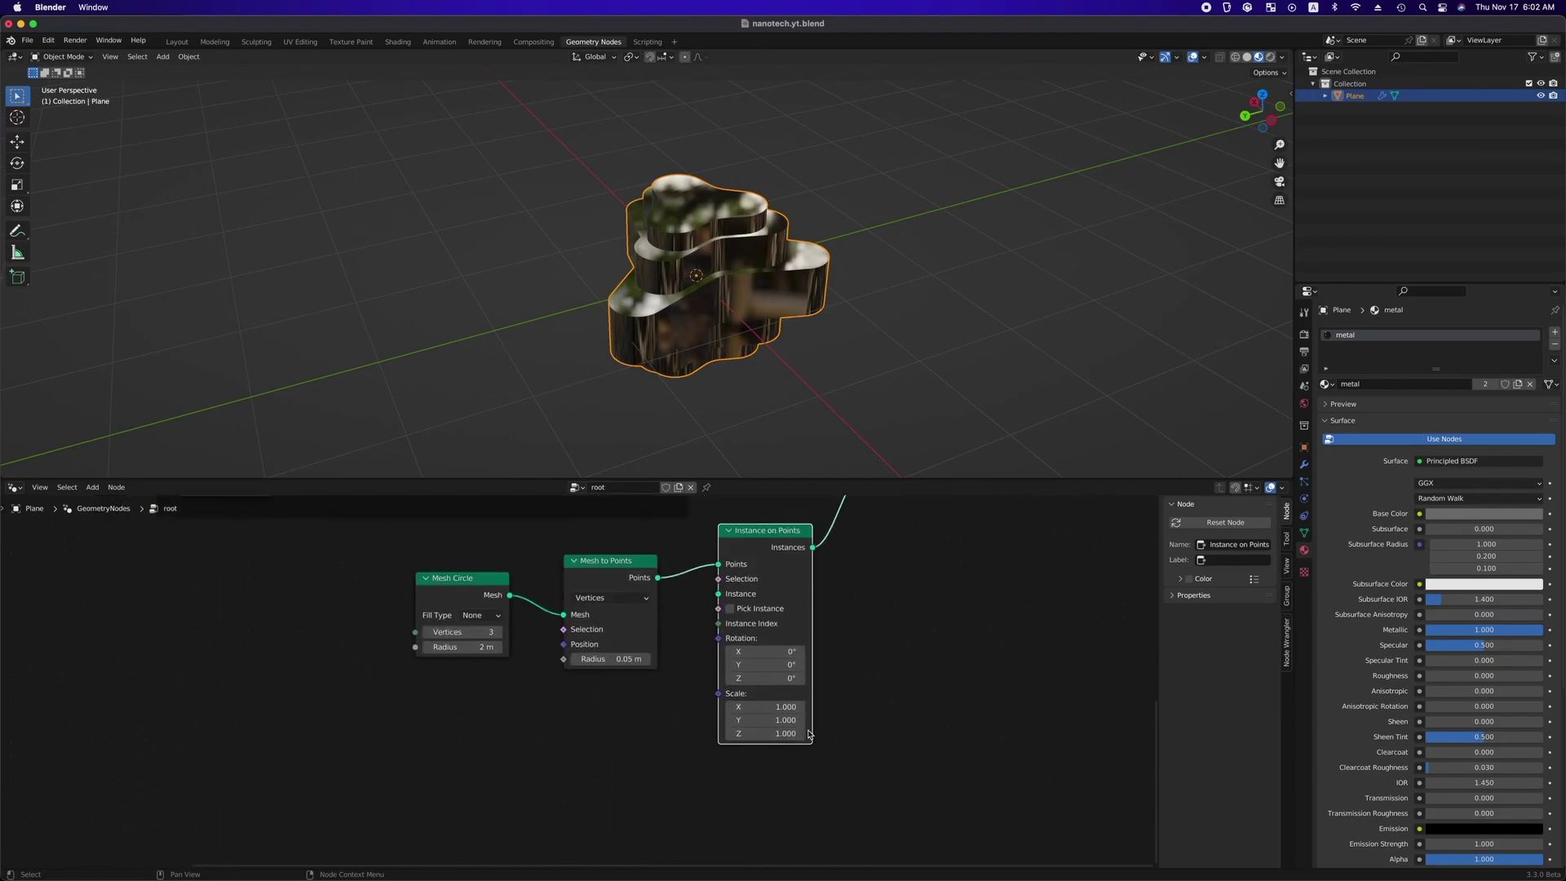
# Add a Cylinder node and connect its Mesh output to the Instance input of Instance on Points.
pyautogui.hotkey('shift', 'a')
pyautogui.press('s')
pyautogui.press('Return')
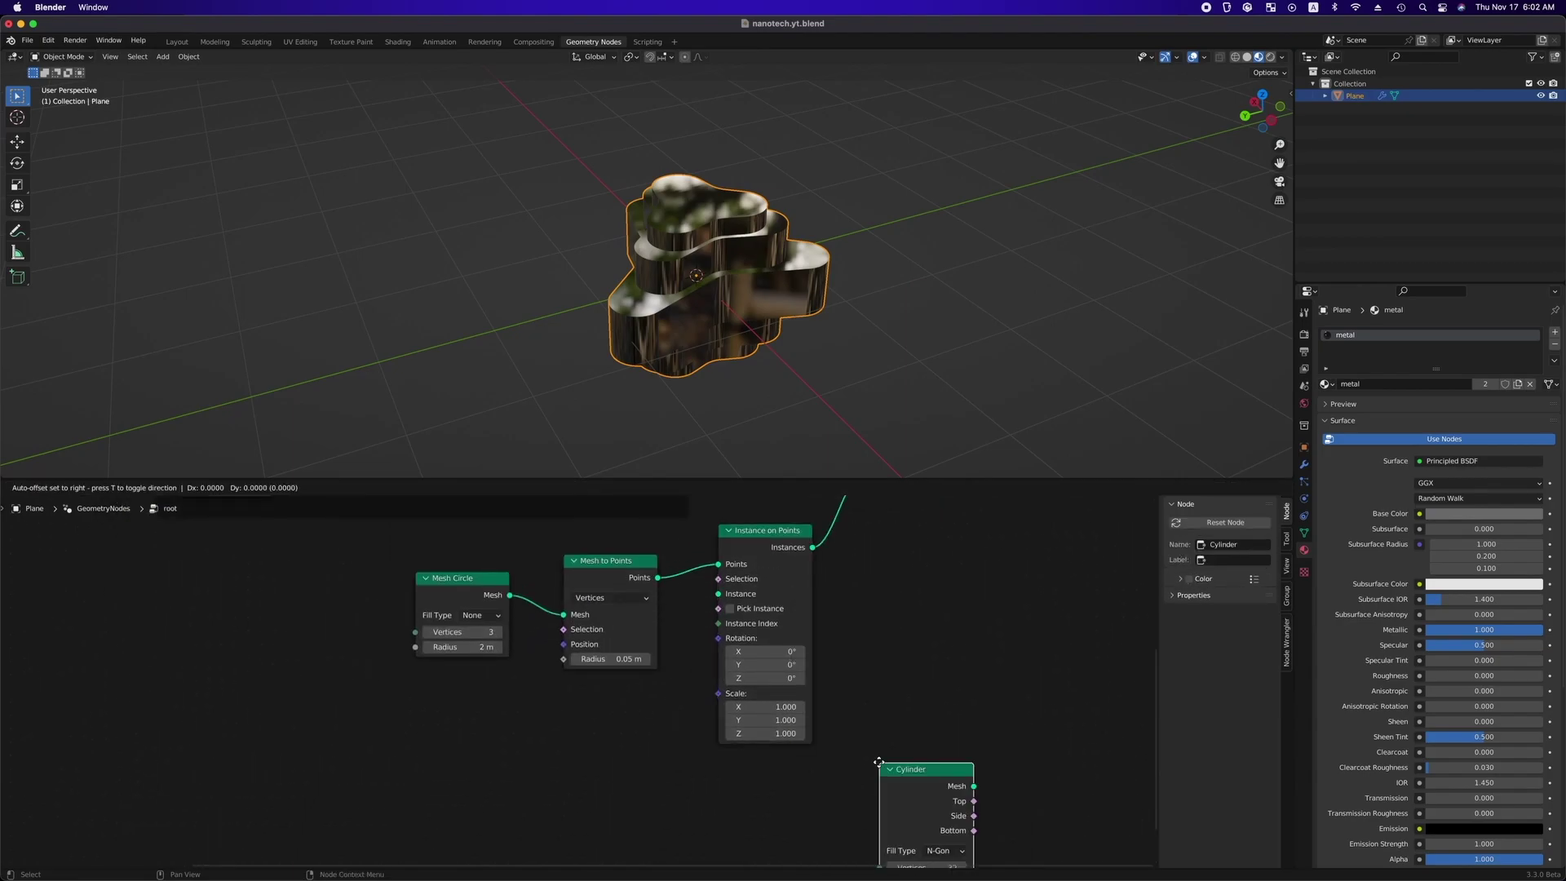
pyautogui.click(456, 707)
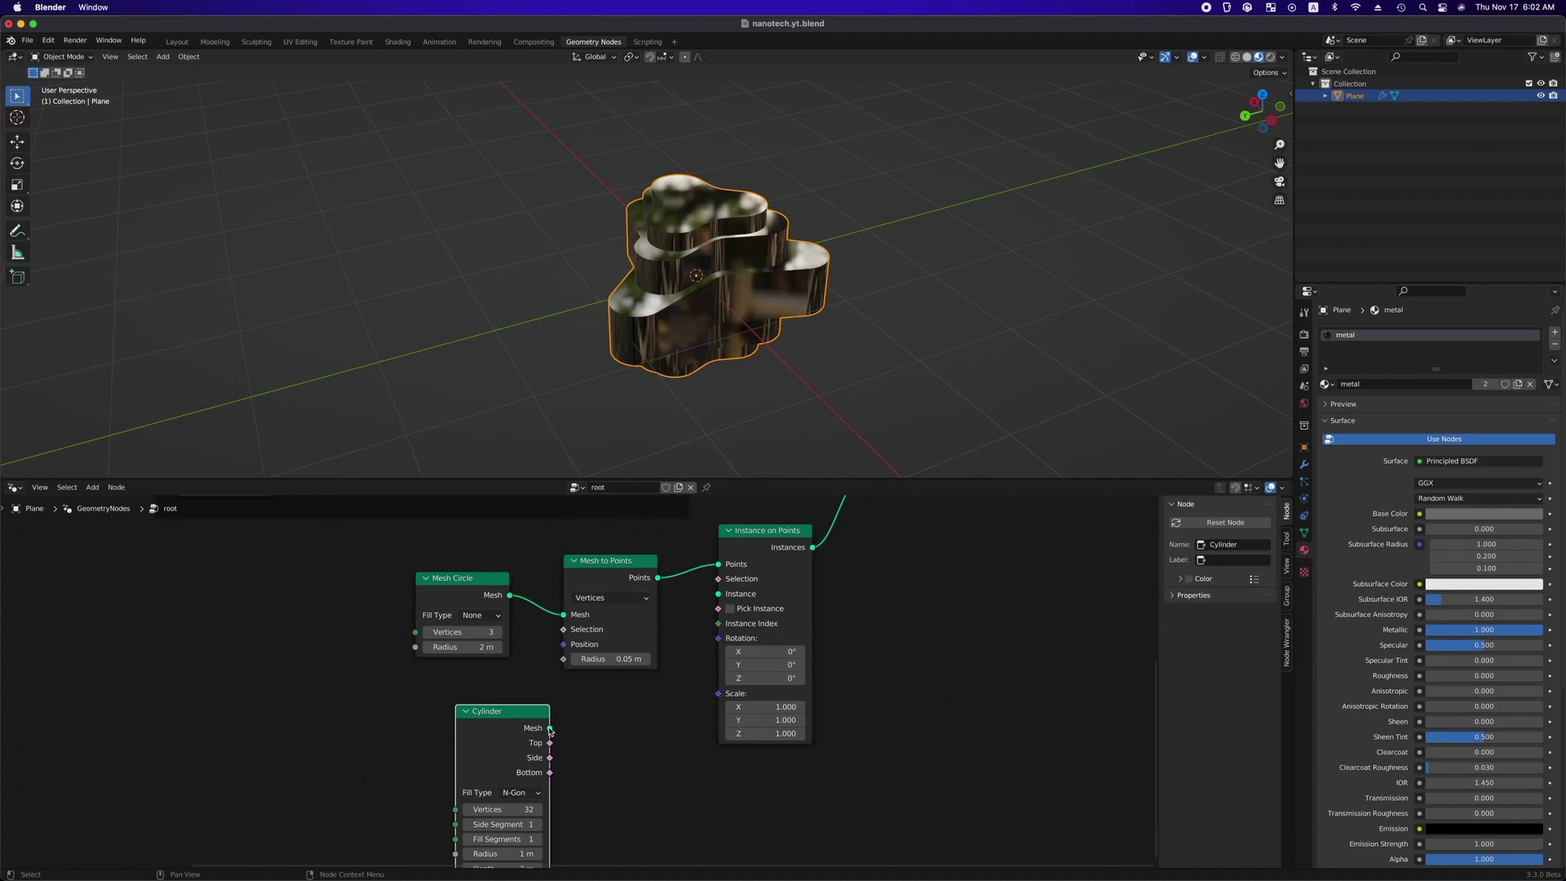
pyautogui.moveTo(723, 596); pyautogui.dragTo(720, 594)
pyautogui.moveTo(795, 228); pyautogui.dragTo(743, 219, button='middle')
# Set the Cylinder node's Radius to 0.1 m.
pyautogui.scroll(-4, 731, 227)
pyautogui.moveTo(518, 822); pyautogui.dragTo(566, 866, button='middle')
pyautogui.write('.1')
pyautogui.press('Return')
# Add a Value node set to 1.56 and link it to the third triangle's Input and the Cylinder's Depth.
pyautogui.hotkey('shift', 'a')
pyautogui.write('sv')
pyautogui.press('Return')
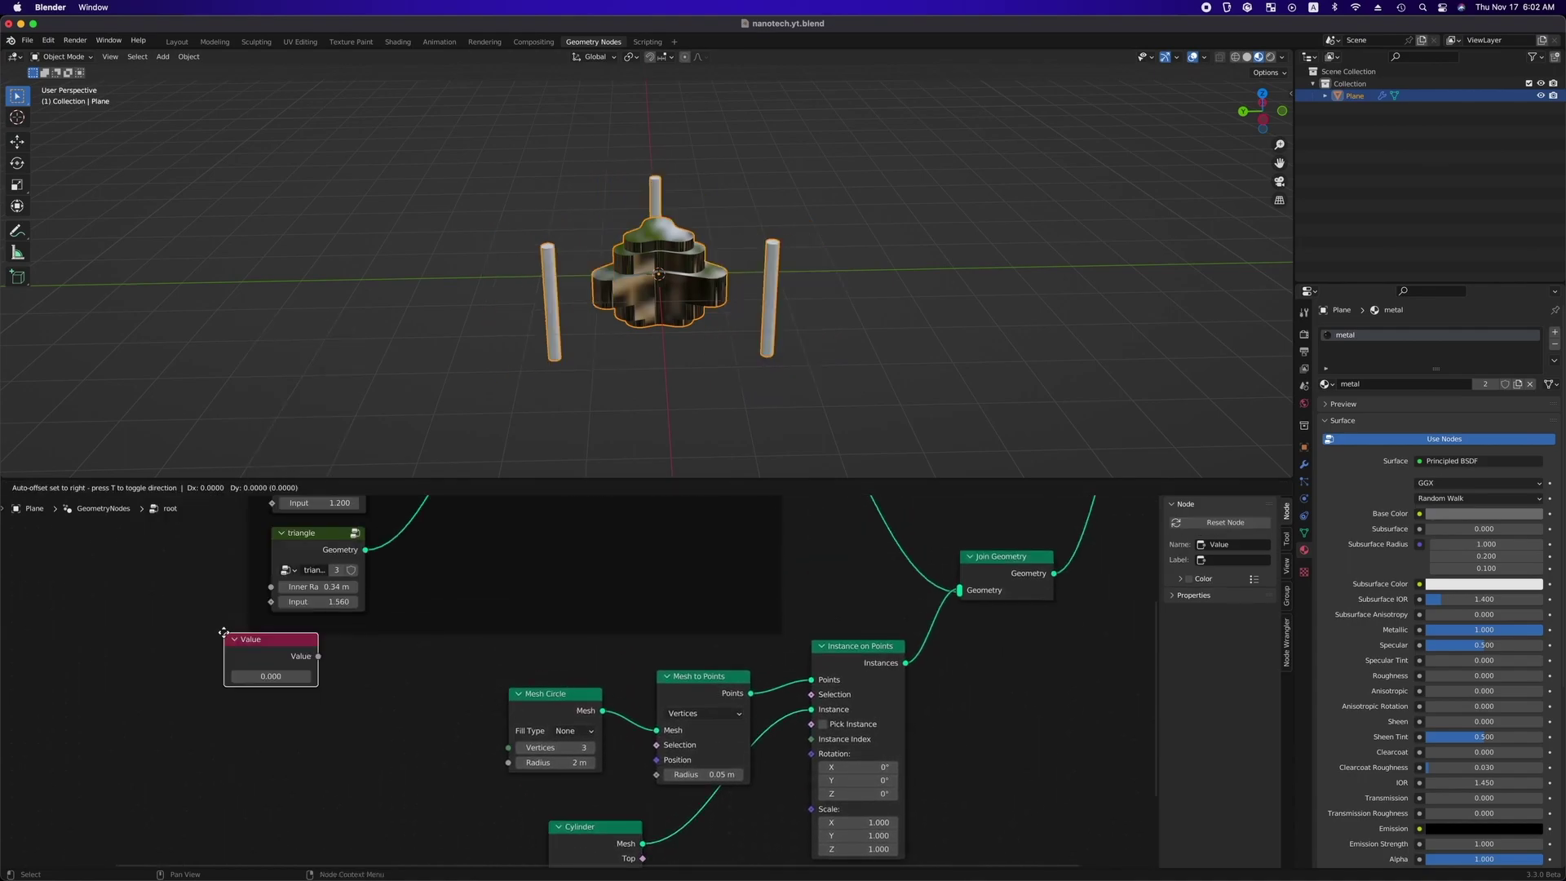
pyautogui.doubleClick(183, 646)
pyautogui.write('1')
pyautogui.moveTo(216, 625); pyautogui.dragTo(548, 693)
# Set the Mesh Circle's Radius to 1.07 m so the cylinders sit at the corners of the triangle shape.
pyautogui.press('KP_1')
pyautogui.scroll(1, 684, 402)
pyautogui.moveTo(612, 522); pyautogui.dragTo(614, 777, button='middle')
pyautogui.keyDown('shift'); pyautogui.moveTo(557, 726); pyautogui.dragTo(477, 726); pyautogui.keyUp('shift')
pyautogui.moveTo(734, 351); pyautogui.dragTo(615, 441, button='middle')
pyautogui.write('8')
pyautogui.press('Return')
pyautogui.click(554, 725)
pyautogui.write('1.07')
pyautogui.press('Return')
pyautogui.moveTo(685, 642); pyautogui.dragTo(661, 627)
# Move Join Geometry away and insert a Set Material node after Instance on Points.
pyautogui.moveTo(1096, 498); pyautogui.dragTo(853, 619, button='middle')
pyautogui.scroll(2, 853, 610)
pyautogui.hscroll(2, 853, 610)
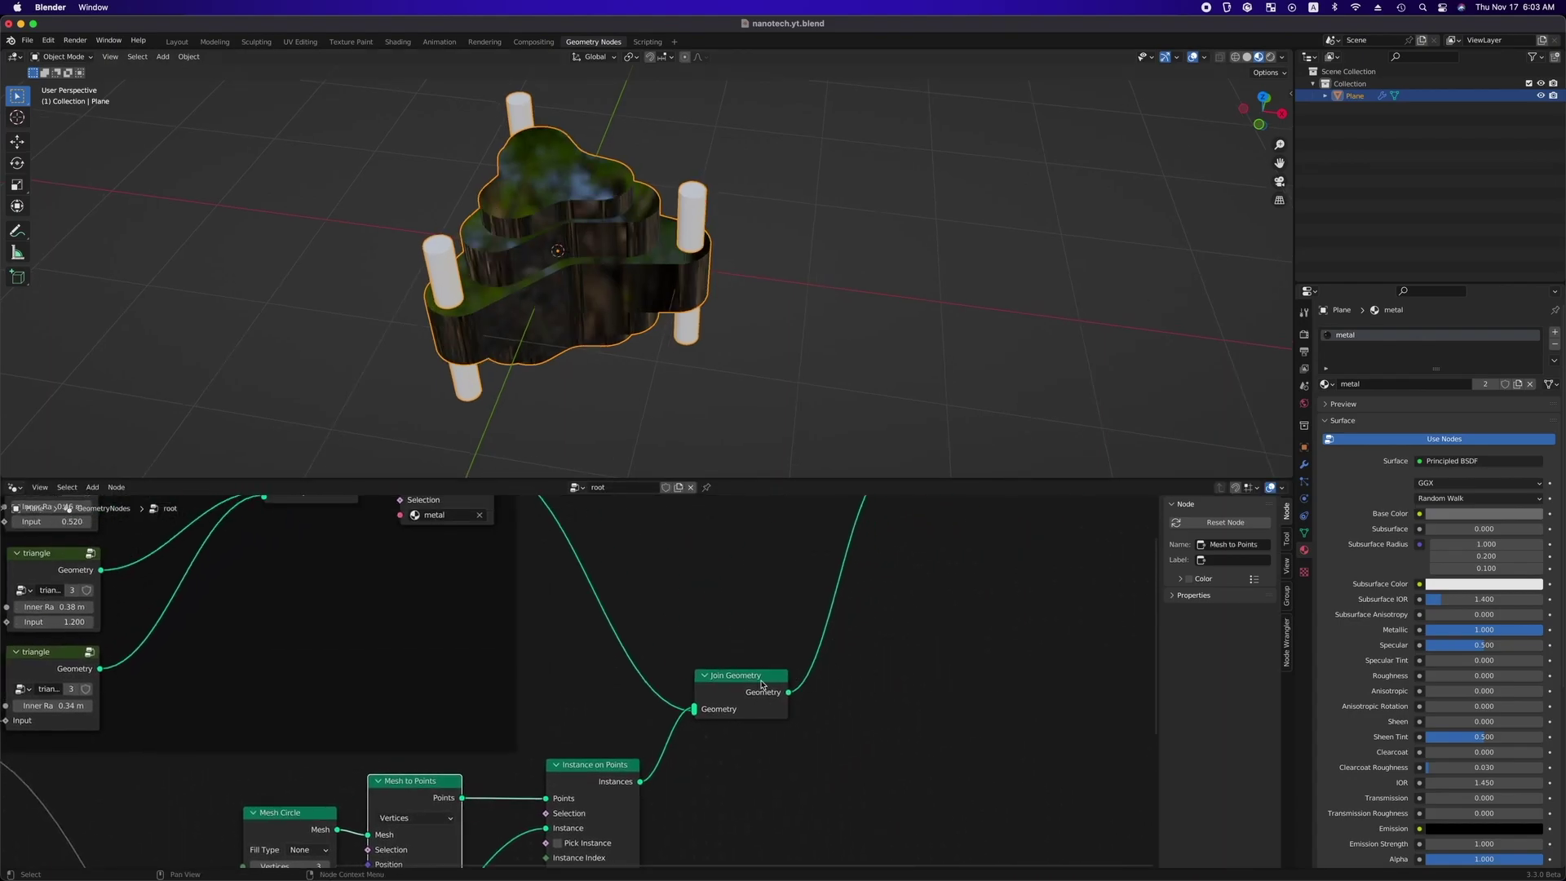
pyautogui.moveTo(761, 684); pyautogui.dragTo(848, 577)
pyautogui.scroll(-5, 848, 577)
pyautogui.hscroll(-3, 848, 577)
pyautogui.hotkey('shift', 'a')
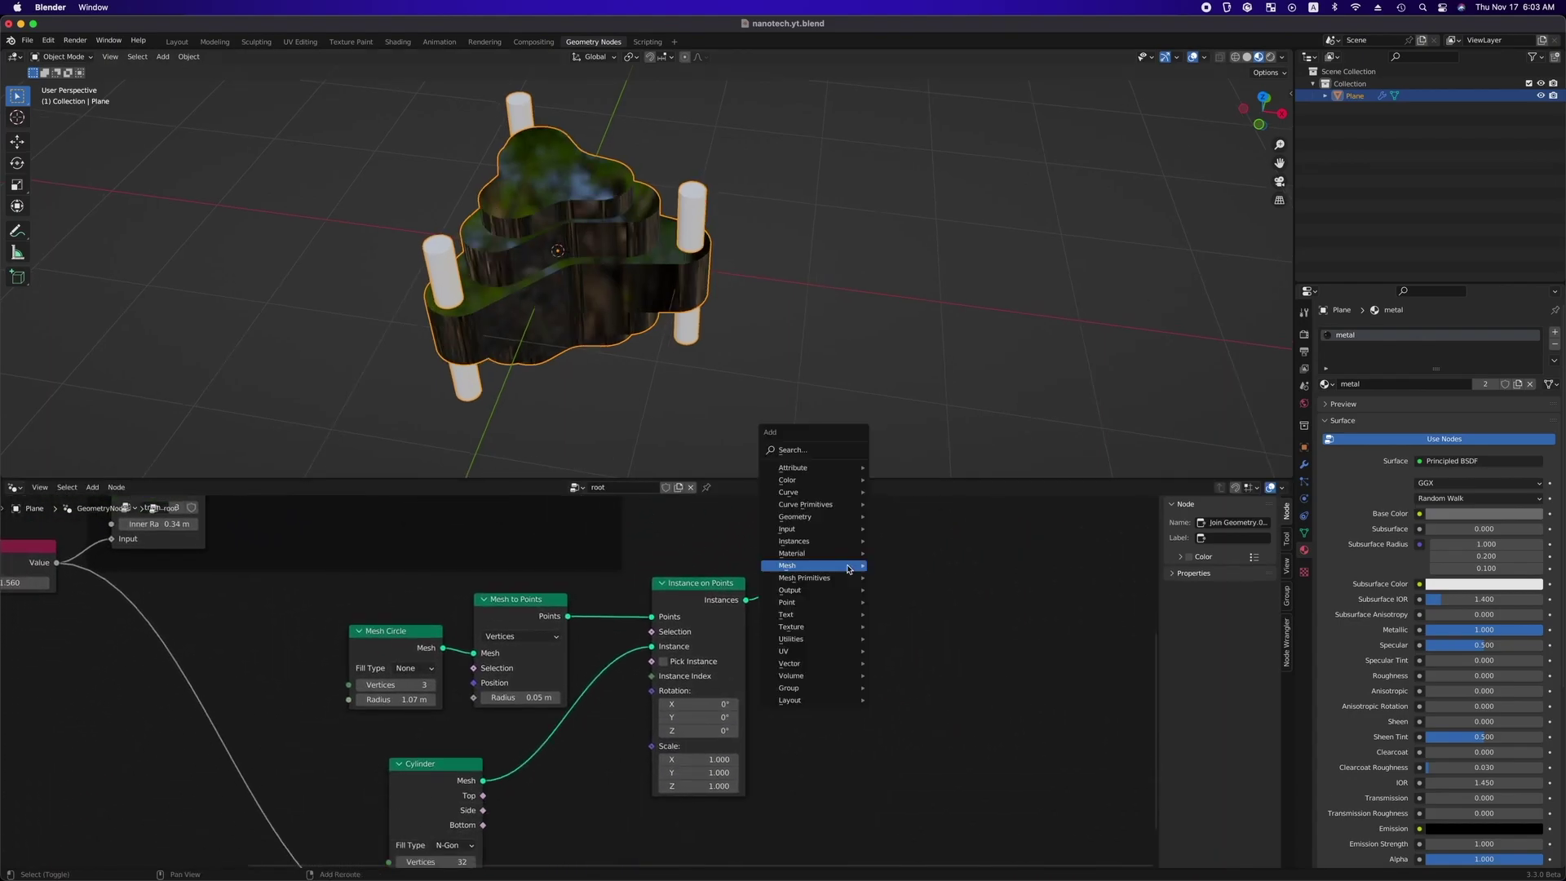
pyautogui.write('set ma')
pyautogui.press('Return')
pyautogui.click(847, 575)
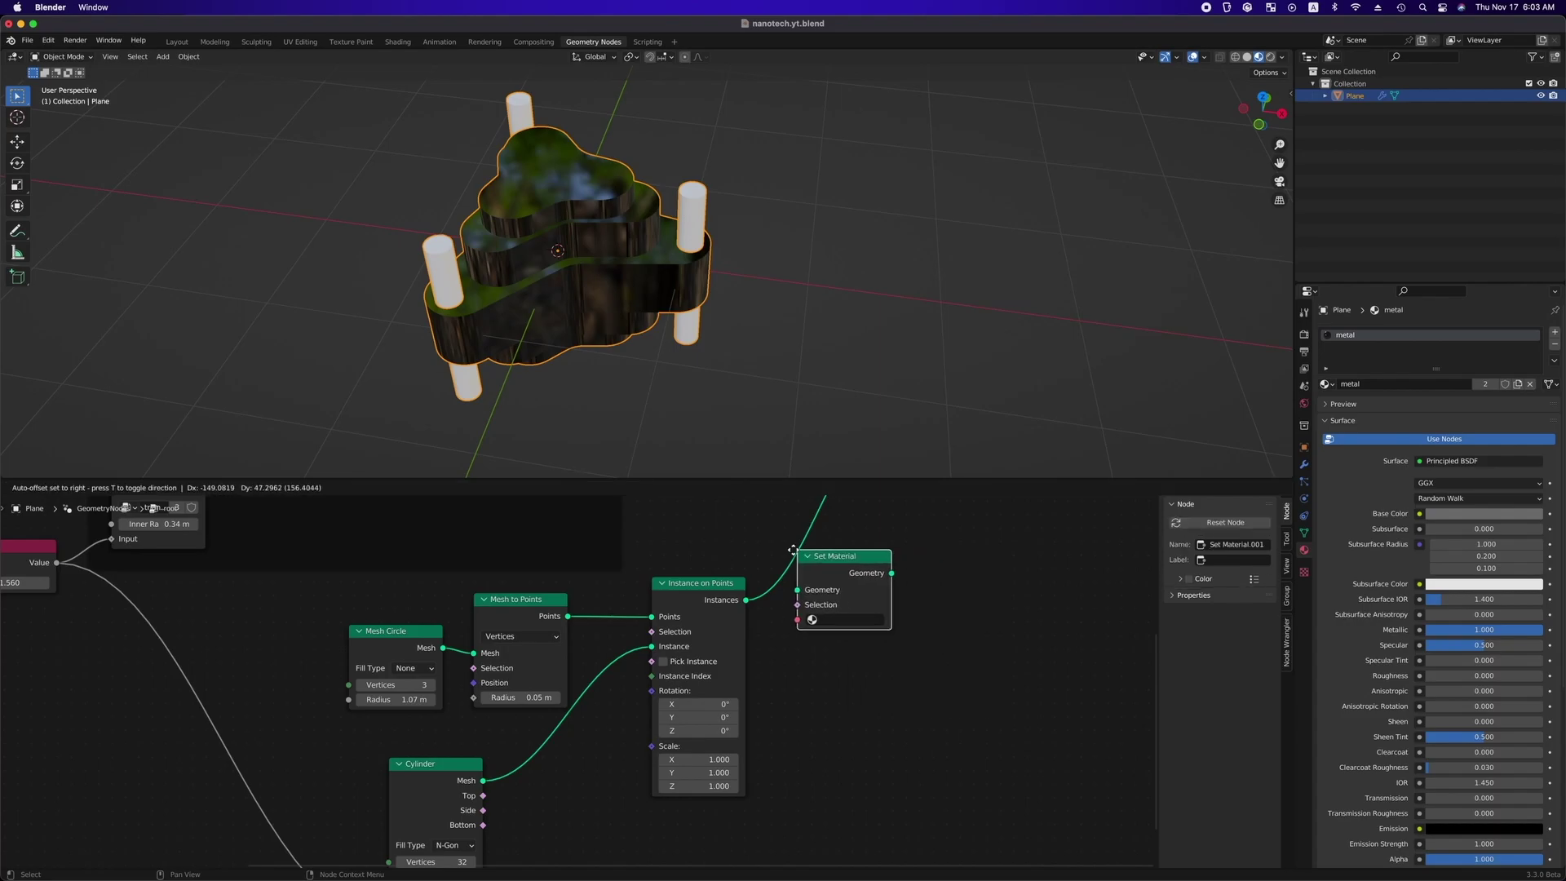
# Add a second material slot with a new material named gold and assign it in the cylinders' Set Material node.
pyautogui.click(1555, 332)
pyautogui.click(1344, 409)
pyautogui.click(1348, 408)
pyautogui.write('go')
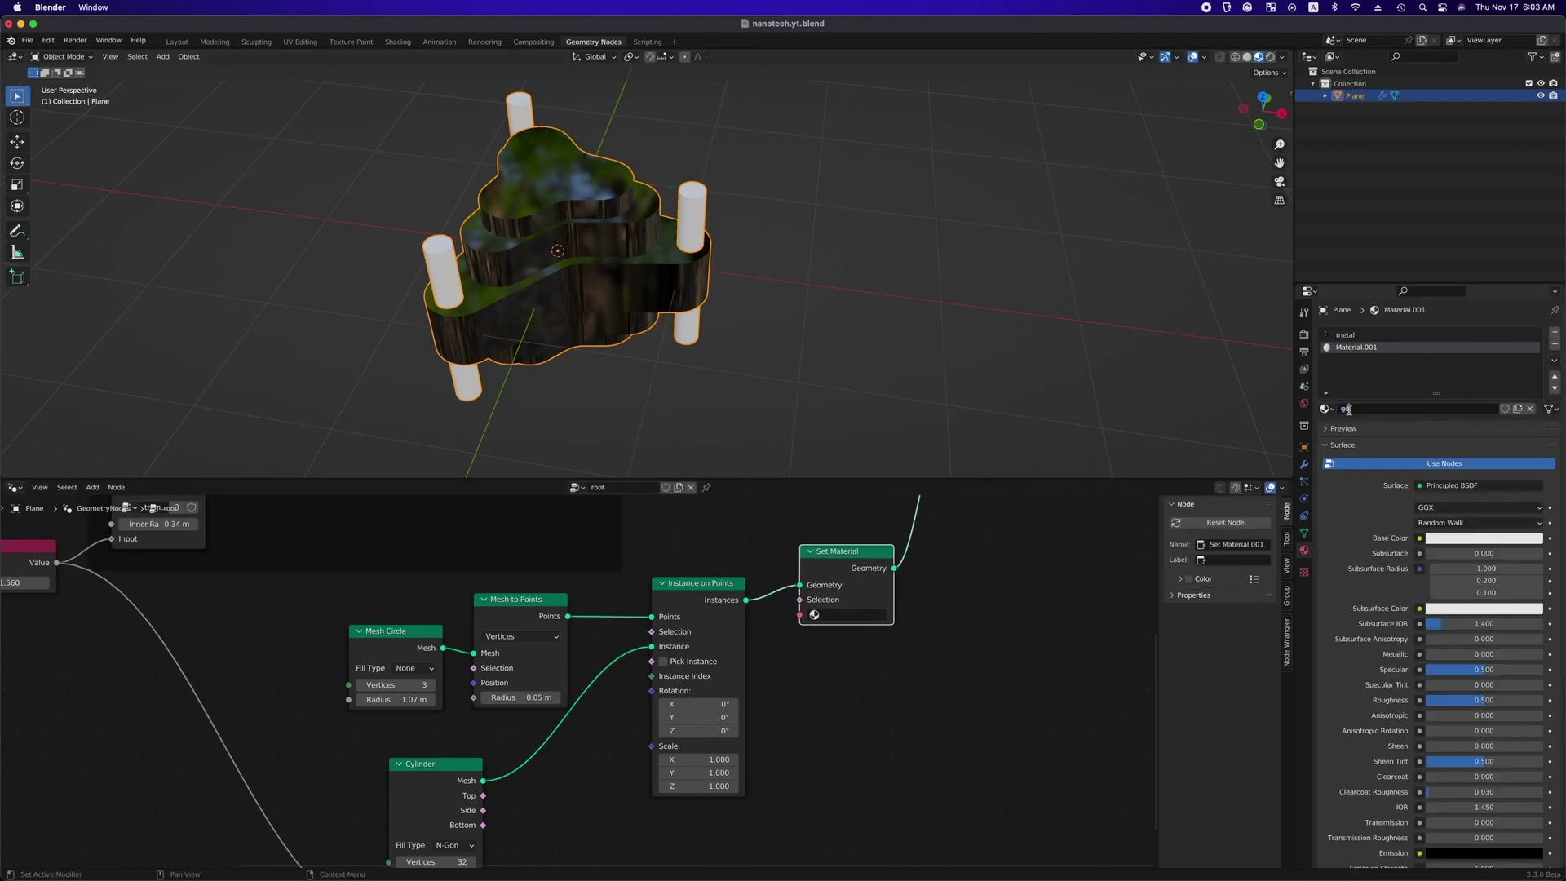
pyautogui.moveTo(815, 342); pyautogui.dragTo(771, 334, button='middle')
# Give the gold material a yellow base colour, Metallic 1 and Roughness 0.
pyautogui.click(1482, 538)
pyautogui.click(1514, 424)
pyautogui.moveTo(1480, 653); pyautogui.dragTo(1545, 653)
pyautogui.moveTo(1485, 701); pyautogui.dragTo(1426, 703)
pyautogui.scroll(3, 769, 339)
pyautogui.moveTo(807, 383); pyautogui.dragTo(726, 334, button='middle')
# Set the Cylinder node's Vertices to 128 and save the file.
pyautogui.moveTo(451, 789); pyautogui.dragTo(420, 765)
pyautogui.moveTo(419, 765); pyautogui.dragTo(422, 563, button='middle')
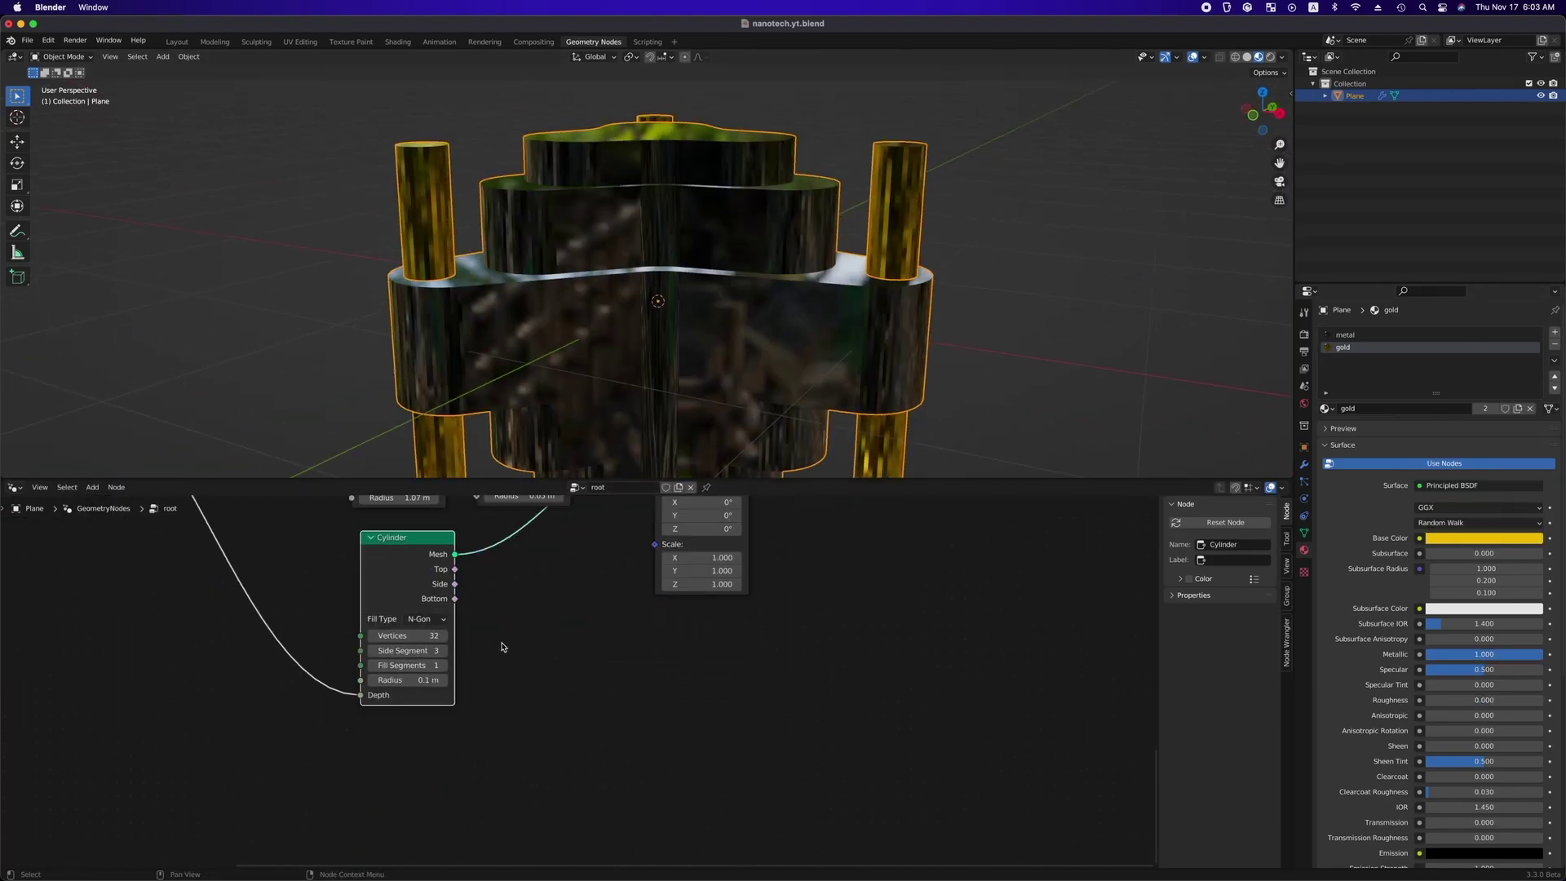
pyautogui.click(410, 640)
pyautogui.write('128')
pyautogui.press('Return')
pyautogui.moveTo(709, 343); pyautogui.dragTo(822, 357, button='middle')
pyautogui.scroll(-5, 821, 356)
pyautogui.press('super+s')
# Enclose the circle, cylinder, instancing and gold Set Material nodes in a second frame and label it.
pyautogui.click(816, 587)
pyautogui.scroll(-8, 816, 619)
pyautogui.moveTo(815, 588); pyautogui.dragTo(873, 560, button='middle')
pyautogui.moveTo(870, 563); pyautogui.dragTo(545, 725)
pyautogui.hotkey('ctrl', 'j')
pyautogui.press('g')
pyautogui.click(447, 787)
pyautogui.moveTo(318, 559); pyautogui.dragTo(228, 565)
pyautogui.scroll(-1, 350, 639)
pyautogui.moveTo(347, 499); pyautogui.dragTo(377, 568, button='middle')
pyautogui.write('er')
pyautogui.press('Return')
# Group both frames with the Value and final Join Geometry nodes into a node group named main.unit feeding Group Output.
pyautogui.scroll(-1, 653, 601)
pyautogui.click(301, 585)
pyautogui.moveTo(843, 543); pyautogui.dragTo(984, 544)
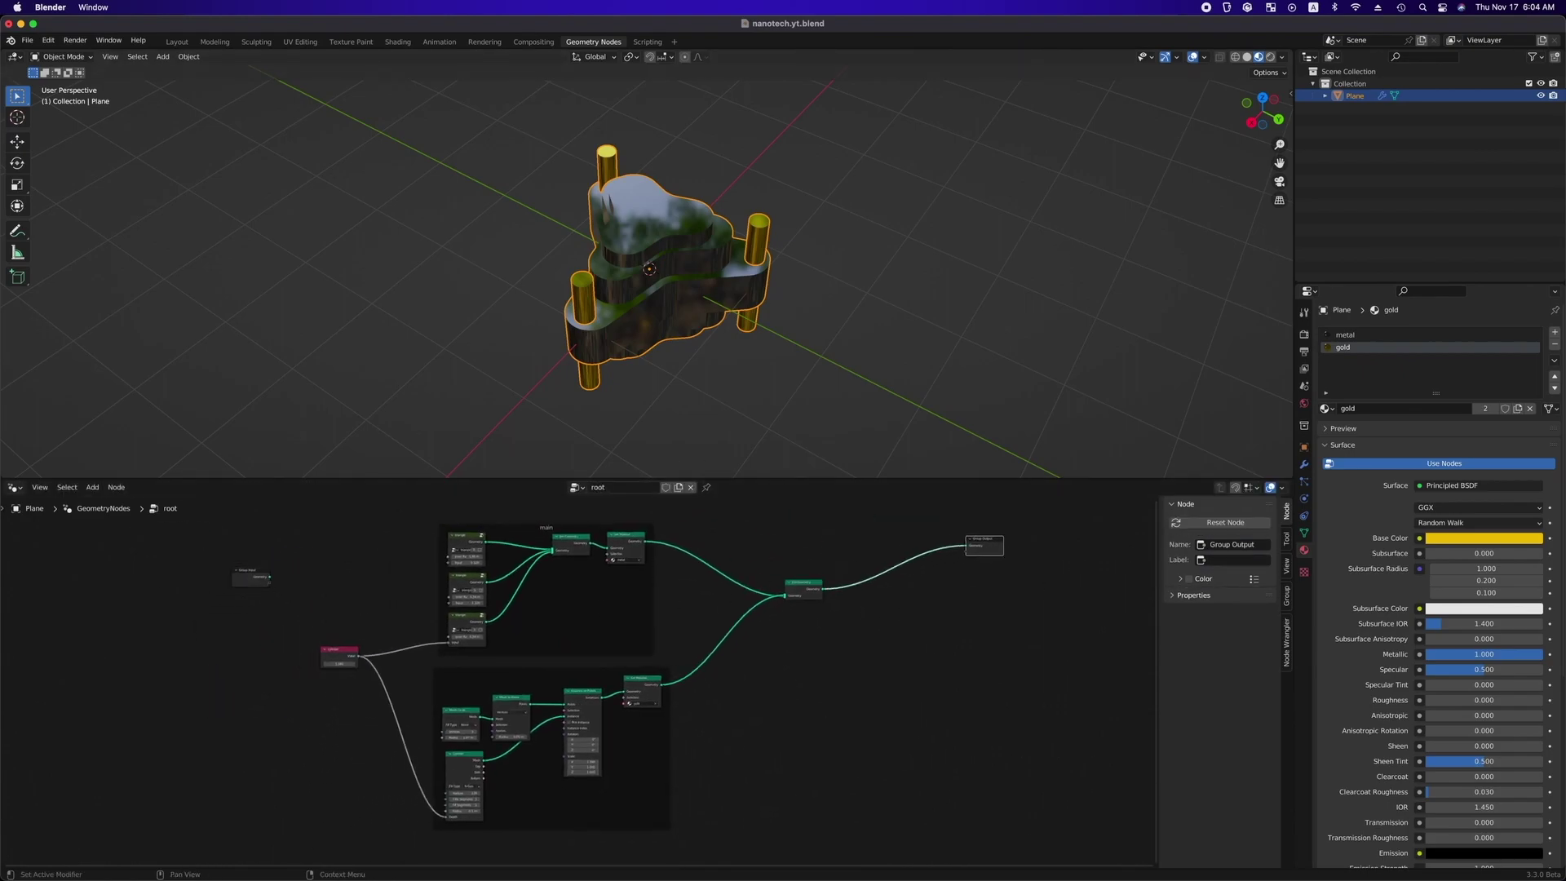
pyautogui.scroll(2, 675, 698)
pyautogui.moveTo(895, 540); pyautogui.dragTo(351, 841)
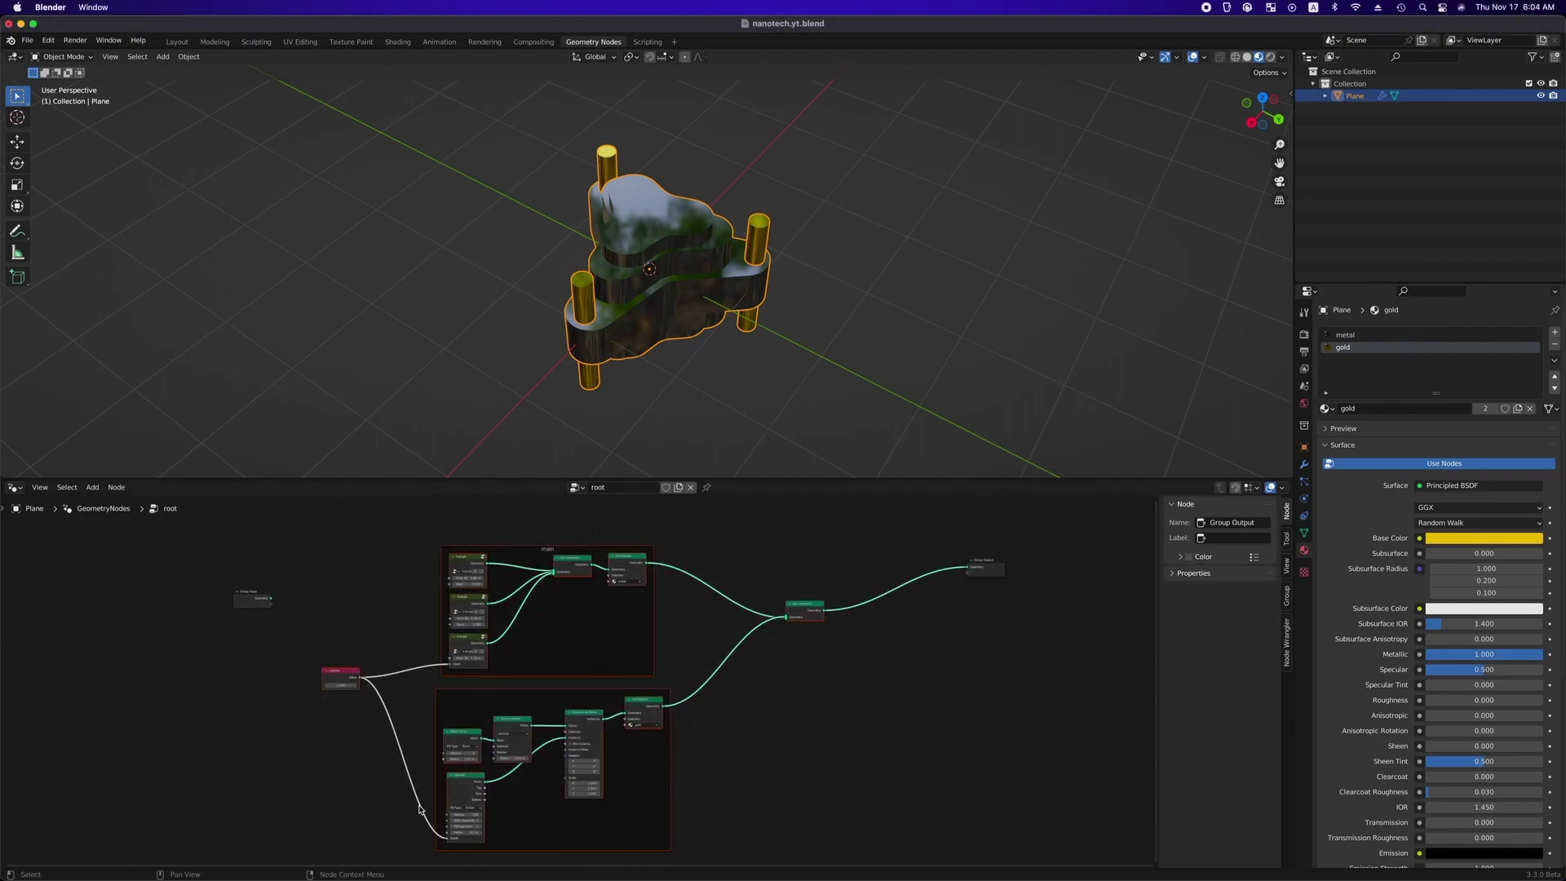
pyautogui.hotkey('ctrl', 'g')
pyautogui.press('KP_Decimal')
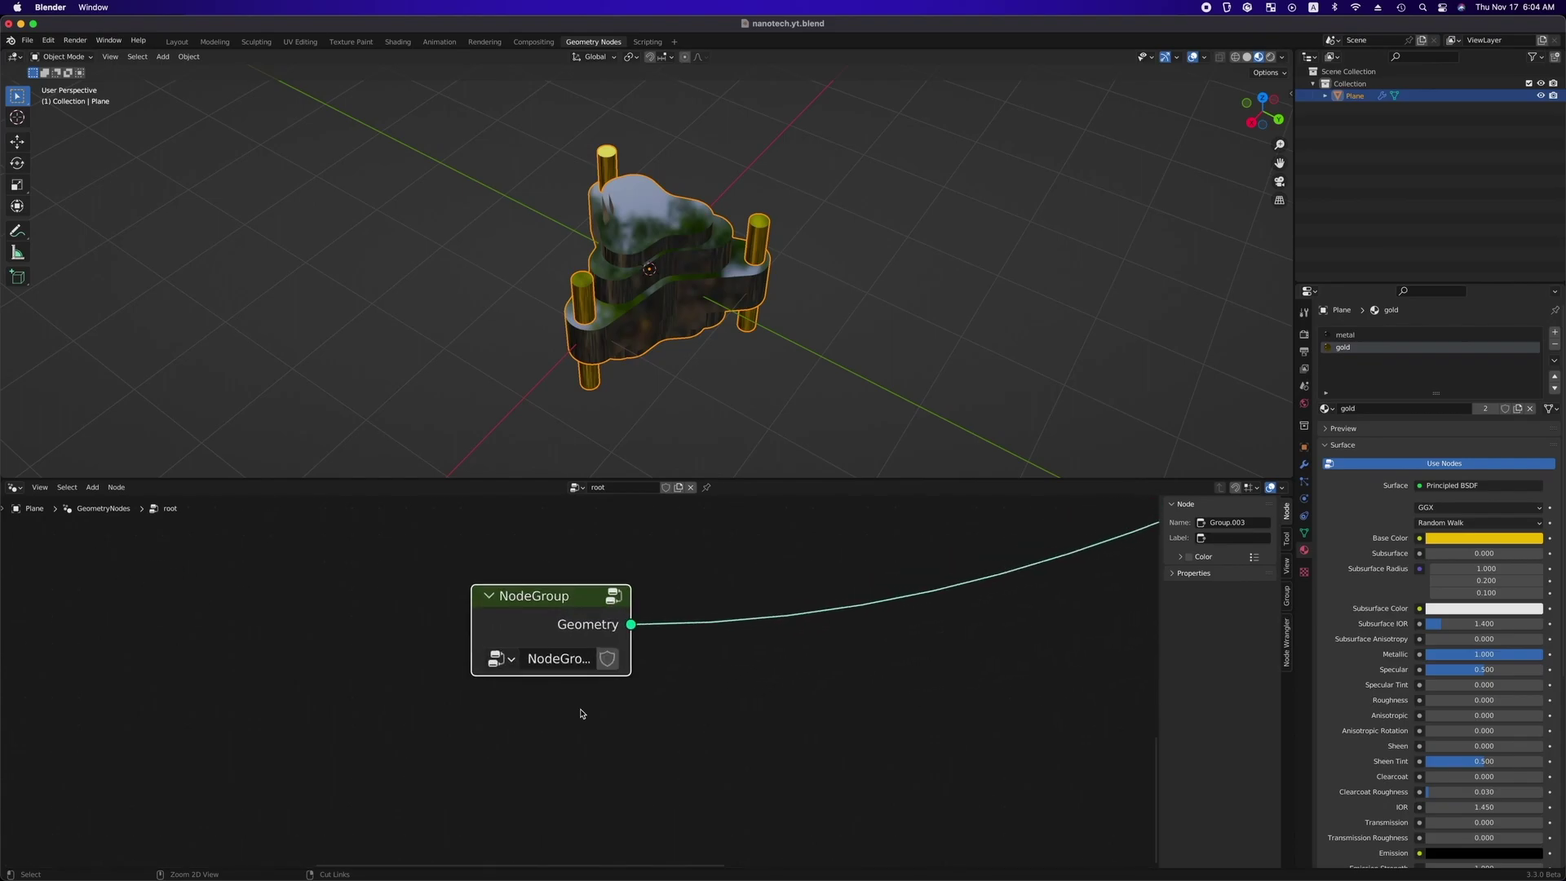
pyautogui.keyDown('ctrl'); pyautogui.scroll(-4, 559, 656); pyautogui.keyUp('ctrl')
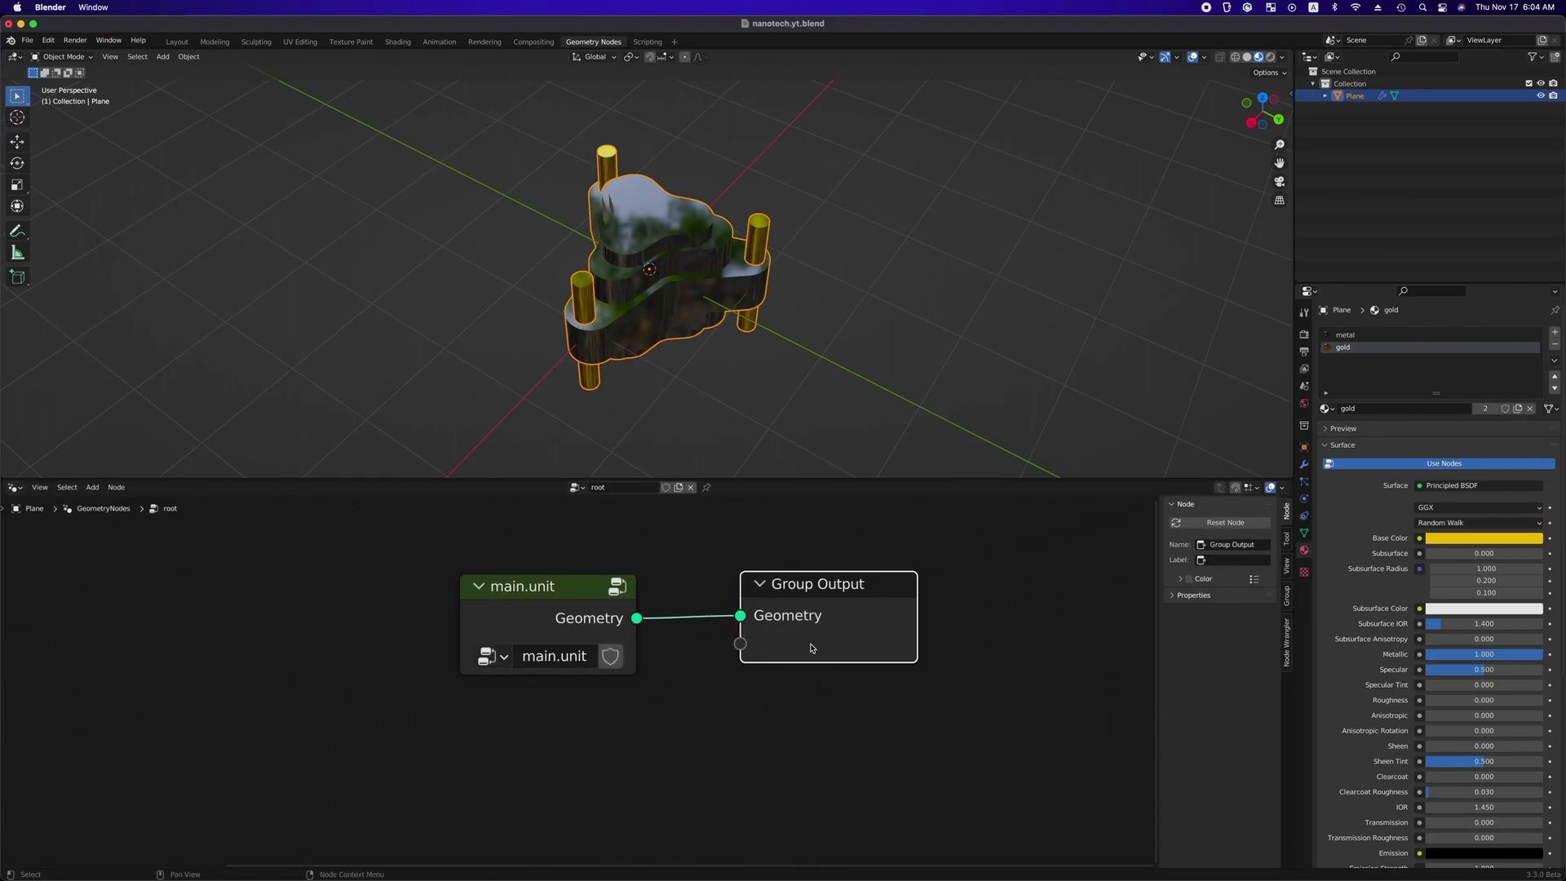
# Add an Array modifier to the plane with relative offset factors X 0 and Z 1.
pyautogui.hscroll(-5, 806, 389)
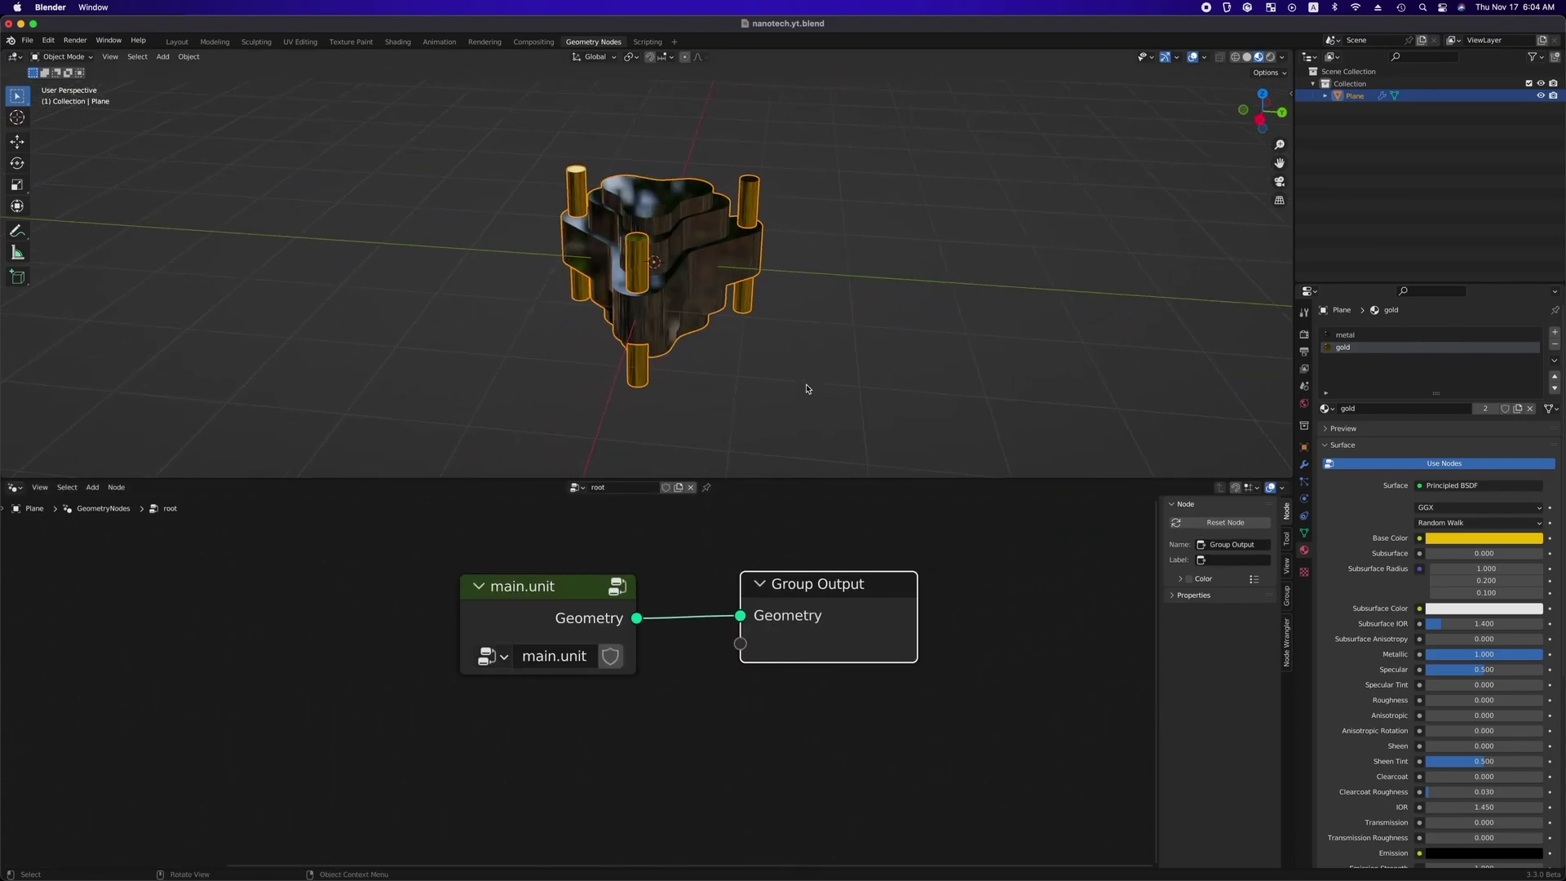
pyautogui.click(1304, 465)
pyautogui.click(1438, 359)
pyautogui.click(1276, 391)
pyautogui.write('1')
pyautogui.press('Return')
pyautogui.click(1479, 518)
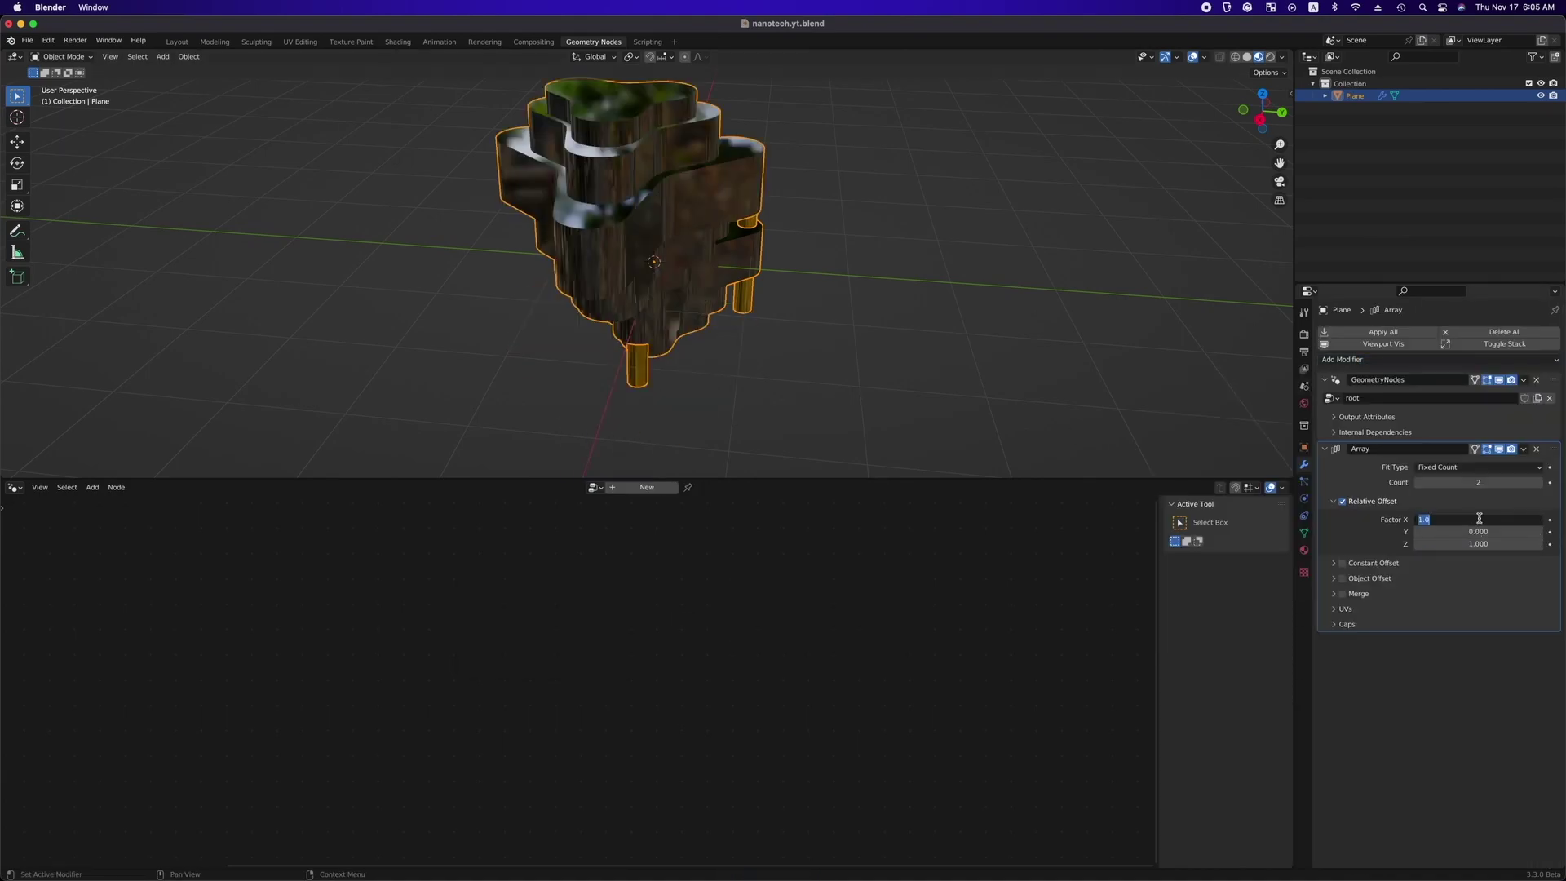
pyautogui.write('0')
pyautogui.press('Return')
# Set the Array modifier's relative offset Z to 1.1 and its Count to 20.
pyautogui.click(1485, 543)
pyautogui.write('1.1')
pyautogui.press('Return')
pyautogui.keyDown('ctrl'); pyautogui.scroll(-3, 579, 255); pyautogui.keyUp('ctrl')
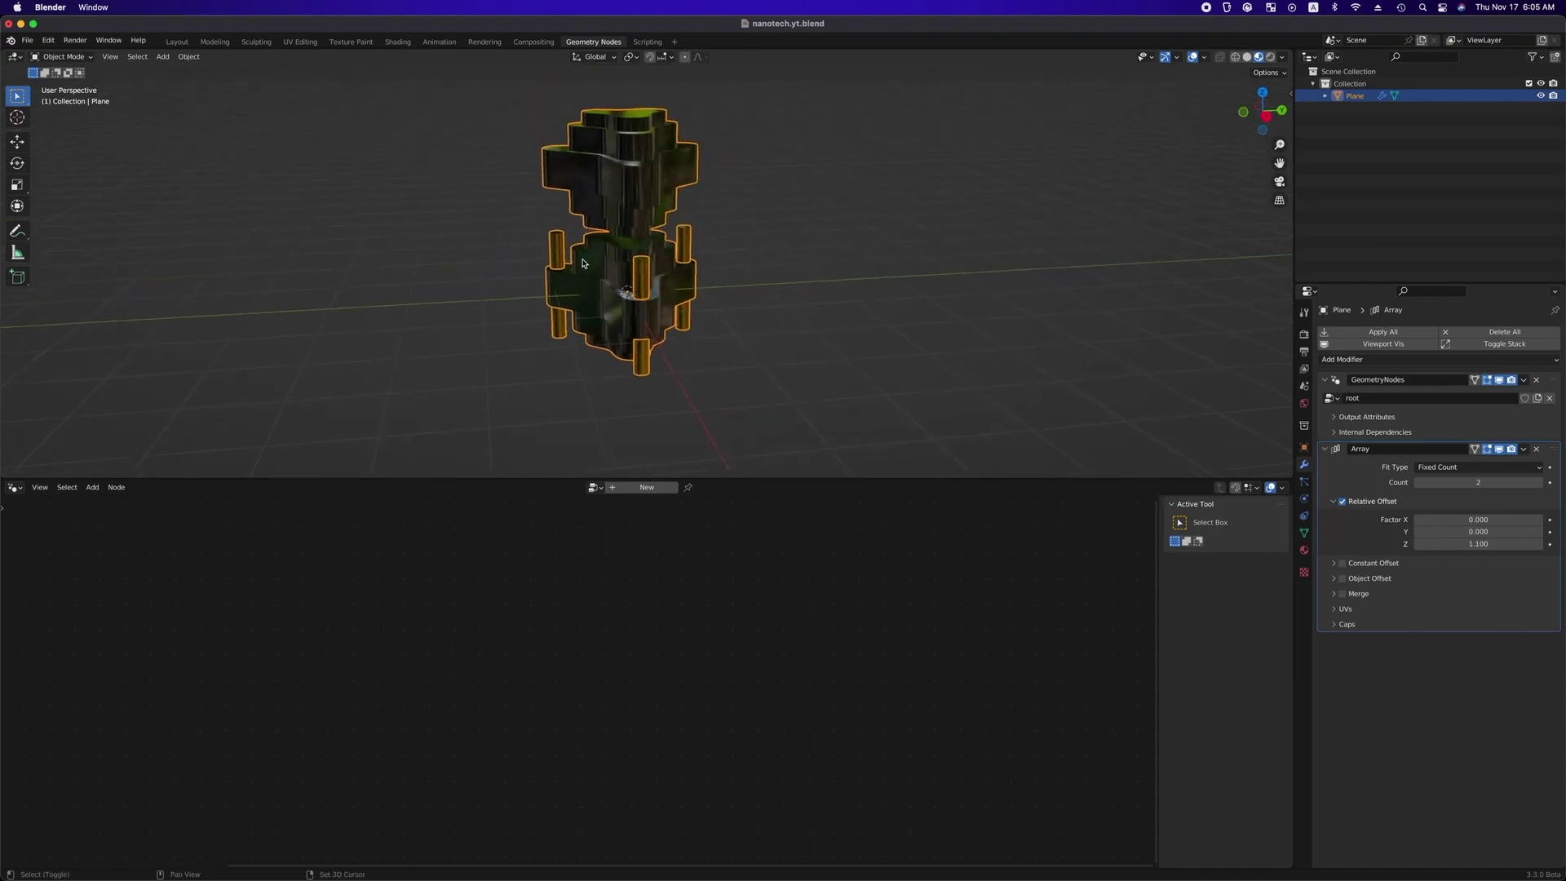
pyautogui.hscroll(-8, 579, 255)
pyautogui.write('20')
pyautogui.press('Return')
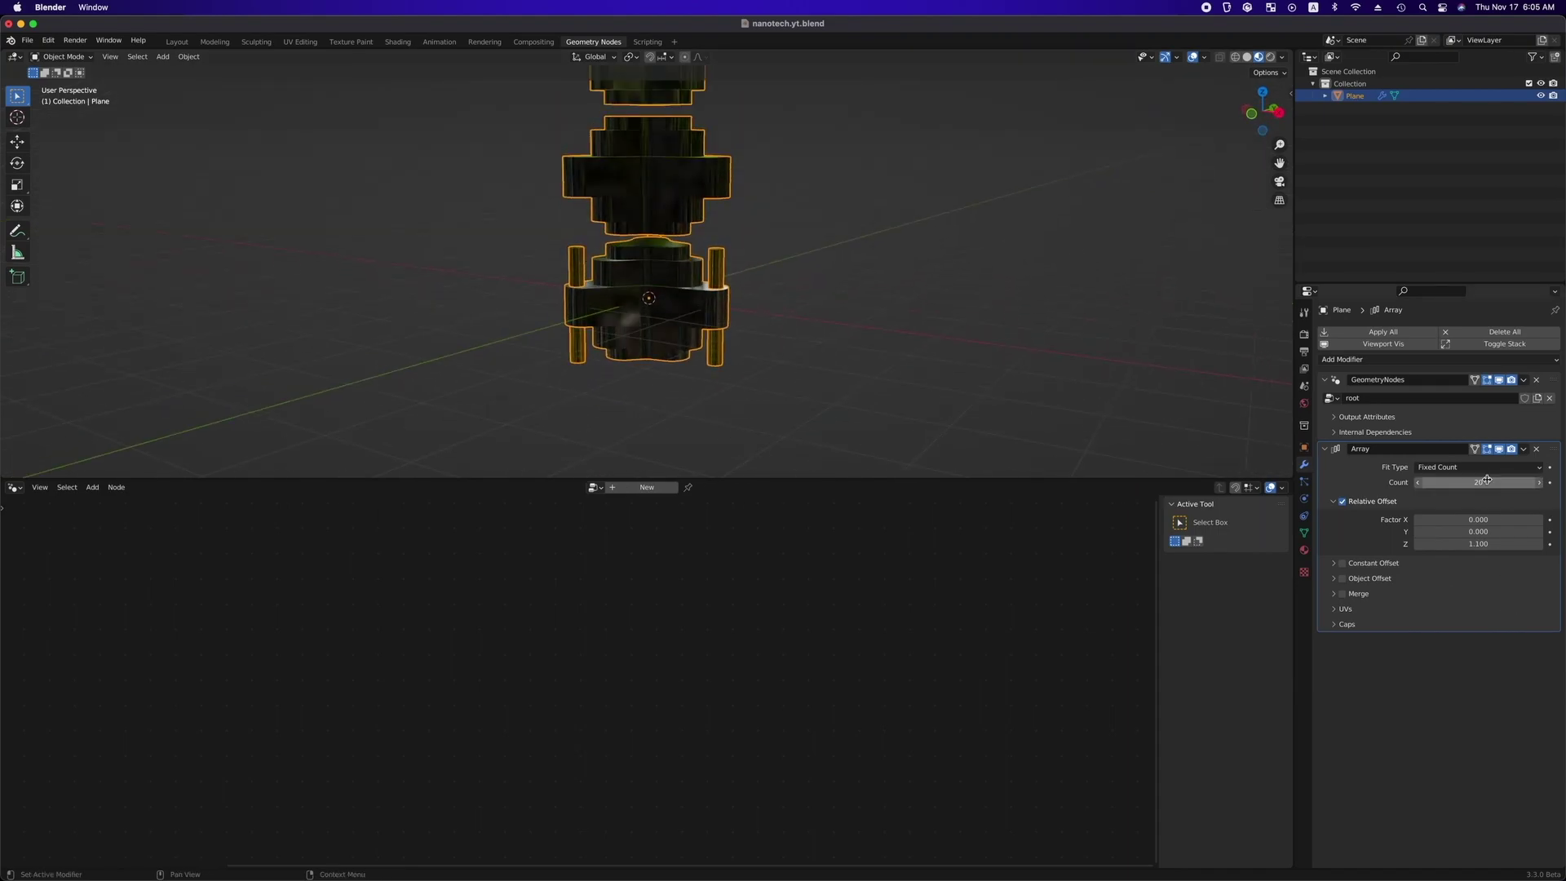
pyautogui.moveTo(727, 360); pyautogui.dragTo(898, 340, button='middle')
pyautogui.scroll(-8, 897, 341)
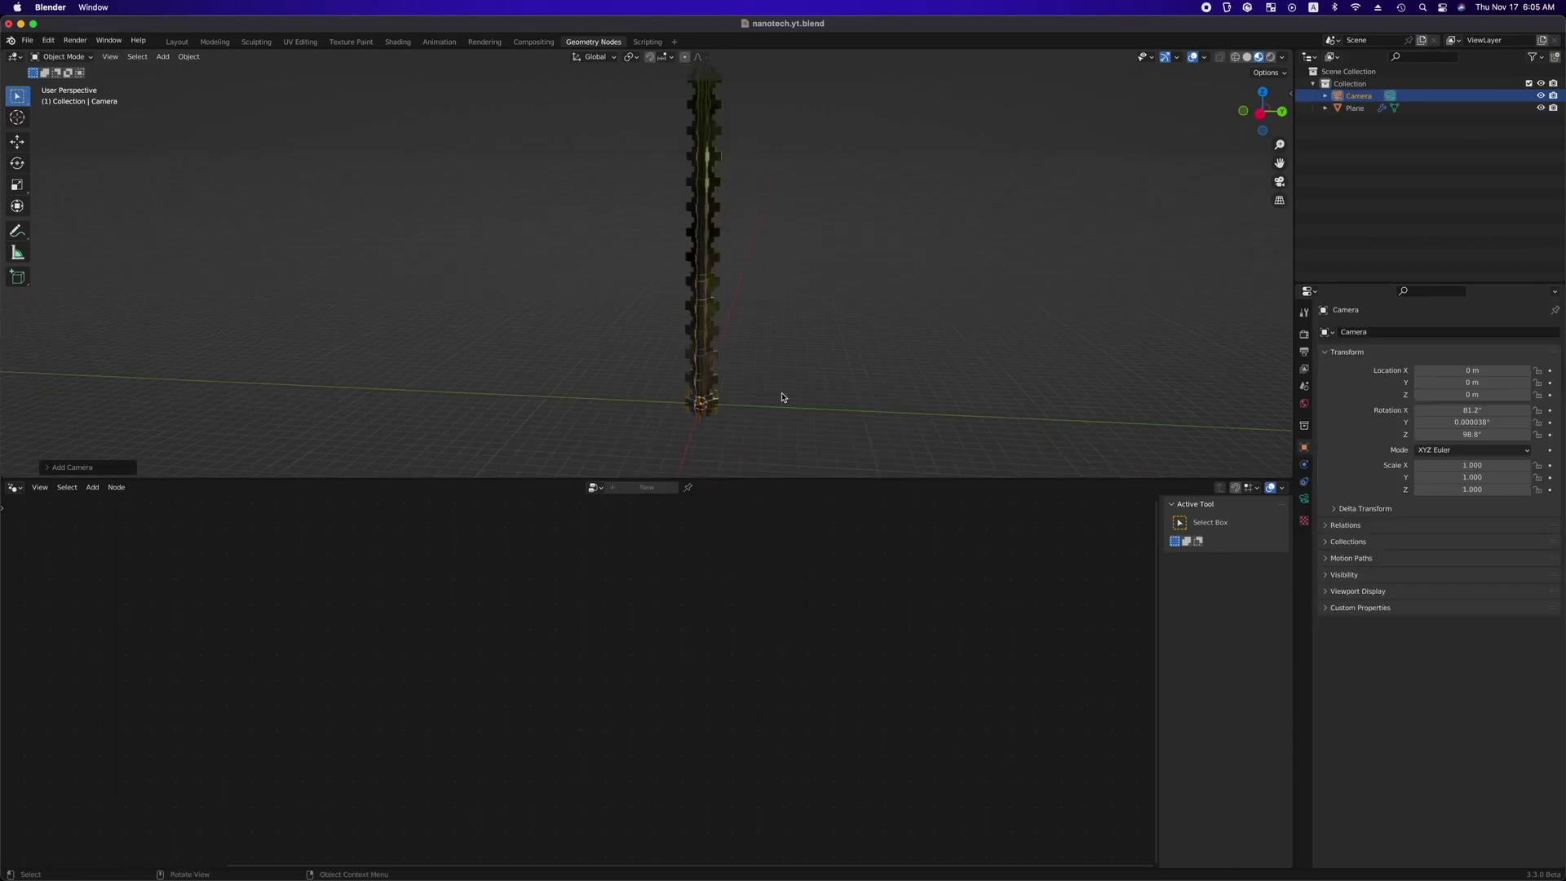
# Add a camera aligned to the current view and set the output resolution to 1080 by 1920 px.
pyautogui.press('q')
pyautogui.click(763, 379)
pyautogui.scroll(-8, 797, 381)
pyautogui.click(1303, 498)
pyautogui.click(1303, 351)
pyautogui.click(1477, 350)
pyautogui.write('1080')
pyautogui.press('Tab')
pyautogui.write('1920')
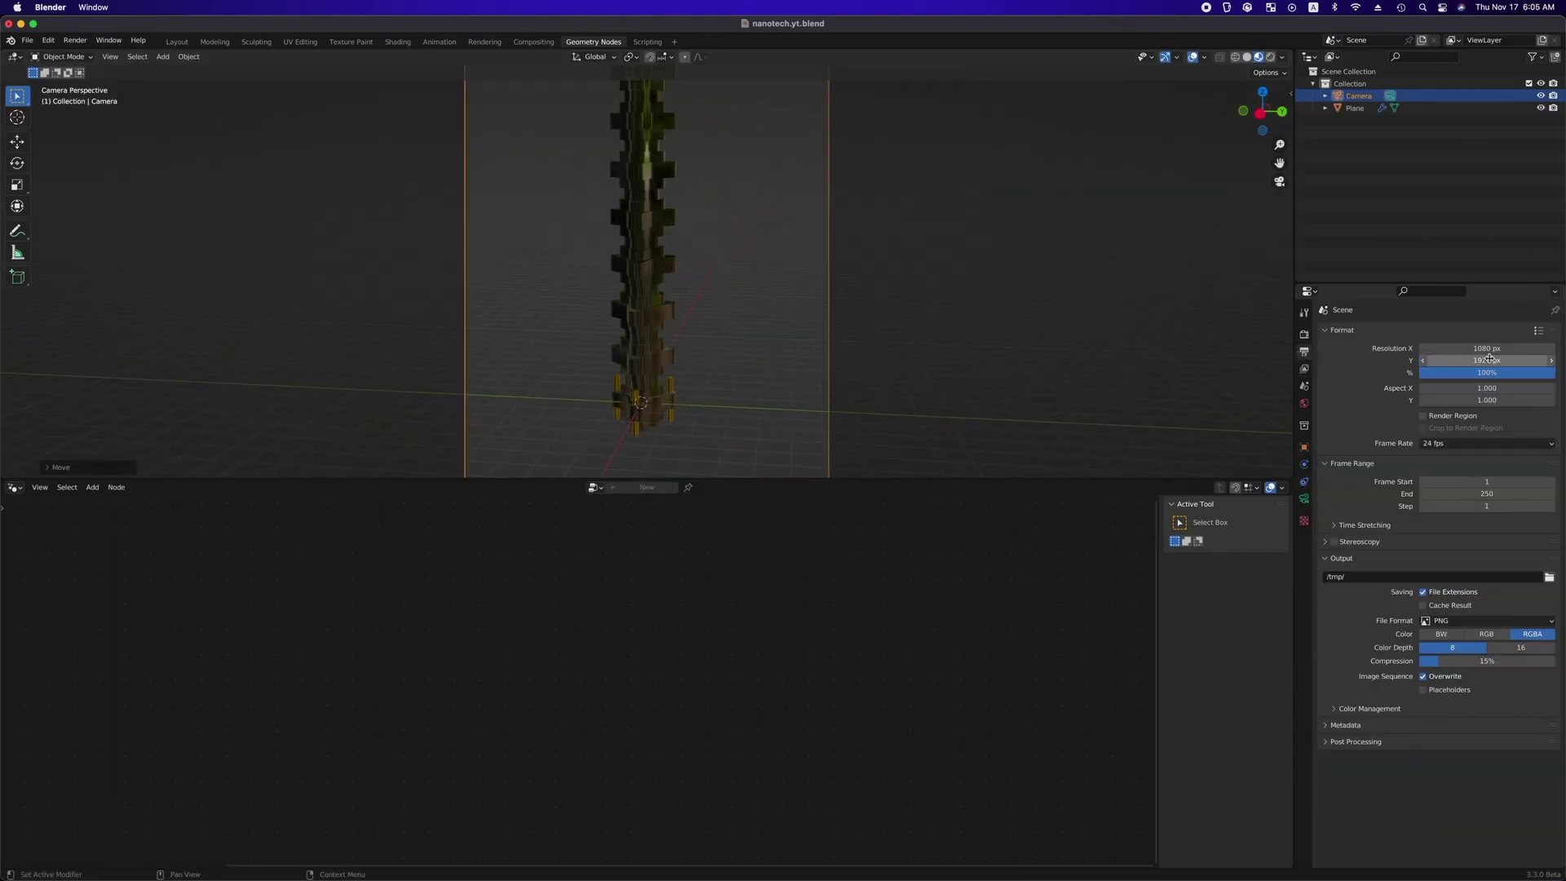
# Increase the camera's passepartout opacity for its viewport display and save the file.
pyautogui.click(1303, 334)
pyautogui.click(1337, 597)
pyautogui.click(1303, 498)
pyautogui.click(1357, 553)
pyautogui.moveTo(1484, 641); pyautogui.dragTo(1542, 642)
pyautogui.scroll(-2, 716, 325)
pyautogui.hscroll(-3, 716, 325)
pyautogui.keyDown('shift'); pyautogui.hscroll(2, 716, 325); pyautogui.keyUp('shift')
pyautogui.keyDown('ctrl'); pyautogui.scroll(2, 717, 325); pyautogui.keyUp('ctrl')
pyautogui.keyDown('shift'); pyautogui.scroll(-3, 716, 325); pyautogui.keyUp('shift')
pyautogui.press('KP_0')
pyautogui.hotkey('ctrl', 's')
# Select the plane object and open its main.unit node group for editing.
pyautogui.hscroll(5, 626, 370)
pyautogui.keyDown('ctrl'); pyautogui.scroll(4, 625, 370); pyautogui.keyUp('ctrl')
pyautogui.keyDown('ctrl'); pyautogui.scroll(-2, 626, 370); pyautogui.keyUp('ctrl')
pyautogui.hscroll(-3, 625, 371)
pyautogui.click(706, 379)
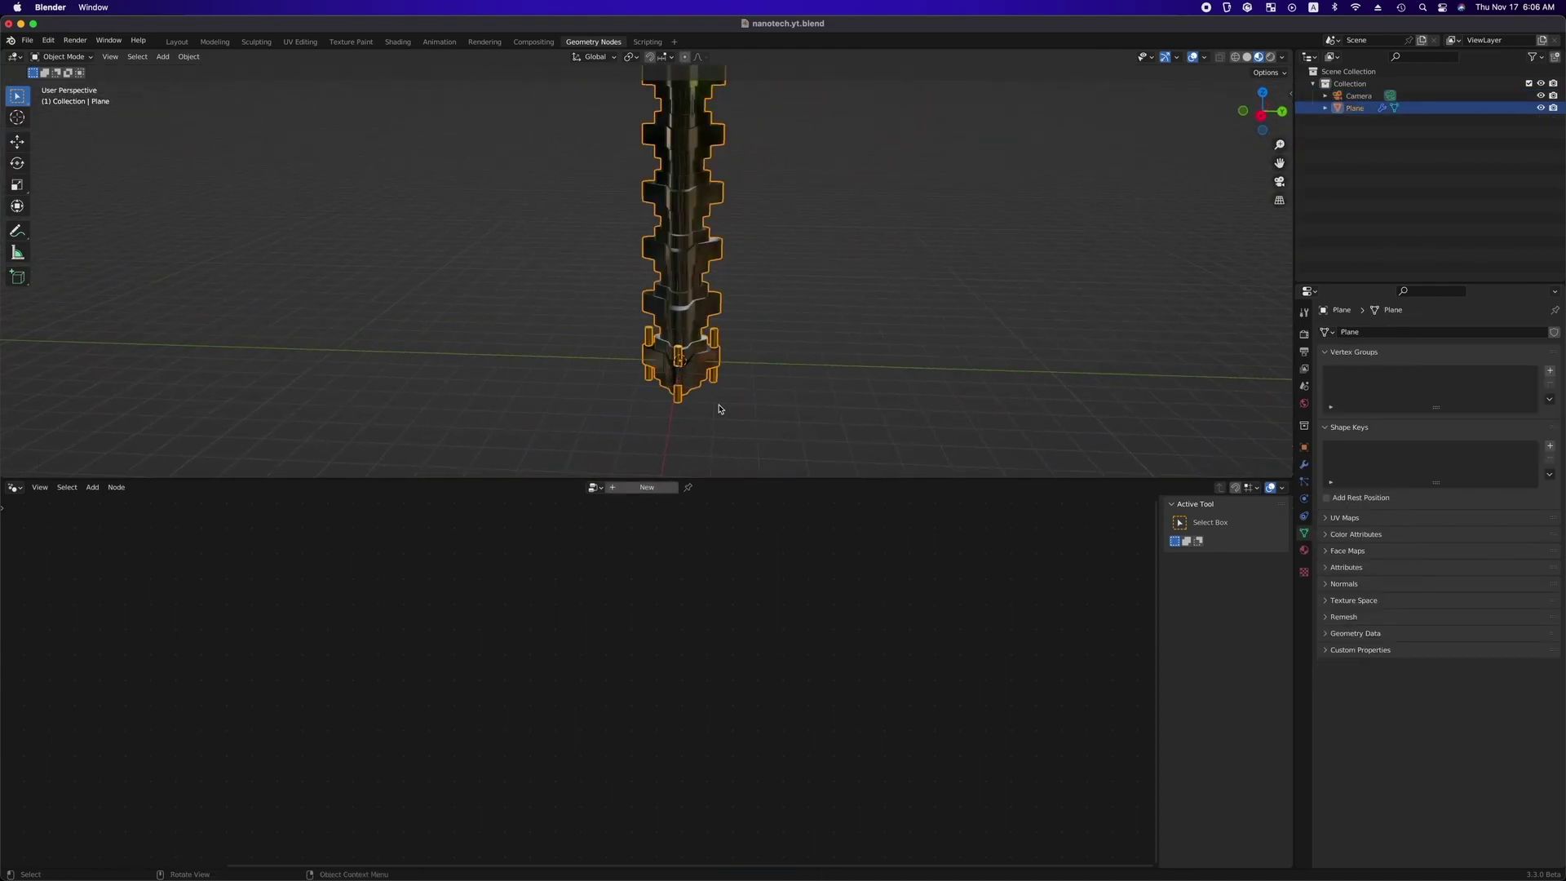
pyautogui.click(1303, 464)
pyautogui.click(1424, 428)
pyautogui.click(550, 657)
pyautogui.press('Tab')
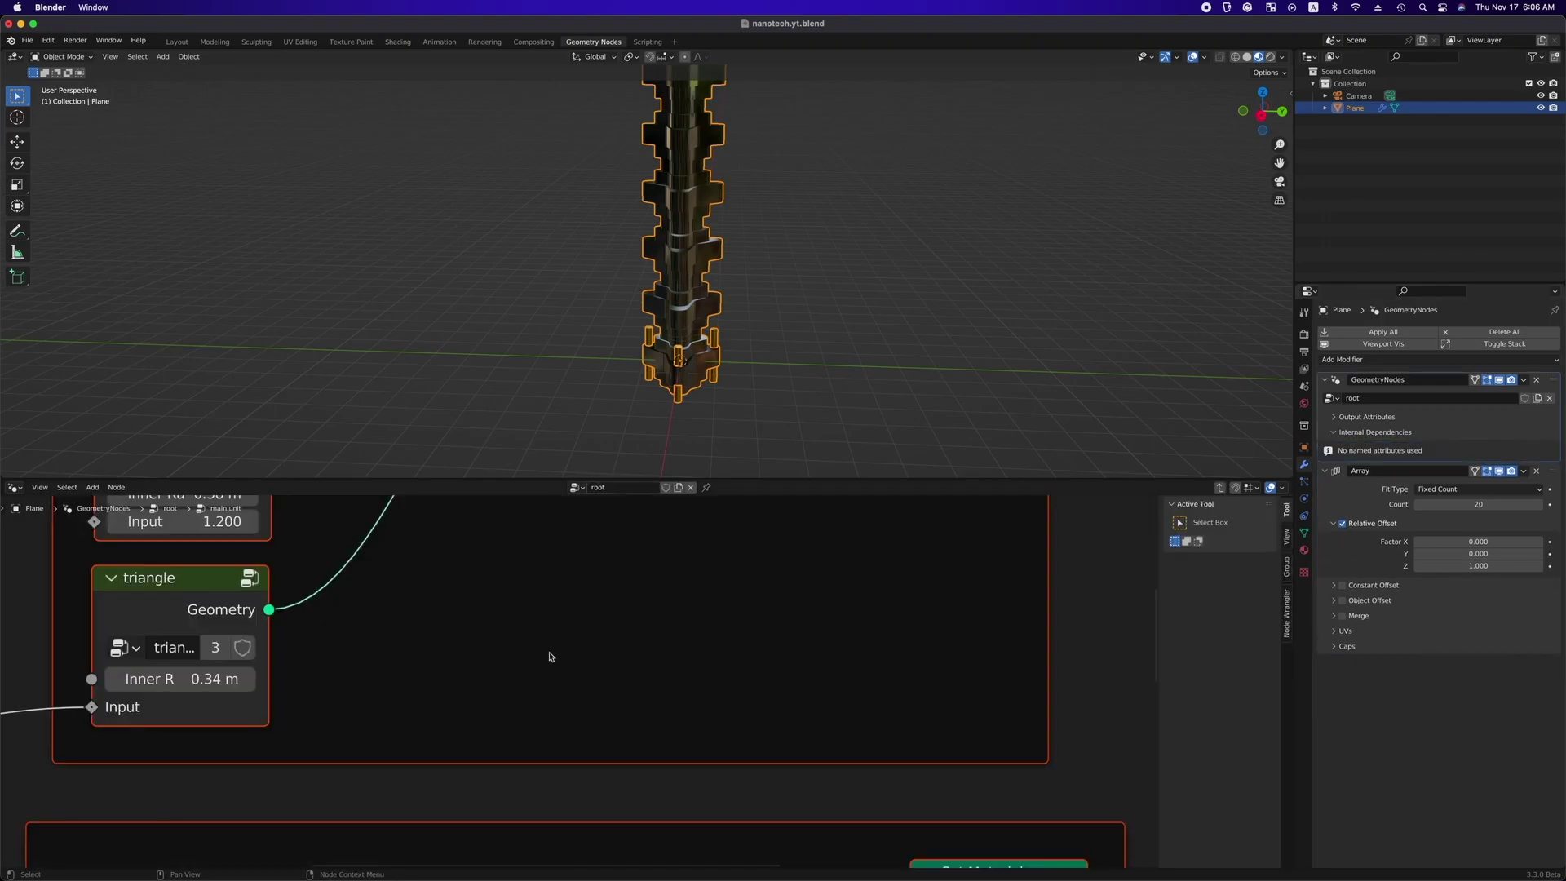
# Insert a Realize Instances node between the gold Set Material node and the final Join Geometry node.
pyautogui.scroll(-4, 549, 657)
pyautogui.hscroll(3, 1040, 695)
pyautogui.moveTo(1037, 659); pyautogui.dragTo(1041, 549)
pyautogui.hotkey('shift', 'a')
pyautogui.write('srea')
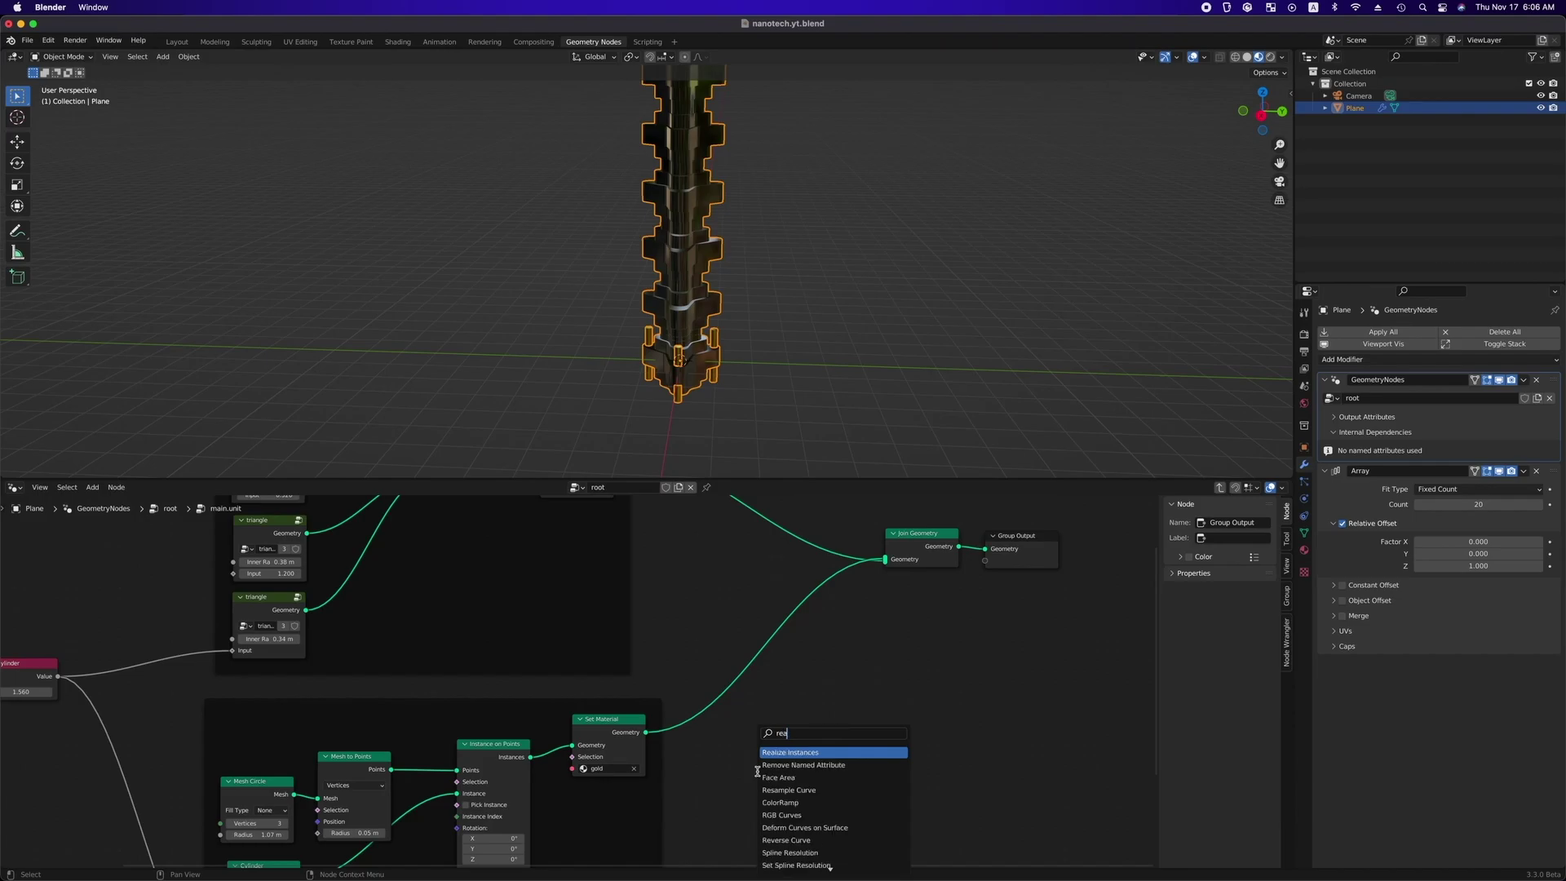
pyautogui.press('Return')
pyautogui.click(640, 732)
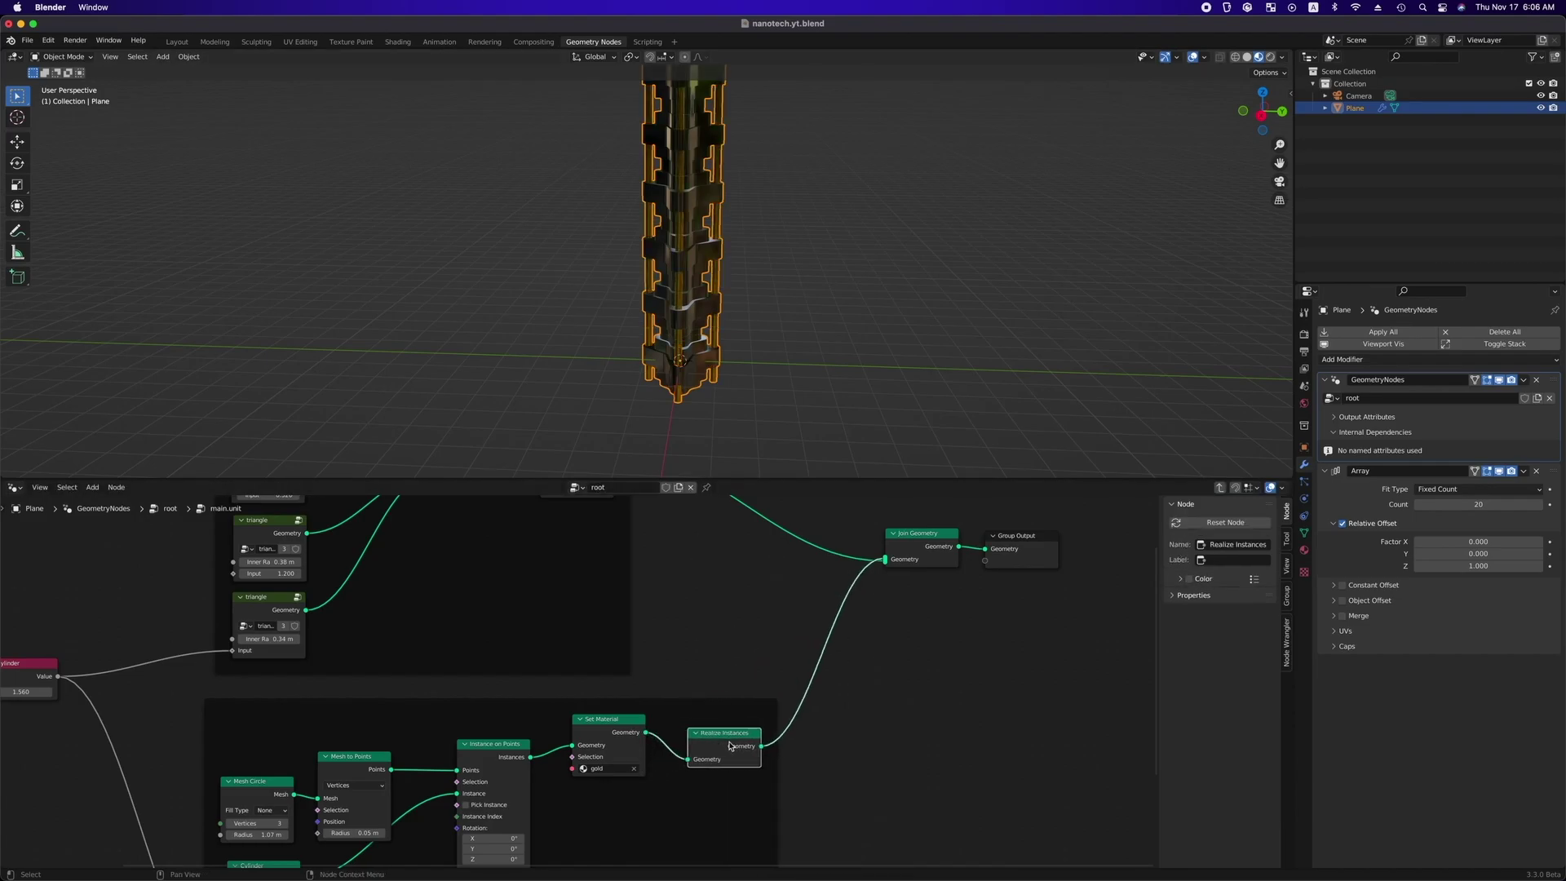
# Toggle muting of the Realize Instances node to compare the arrayed cylinders, leave it enabled, and exit the main.unit group.
pyautogui.press('m')
pyautogui.press('m')
pyautogui.press('m')
pyautogui.press('m')
pyautogui.press('m')
pyautogui.press('m')
pyautogui.press('m')
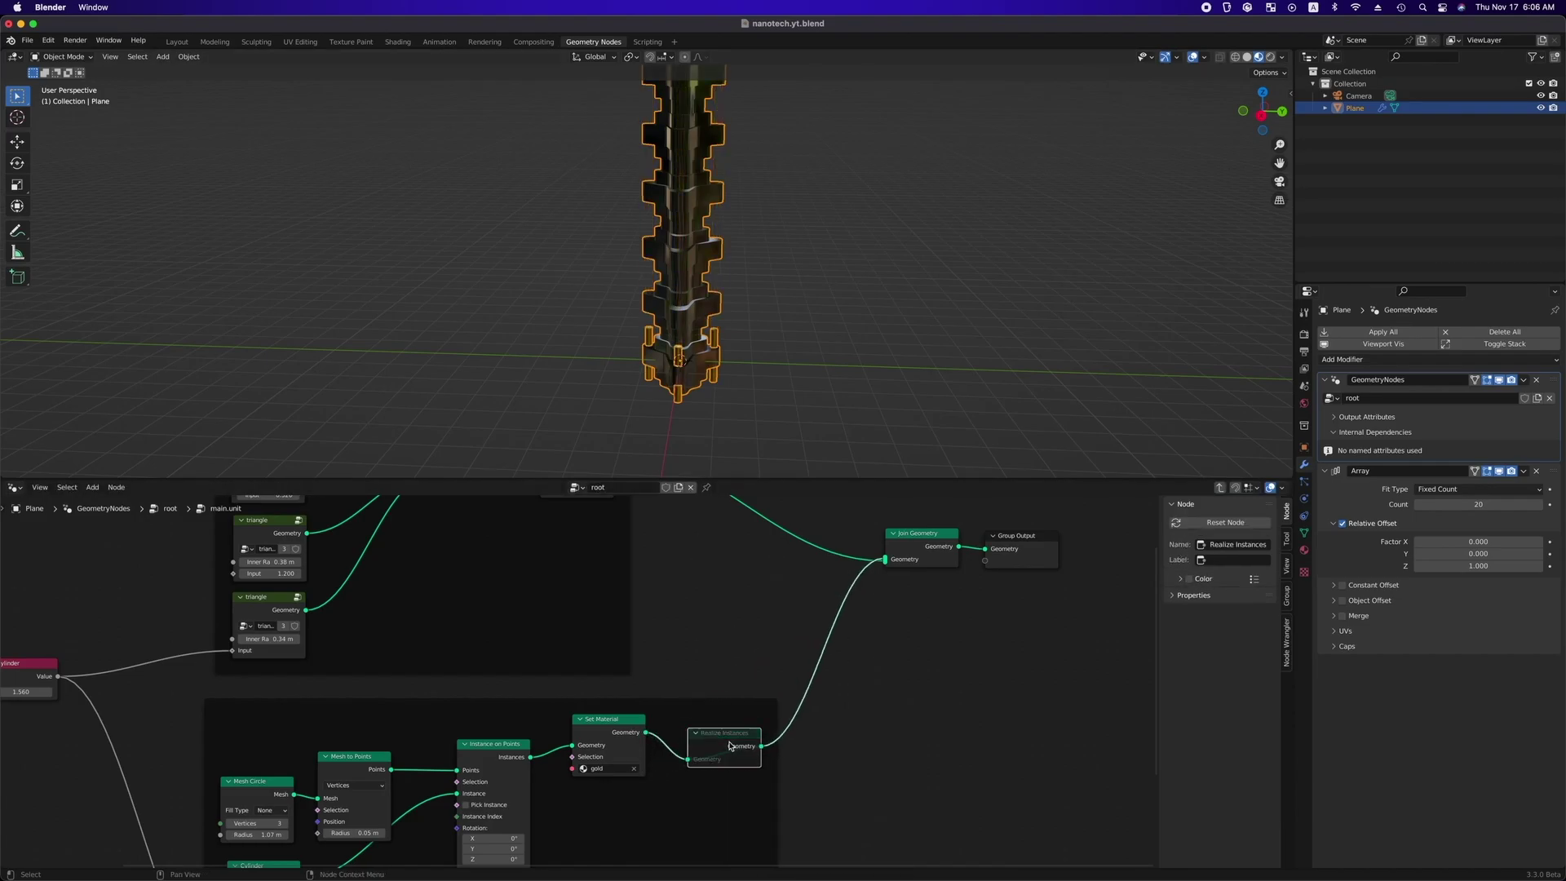
pyautogui.press('m')
pyautogui.press('Tab')
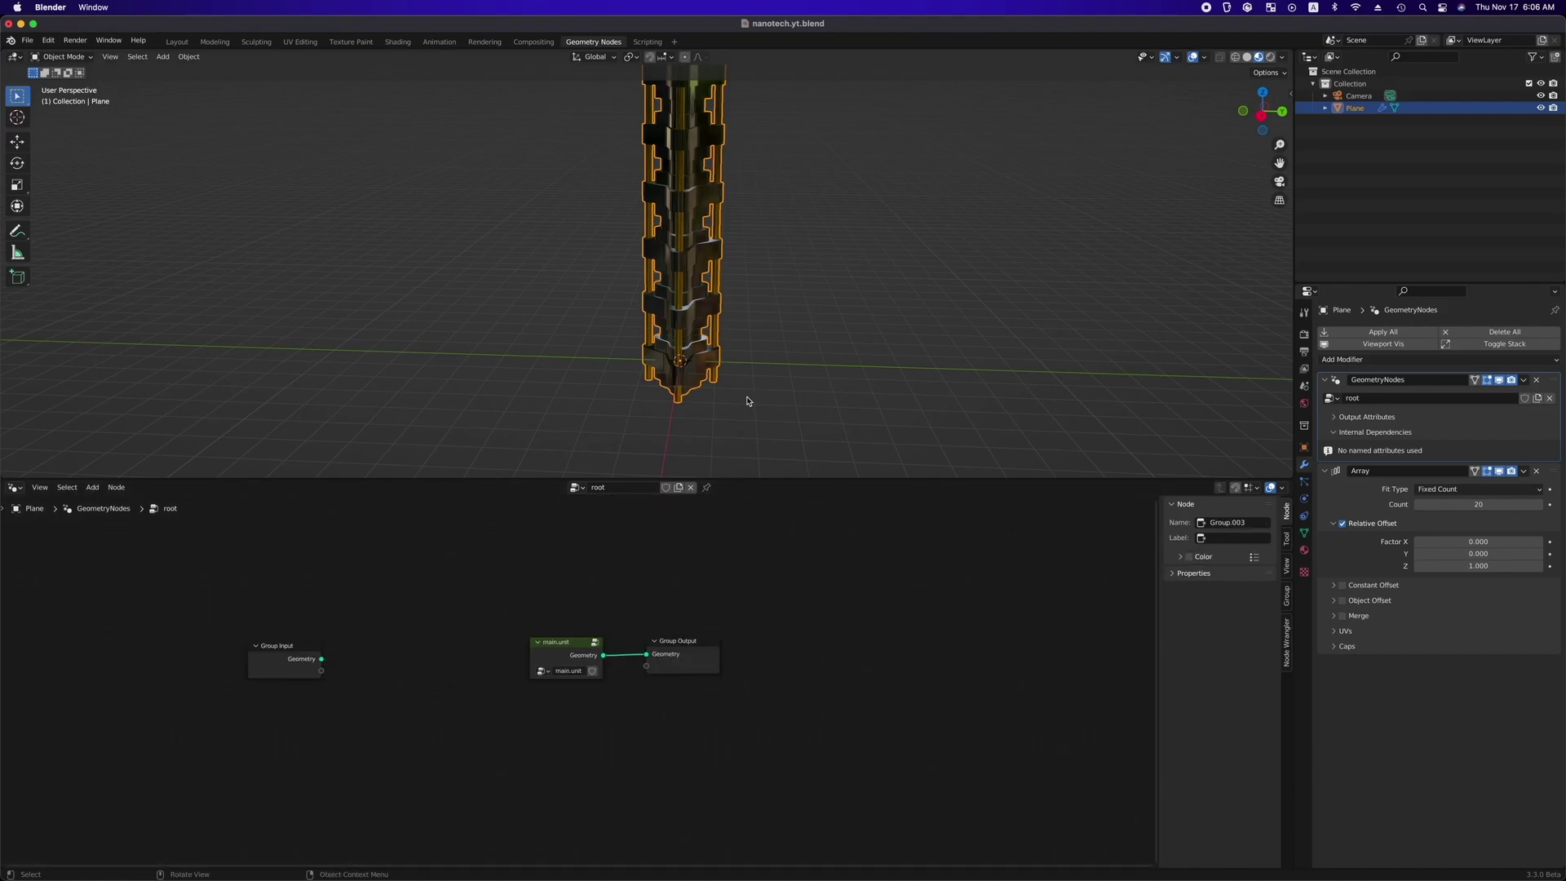
# Delete the Array modifier from the plane.
pyautogui.moveTo(747, 400); pyautogui.dragTo(751, 402, button='middle')
pyautogui.click(1359, 488)
pyautogui.press('x')
# Insert a Duplicate Elements node between main.unit and Group Output and set its domain to Face.
pyautogui.moveTo(693, 645); pyautogui.dragTo(982, 540)
pyautogui.moveTo(562, 642); pyautogui.dragTo(481, 546)
pyautogui.hotkey('shift', 'a')
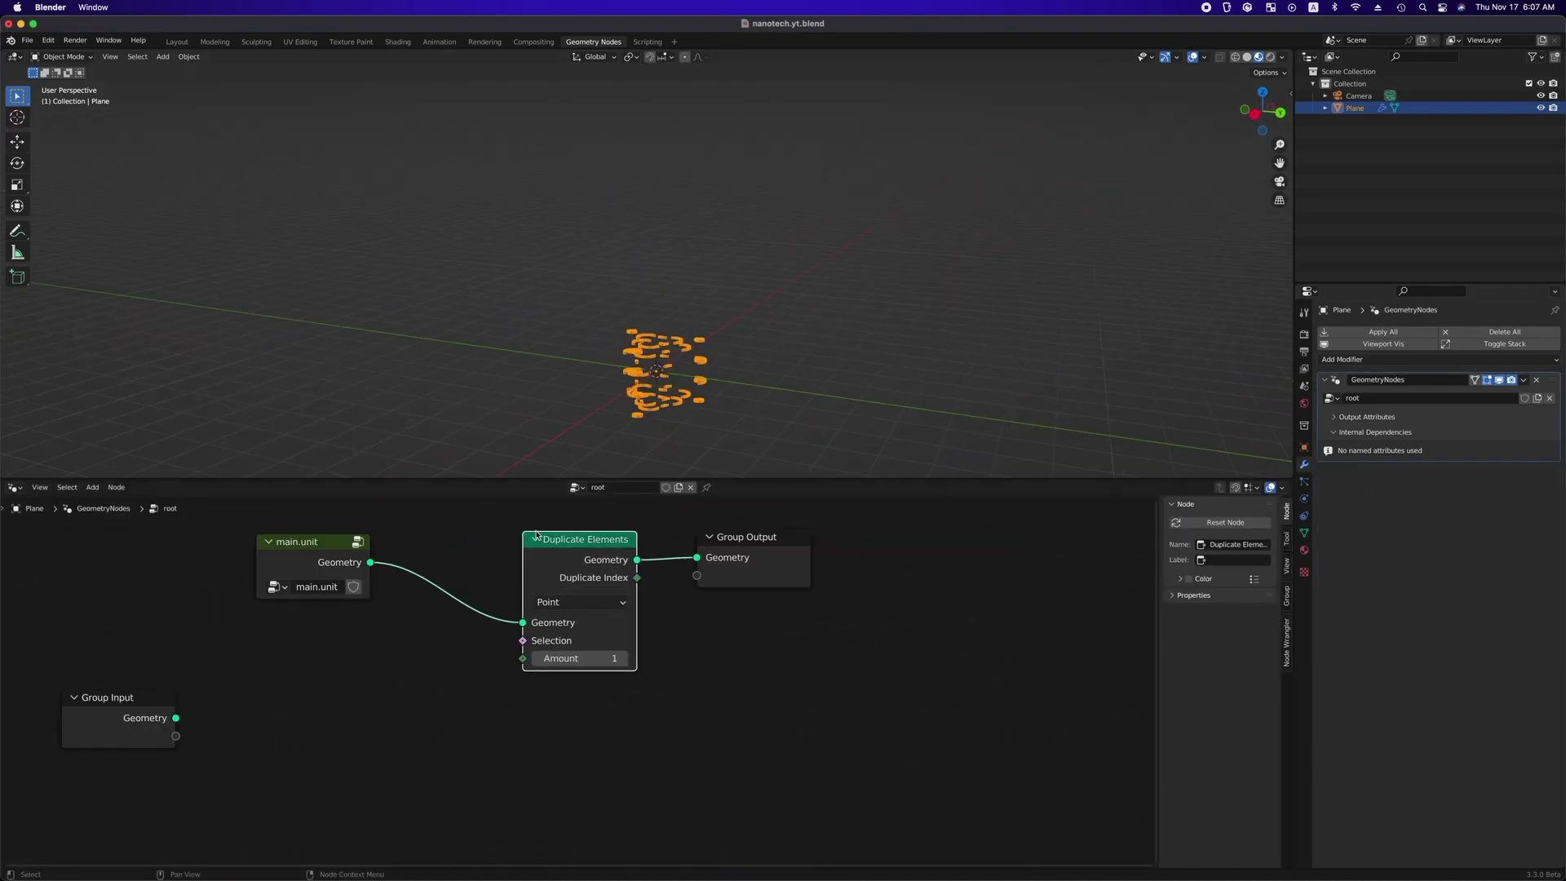
pyautogui.click(532, 536)
pyautogui.click(575, 602)
pyautogui.click(571, 636)
pyautogui.moveTo(744, 580); pyautogui.dragTo(892, 585)
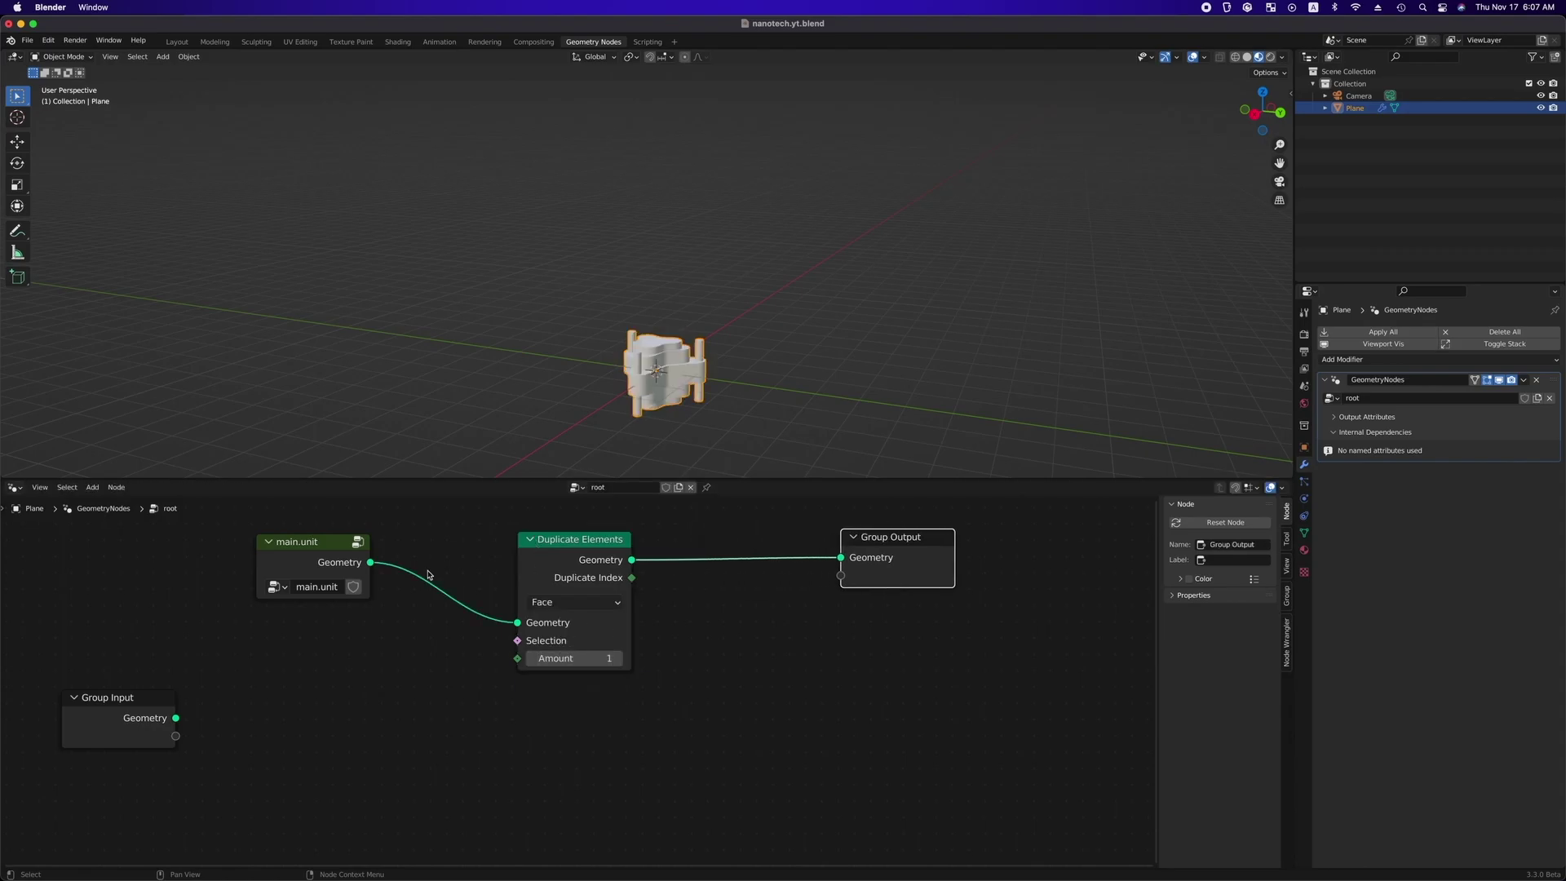
# Insert a Geometry to Instance node after main.unit and switch the Duplicate Elements domain to Instance.
pyautogui.moveTo(315, 551); pyautogui.dragTo(264, 550)
pyautogui.click(325, 631)
pyautogui.hotkey('shift', 'a')
pyautogui.press('s')
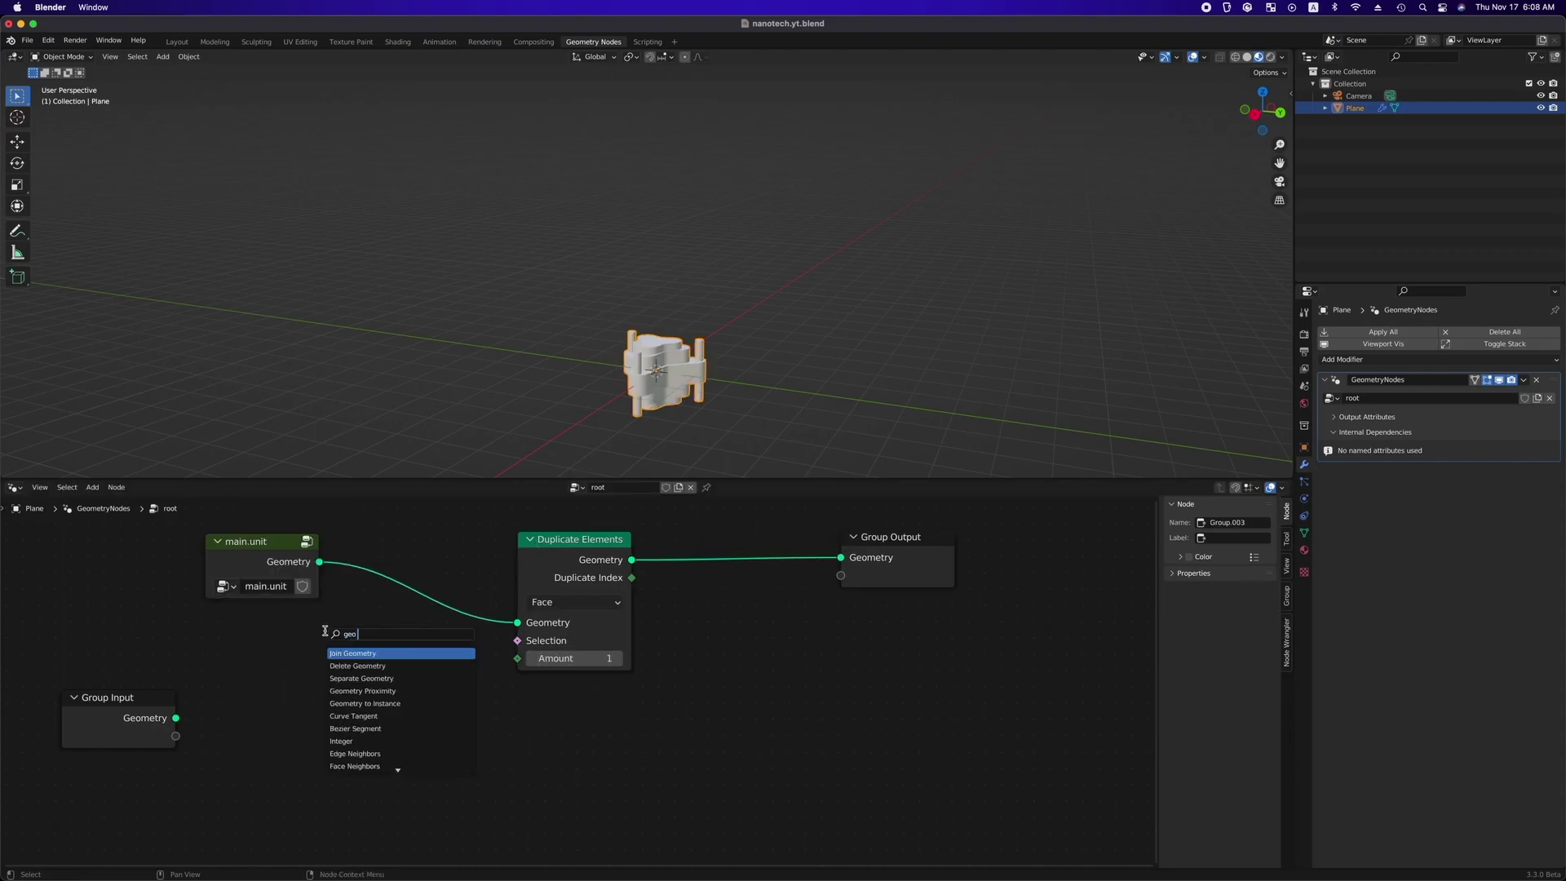
pyautogui.click(363, 703)
pyautogui.click(346, 563)
pyautogui.click(638, 602)
pyautogui.click(640, 695)
# Set the Duplicate Elements Amount to 20 and insert a Set Position node before Group Output.
pyautogui.moveTo(636, 350)
pyautogui.mouseDown(button='middle')
pyautogui.moveTo(689, 370)
pyautogui.moveTo(614, 359)
pyautogui.mouseUp(button='middle')
pyautogui.moveTo(959, 586); pyautogui.dragTo(1082, 590)
pyautogui.click(661, 659)
pyautogui.write('20')
pyautogui.press('Return')
pyautogui.hotkey('shift', 'a')
pyautogui.write('sset p')
pyautogui.press('Return')
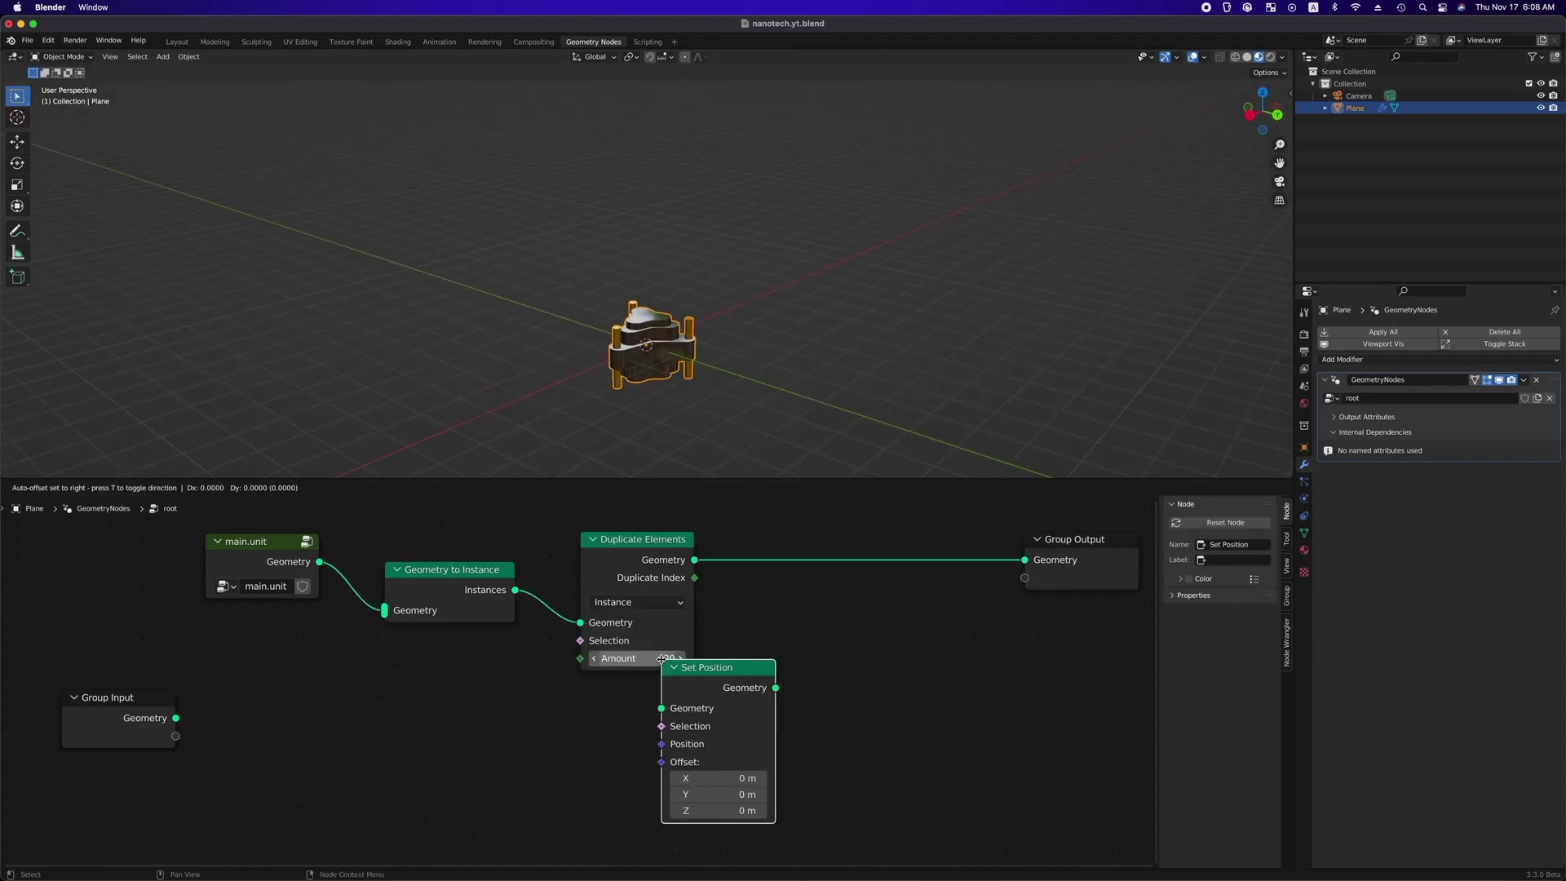
pyautogui.click(830, 544)
# Add a Combine XYZ node driving the Set Position Offset and connect Duplicate Index to its Z input.
pyautogui.hotkey('shift', 'a')
pyautogui.write('ombin')
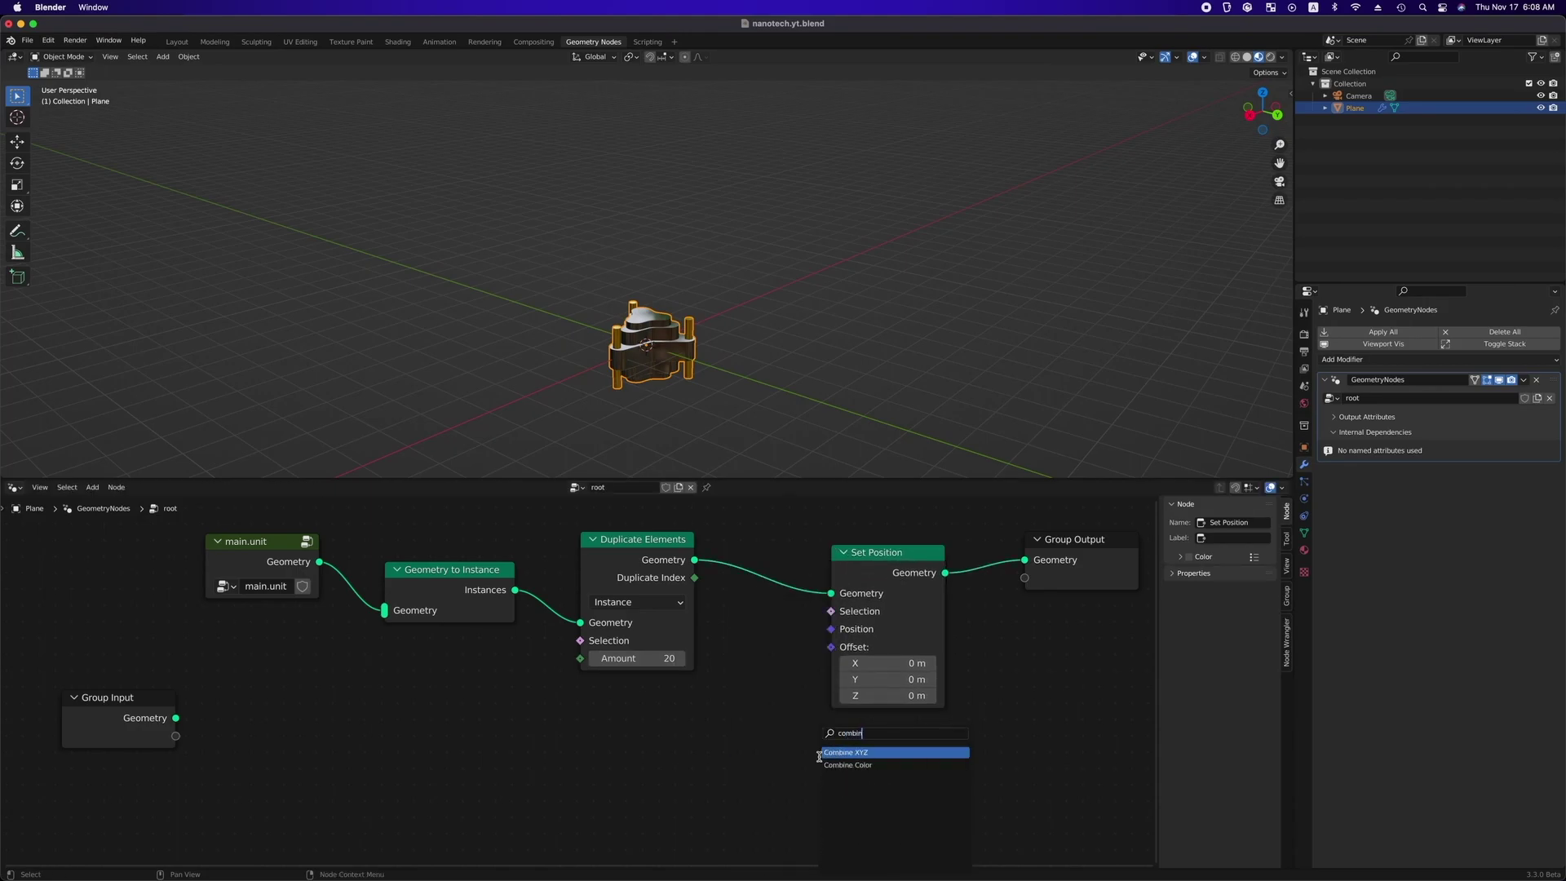
pyautogui.press('Return')
pyautogui.click(688, 682)
pyautogui.moveTo(801, 709); pyautogui.dragTo(833, 647)
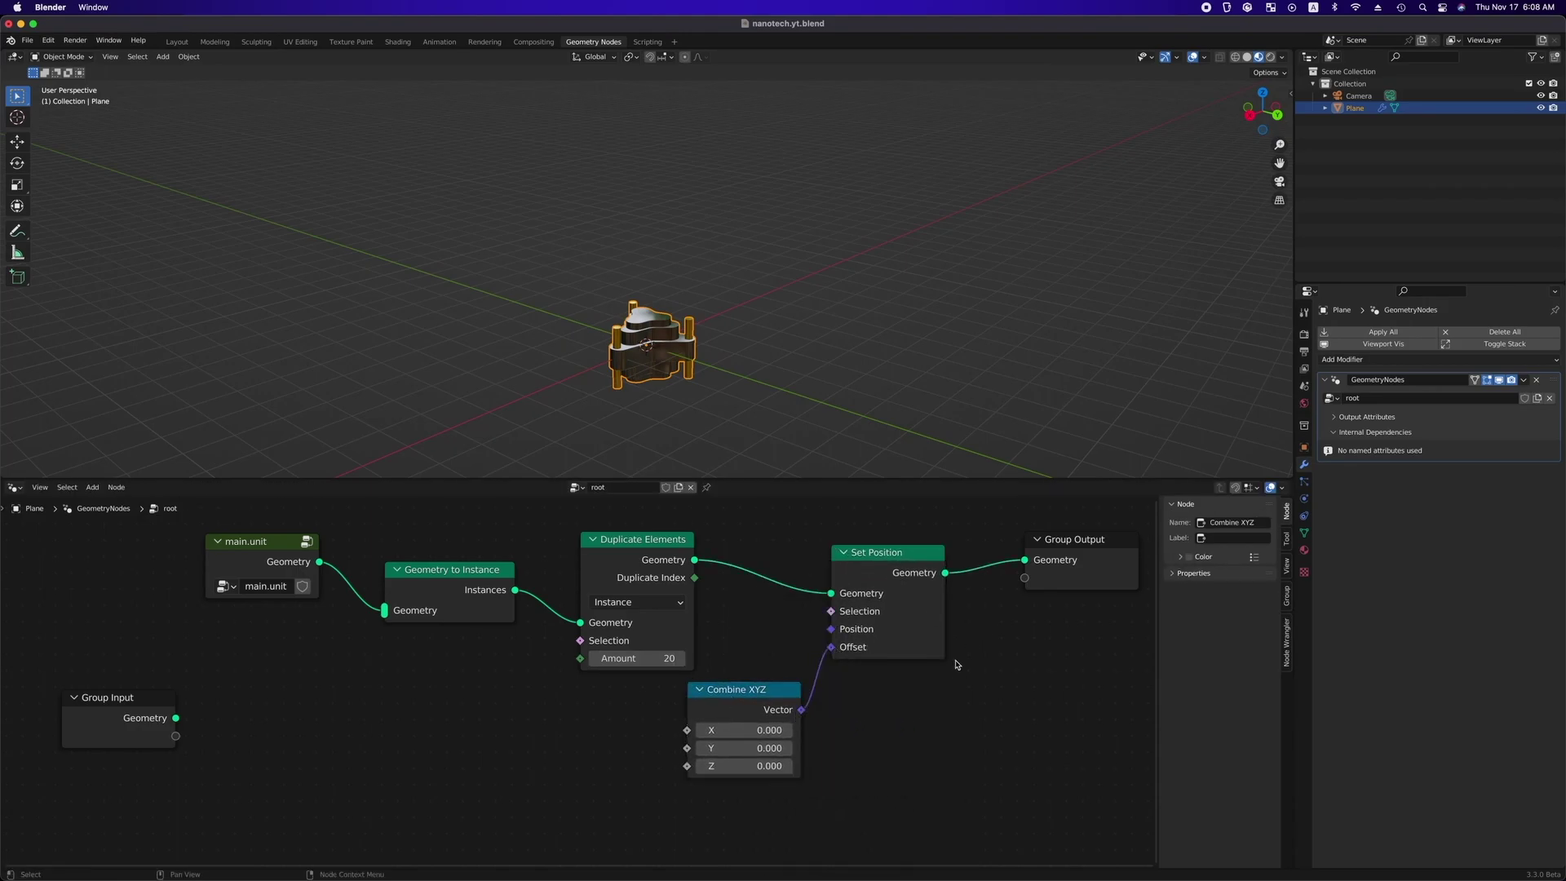
pyautogui.moveTo(738, 689); pyautogui.dragTo(880, 674)
pyautogui.moveTo(694, 577); pyautogui.dragTo(825, 751)
# Insert a Math node between Duplicate Index and the Combine XYZ Z input, set to Multiply by 1.56.
pyautogui.hotkey('shift', 'a')
pyautogui.write('add')
pyautogui.press('Return')
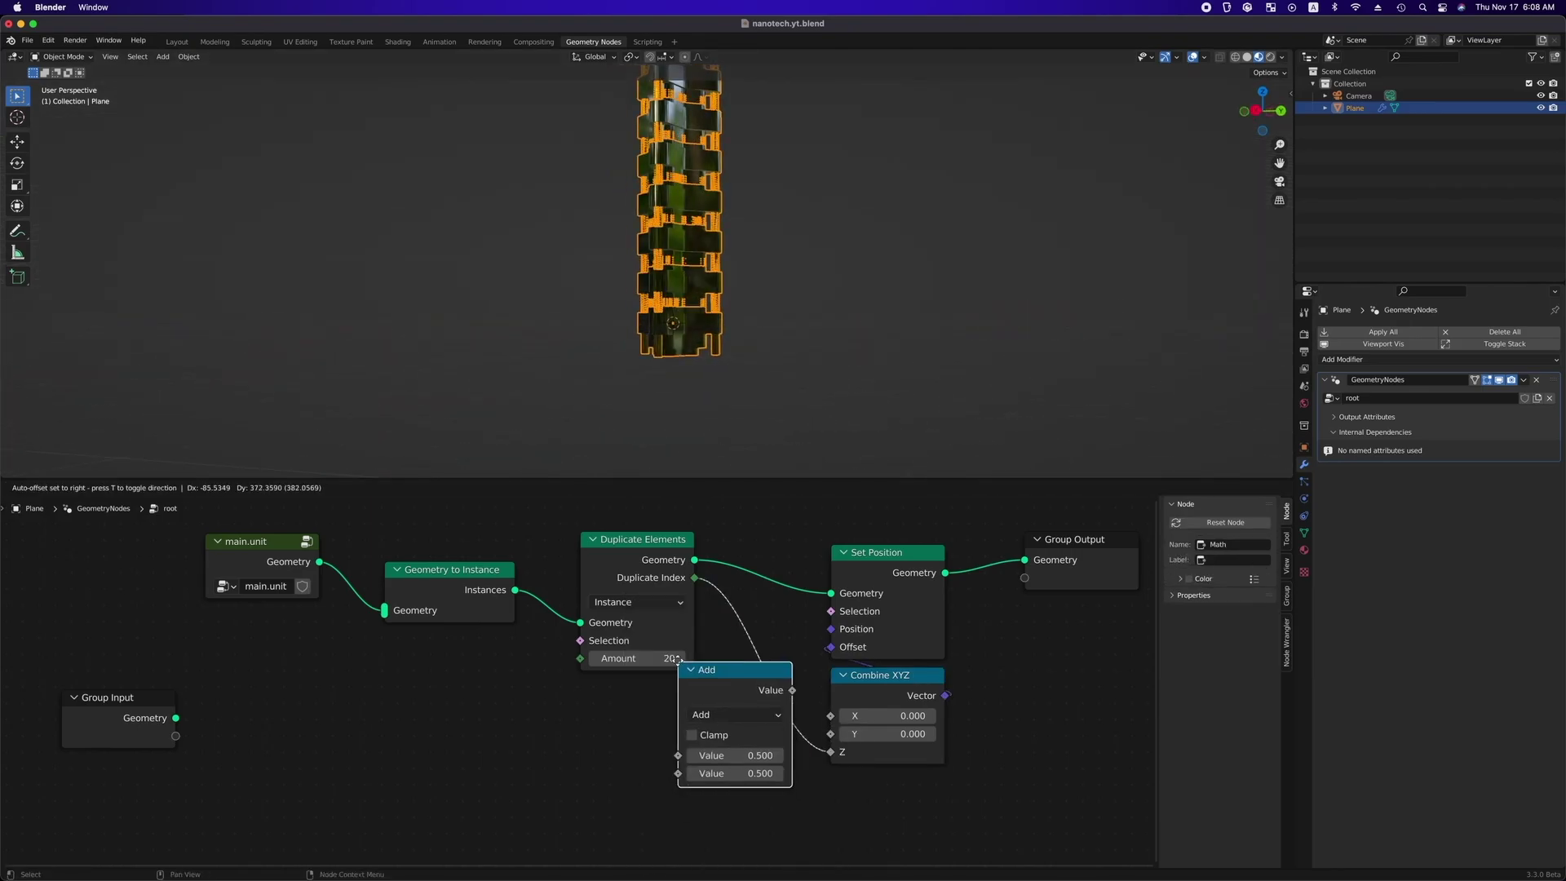
pyautogui.click(692, 649)
pyautogui.click(838, 711)
pyautogui.press('m')
pyautogui.click(820, 763)
pyautogui.write('1.5')
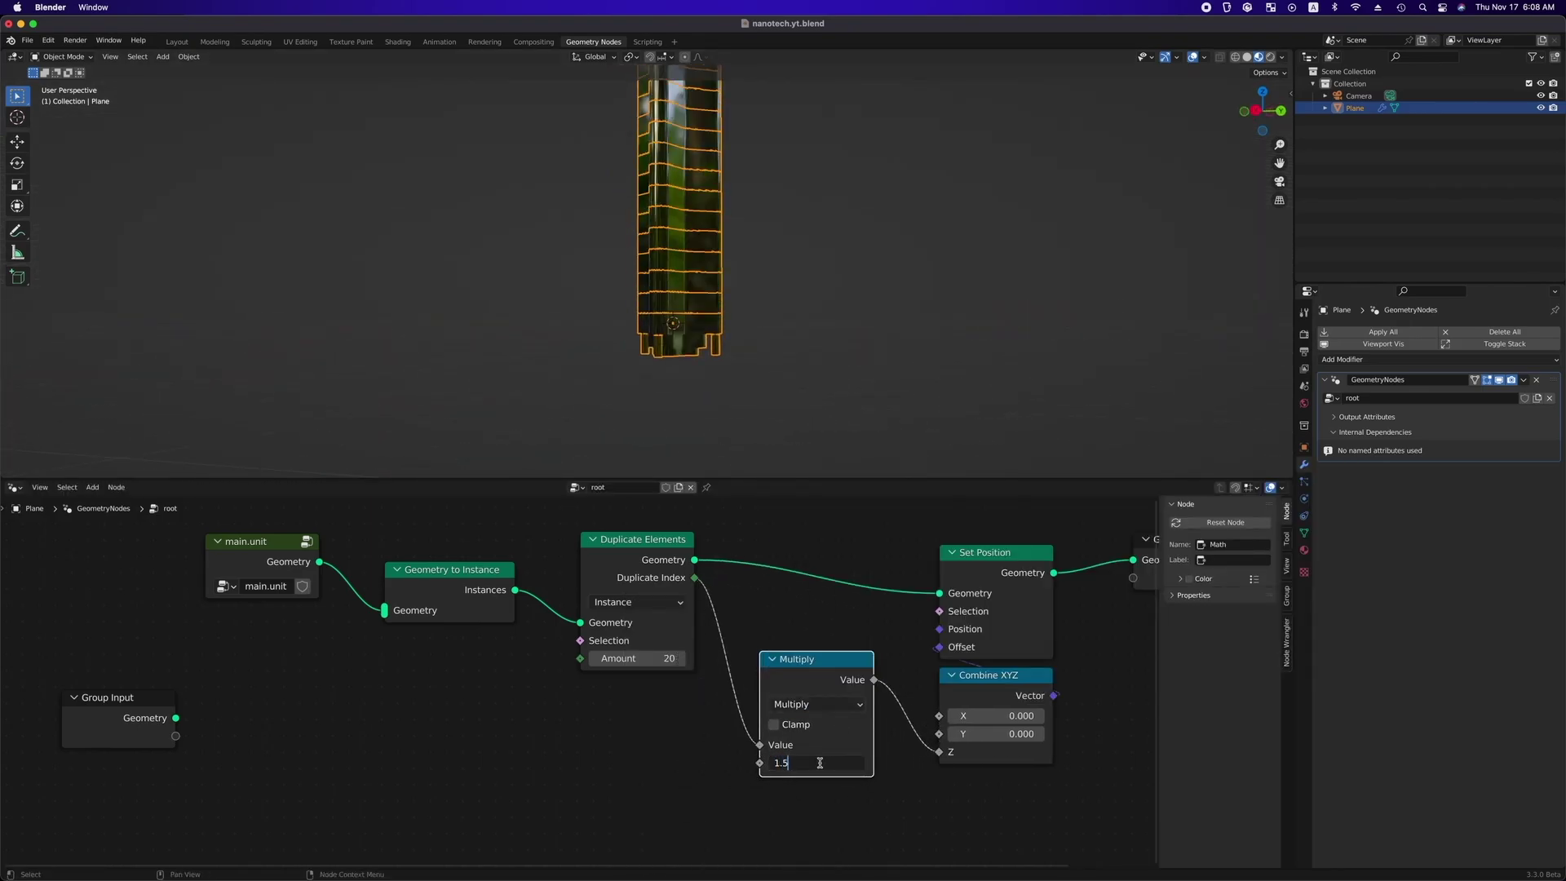
pyautogui.write('6')
pyautogui.press('Return')
# Examine the stacked column of duplicated units from several angles and distances.
pyautogui.click(799, 379)
pyautogui.scroll(4, 799, 379)
pyautogui.keyDown('ctrl'); pyautogui.scroll(4, 799, 379); pyautogui.keyUp('ctrl')
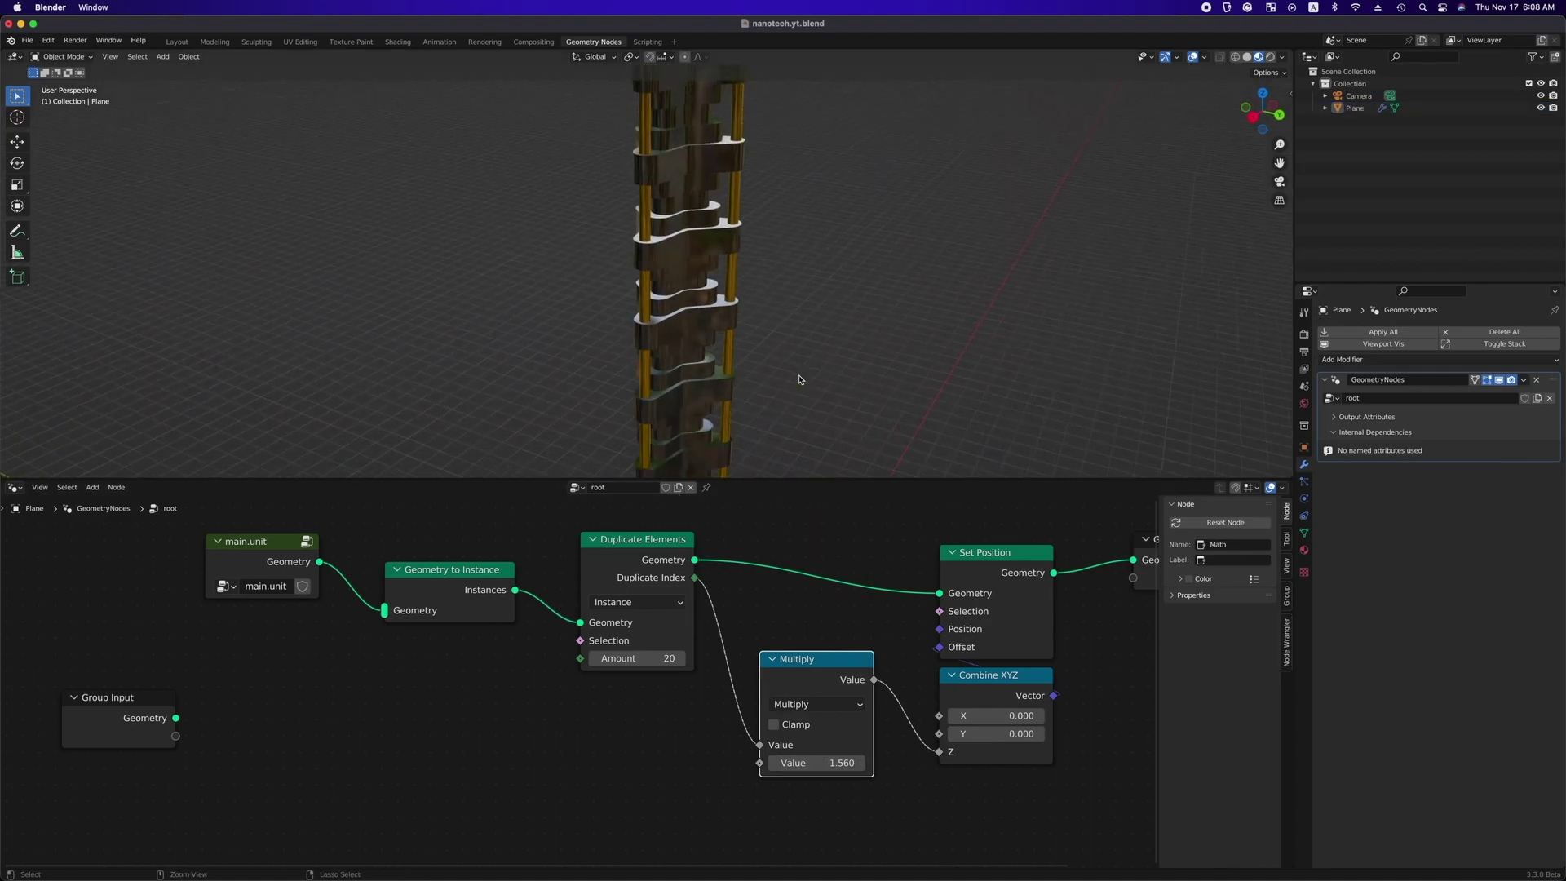
pyautogui.keyDown('ctrl'); pyautogui.scroll(-8, 799, 379); pyautogui.keyUp('ctrl')
pyautogui.keyDown('ctrl'); pyautogui.scroll(6, 799, 379); pyautogui.keyUp('ctrl')
pyautogui.keyDown('shift'); pyautogui.scroll(-3, 799, 379); pyautogui.keyUp('shift')
pyautogui.scroll(-5, 799, 379)
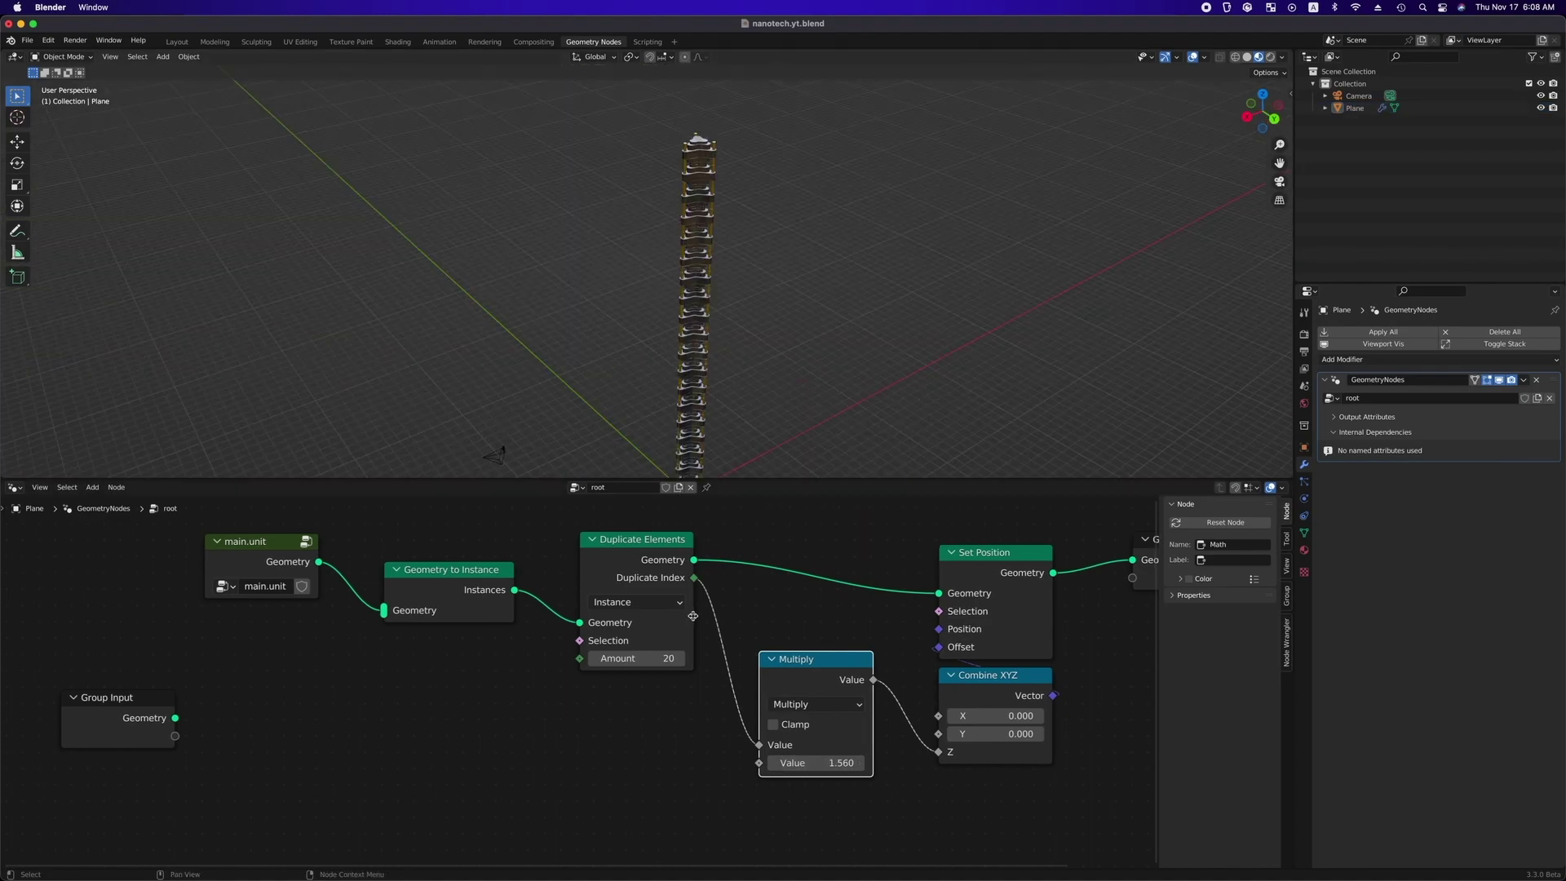
# Delete all nodes between main.unit and Group Output while keeping those two connected.
pyautogui.hscroll(-6, 695, 622)
pyautogui.moveTo(347, 744); pyautogui.dragTo(284, 596)
pyautogui.keyDown('ctrl'); pyautogui.scroll(-5, 581, 673); pyautogui.keyUp('ctrl')
pyautogui.hscroll(3, 688, 724)
pyautogui.moveTo(916, 577); pyautogui.dragTo(538, 782)
pyautogui.hotkey('ctrl', 'x')
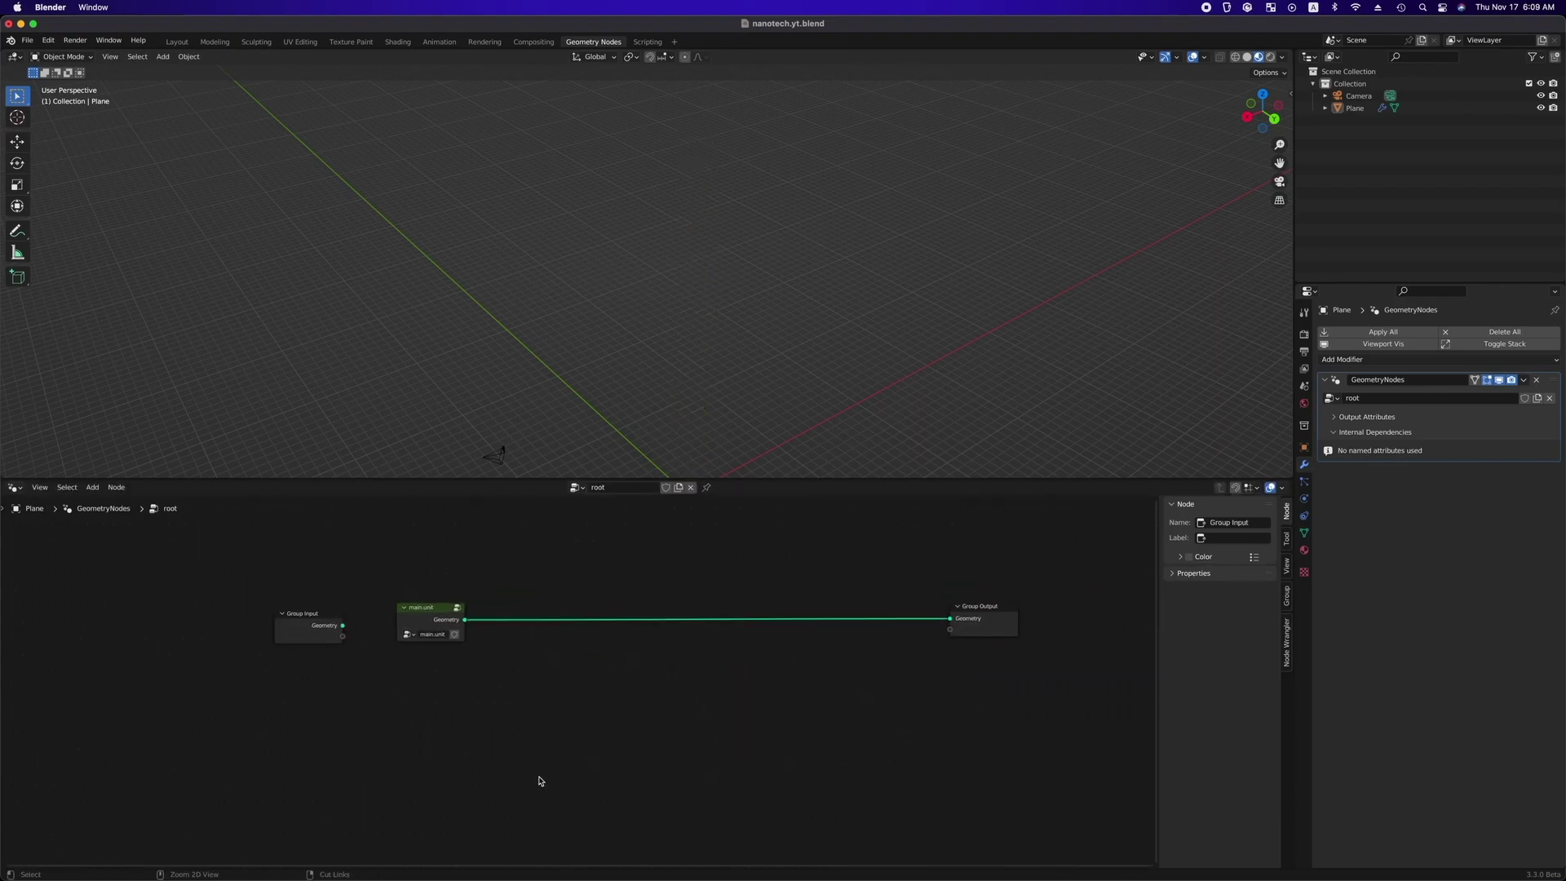
# Insert a new Set Position node between main.unit and Group Output.
pyautogui.hotkey('shift', 'a')
pyautogui.write('sset p')
pyautogui.press('Return')
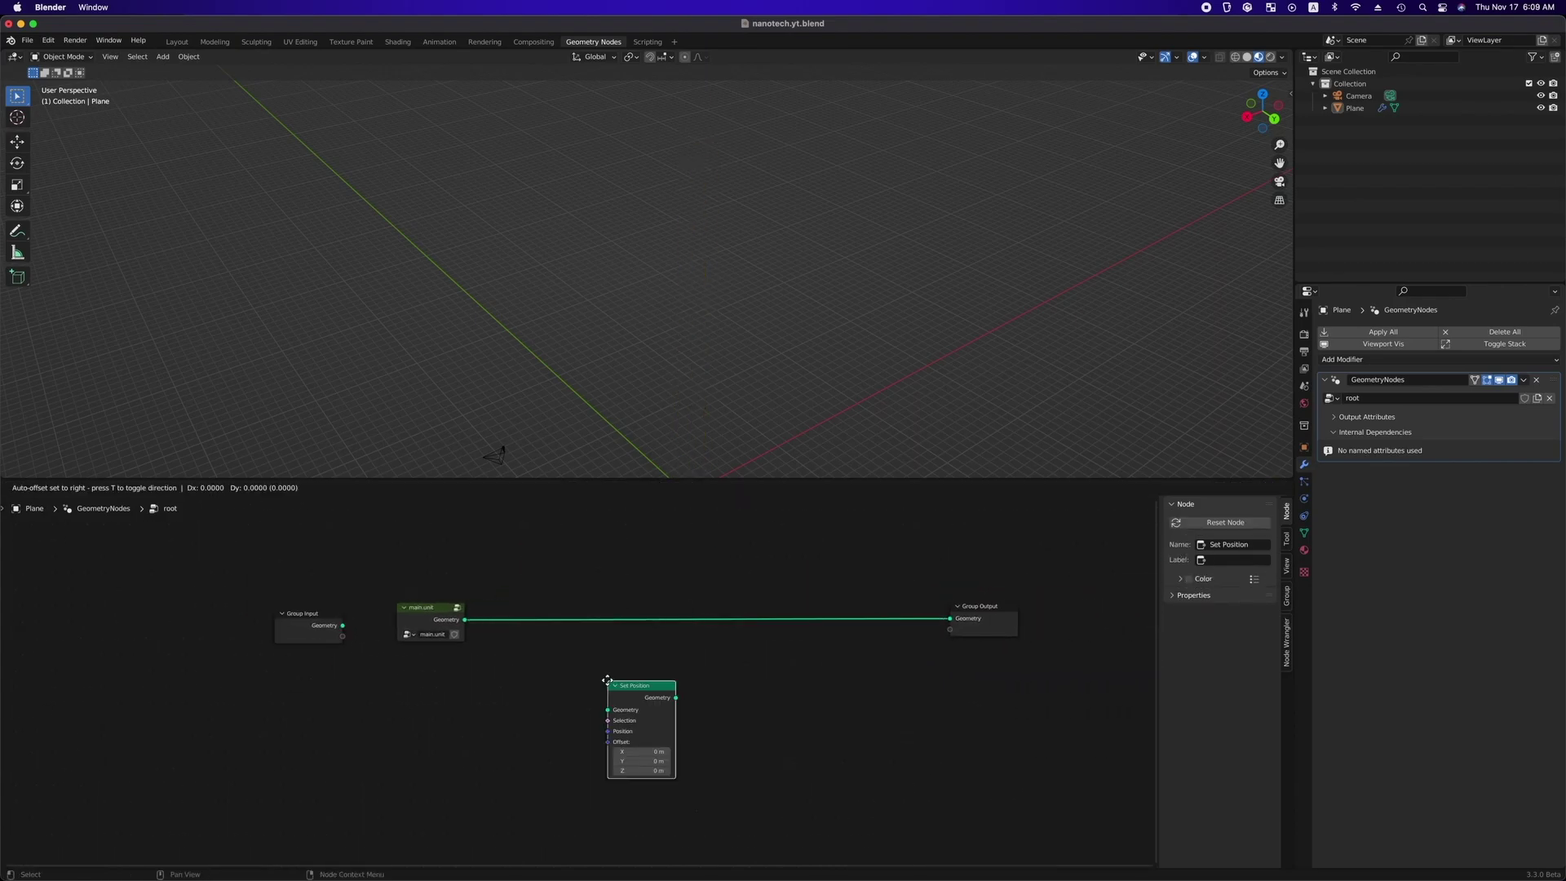
pyautogui.click(630, 605)
# Group the main.unit and Set Position nodes into a new node group and reposition its Group Input node.
pyautogui.moveTo(757, 564); pyautogui.dragTo(455, 715)
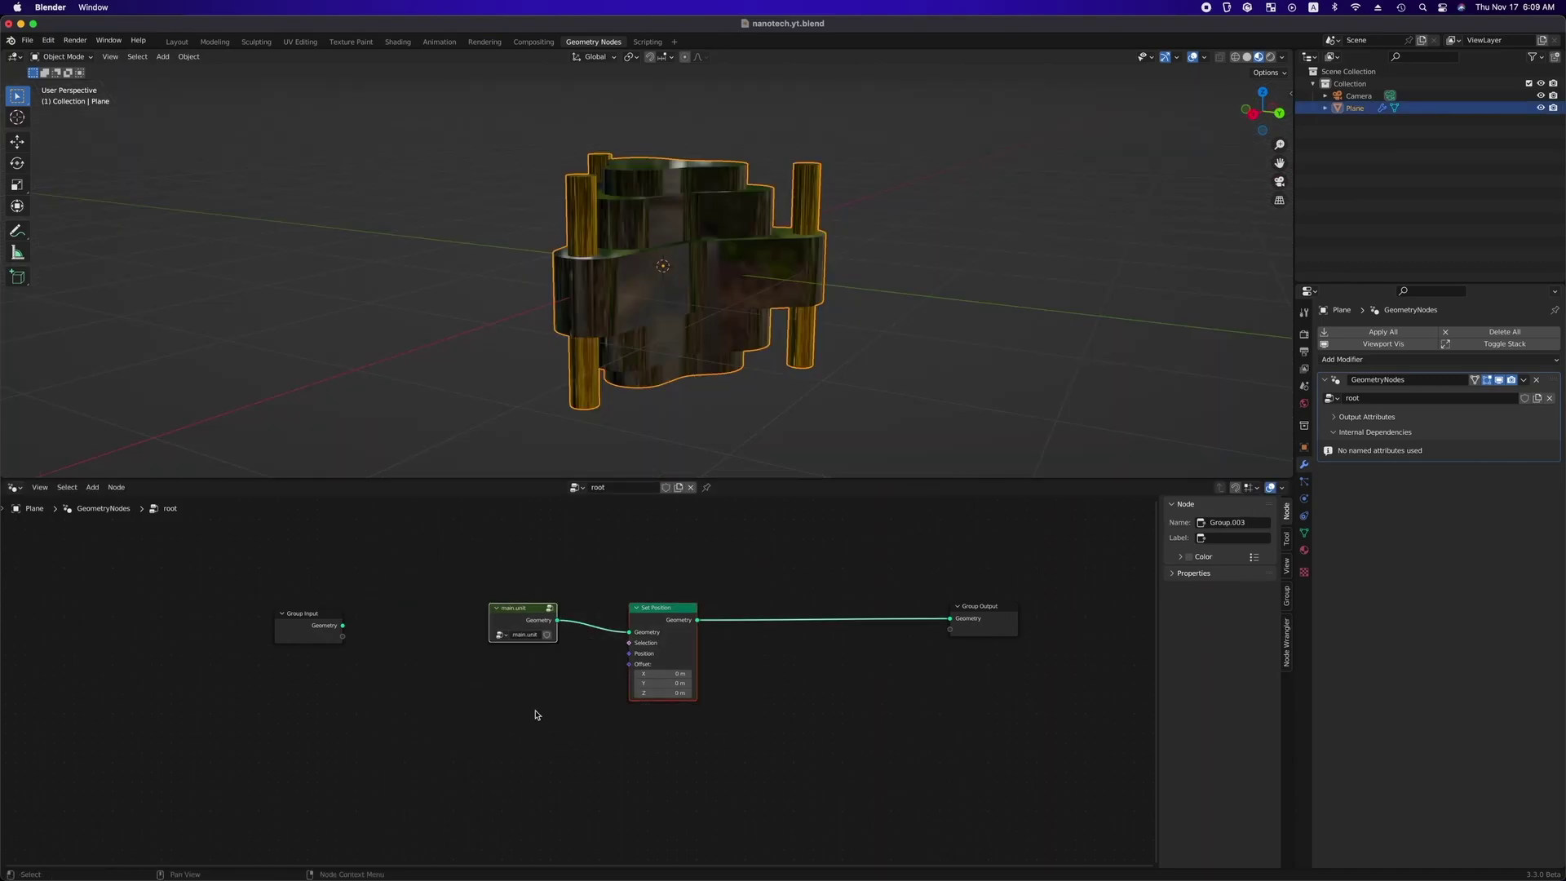
pyautogui.rightClick(537, 714)
pyautogui.click(550, 769)
pyautogui.moveTo(454, 690); pyautogui.dragTo(442, 587)
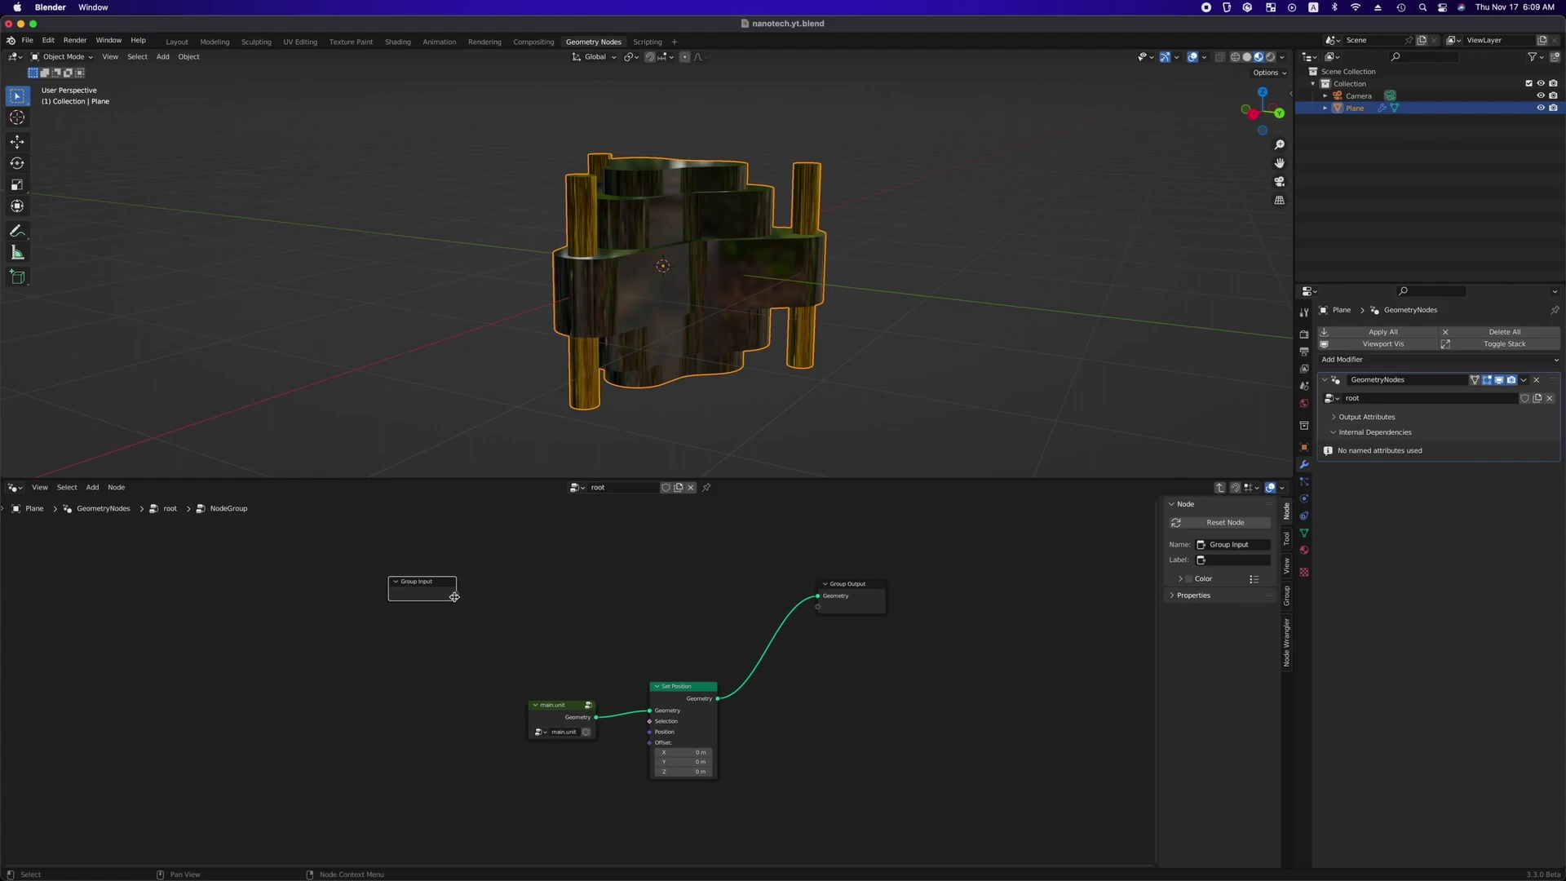
# Add an input named Accumulate to the new node group and set its type to Geometry.
pyautogui.click(1287, 596)
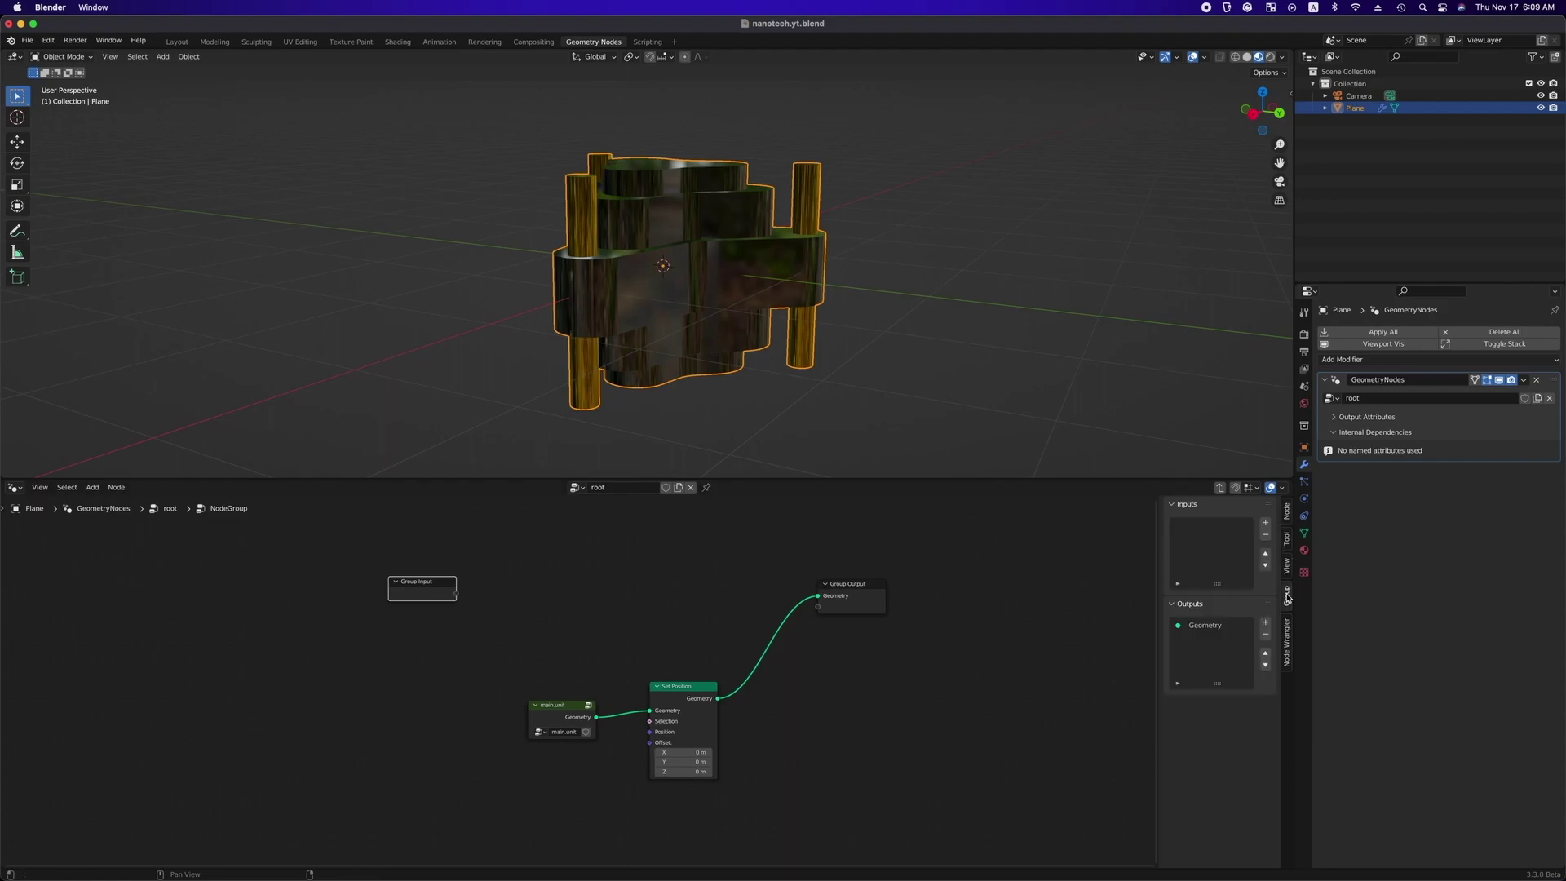
pyautogui.click(1265, 523)
pyautogui.doubleClick(1212, 526)
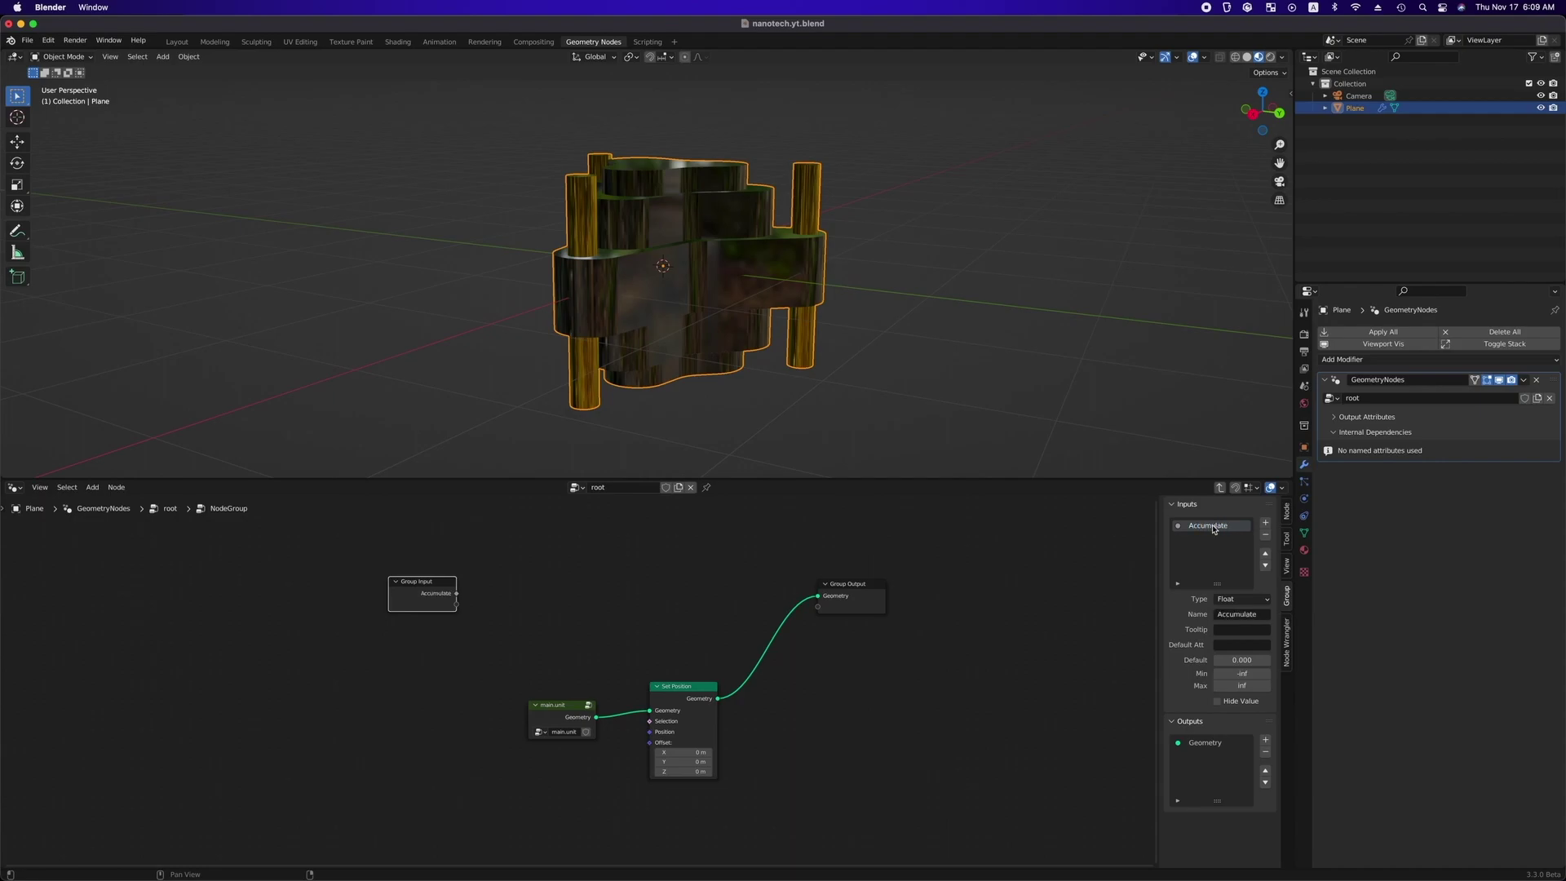
pyautogui.click(1241, 599)
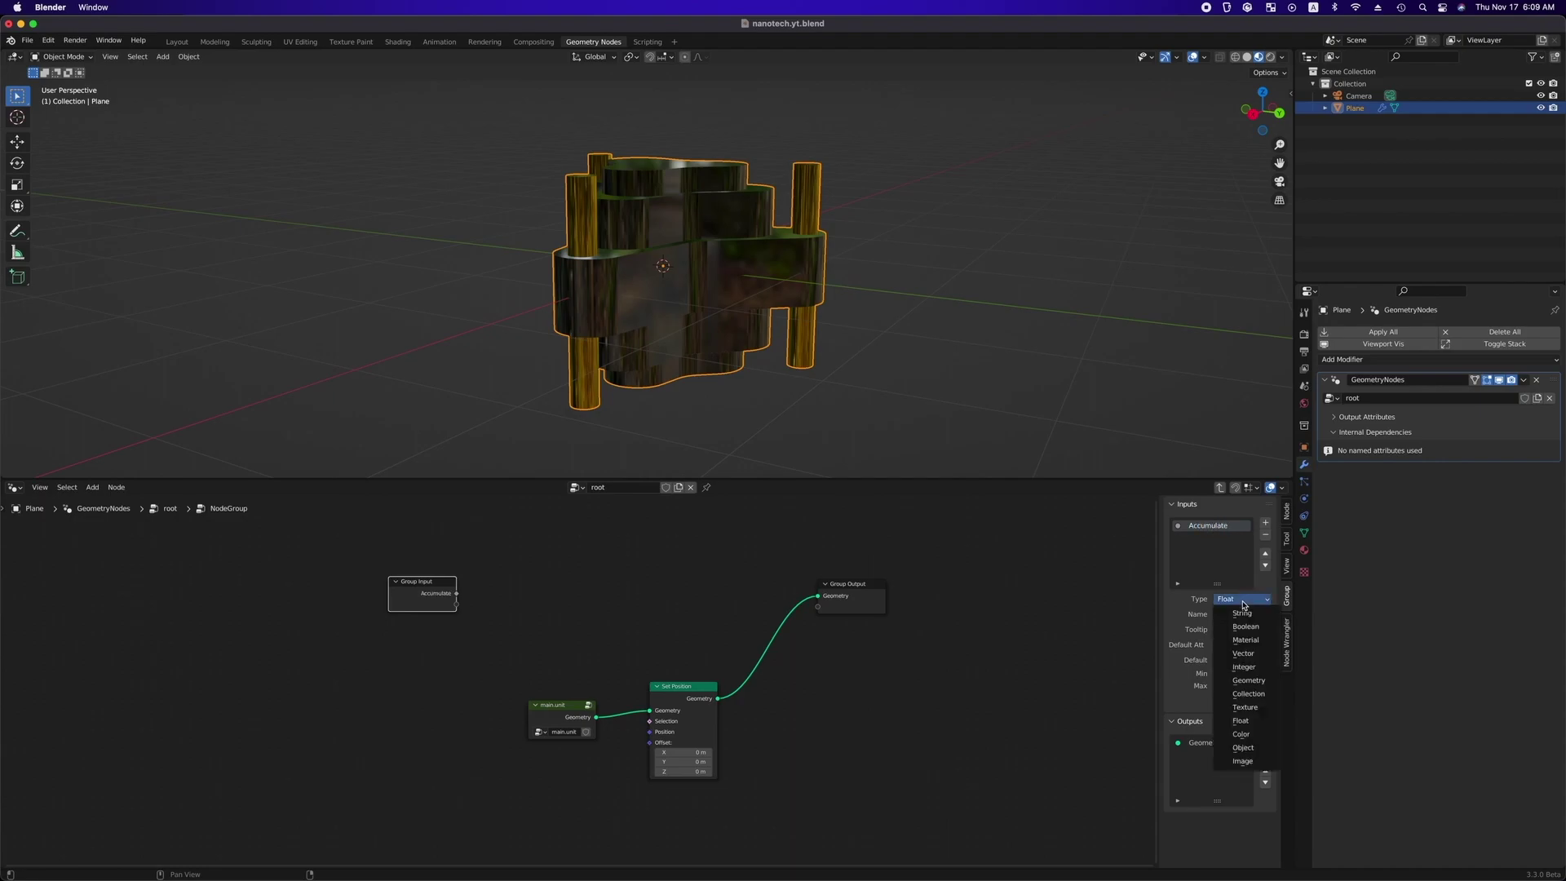
pyautogui.click(1248, 683)
# Insert a Join Geometry node between Set Position and Group Output and connect the Accumulate input to it.
pyautogui.hotkey('shift', 'a')
pyautogui.press('s')
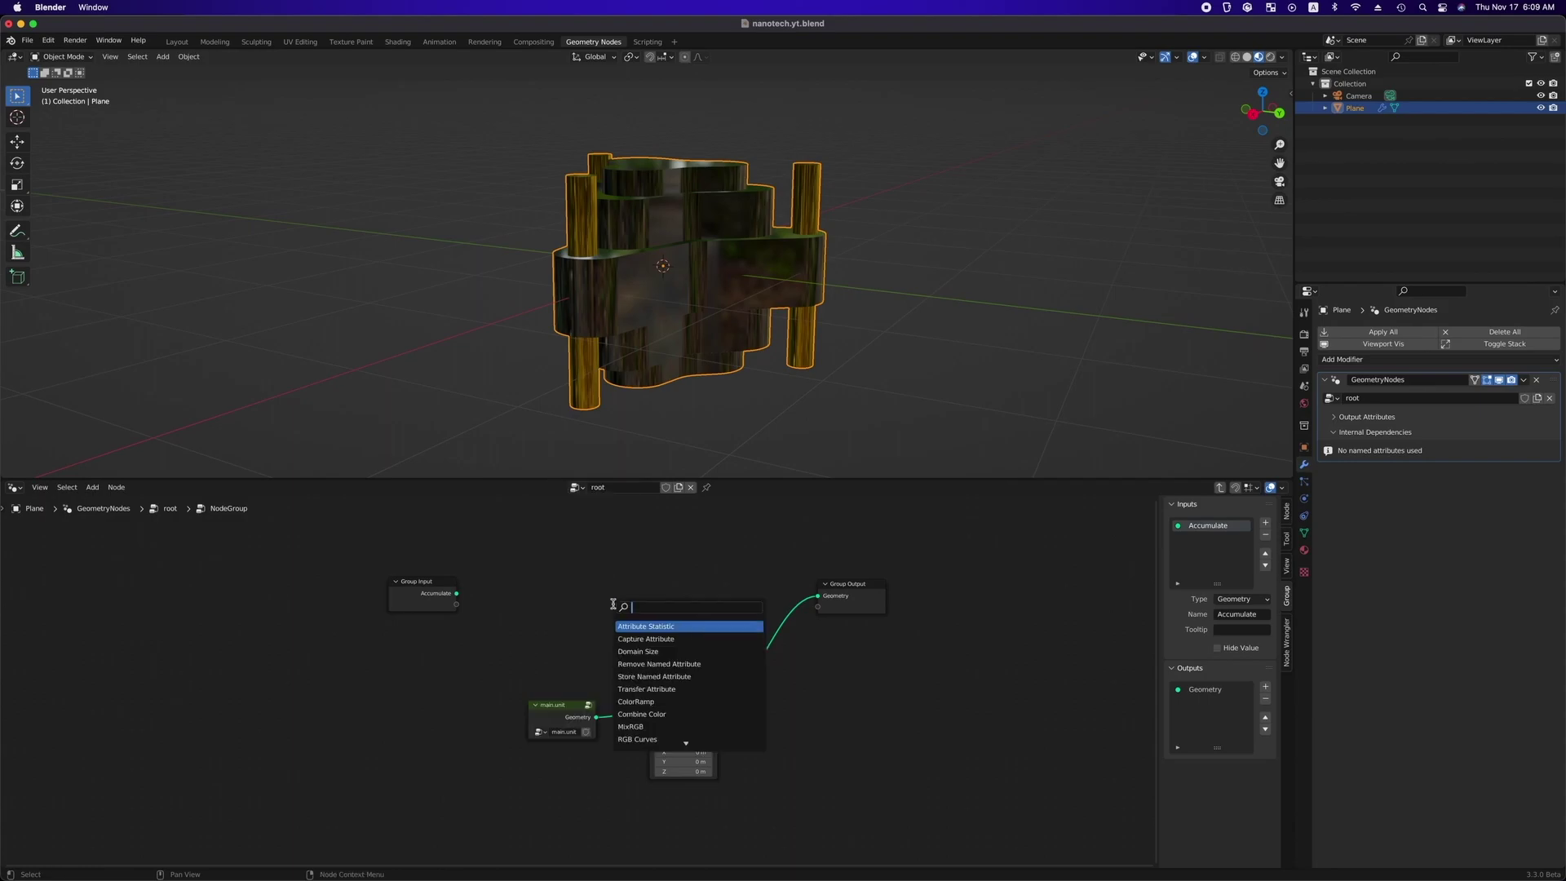
pyautogui.press('Return')
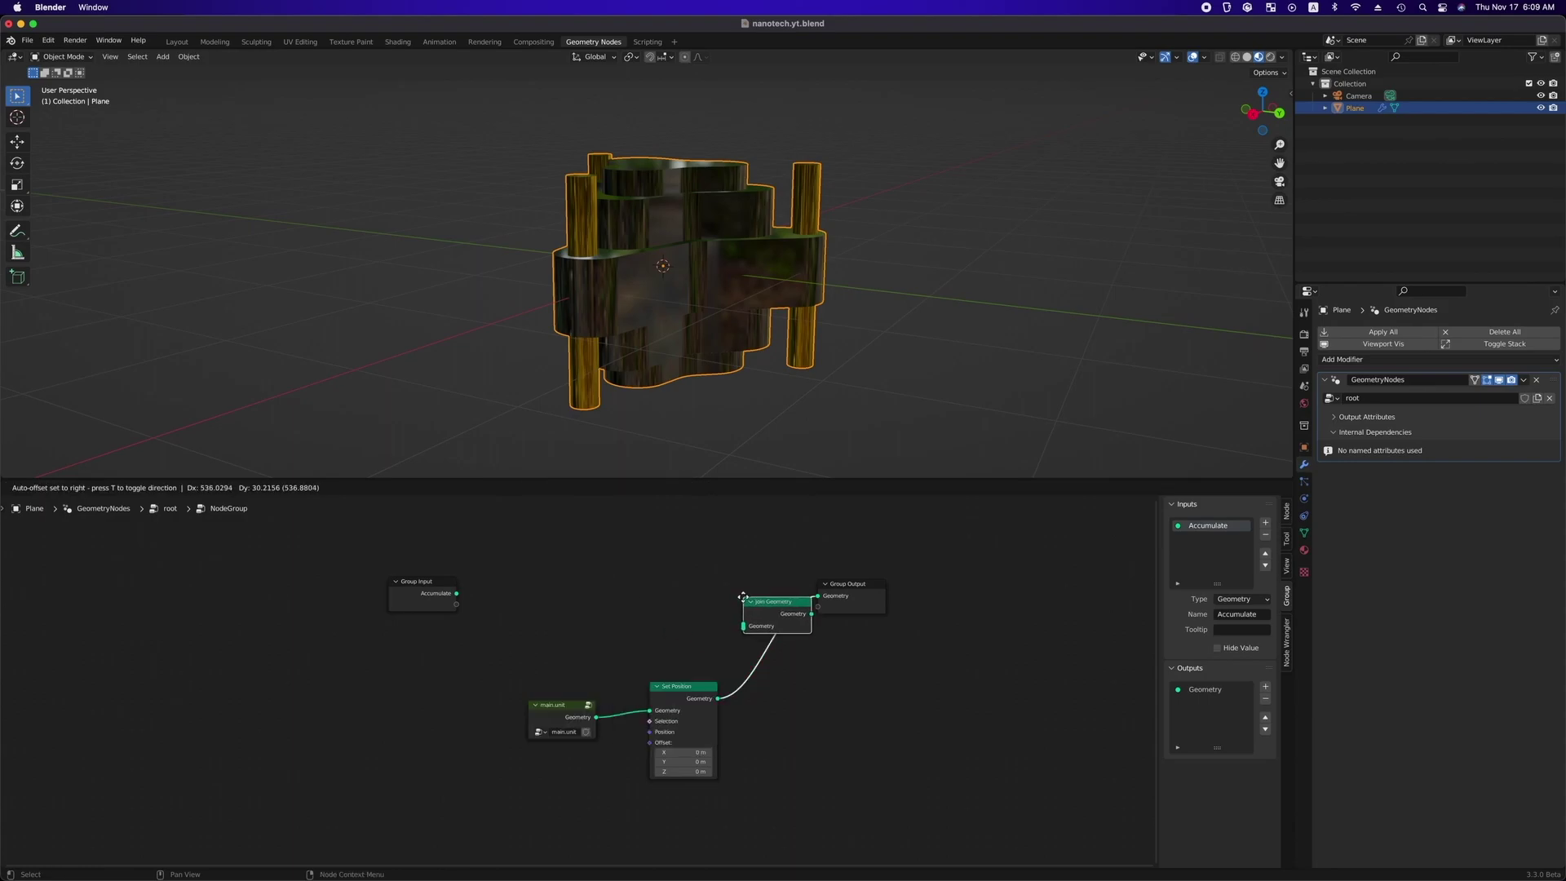
pyautogui.click(778, 610)
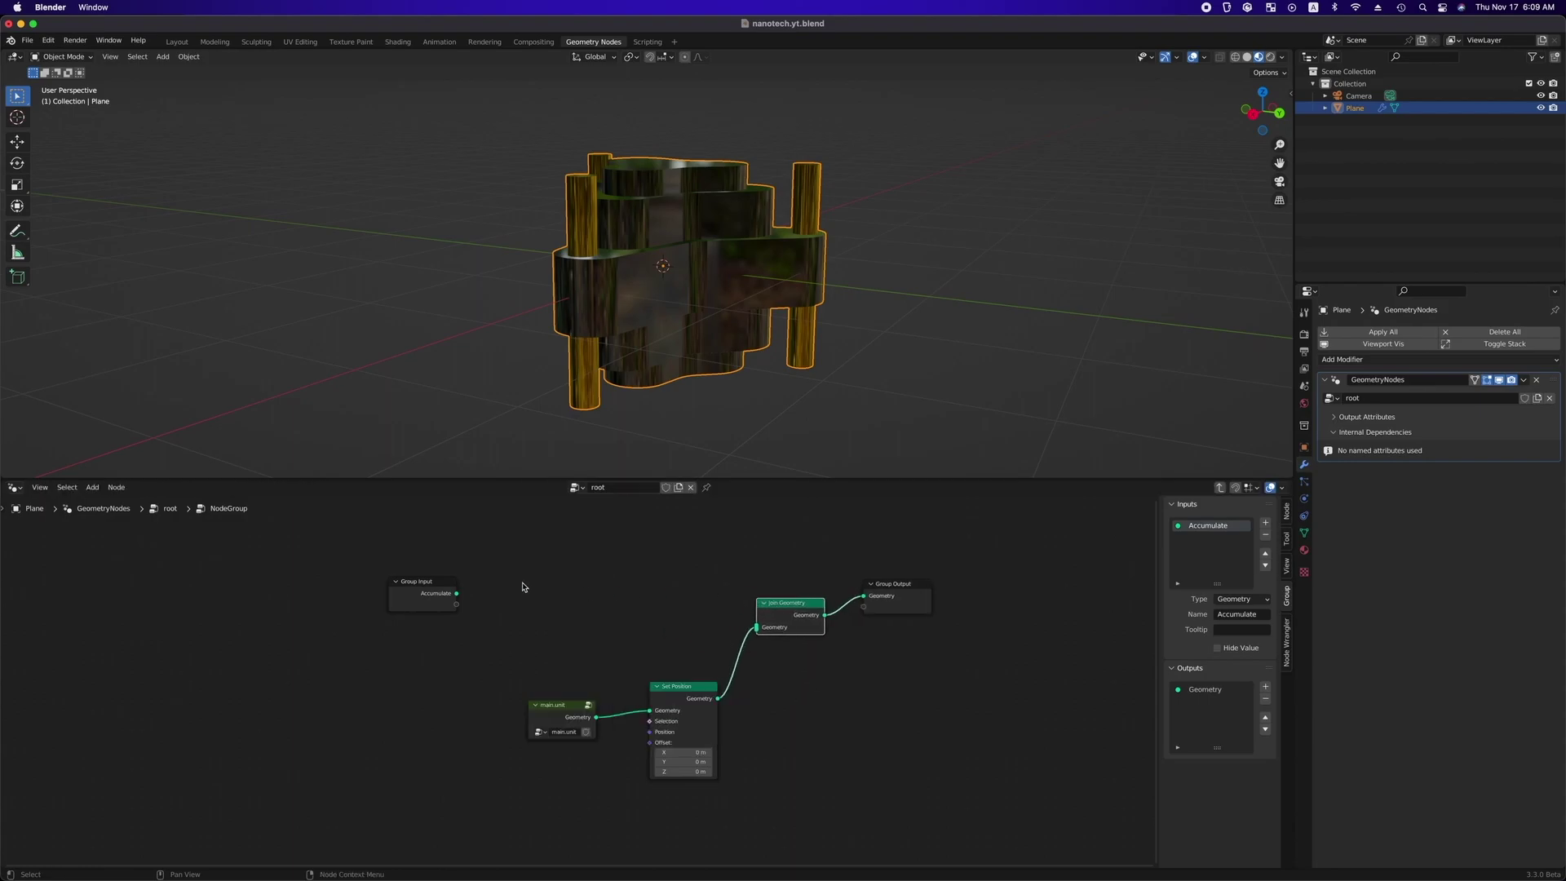
# Add a second group input named index with type Float.
pyautogui.click(1288, 517)
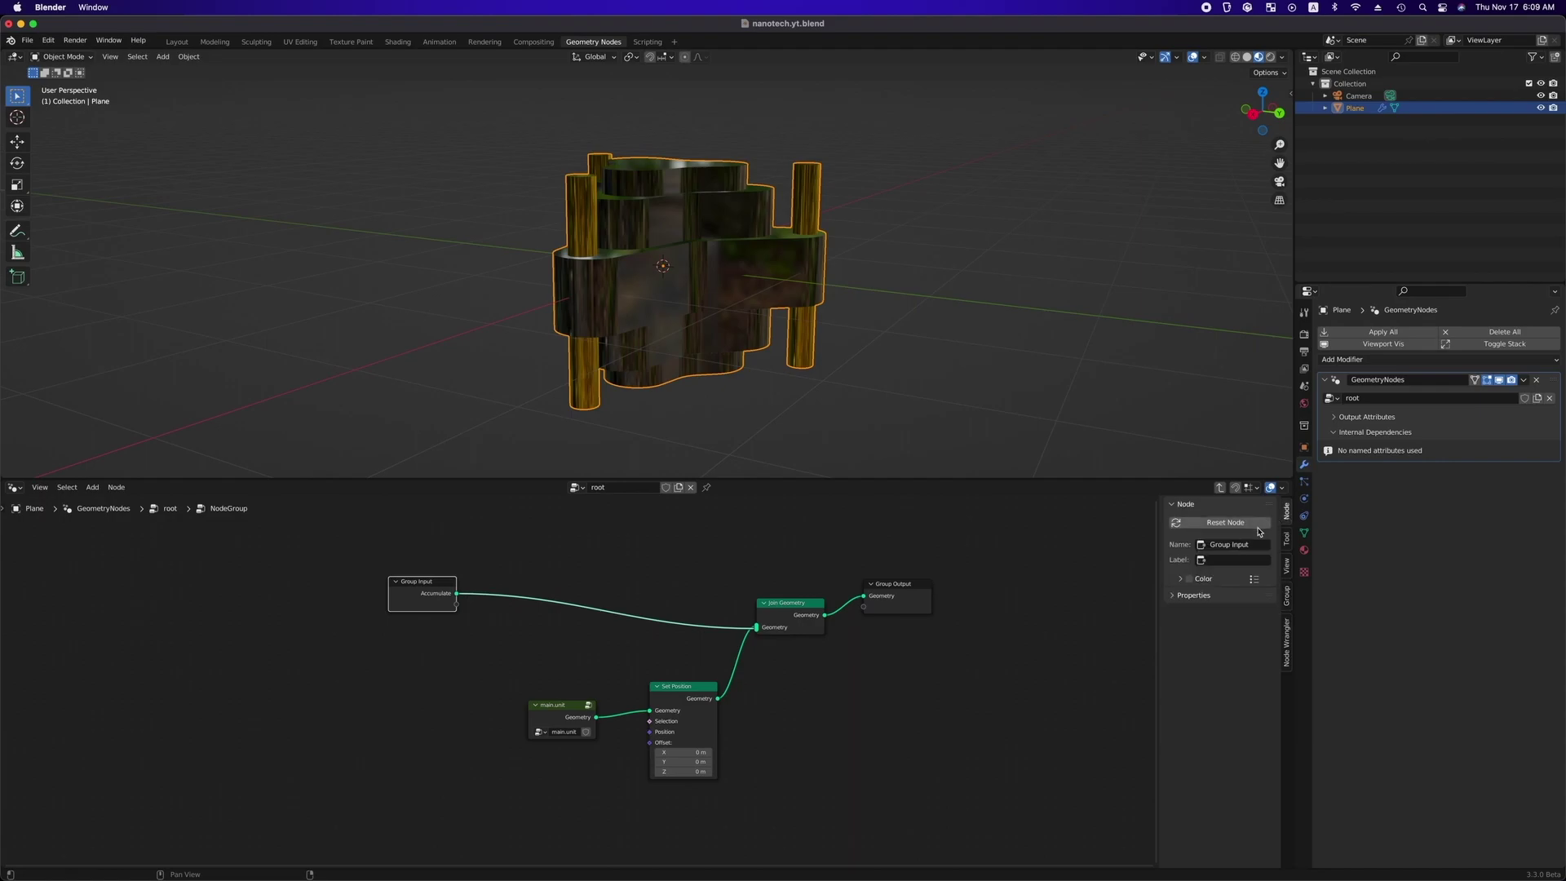
pyautogui.click(1286, 590)
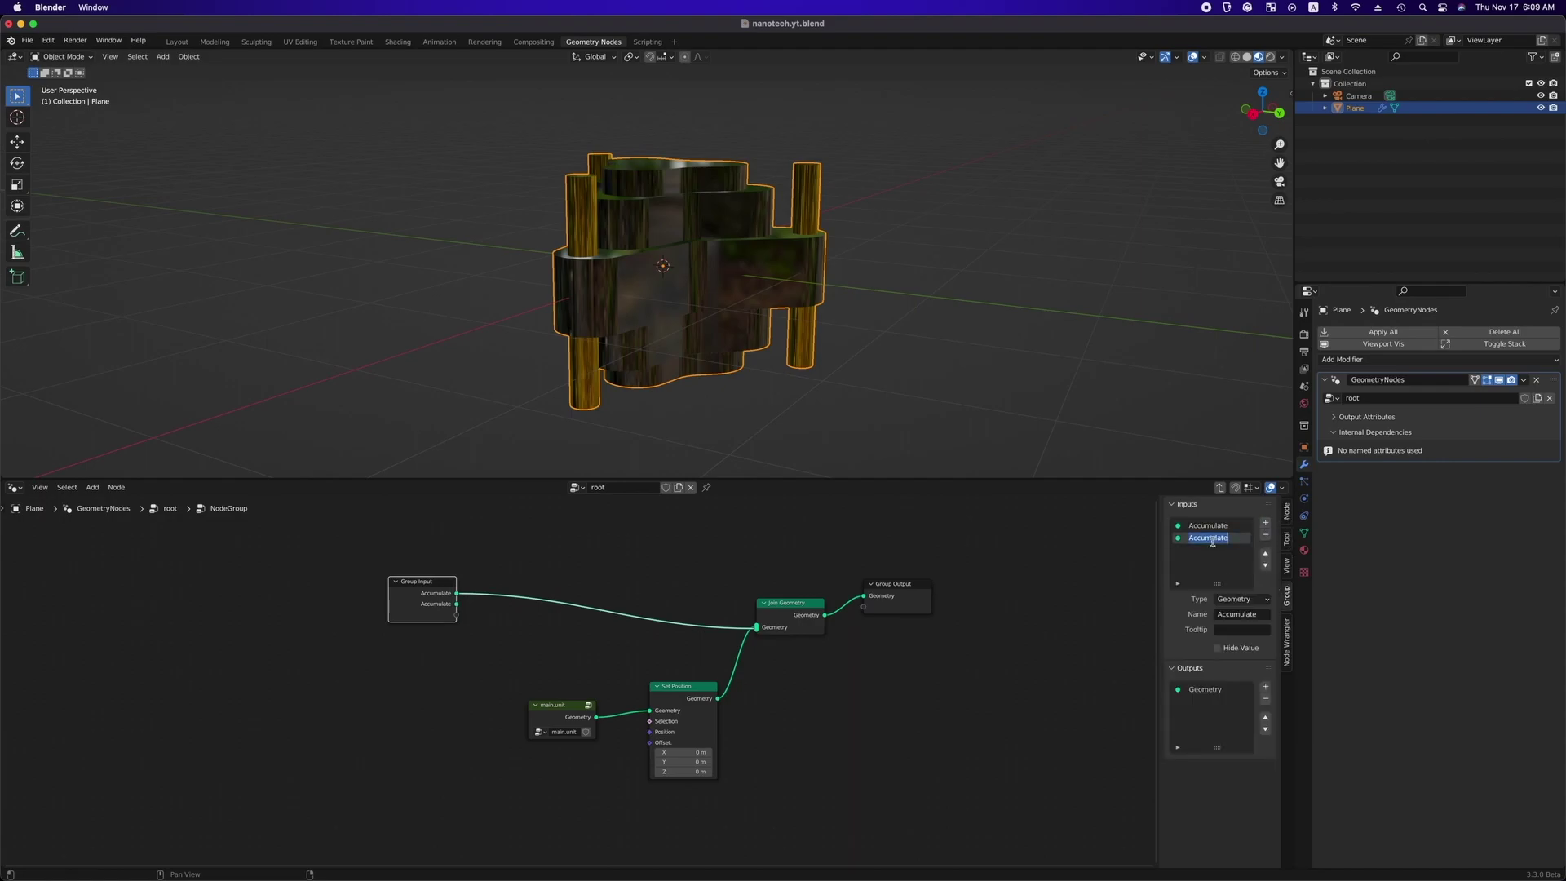
pyautogui.click(1242, 599)
pyautogui.click(1236, 610)
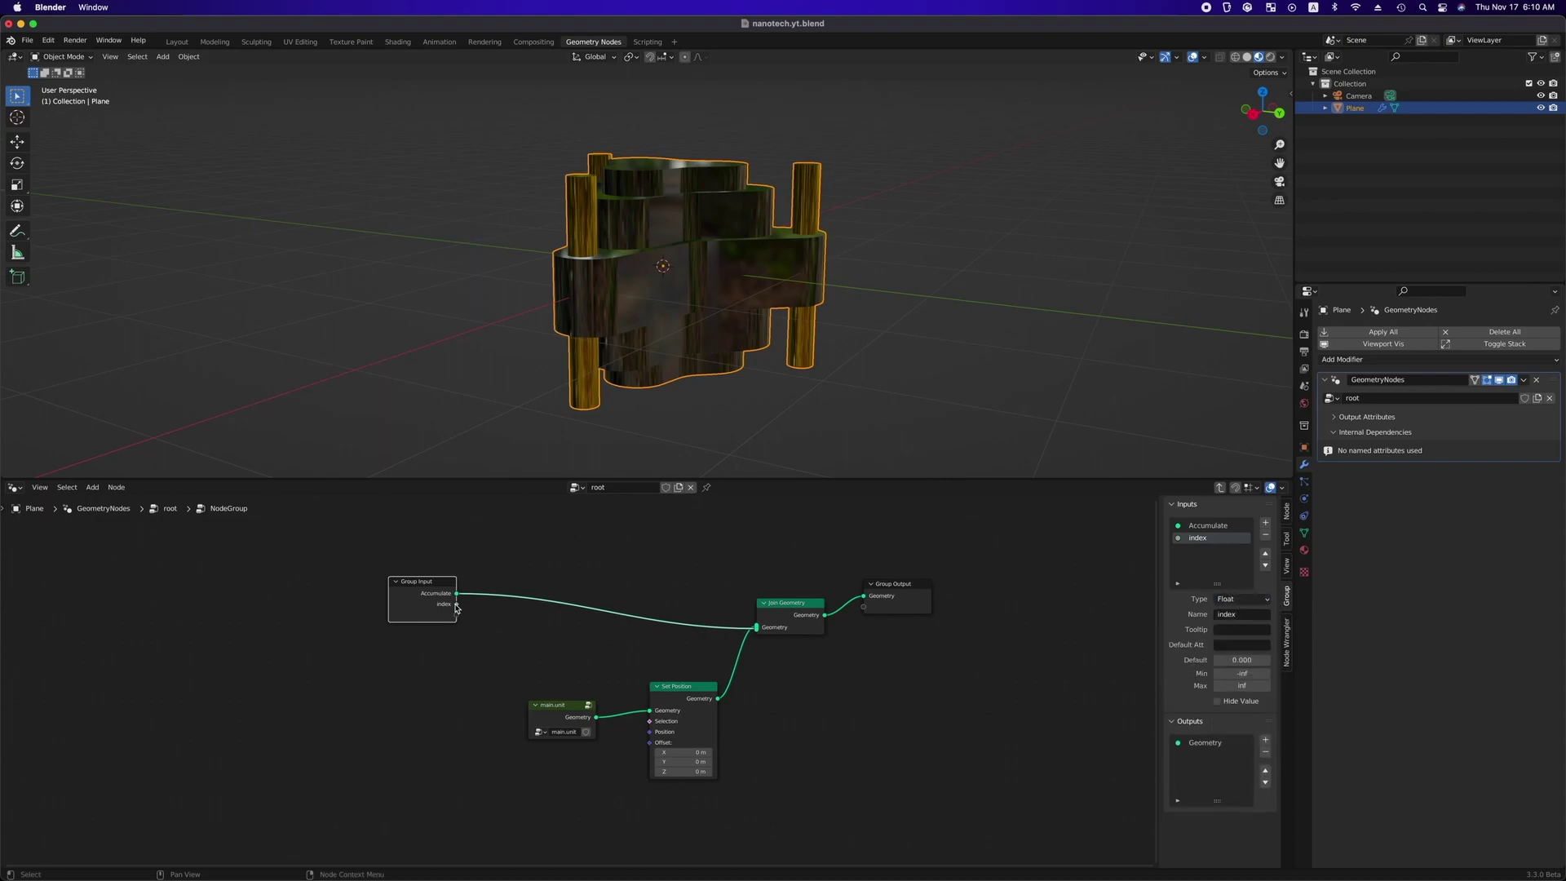
# Expose index as a group output and insert a Math node set to Add with value 1 into its link.
pyautogui.moveTo(888, 603); pyautogui.dragTo(891, 527)
pyautogui.click(933, 628)
pyautogui.hotkey('shift', 'a')
pyautogui.press('s')
pyautogui.press('Return')
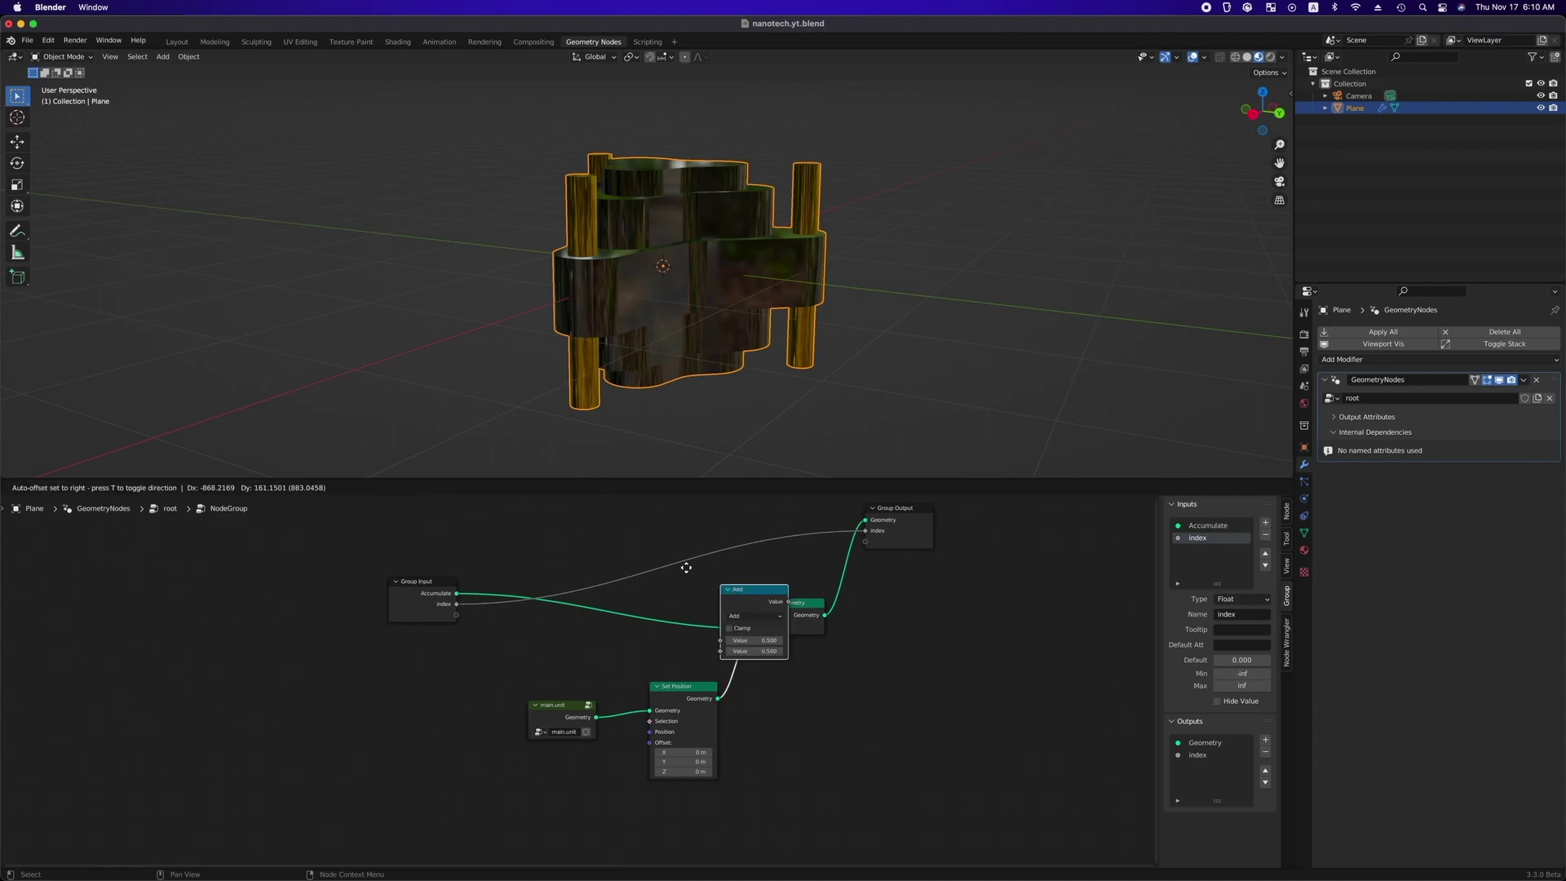
pyautogui.click(667, 538)
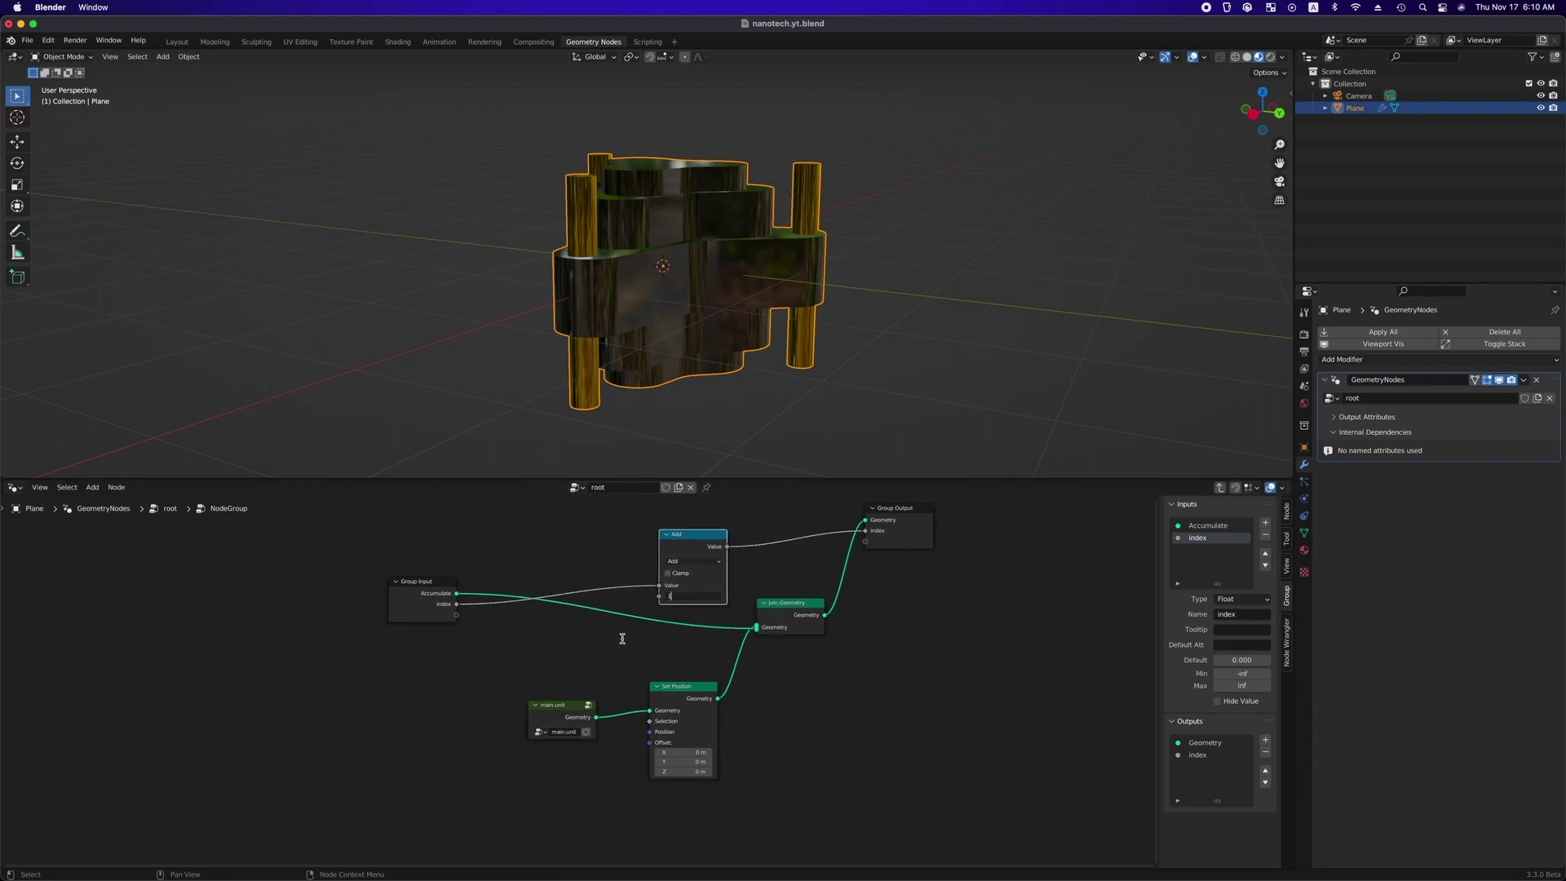
# Move the main.unit node aside, add a Combine XYZ node and connect its Vector to the Set Position Offset.
pyautogui.moveTo(554, 705); pyautogui.dragTo(293, 706)
pyautogui.hotkey('shift', 'a')
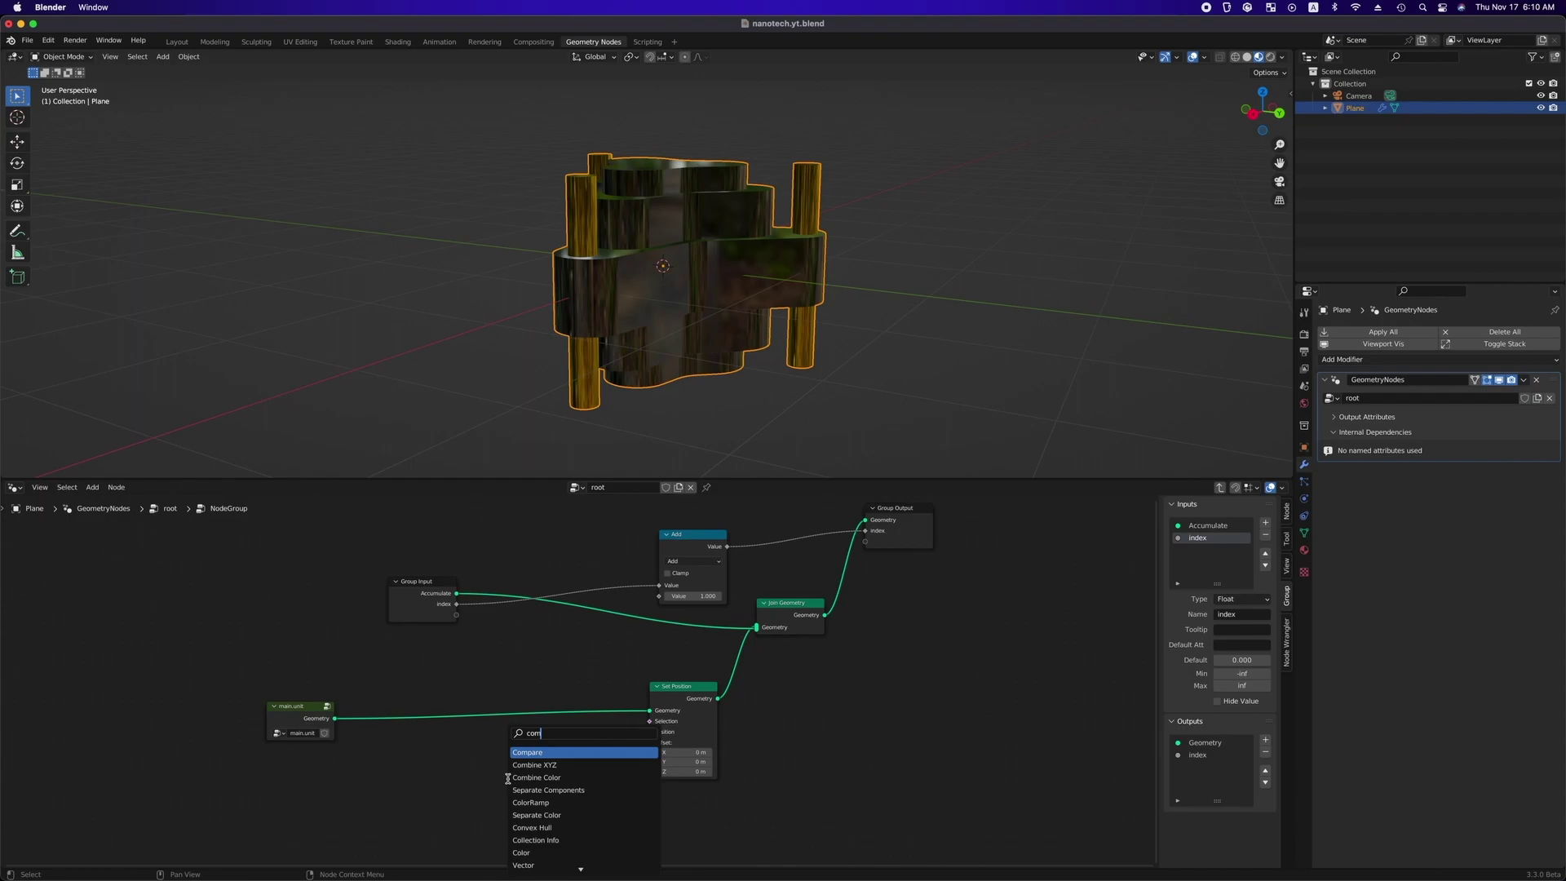
pyautogui.write('com')
pyautogui.click(514, 764)
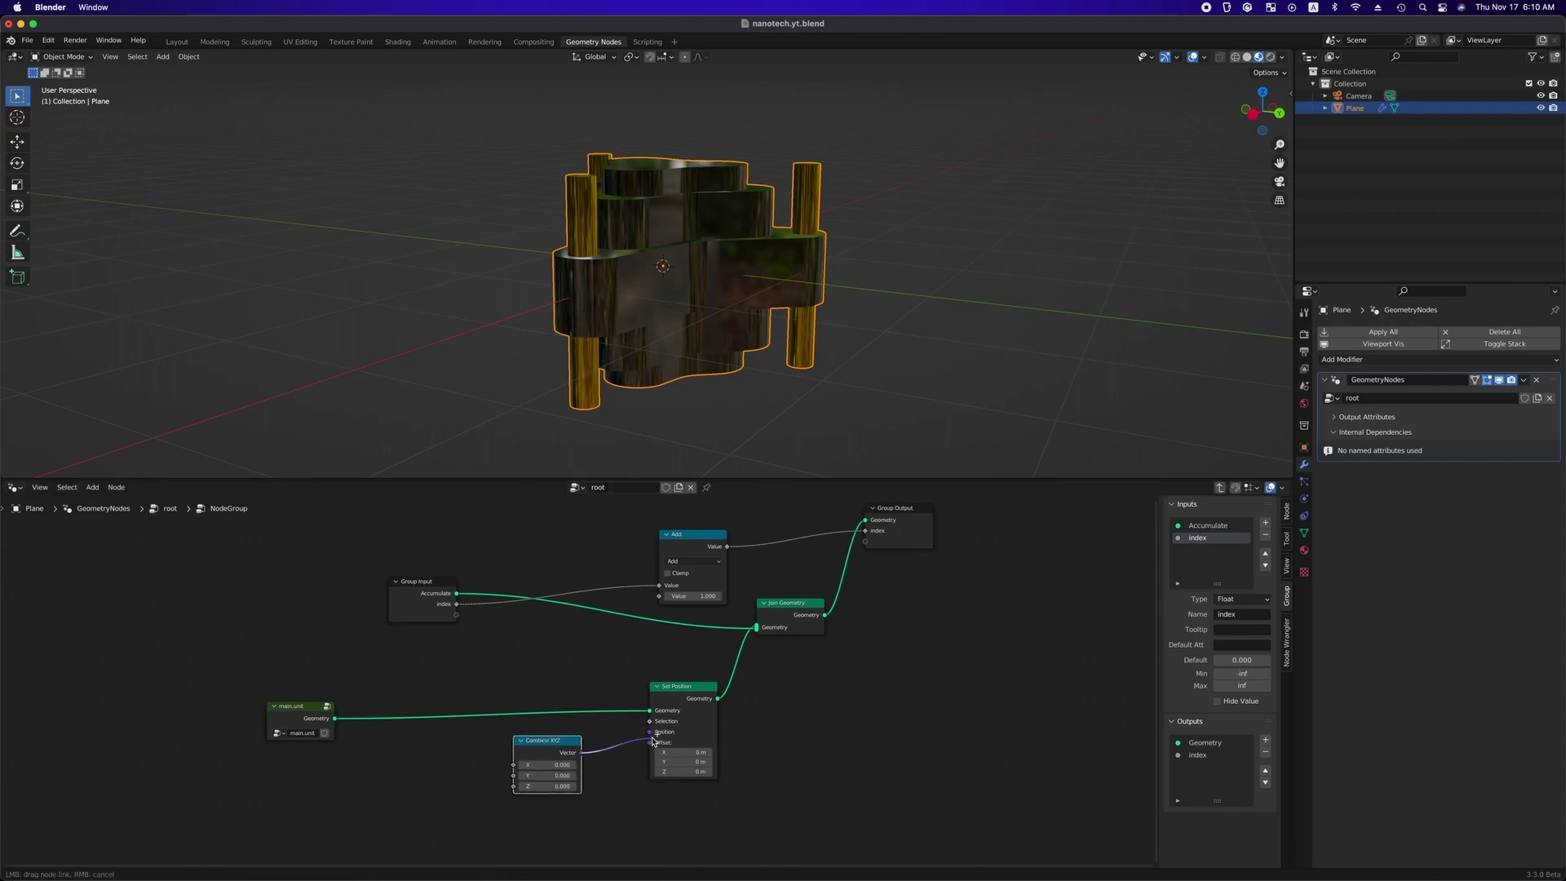
pyautogui.moveTo(653, 741); pyautogui.dragTo(650, 742)
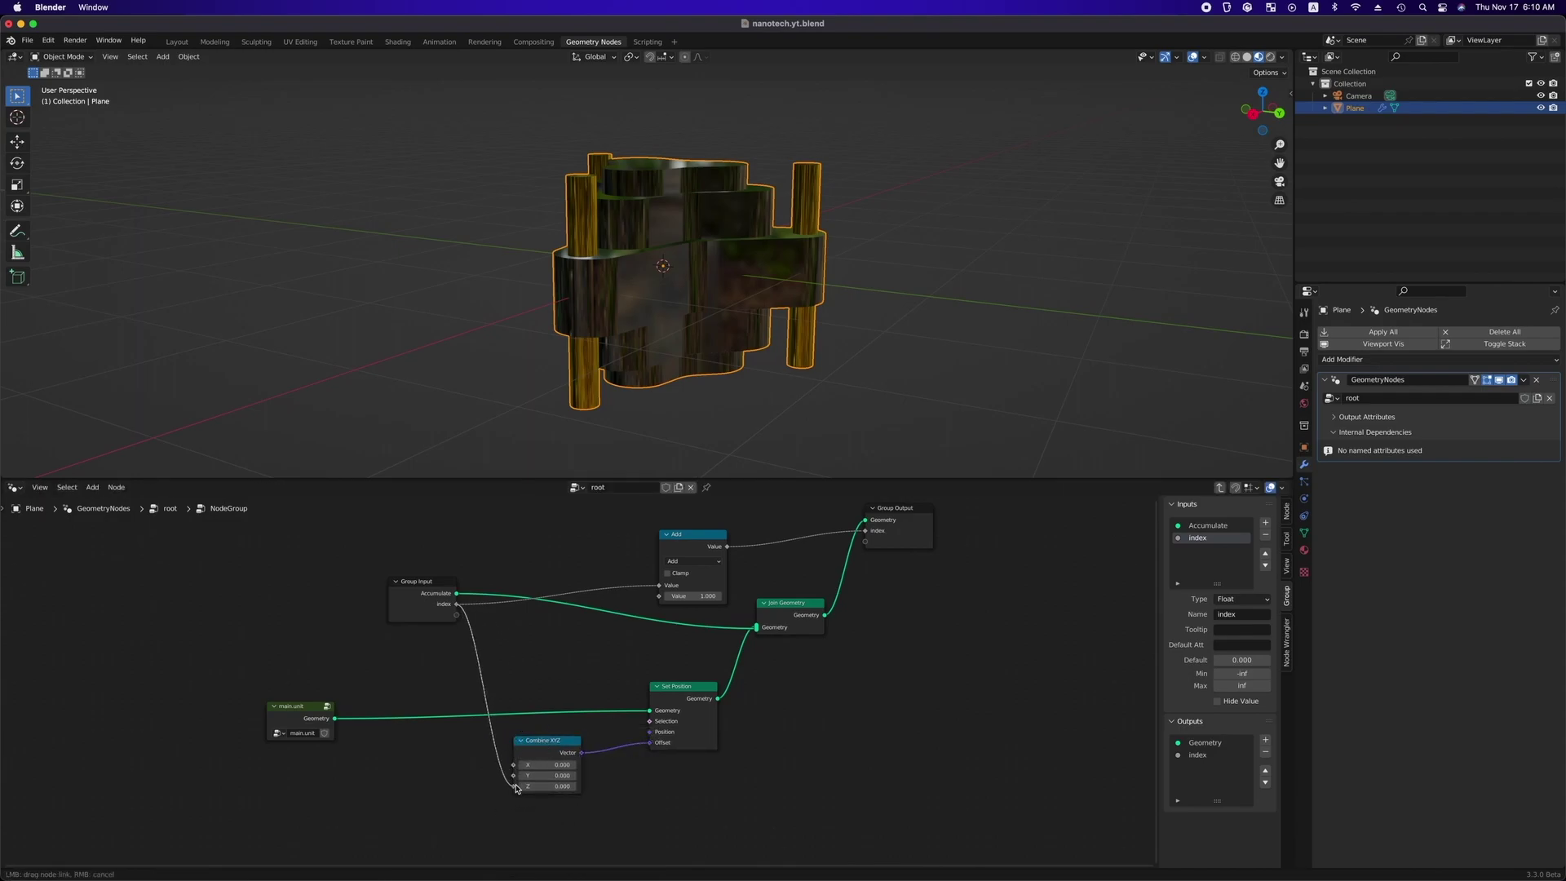
# Feed index into Combine XYZ's Z through a Multiply node with factor 1.56, and tidy the node layout.
pyautogui.hotkey('shift', 'a')
pyautogui.press('Return')
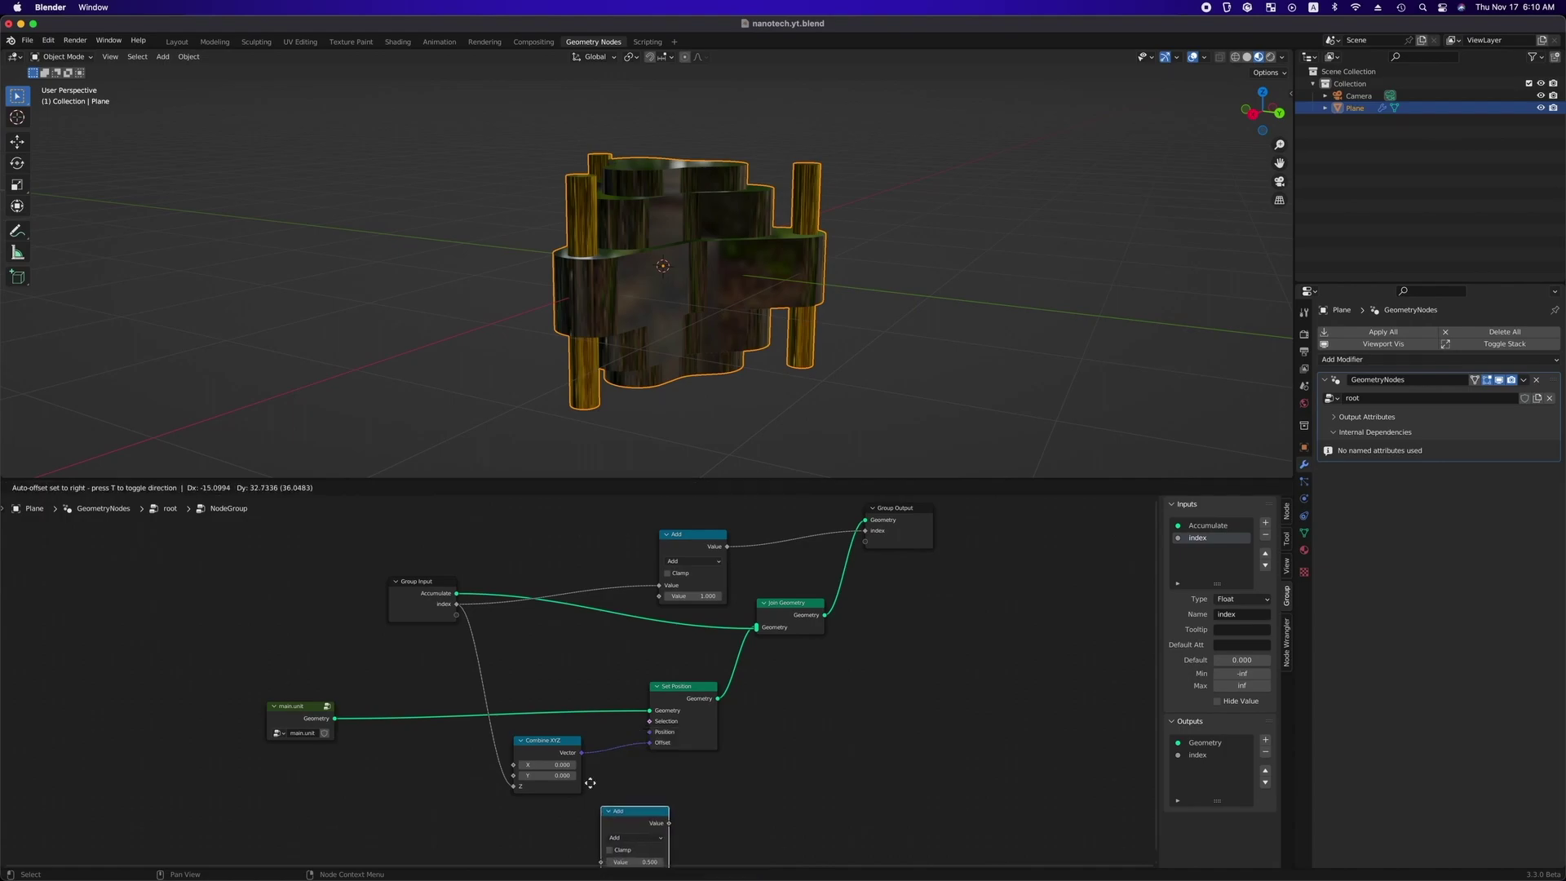
pyautogui.click(526, 645)
pyautogui.click(552, 667)
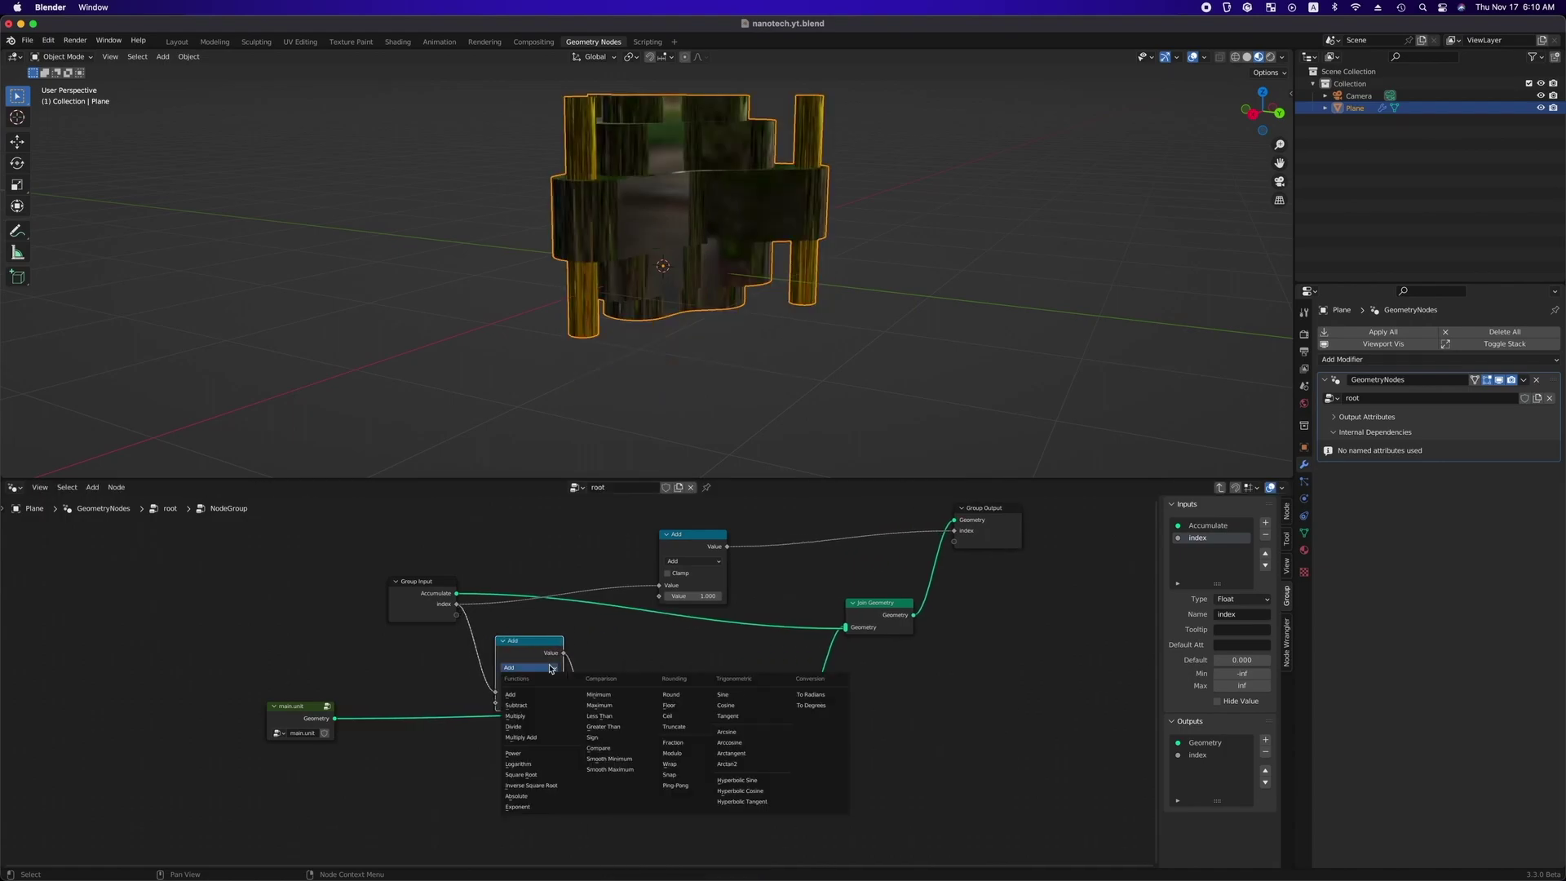
pyautogui.click(529, 717)
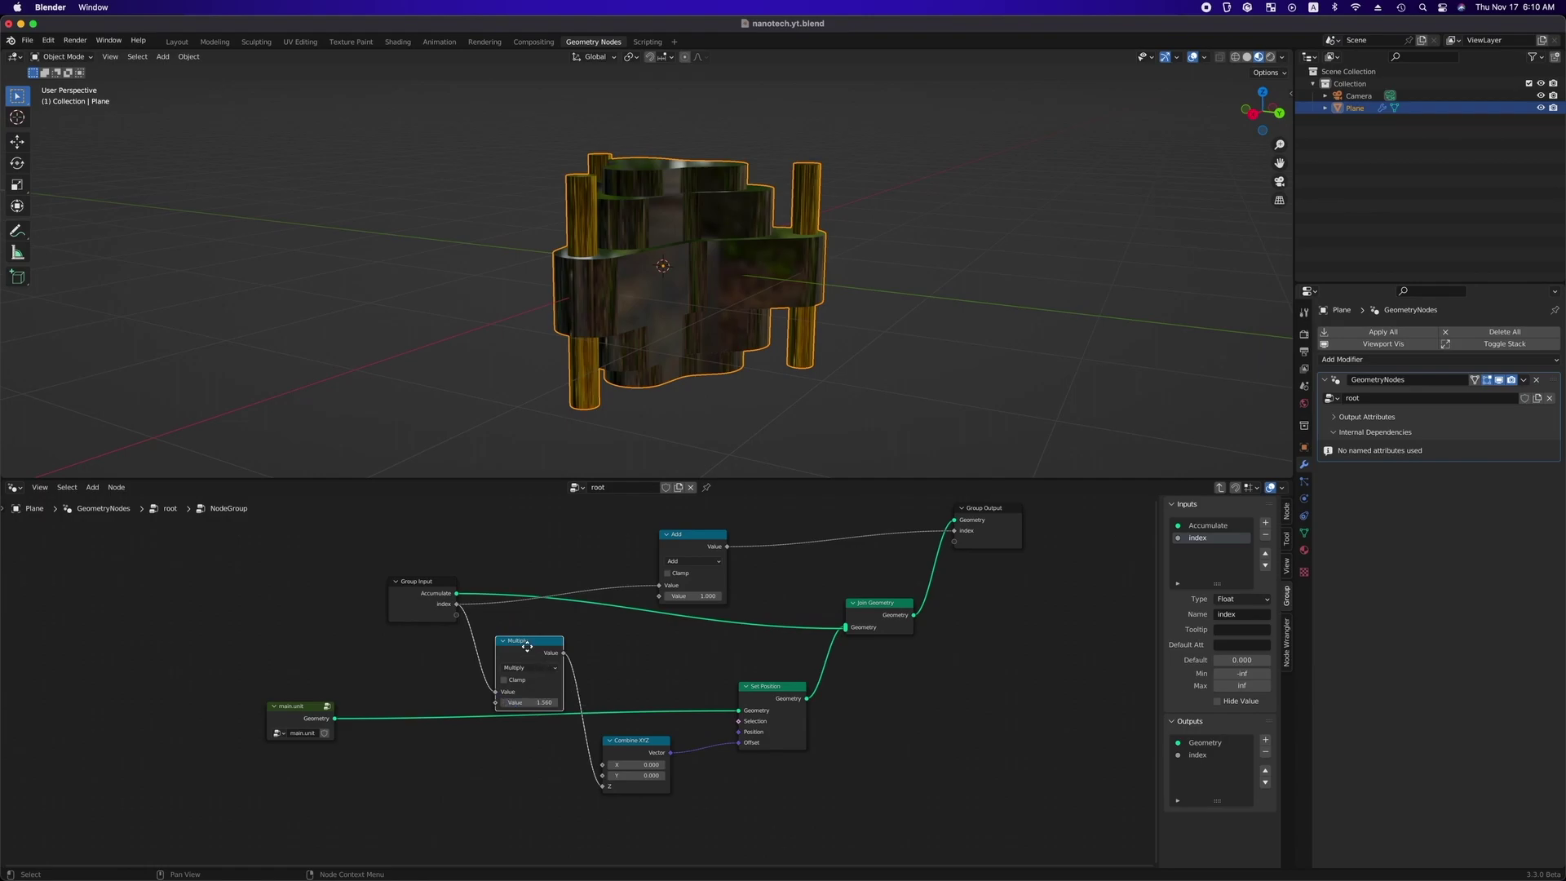
pyautogui.moveTo(527, 645); pyautogui.dragTo(526, 637)
pyautogui.moveTo(295, 703); pyautogui.dragTo(433, 705)
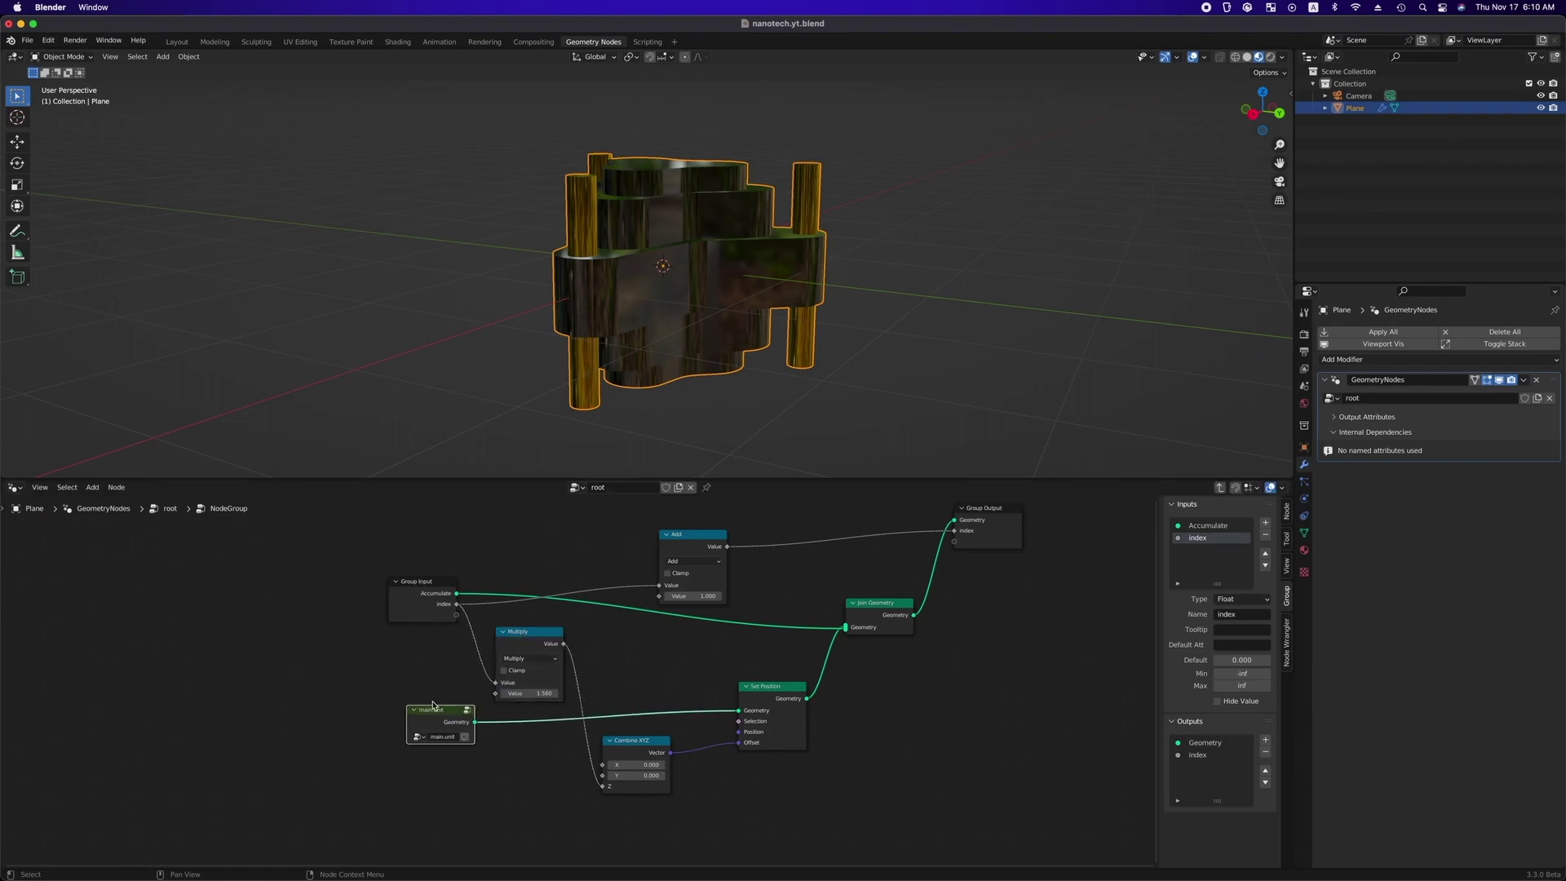
# Leave the group for the root tree and duplicate the NodeGroup node directly below the original.
pyautogui.click(422, 582)
pyautogui.press('Tab')
pyautogui.hotkey('shift', 'd')
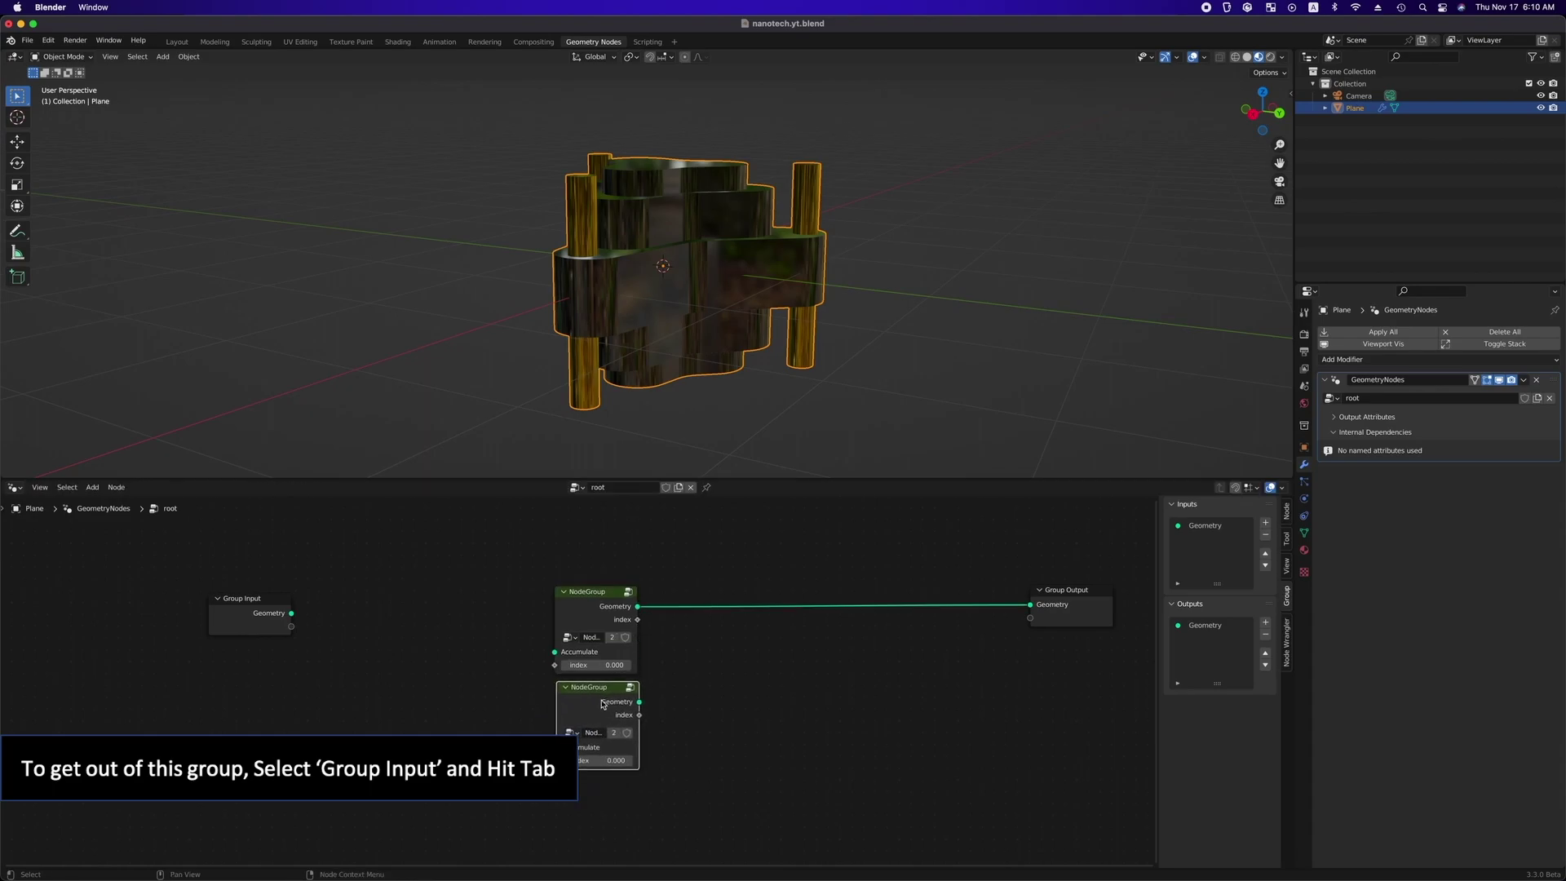
pyautogui.moveTo(635, 699); pyautogui.dragTo(636, 704)
pyautogui.scroll(-2, 636, 717)
pyautogui.keyDown('ctrl'); pyautogui.scroll(-1, 636, 717); pyautogui.keyUp('ctrl')
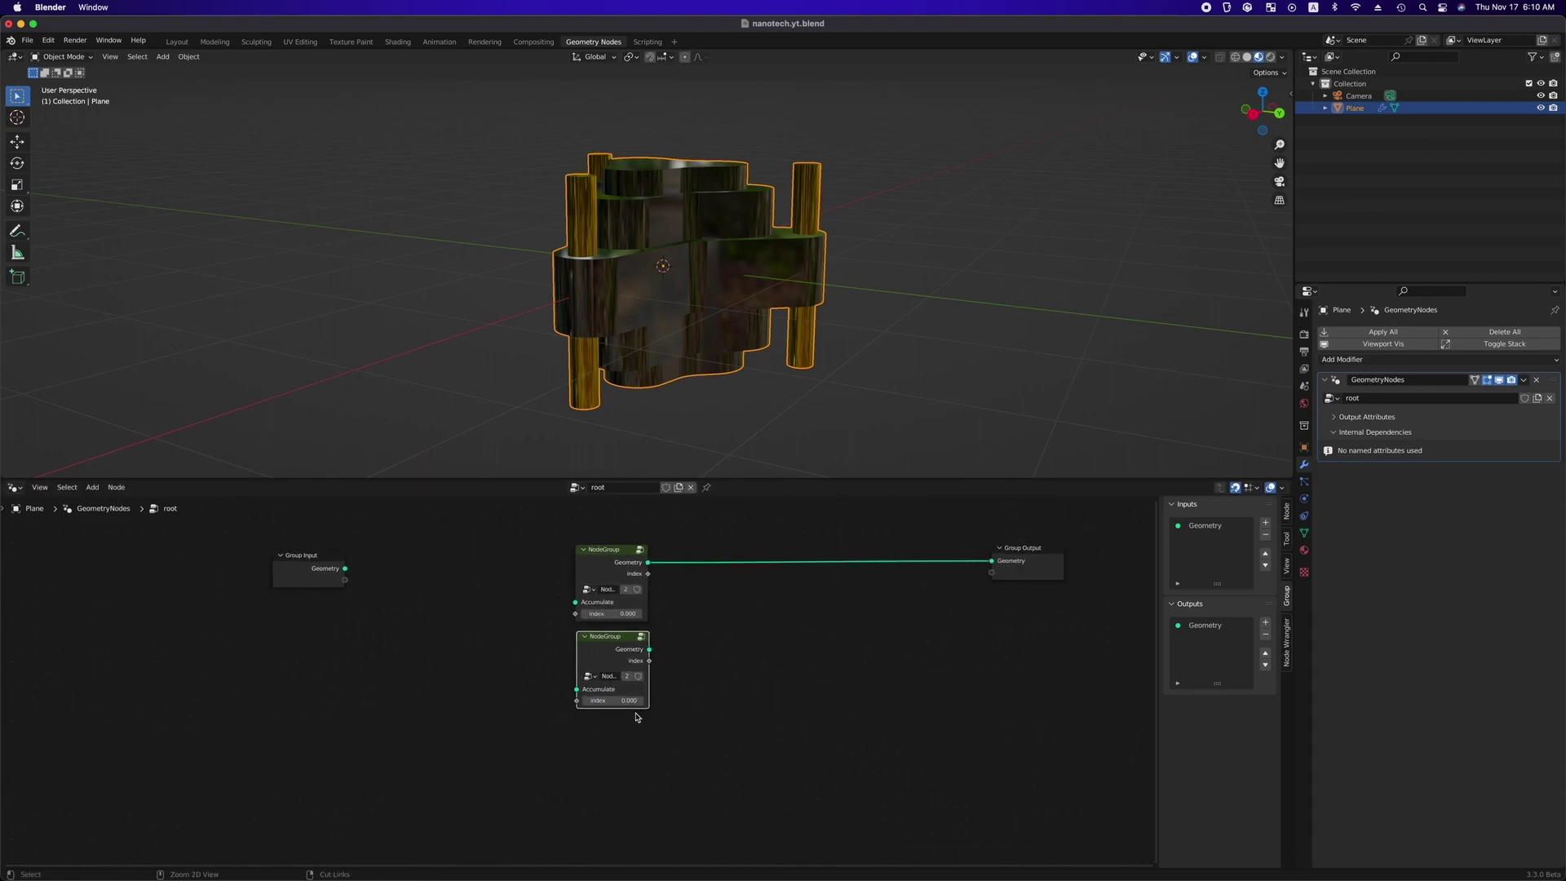
# Duplicate NodeGroup further to form a column of five, with geometry and index outputs chained into the next node's inputs.
pyautogui.scroll(-3, 638, 717)
pyautogui.hotkey('shift', 'd')
pyautogui.click(599, 757)
pyautogui.hotkey('shift', 'd')
pyautogui.click(602, 808)
pyautogui.moveTo(551, 618); pyautogui.dragTo(604, 809)
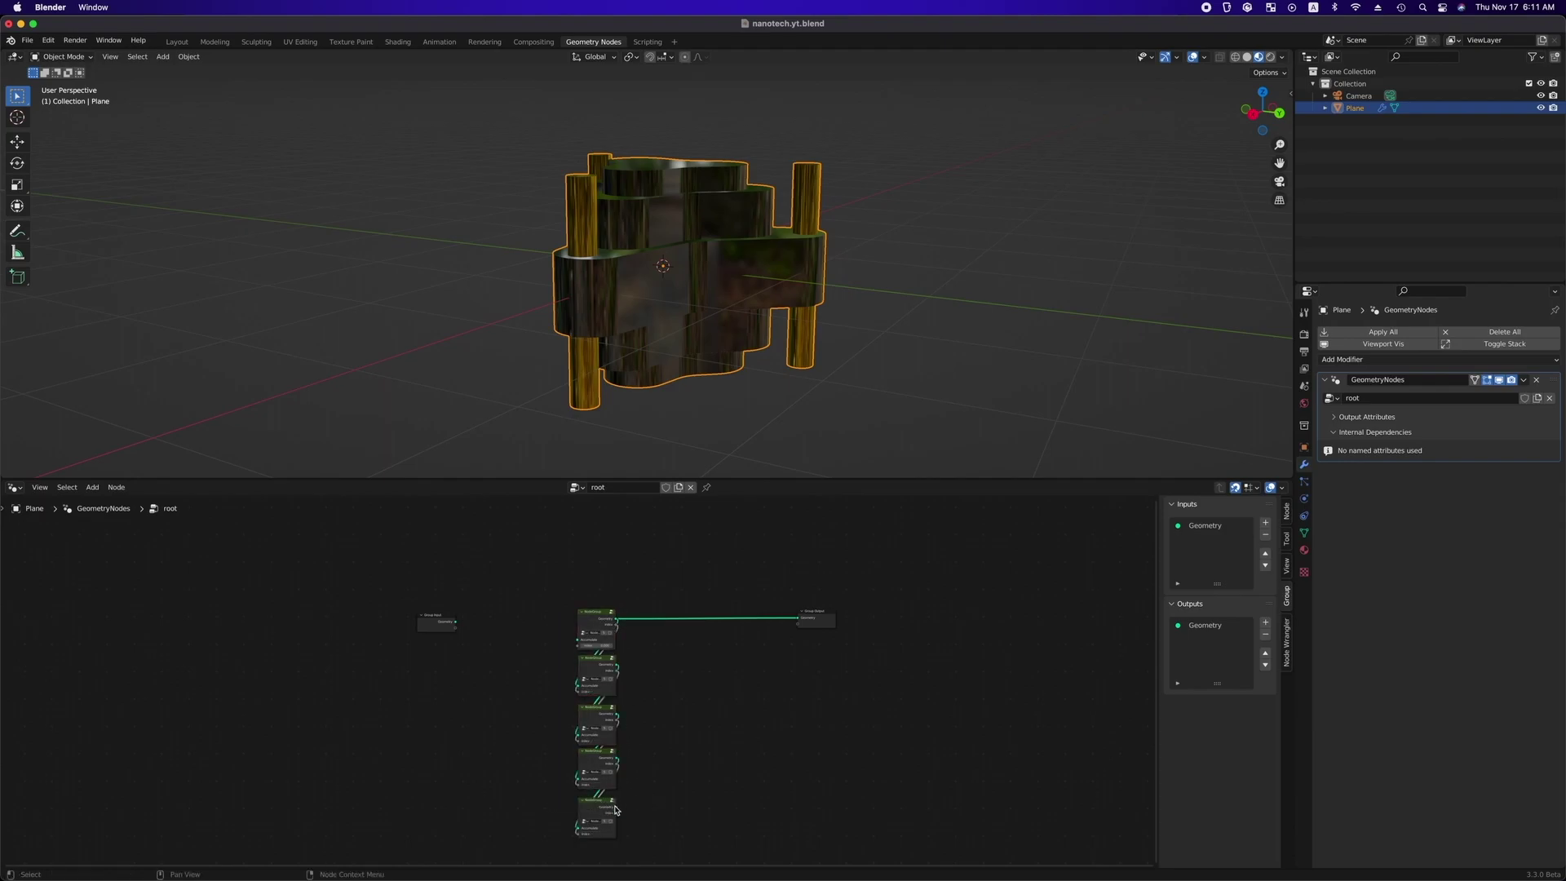
# Cut the link to Group Output and duplicate the five-node column three times to form four columns.
pyautogui.keyDown('ctrl'); pyautogui.moveTo(741, 604); pyautogui.dragTo(742, 643, button='right'); pyautogui.keyUp('ctrl')
pyautogui.hotkey('shift', 'd')
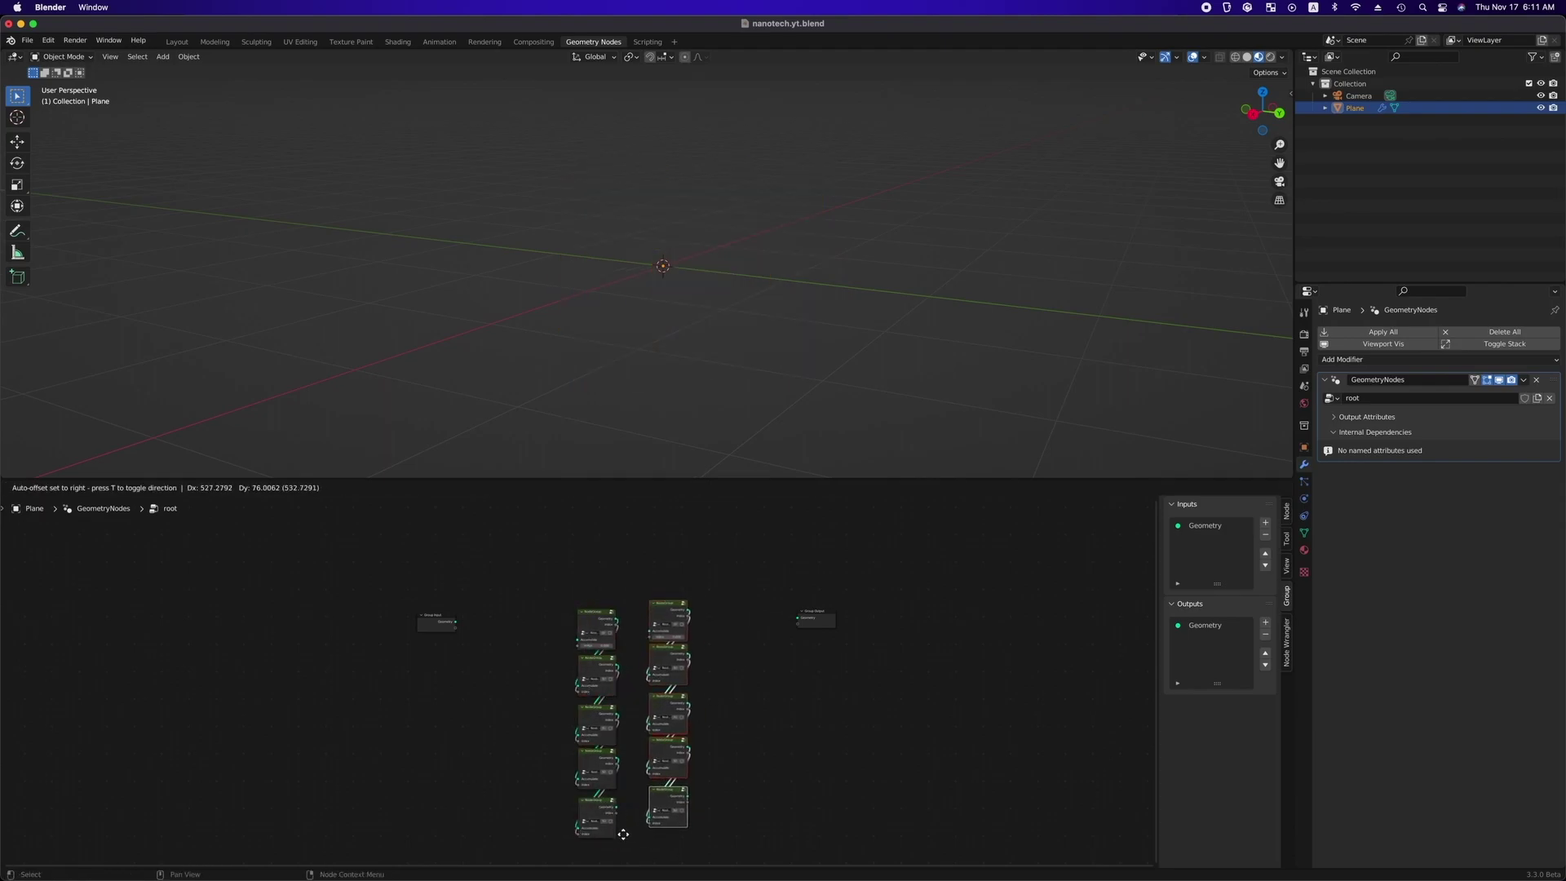
pyautogui.click(605, 835)
pyautogui.hotkey('shift', 'd')
pyautogui.click(650, 837)
pyautogui.hotkey('shift', 'd')
pyautogui.click(694, 835)
# Link the four columns into one chain and connect the last NodeGroup's Geometry to Group Output.
pyautogui.moveTo(762, 587); pyautogui.dragTo(571, 836)
pyautogui.press('f')
pyautogui.click(761, 805)
pyautogui.moveTo(801, 630); pyautogui.dragTo(798, 617)
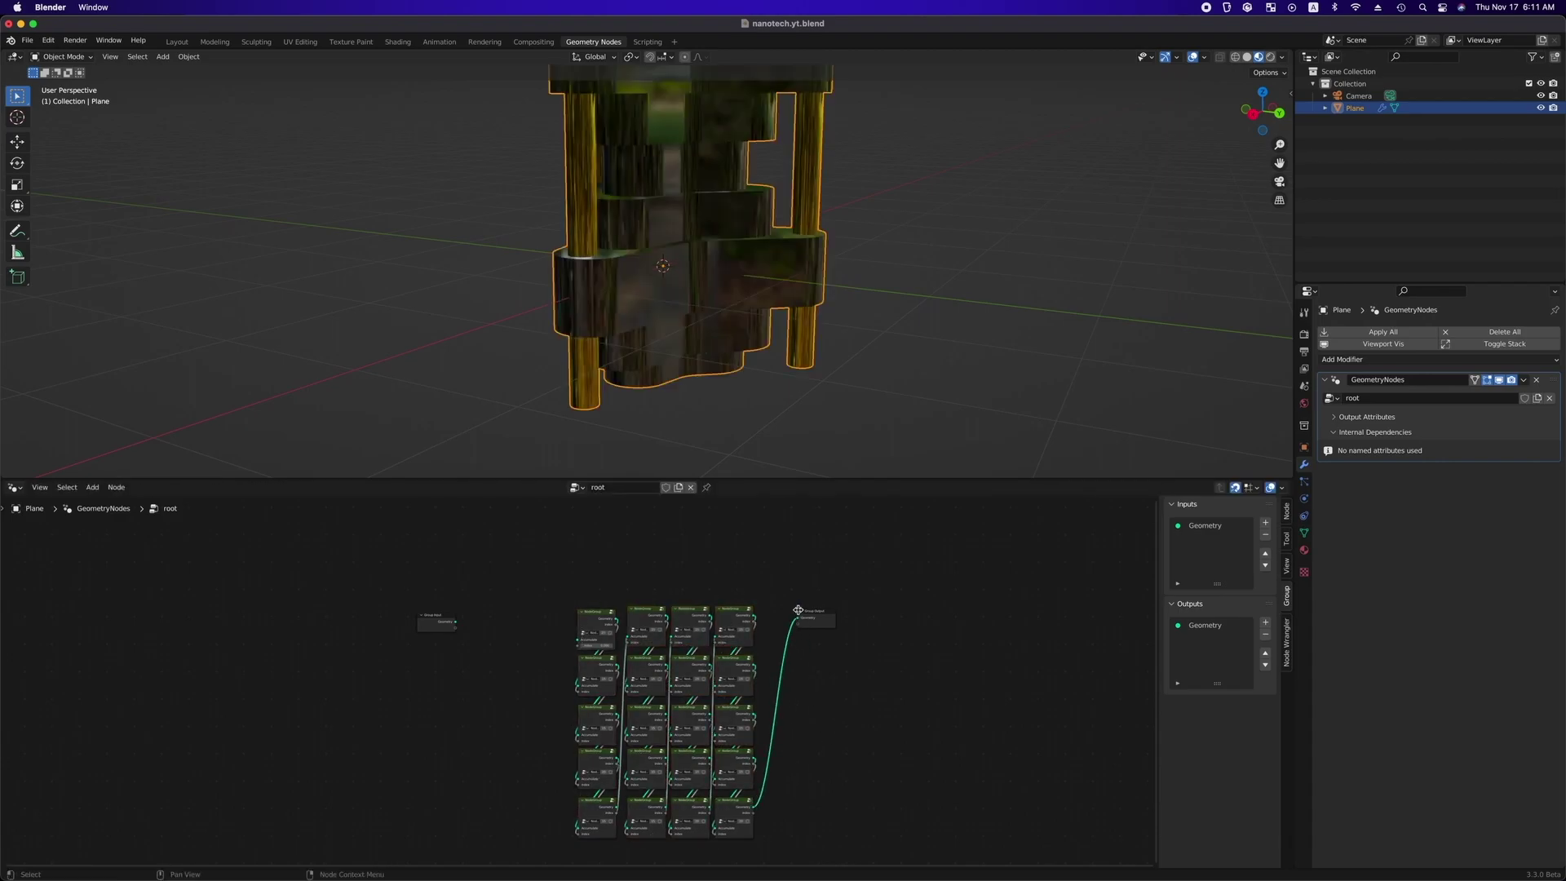
# Show the tower in front orthographic view with solid X-ray shading and deselect everything.
pyautogui.keyDown('ctrl'); pyautogui.scroll(-5, 795, 308); pyautogui.keyUp('ctrl')
pyautogui.keyDown('shift'); pyautogui.scroll(3, 795, 307); pyautogui.keyUp('shift')
pyautogui.keyDown('ctrl'); pyautogui.scroll(-5, 795, 307); pyautogui.keyUp('ctrl')
pyautogui.press('KP_1')
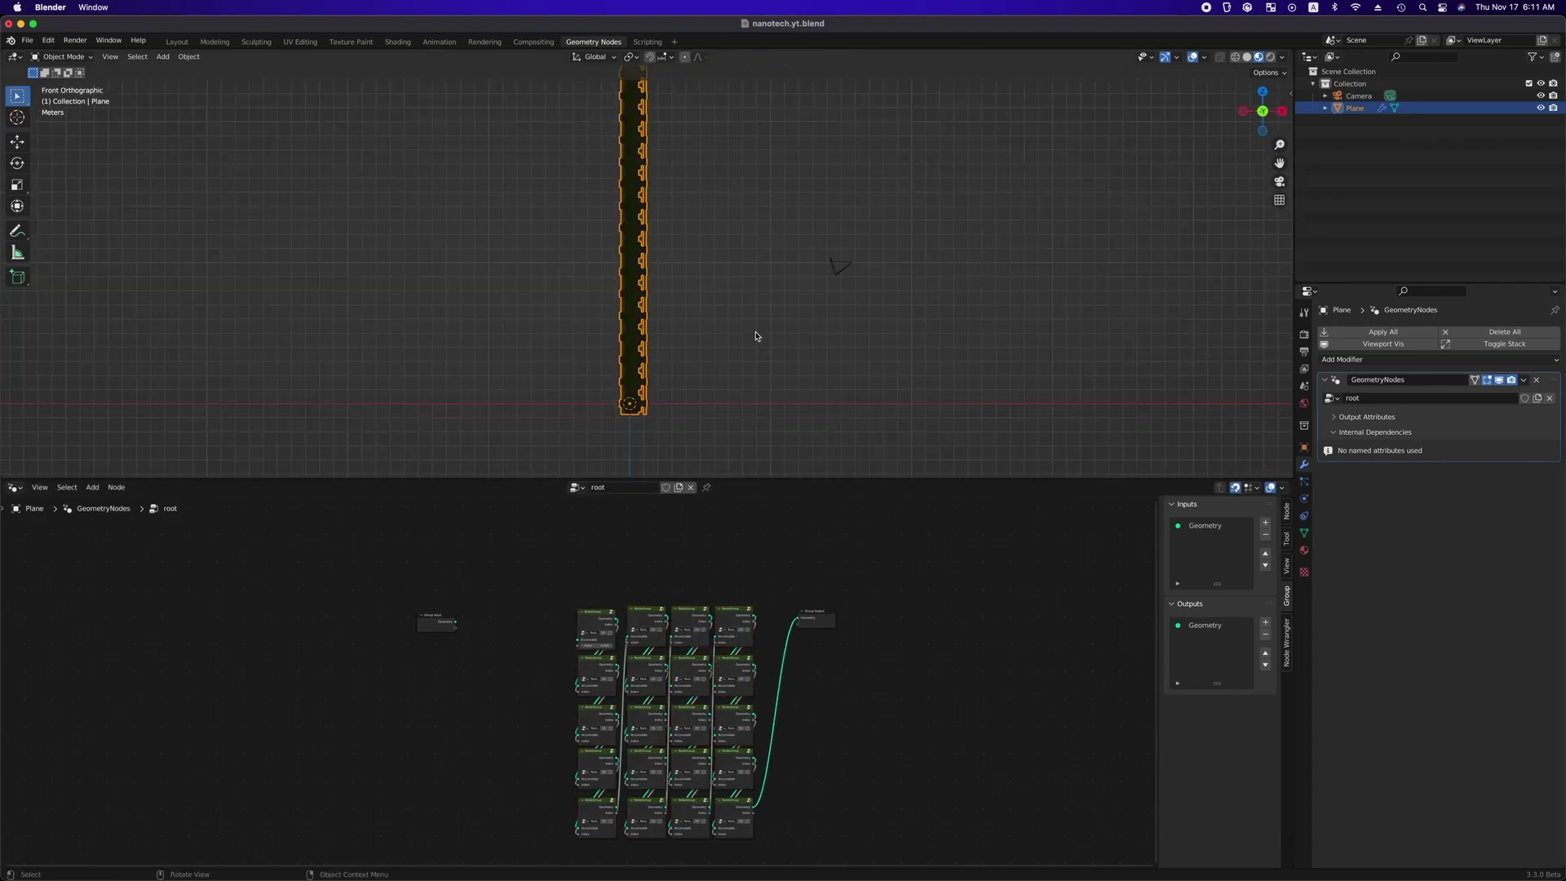
pyautogui.click(1246, 57)
pyautogui.keyDown('shift'); pyautogui.scroll(-3, 818, 333); pyautogui.keyUp('shift')
pyautogui.hotkey('alt', 'z')
pyautogui.hotkey('alt', 'a')
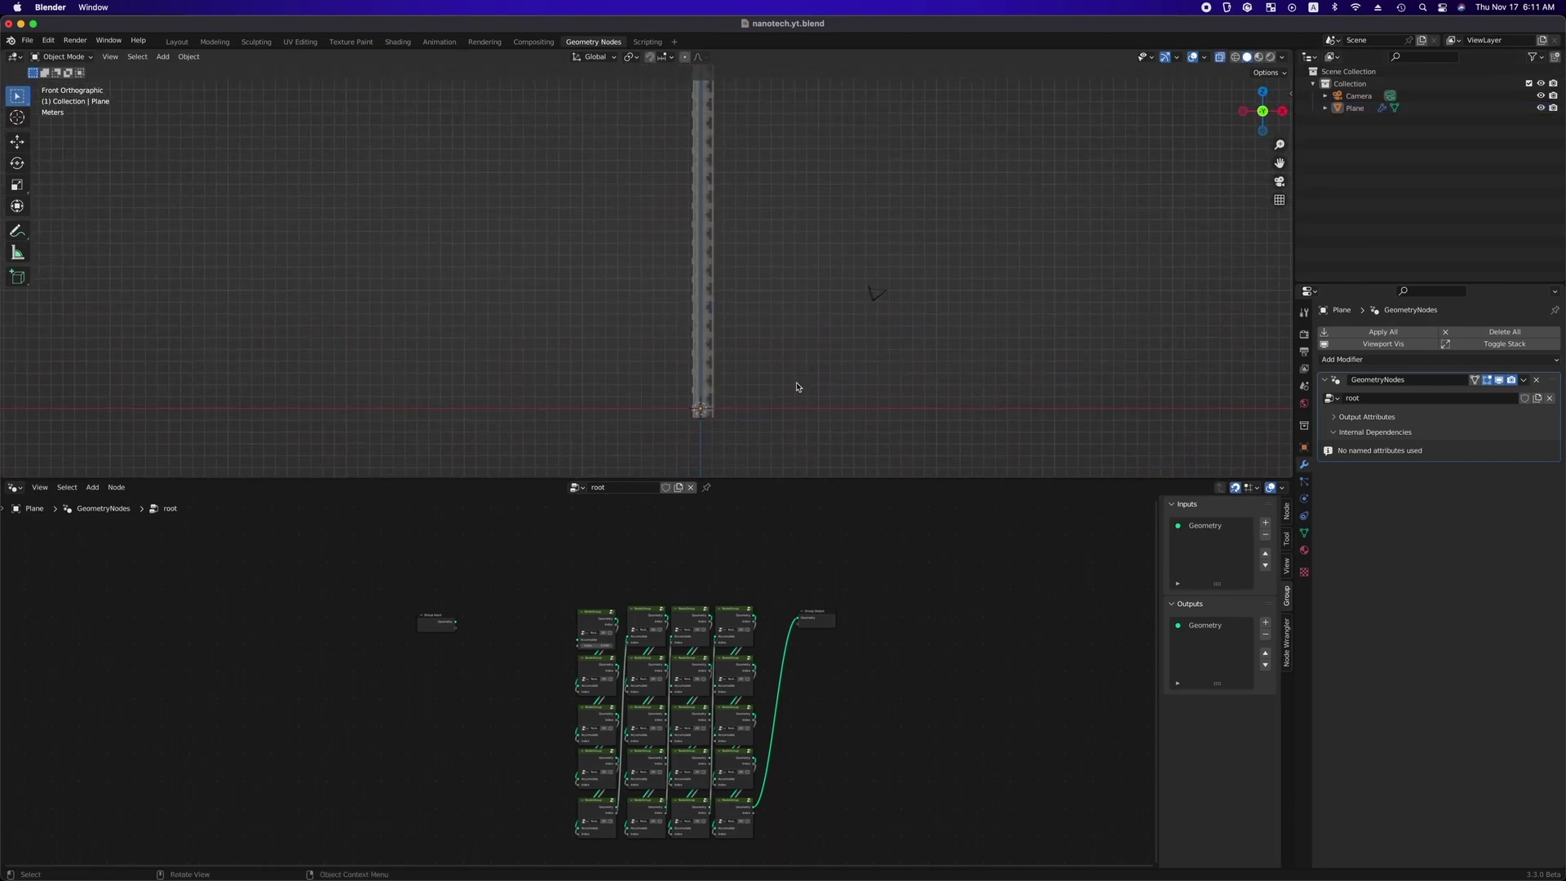
# Add an armature at the tower's base and enter its Edit Mode.
pyautogui.hotkey('shift', 'a')
pyautogui.click(786, 477)
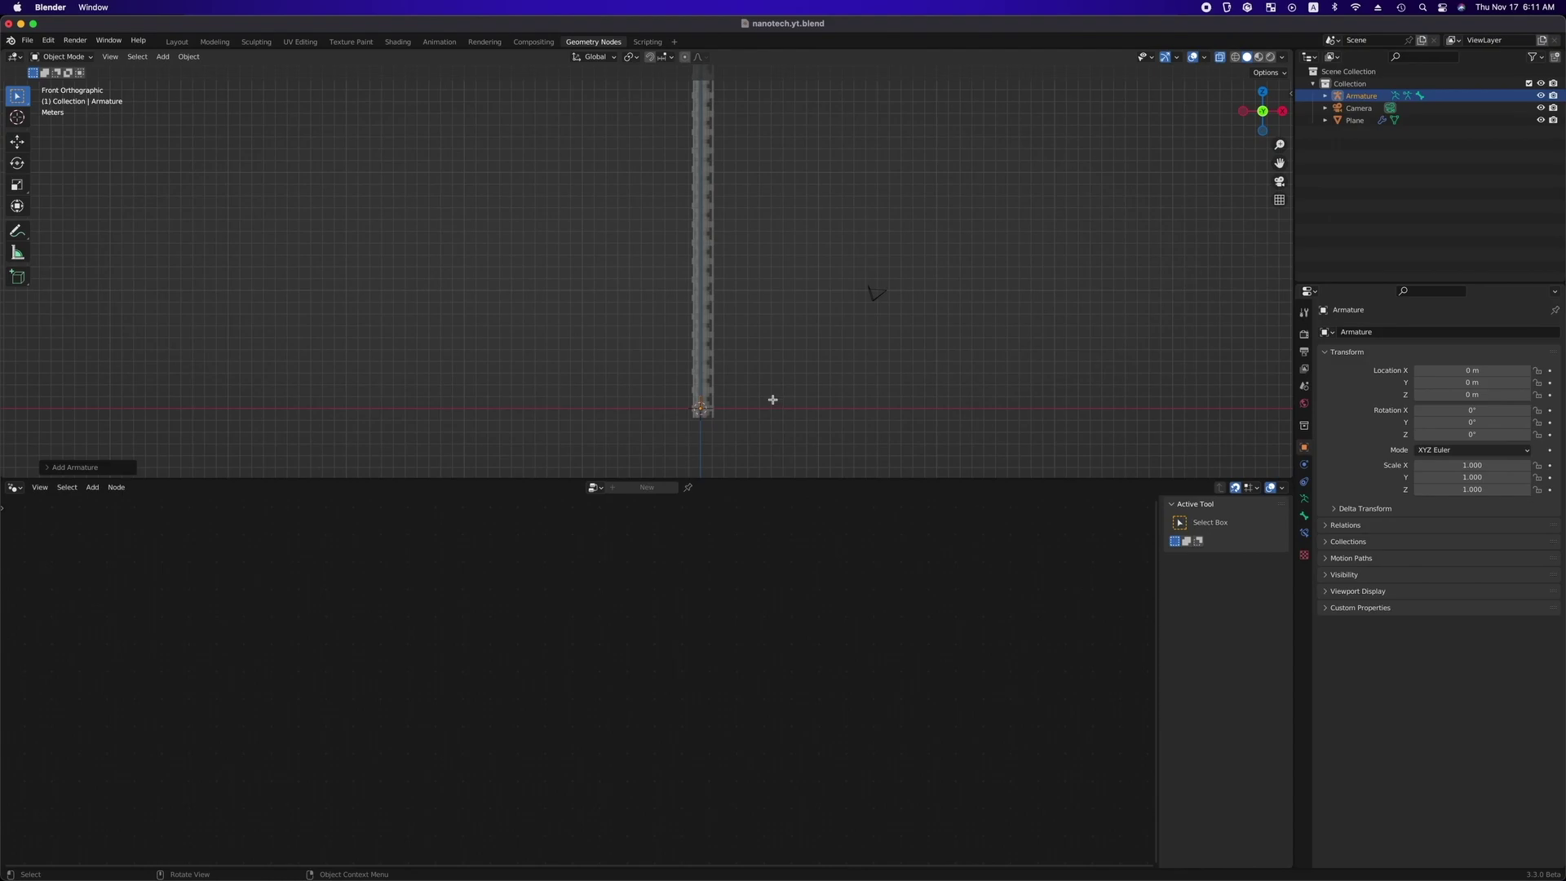
pyautogui.press('Tab')
# In the right orthographic view, raise the bone's tip from the base to near the tower's top.
pyautogui.scroll(-5, 723, 413)
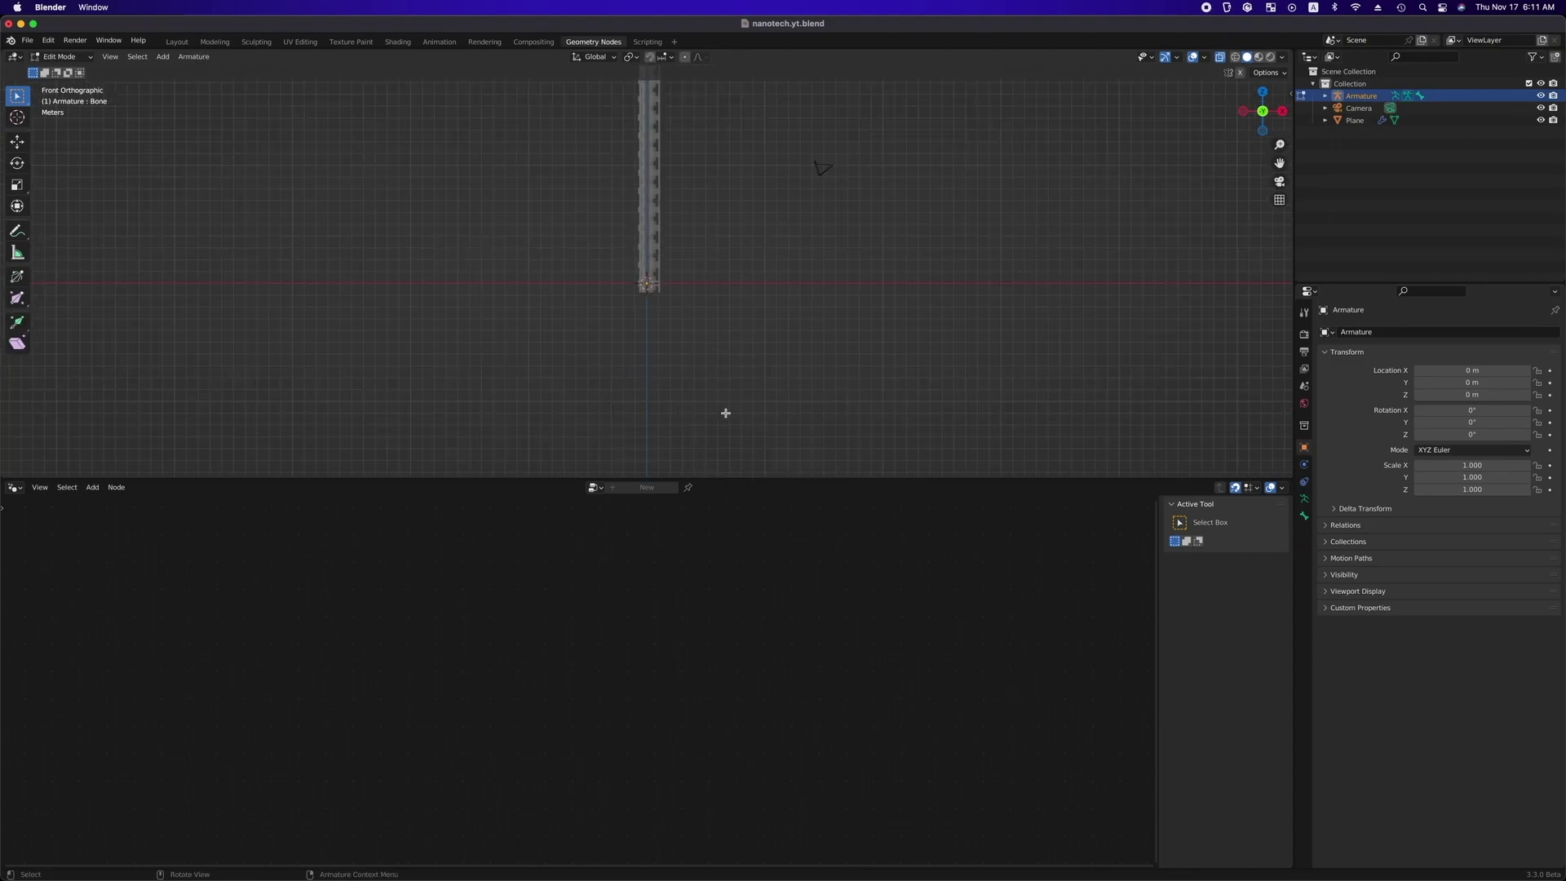
pyautogui.keyDown('ctrl'); pyautogui.scroll(3, 679, 410); pyautogui.keyUp('ctrl')
pyautogui.scroll(-2, 678, 410)
pyautogui.press('`')
pyautogui.press('3')
pyautogui.keyDown('ctrl'); pyautogui.scroll(-10, 678, 410); pyautogui.keyUp('ctrl')
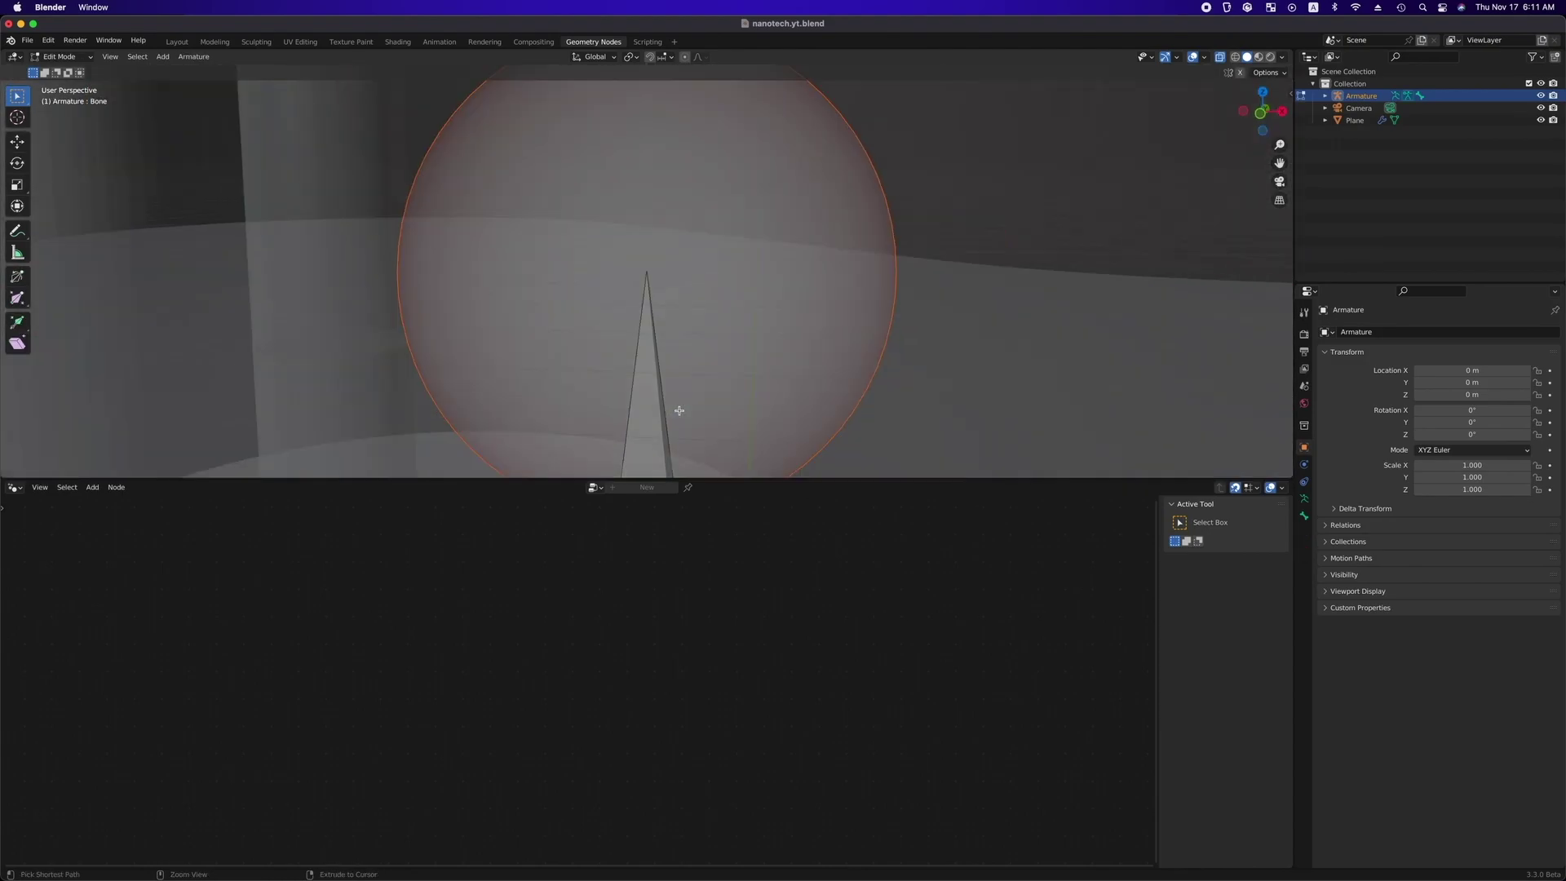
pyautogui.scroll(-6, 679, 410)
pyautogui.press('KP_3')
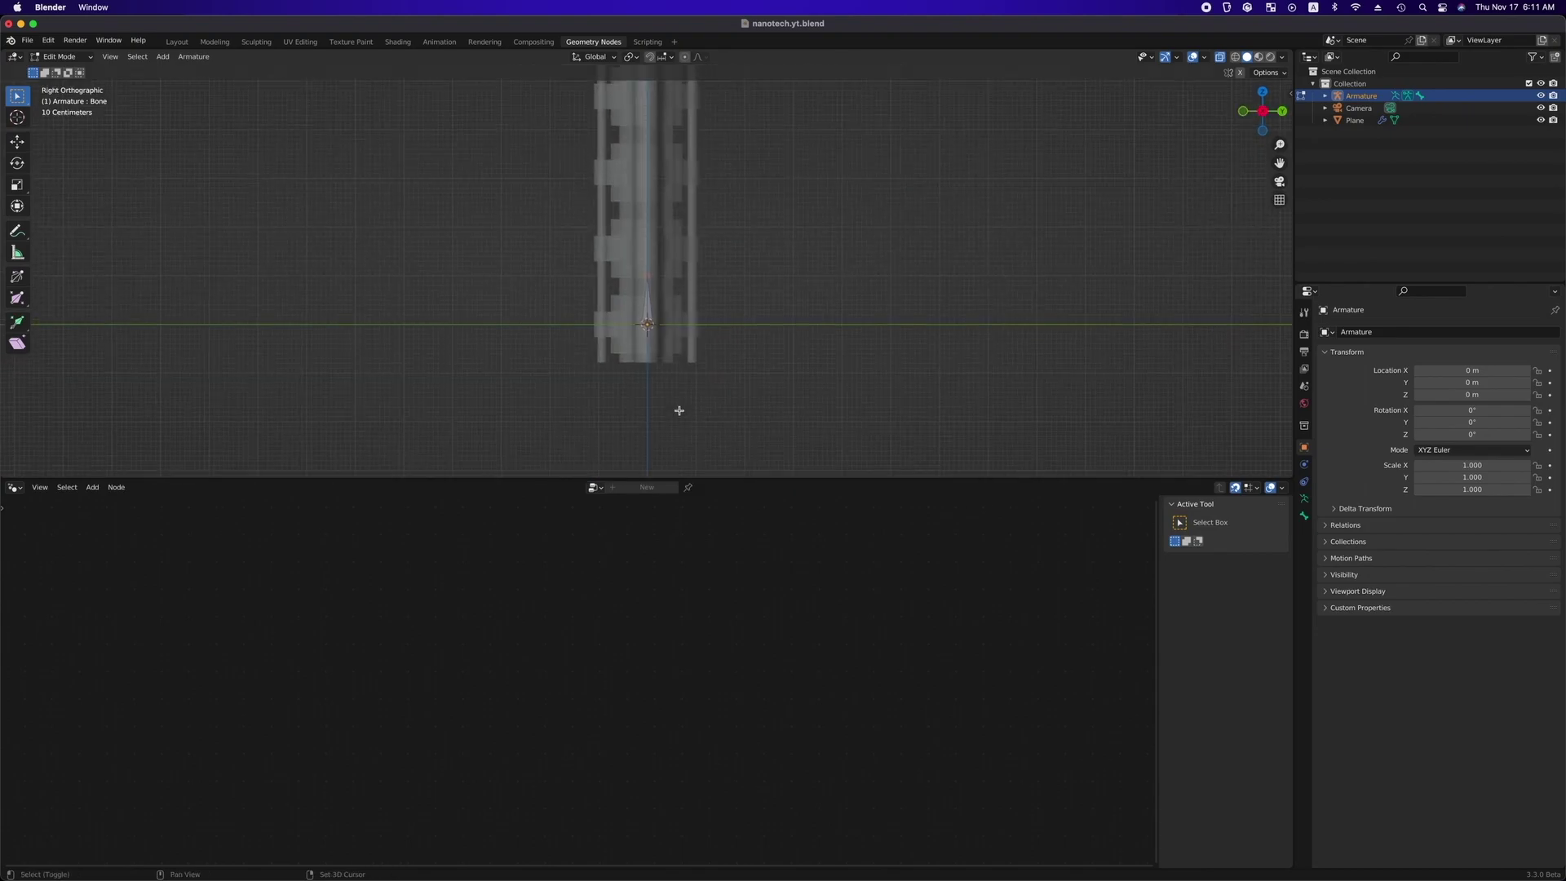
pyautogui.scroll(-5, 679, 410)
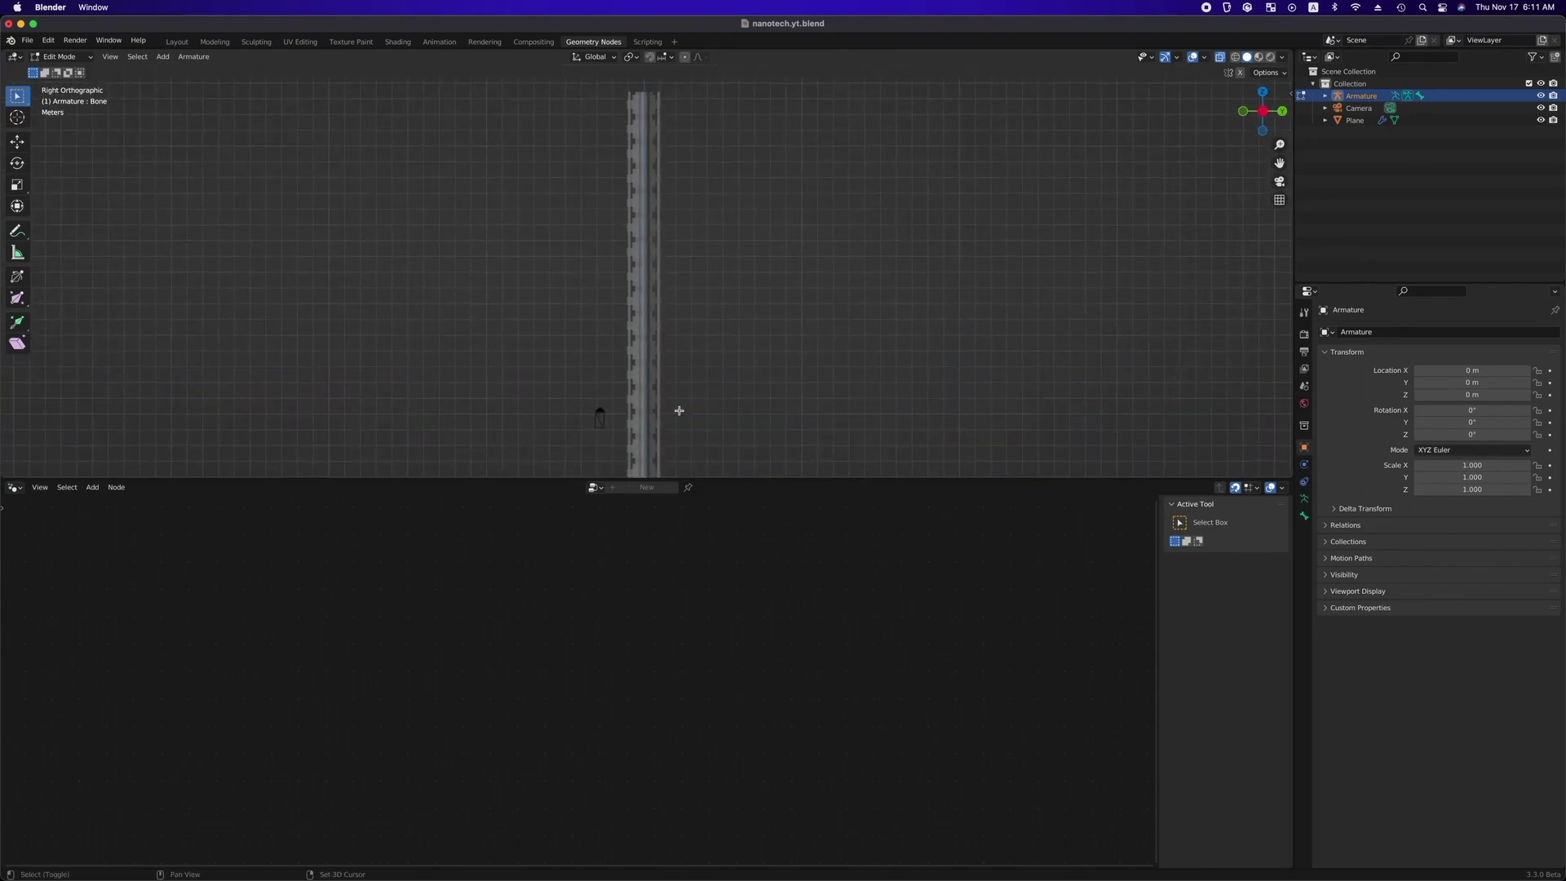
pyautogui.press('g')
pyautogui.click(665, 360)
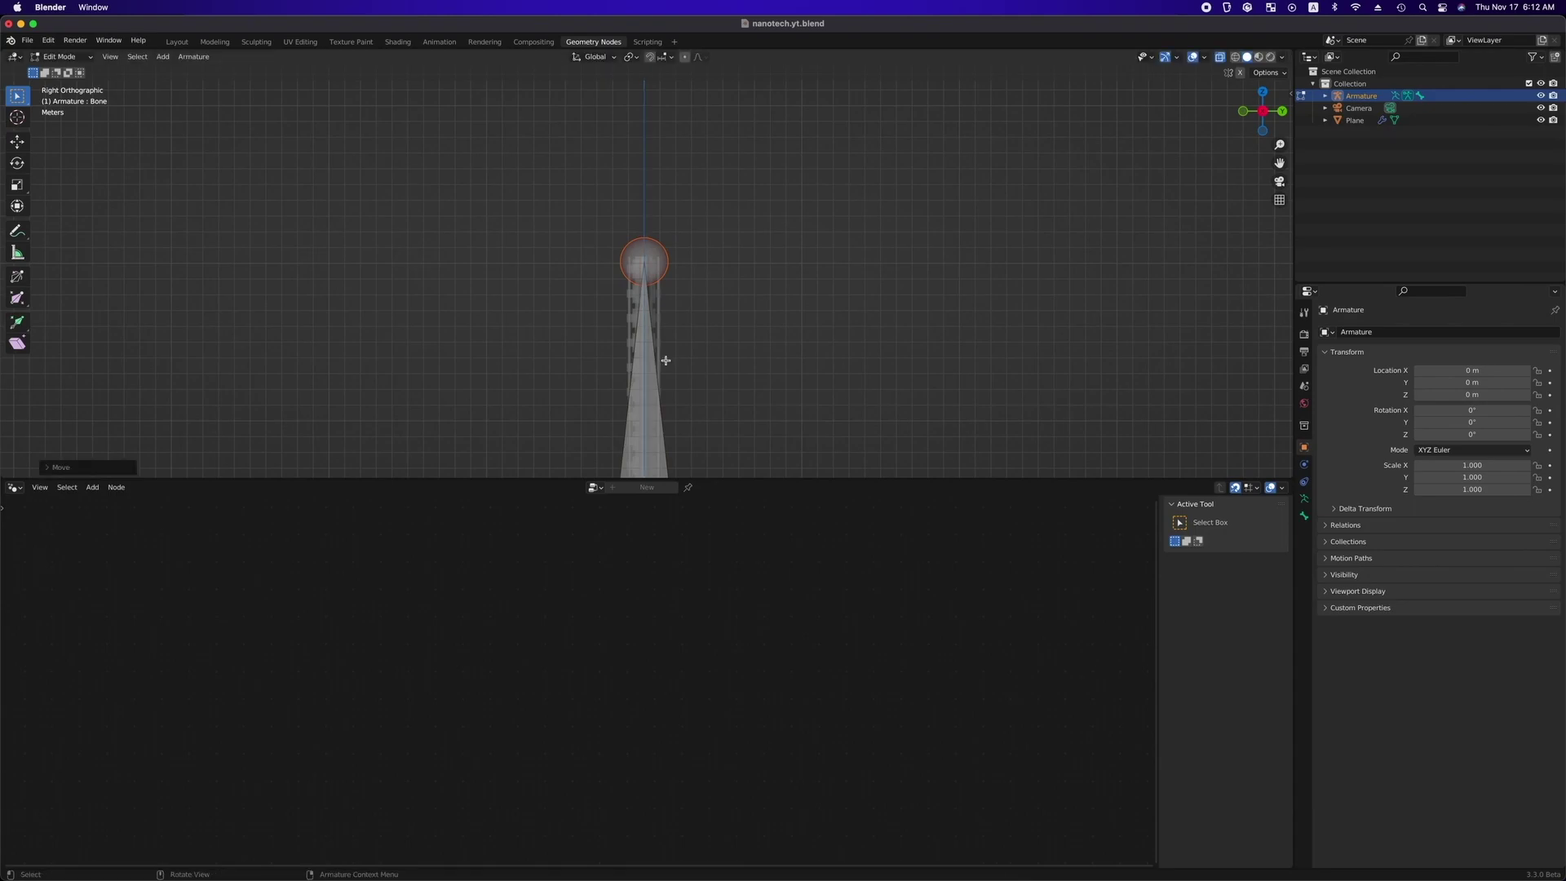
# Adjust the bone tip along Z to line up with the tower's top edge.
pyautogui.scroll(5, 684, 334)
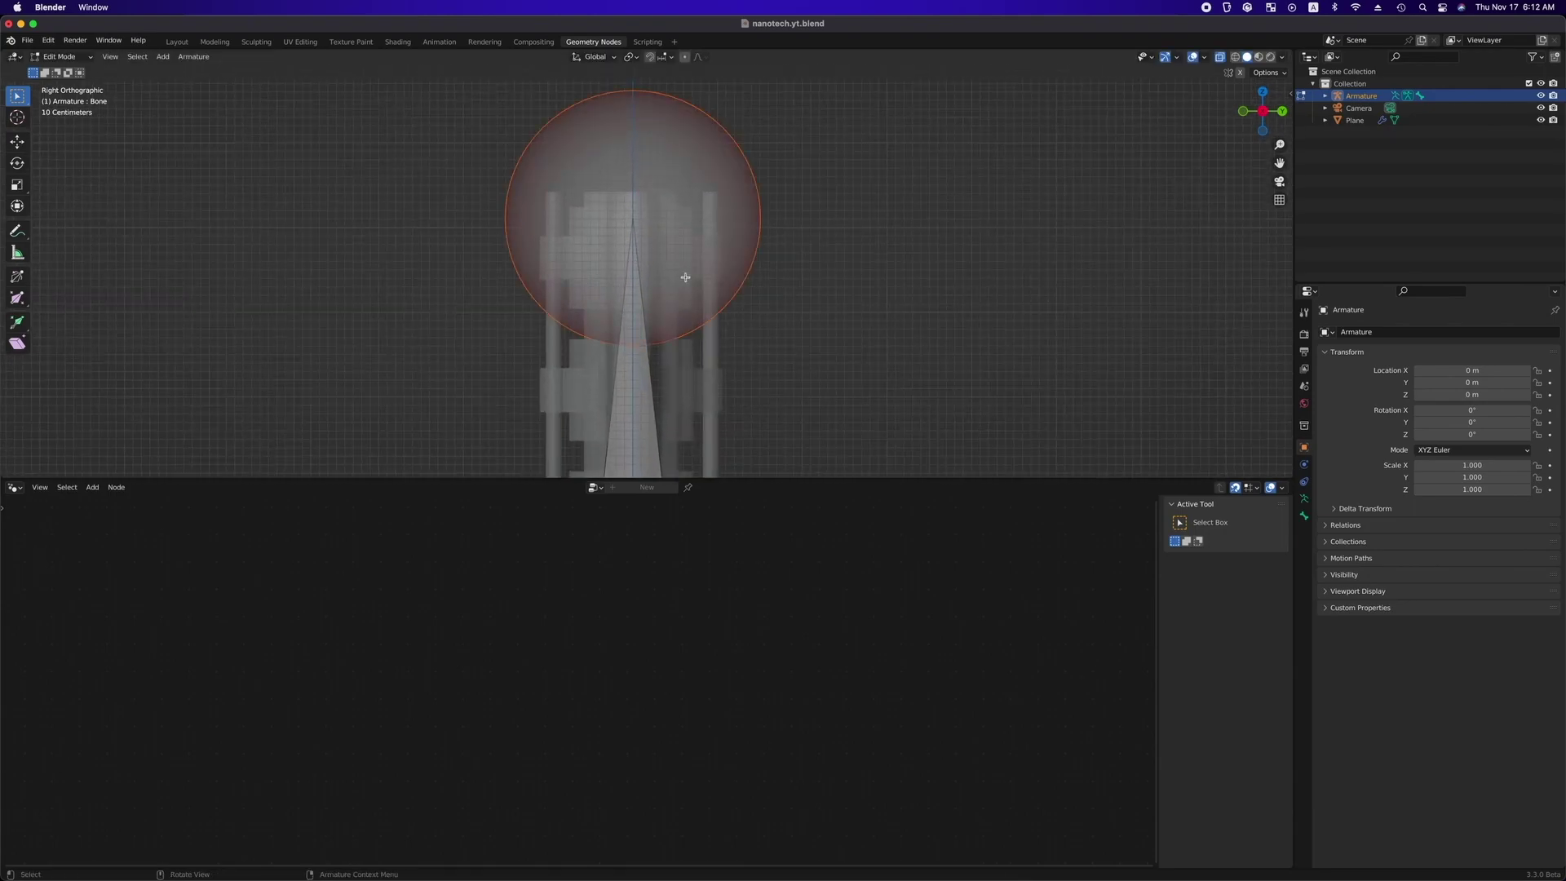
pyautogui.press('g')
pyautogui.press('z')
pyautogui.click(741, 194)
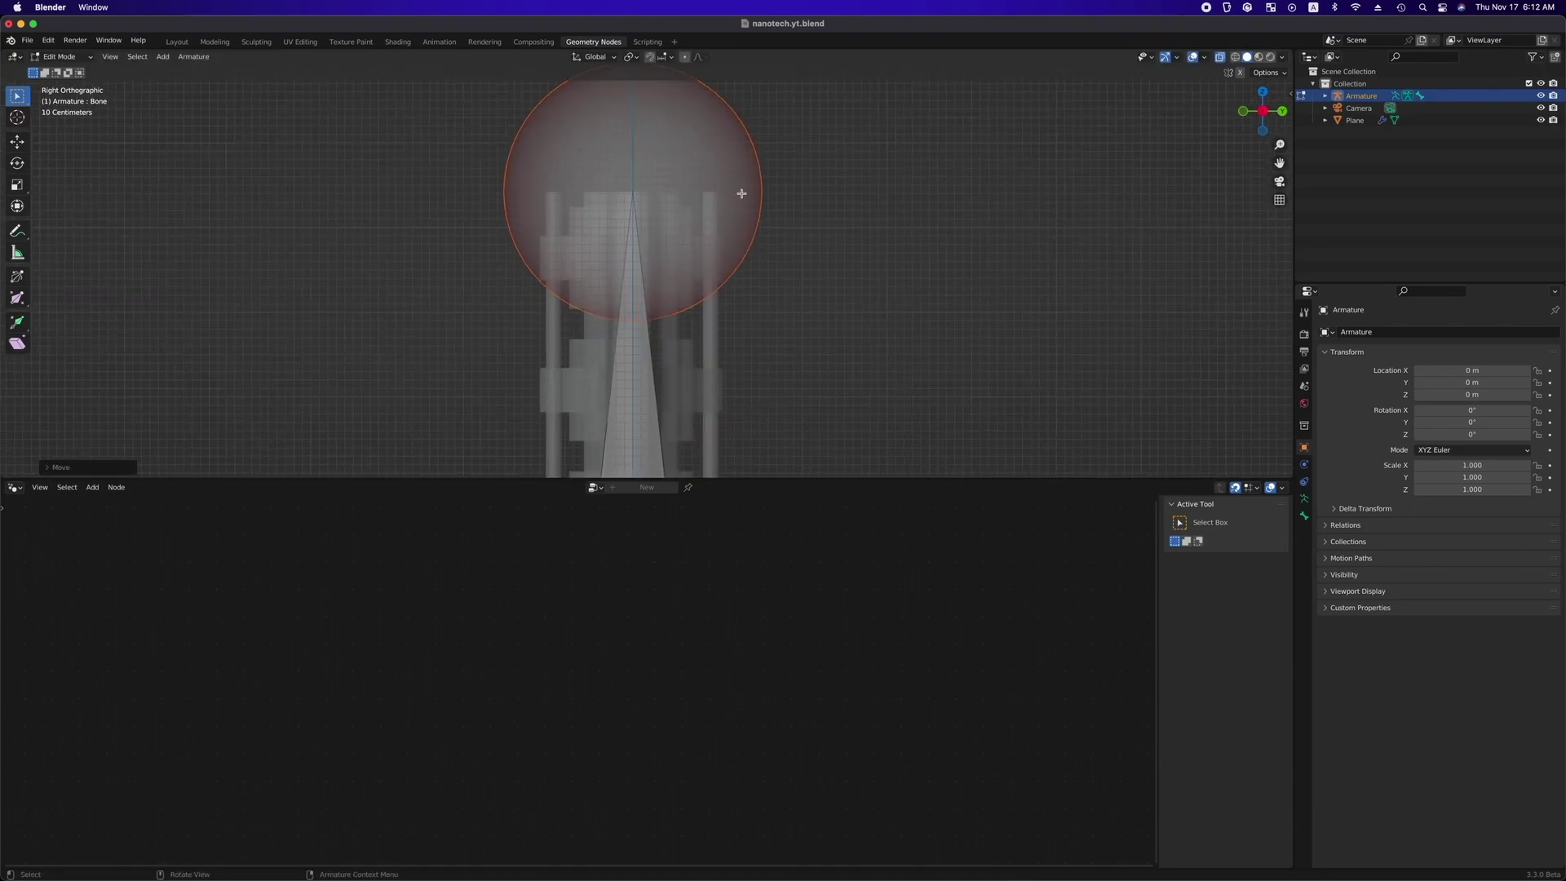
# Select the whole bone and subdivide it with 20 cuts.
pyautogui.hotkey('shift', 'c')
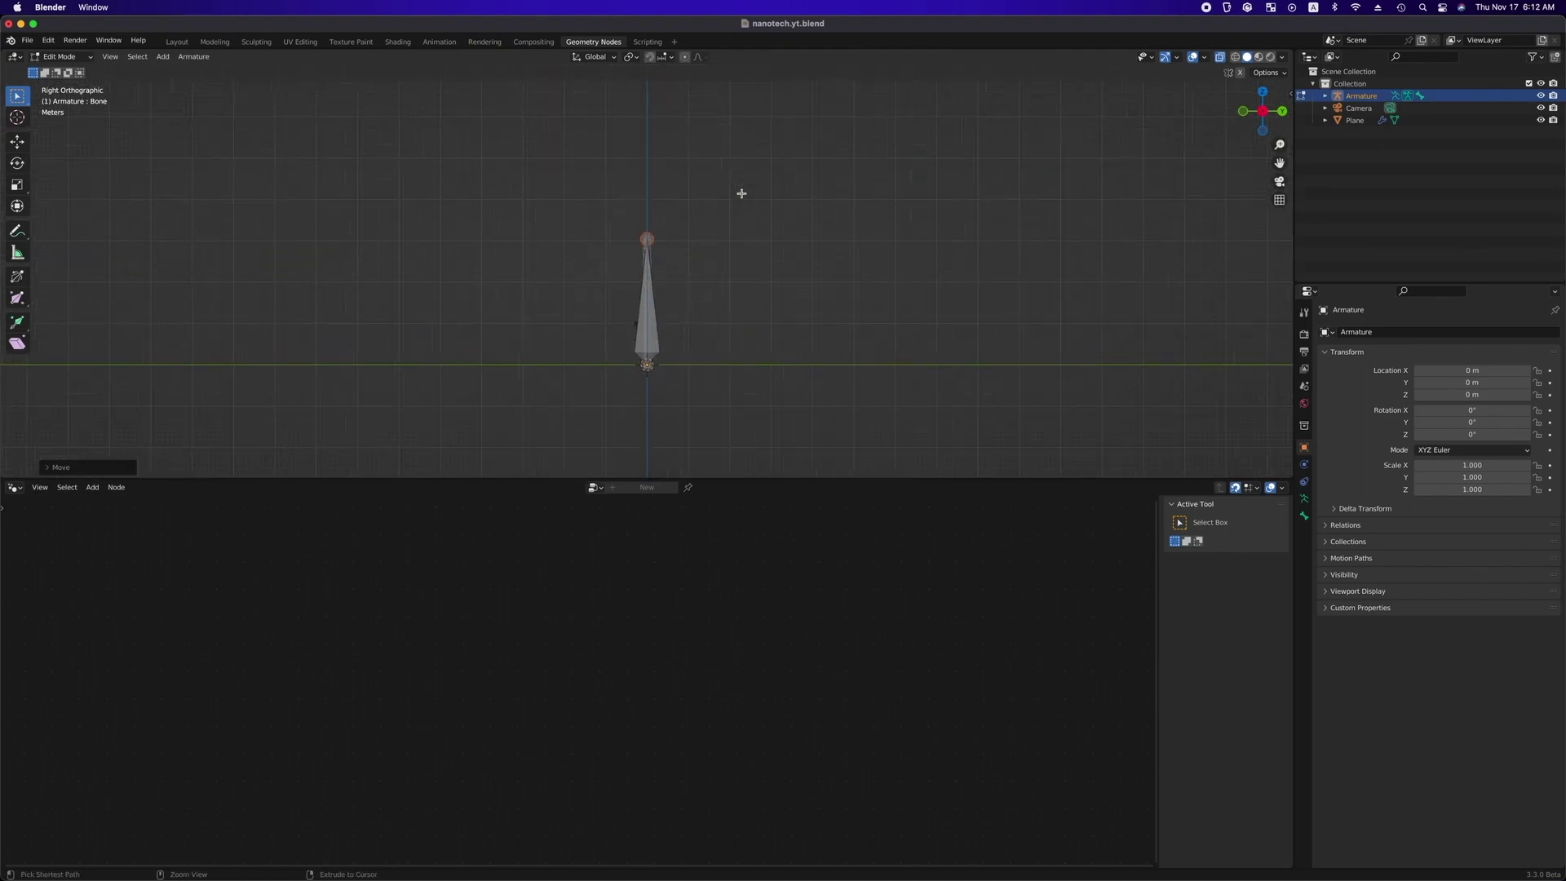
pyautogui.keyDown('shift'); pyautogui.scroll(-3, 741, 193); pyautogui.keyUp('shift')
pyautogui.press('a')
pyautogui.rightClick(741, 193)
pyautogui.click(743, 194)
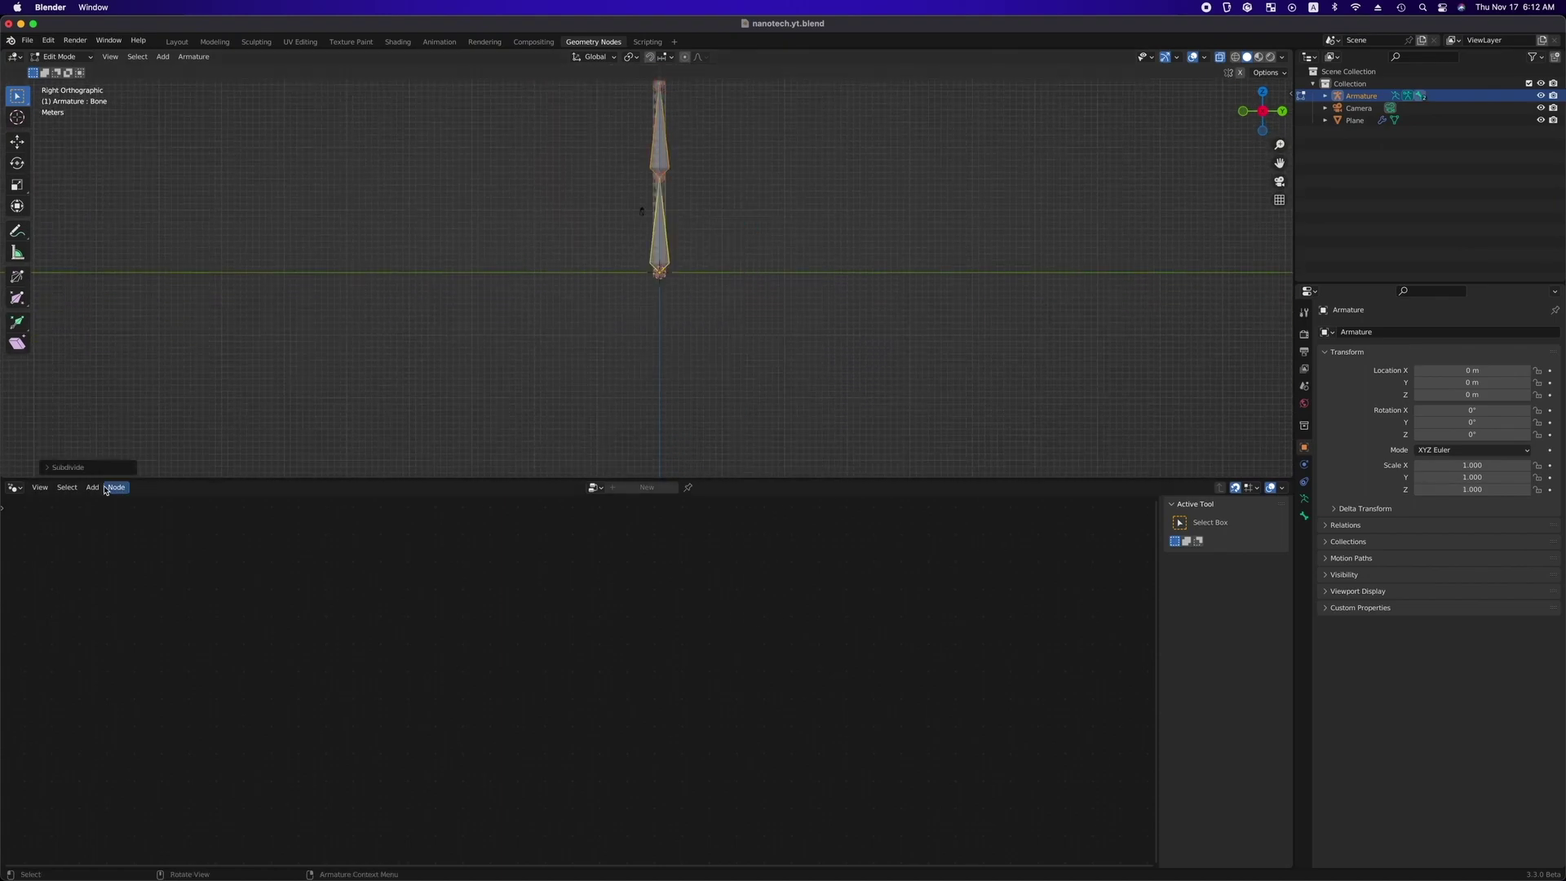
pyautogui.click(92, 469)
pyautogui.scroll(3, 672, 210)
pyautogui.keyDown('shift'); pyautogui.scroll(3, 671, 214); pyautogui.keyUp('shift')
pyautogui.keyDown('ctrl'); pyautogui.scroll(5, 644, 357); pyautogui.keyUp('ctrl')
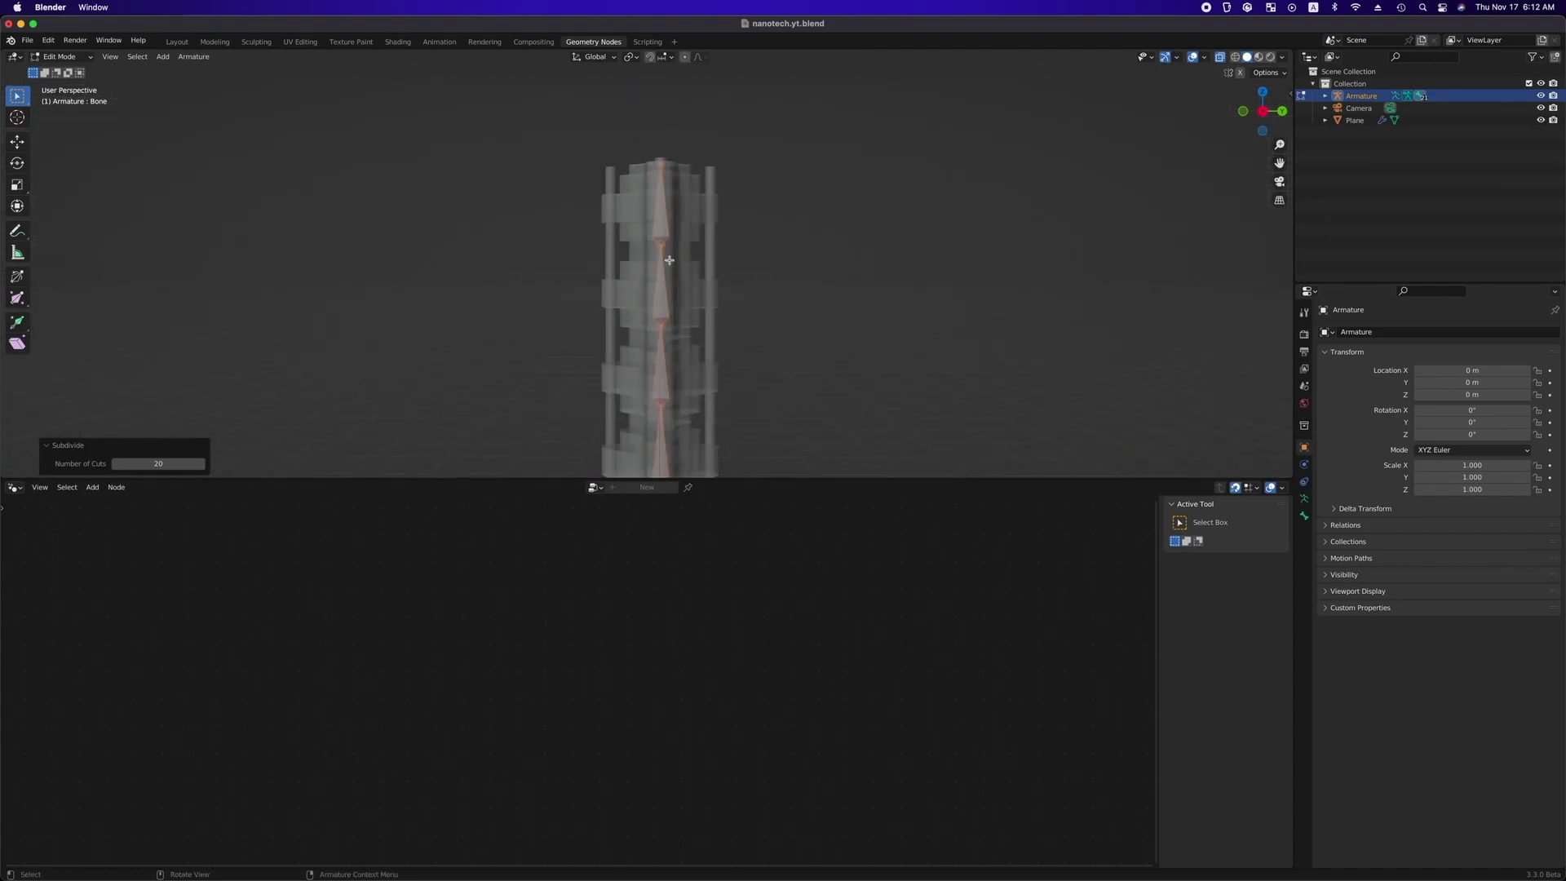
# In Pose Mode, add an IK constraint to the topmost bone with a new empty object as target, and try moving the empty.
pyautogui.click(668, 263)
pyautogui.keyDown('ctrl'); pyautogui.scroll(-2, 678, 262); pyautogui.keyUp('ctrl')
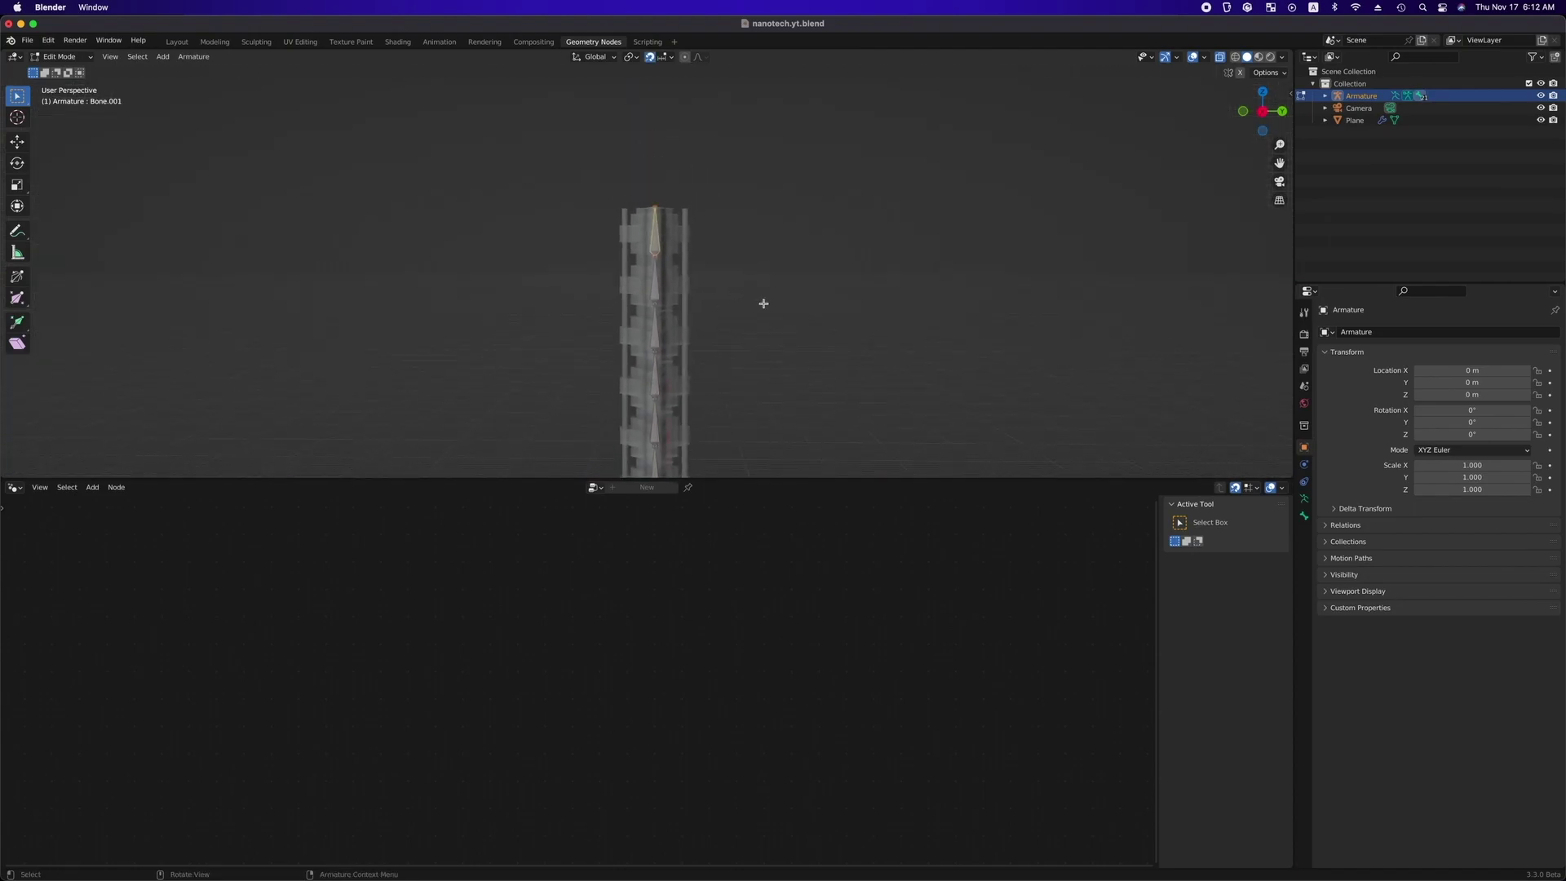
pyautogui.hotkey('ctrl', 'Tab')
pyautogui.press('2')
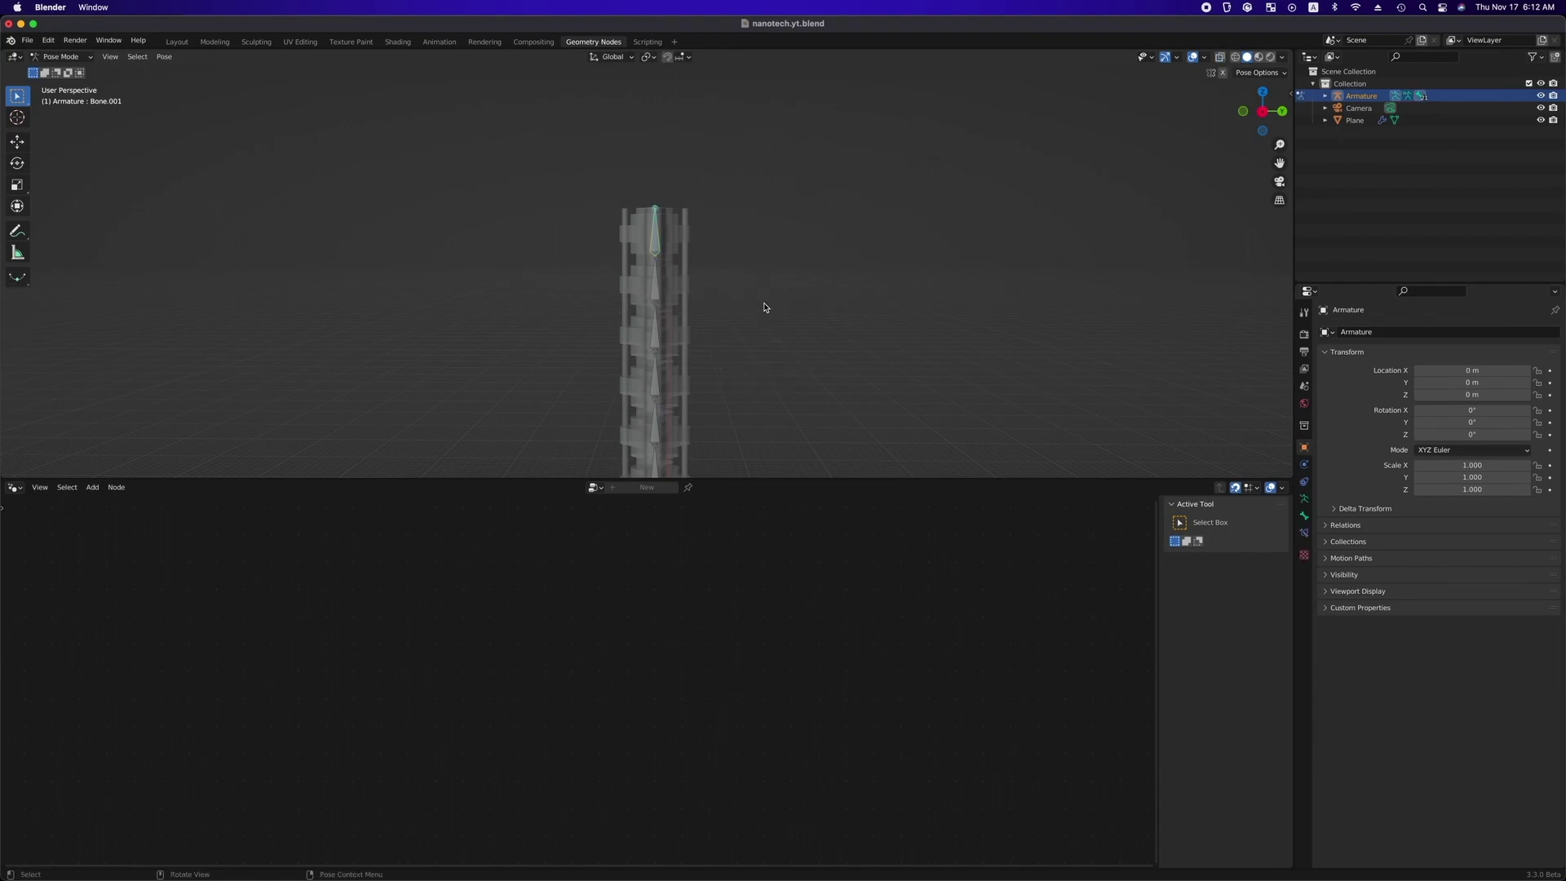
pyautogui.hotkey('shift', 'i')
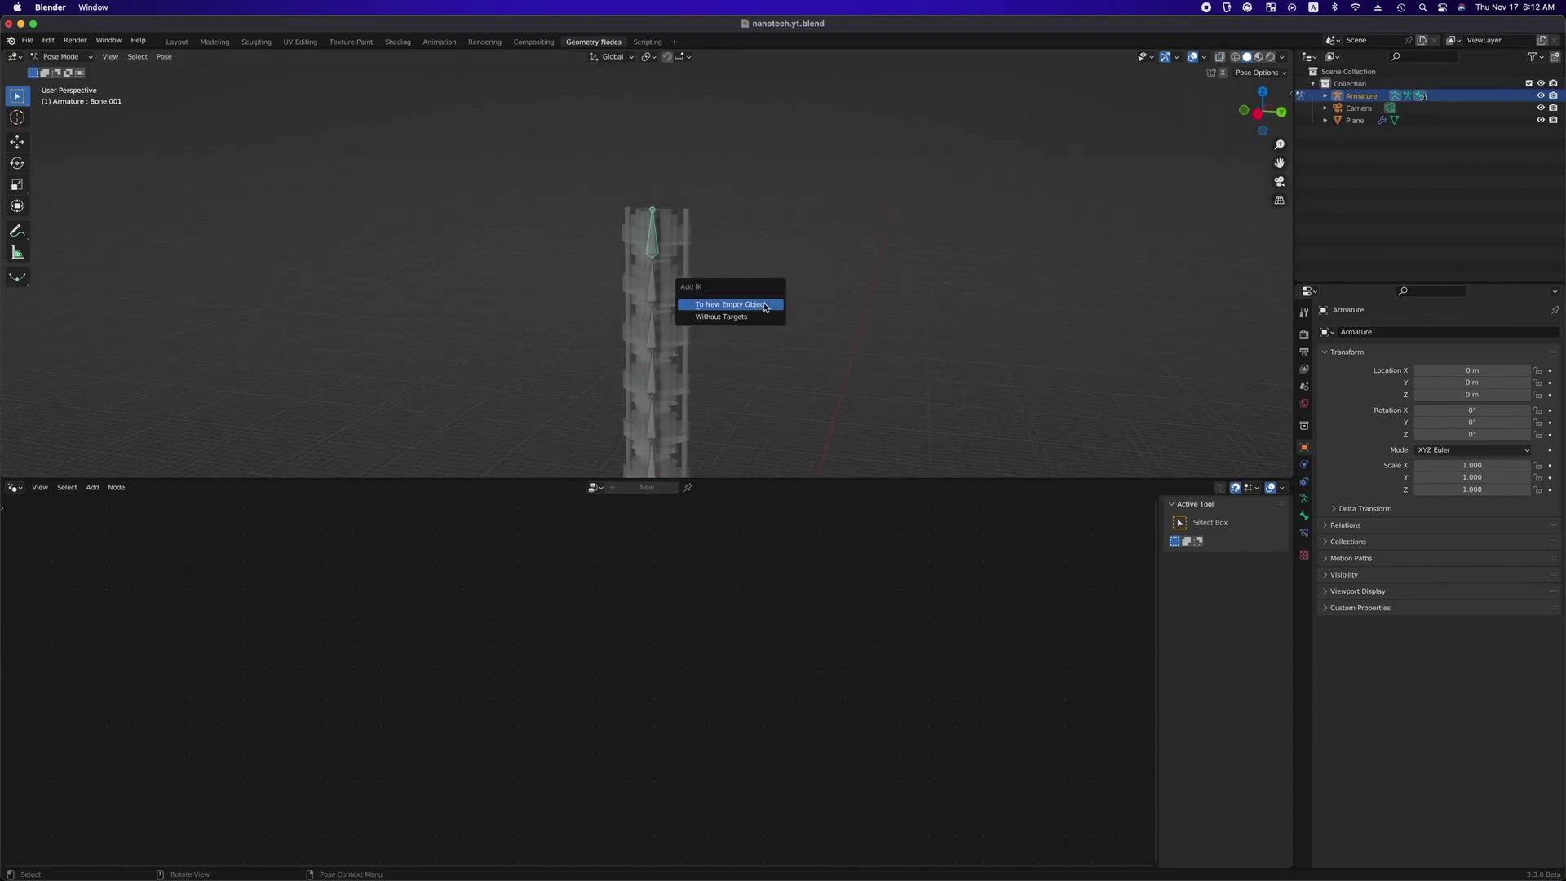
pyautogui.click(765, 307)
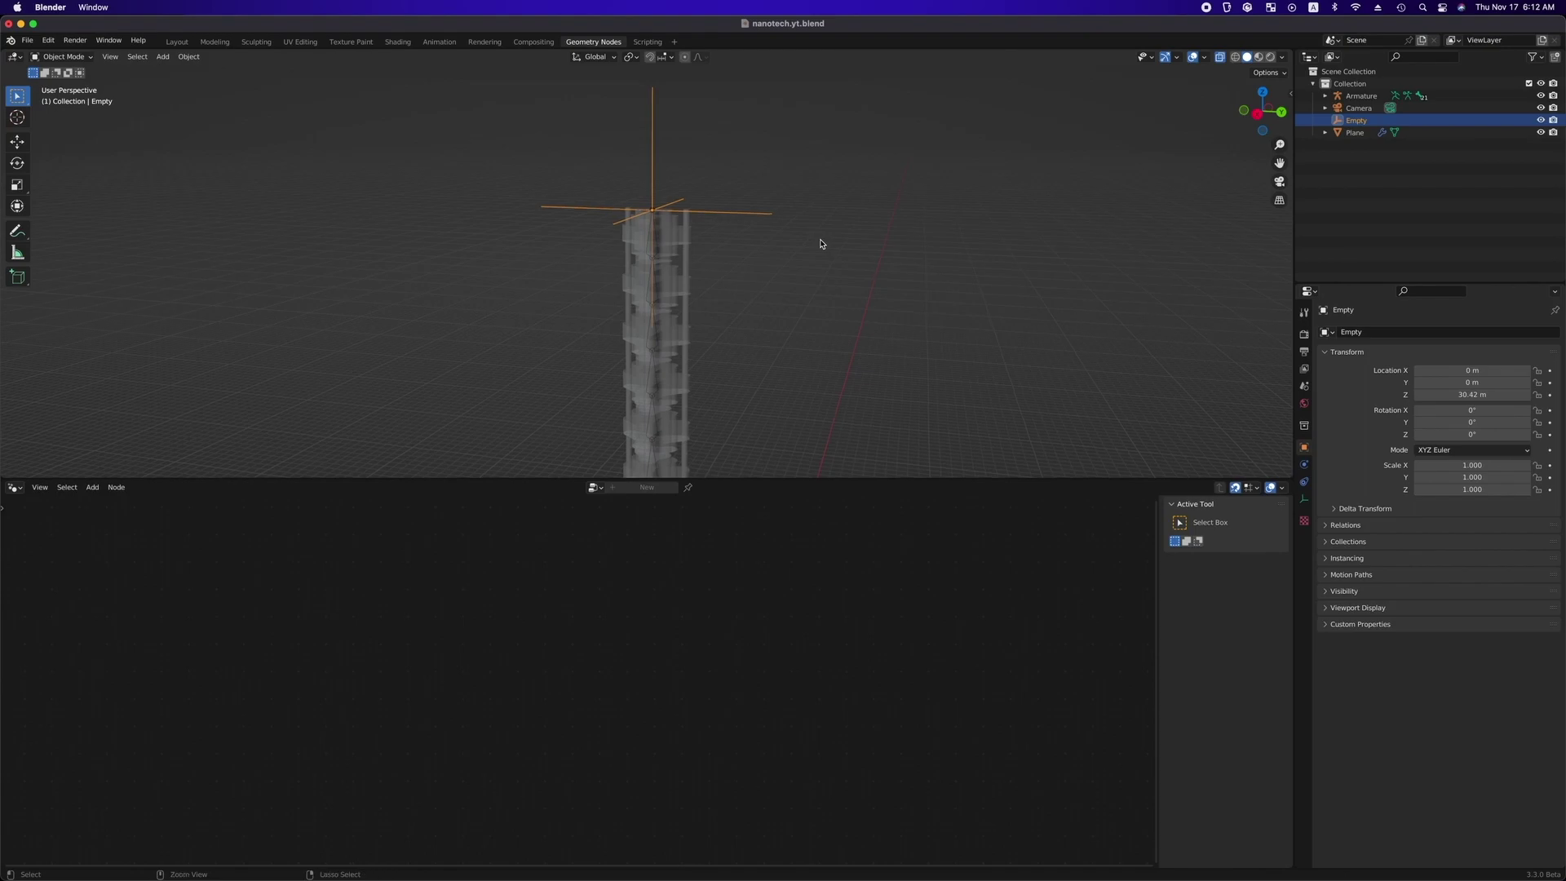
pyautogui.press('g')
pyautogui.click(766, 260)
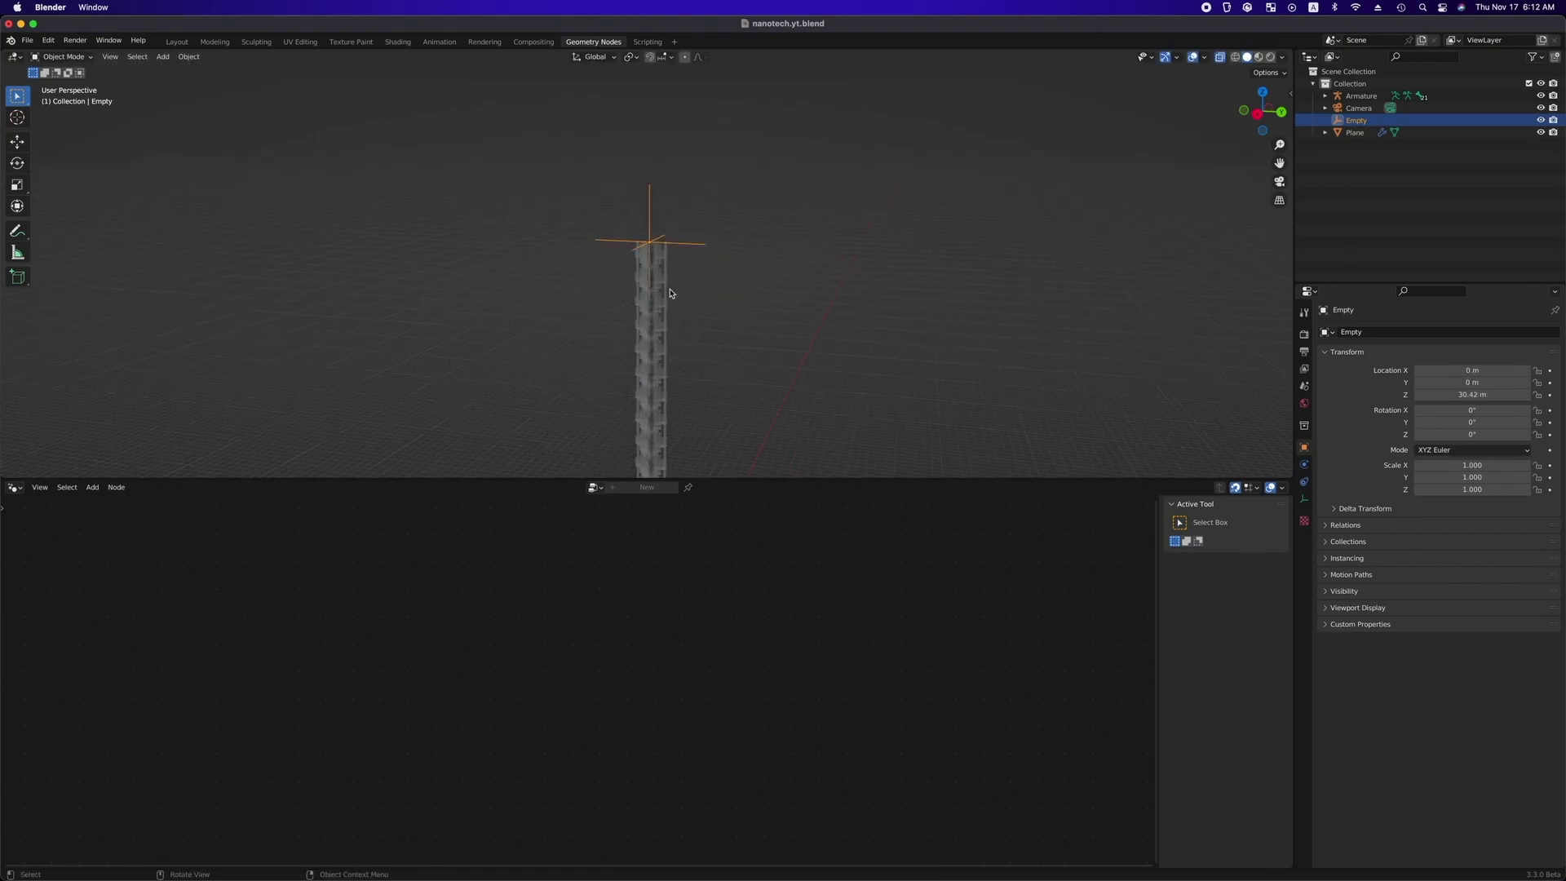
# Parent the tower to the armature using Armature Deform With Empty Groups, and clear the selection.
pyautogui.click(670, 297)
pyautogui.keyDown('ctrl'); pyautogui.moveTo(671, 296); pyautogui.dragTo(662, 241, button='middle'); pyautogui.keyUp('ctrl')
pyautogui.keyDown('shift'); pyautogui.click(662, 241); pyautogui.keyUp('shift')
pyautogui.keyDown('shift'); pyautogui.click(662, 239); pyautogui.keyUp('shift')
pyautogui.keyDown('shift'); pyautogui.click(659, 241); pyautogui.keyUp('shift')
pyautogui.hotkey('ctrl', 'p')
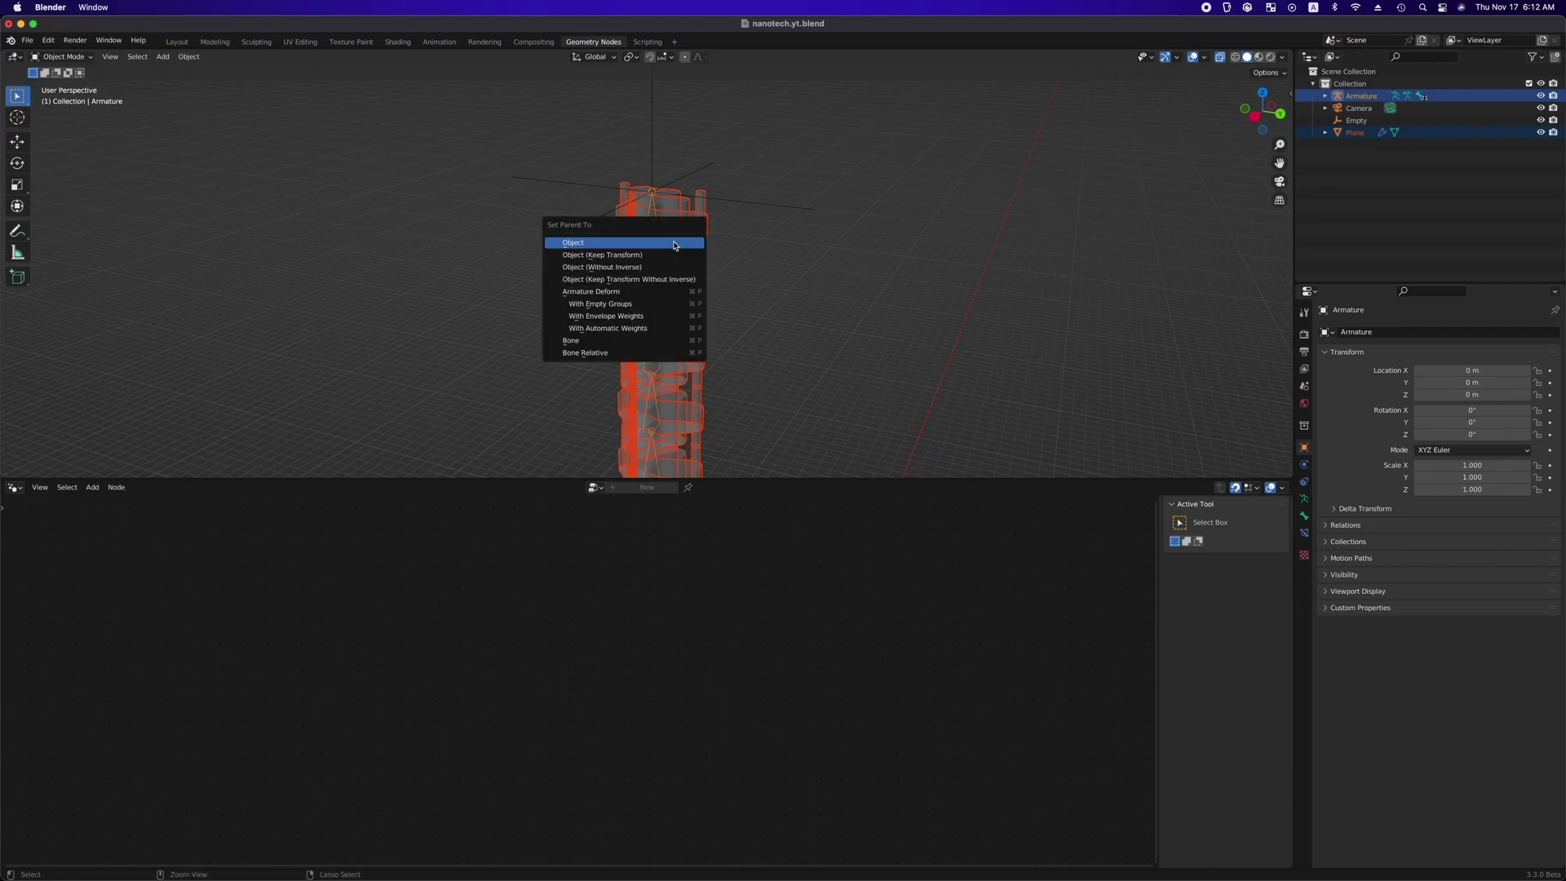
pyautogui.click(629, 303)
pyautogui.click(717, 227)
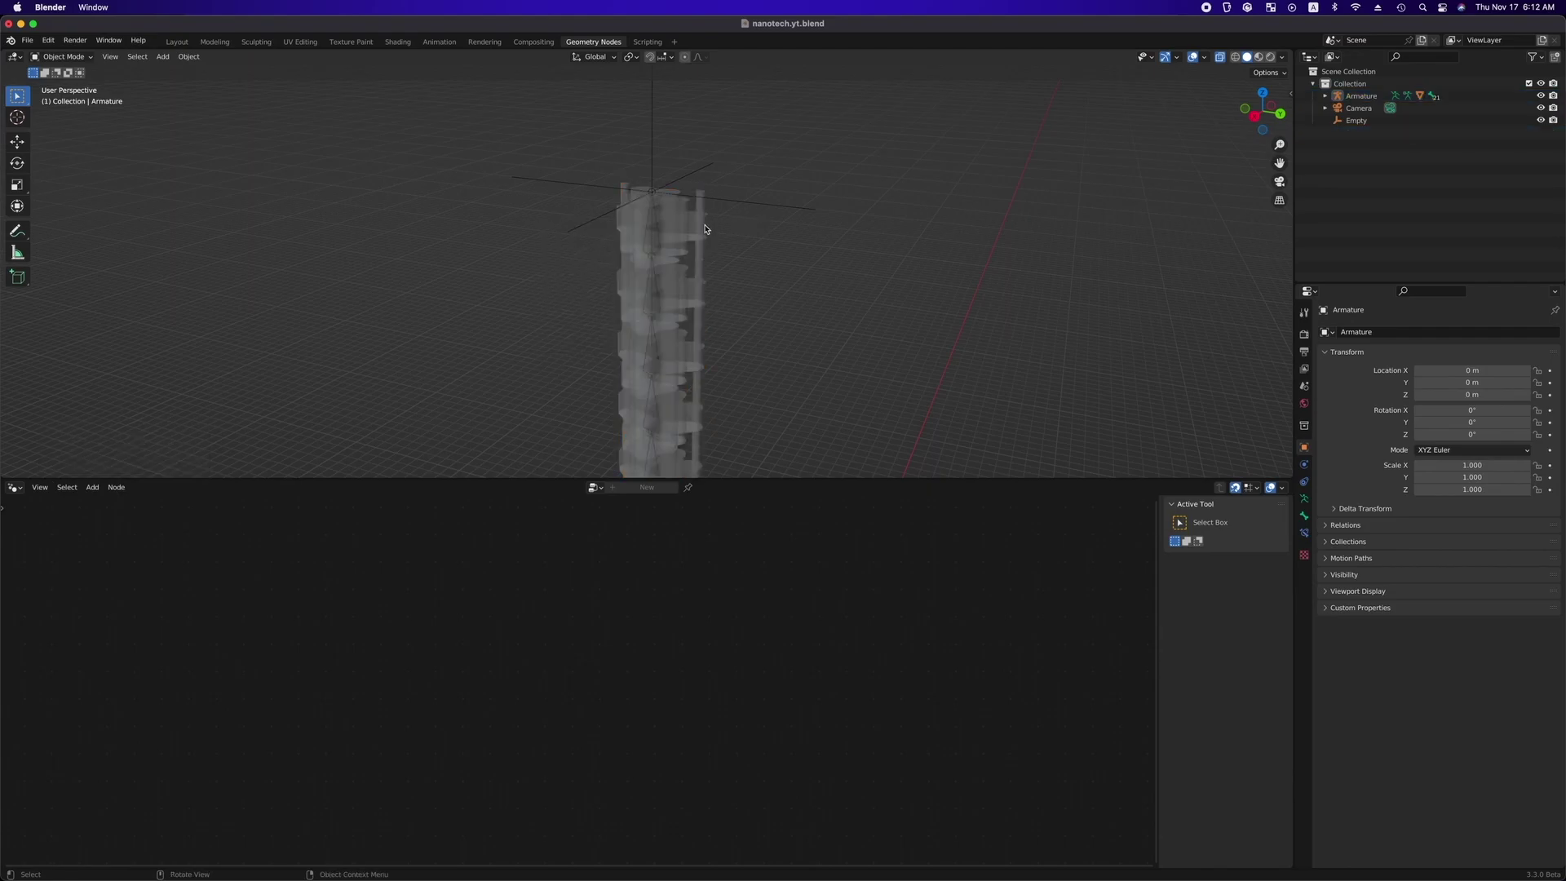
# Select the empty and try moving it to test whether the tower bends with the armature.
pyautogui.click(709, 250)
pyautogui.moveTo(708, 249); pyautogui.dragTo(668, 213, button='middle')
pyautogui.click(752, 194)
pyautogui.press('g')
pyautogui.rightClick(714, 219)
pyautogui.keyDown('ctrl'); pyautogui.moveTo(700, 164); pyautogui.dragTo(698, 285, button='middle'); pyautogui.keyUp('ctrl')
pyautogui.keyDown('shift'); pyautogui.moveTo(698, 285); pyautogui.dragTo(702, 217, button='middle'); pyautogui.keyUp('shift')
pyautogui.scroll(3, 702, 217)
pyautogui.press('g')
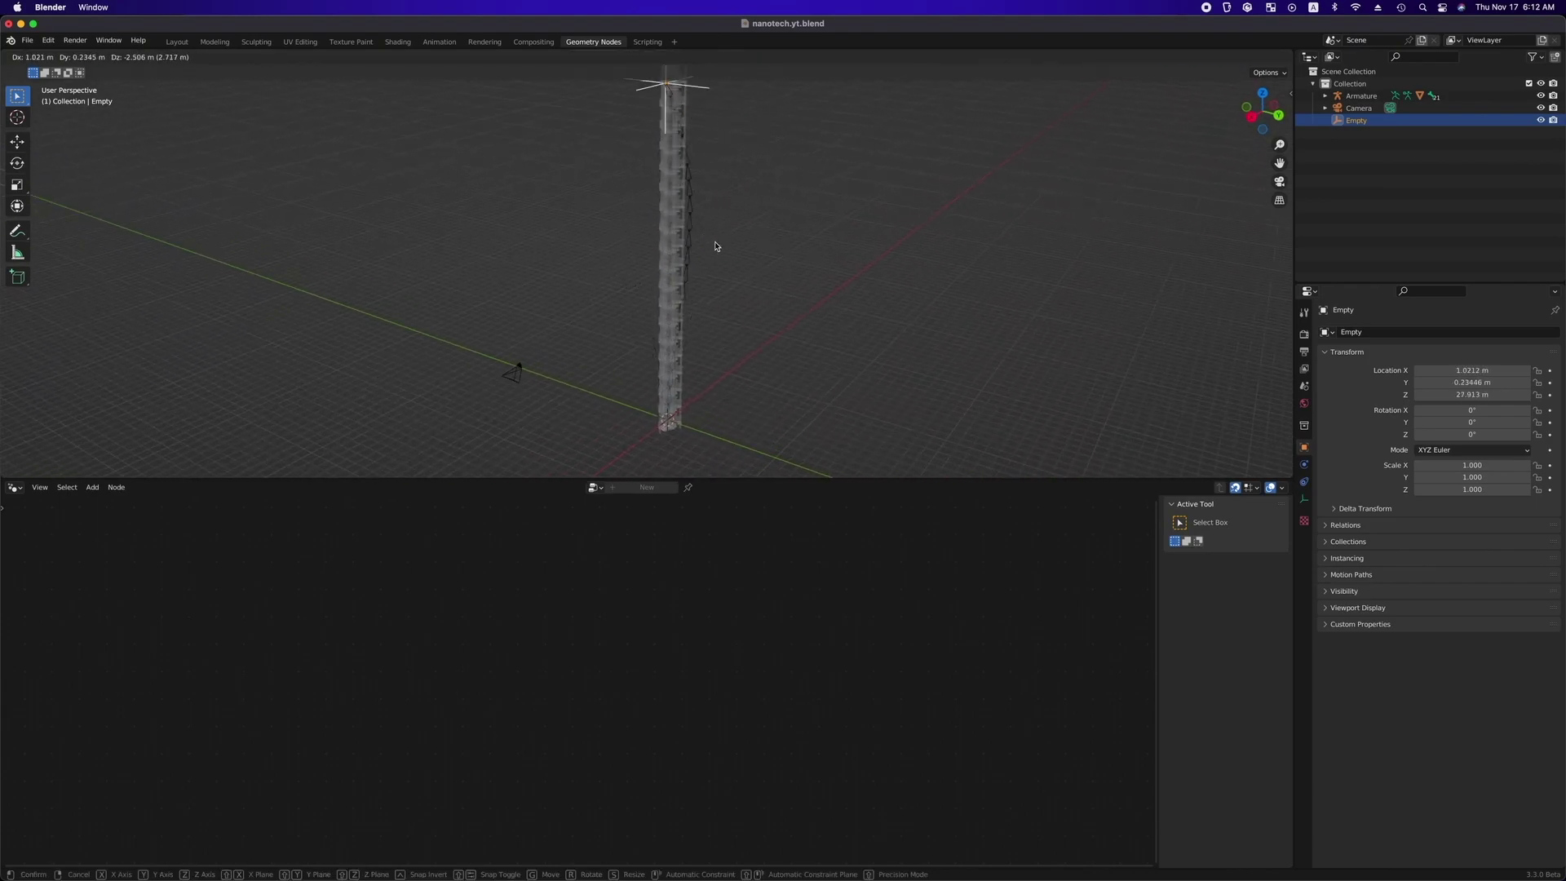
pyautogui.rightClick(711, 247)
# In the tower's Armature modifier, bind to Bone Envelopes instead of Vertex Groups, enable Preserve Volume, and turn off X-ray.
pyautogui.click(688, 241)
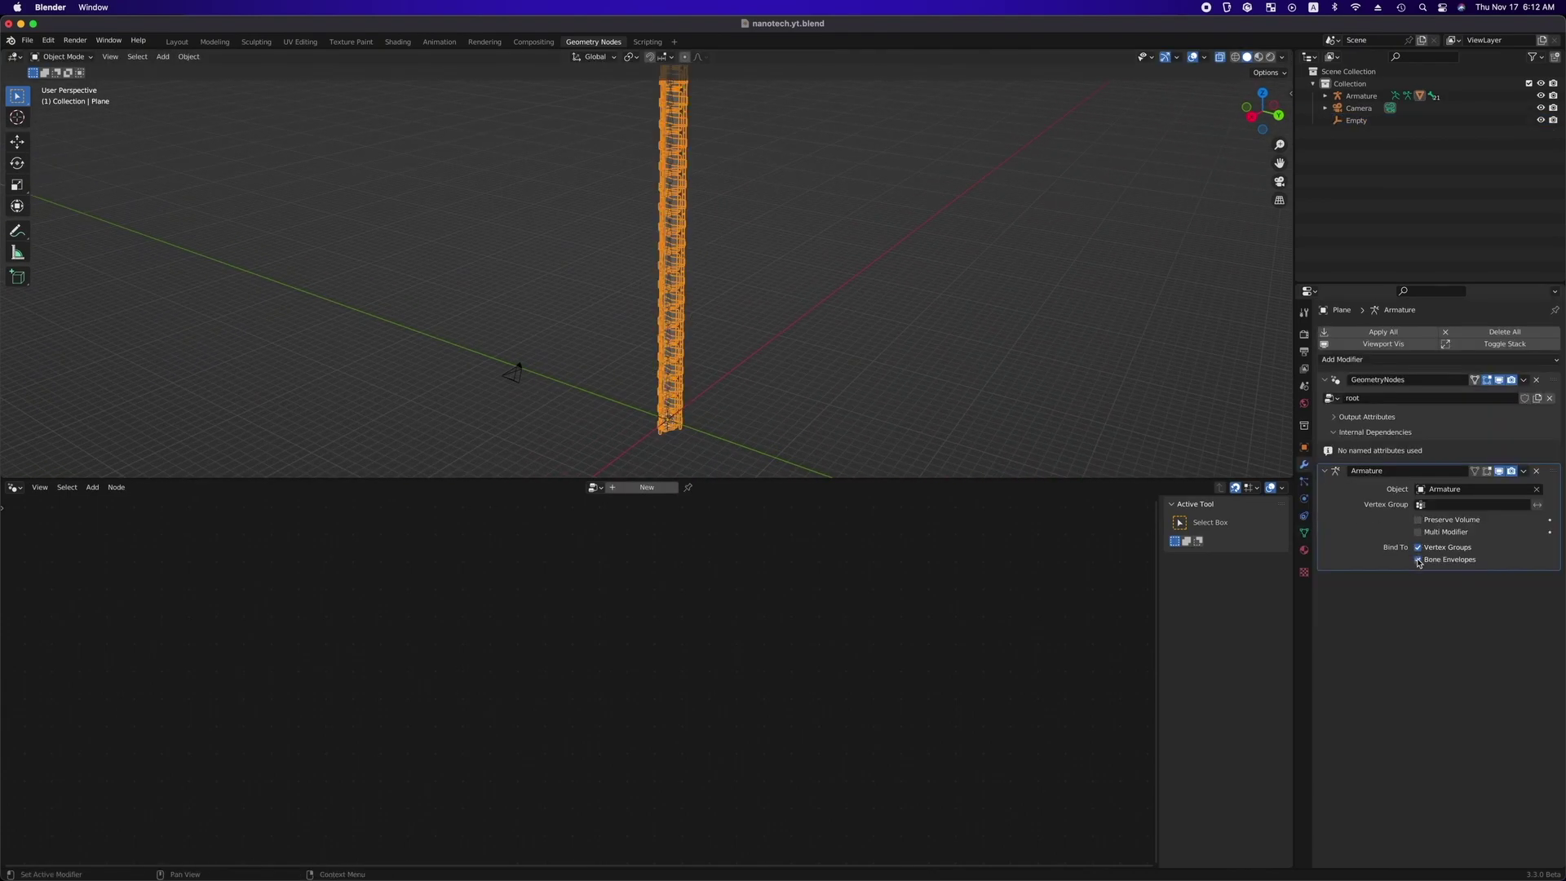
pyautogui.hotkey('alt', 'z')
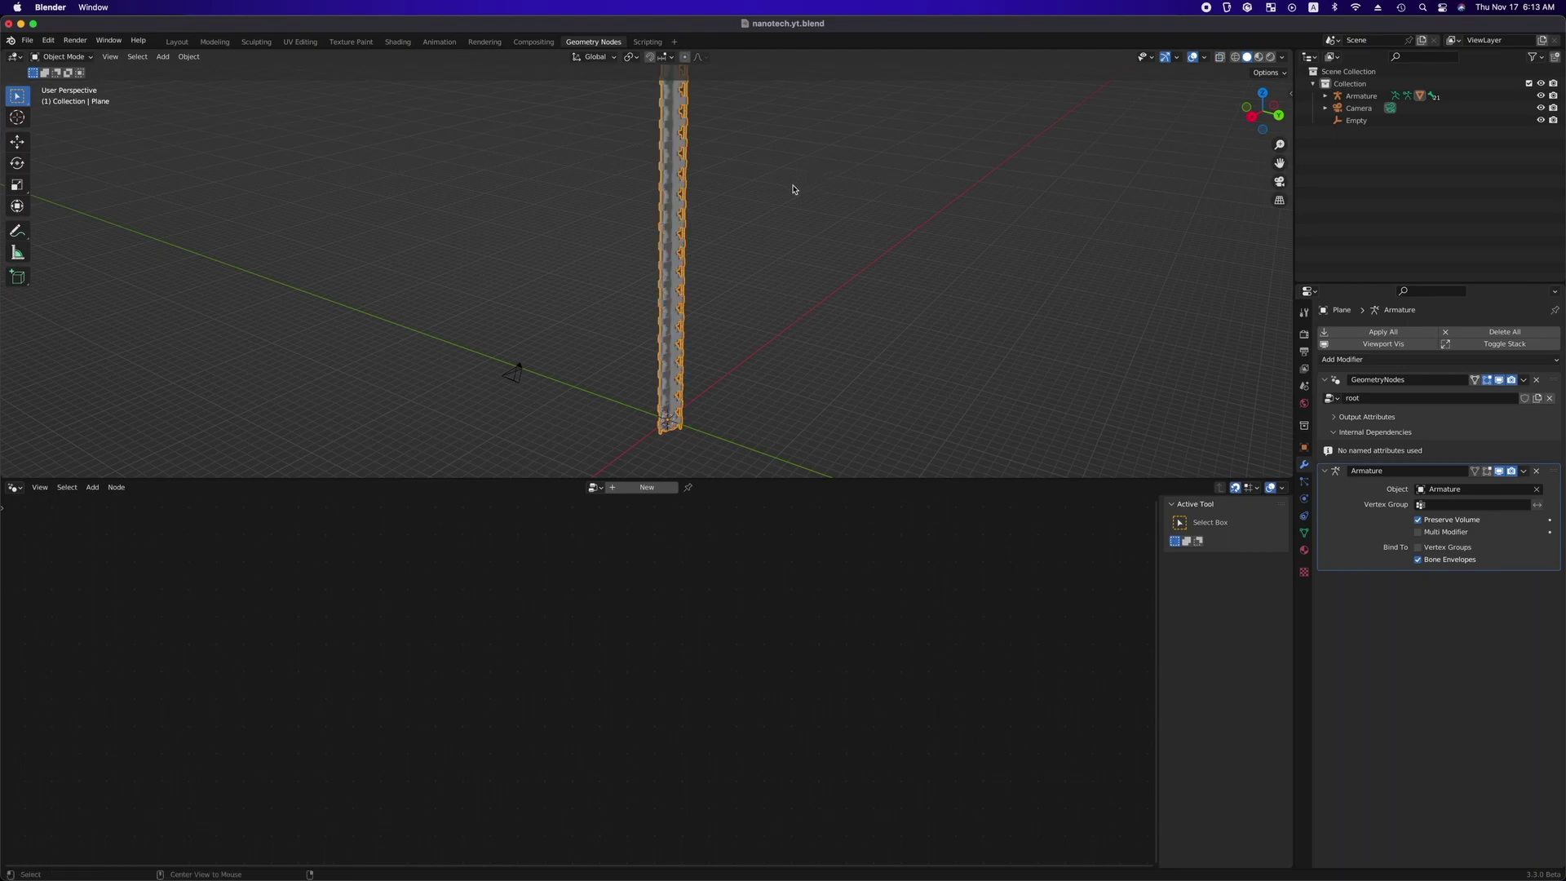
# Try moving the empty again to test the tower's bending with bone envelopes.
pyautogui.click(727, 179)
pyautogui.press('g')
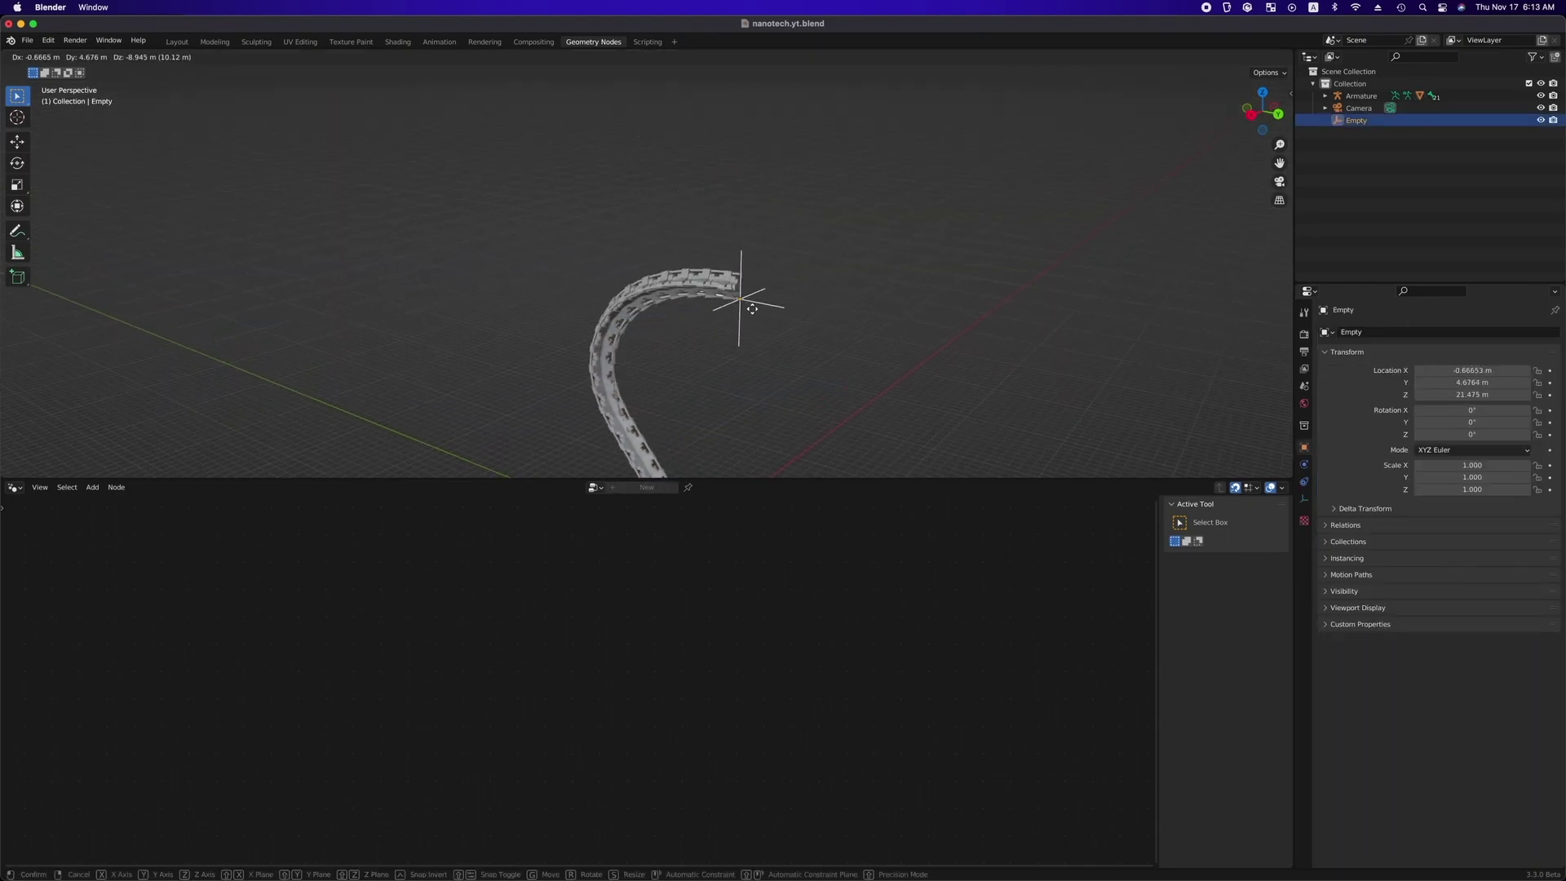
pyautogui.press('Escape')
pyautogui.keyDown('shift'); pyautogui.scroll(-5, 814, 276); pyautogui.keyUp('shift')
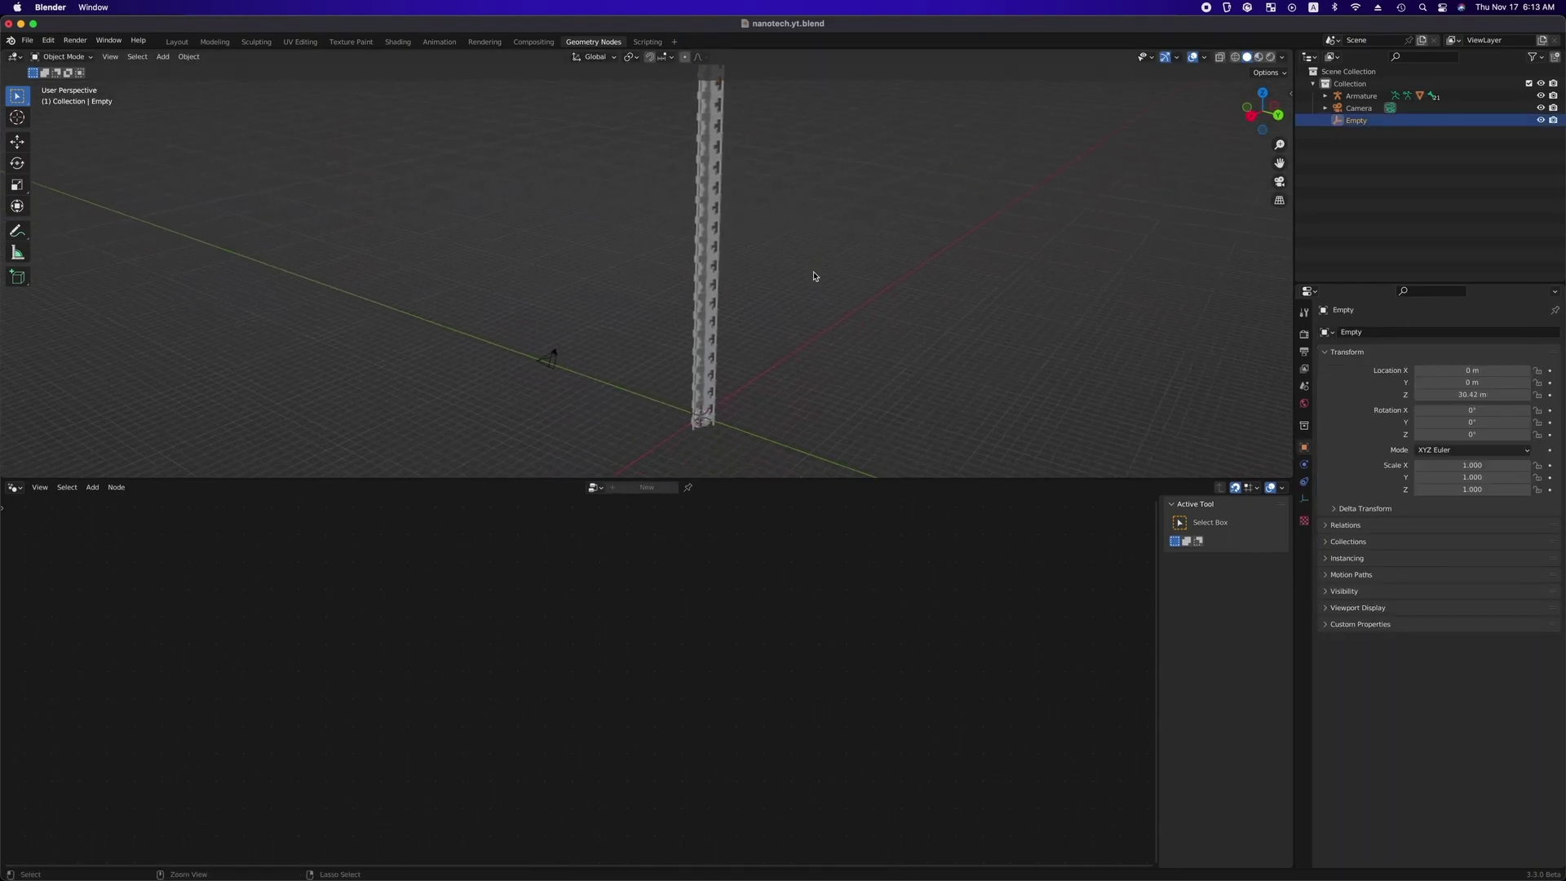
pyautogui.press('g')
pyautogui.press('Escape')
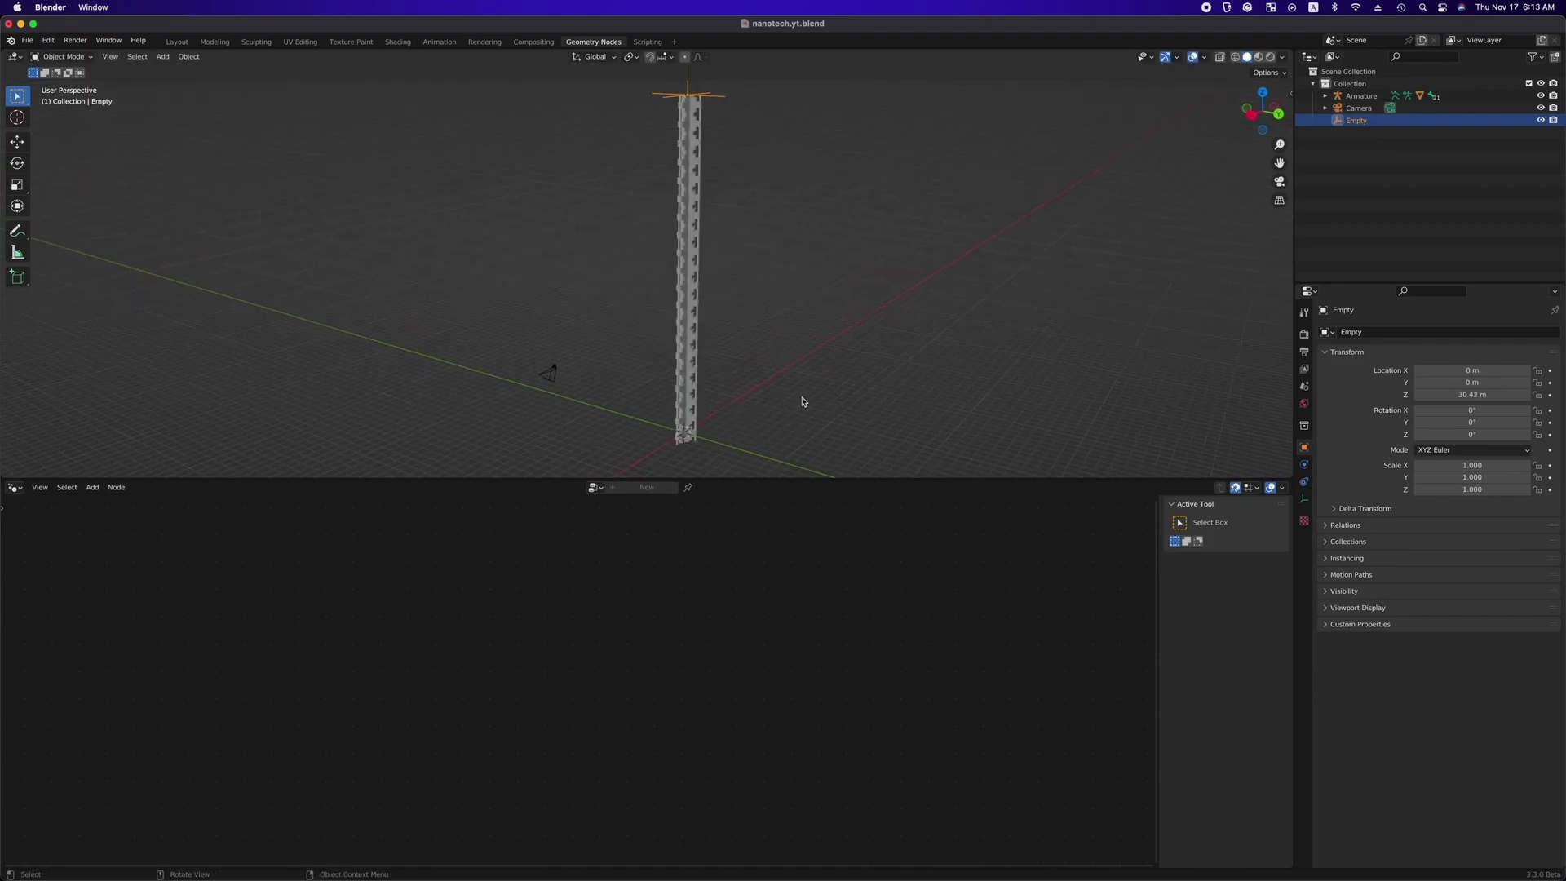
# Try moving the empty with Material Preview shading, in both the perspective view and the camera view.
pyautogui.press('g')
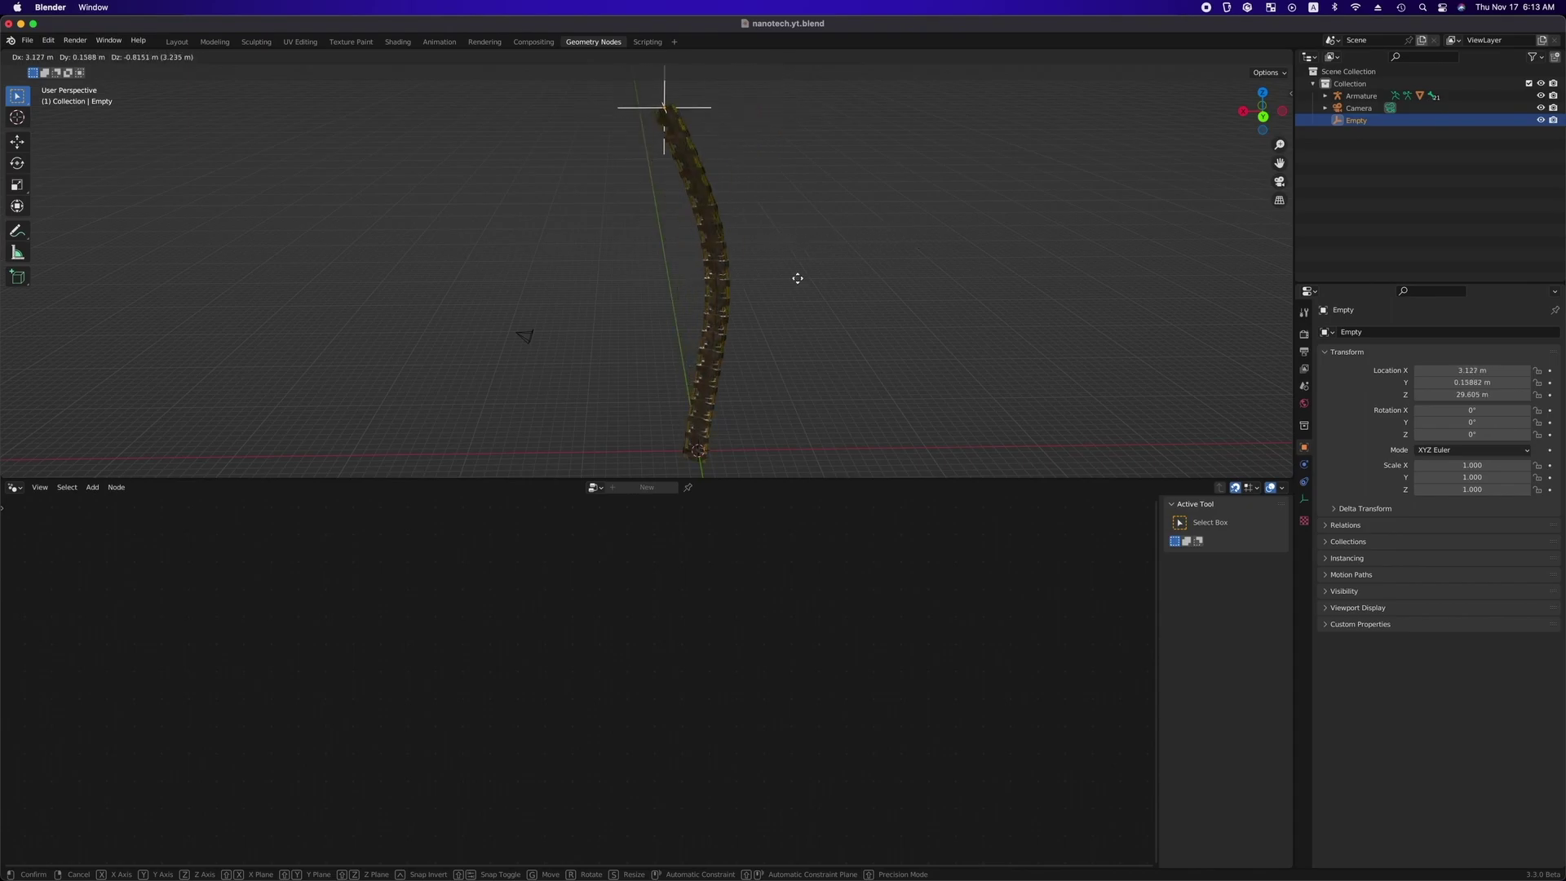
pyautogui.press('Escape')
pyautogui.hscroll(-5, 915, 314)
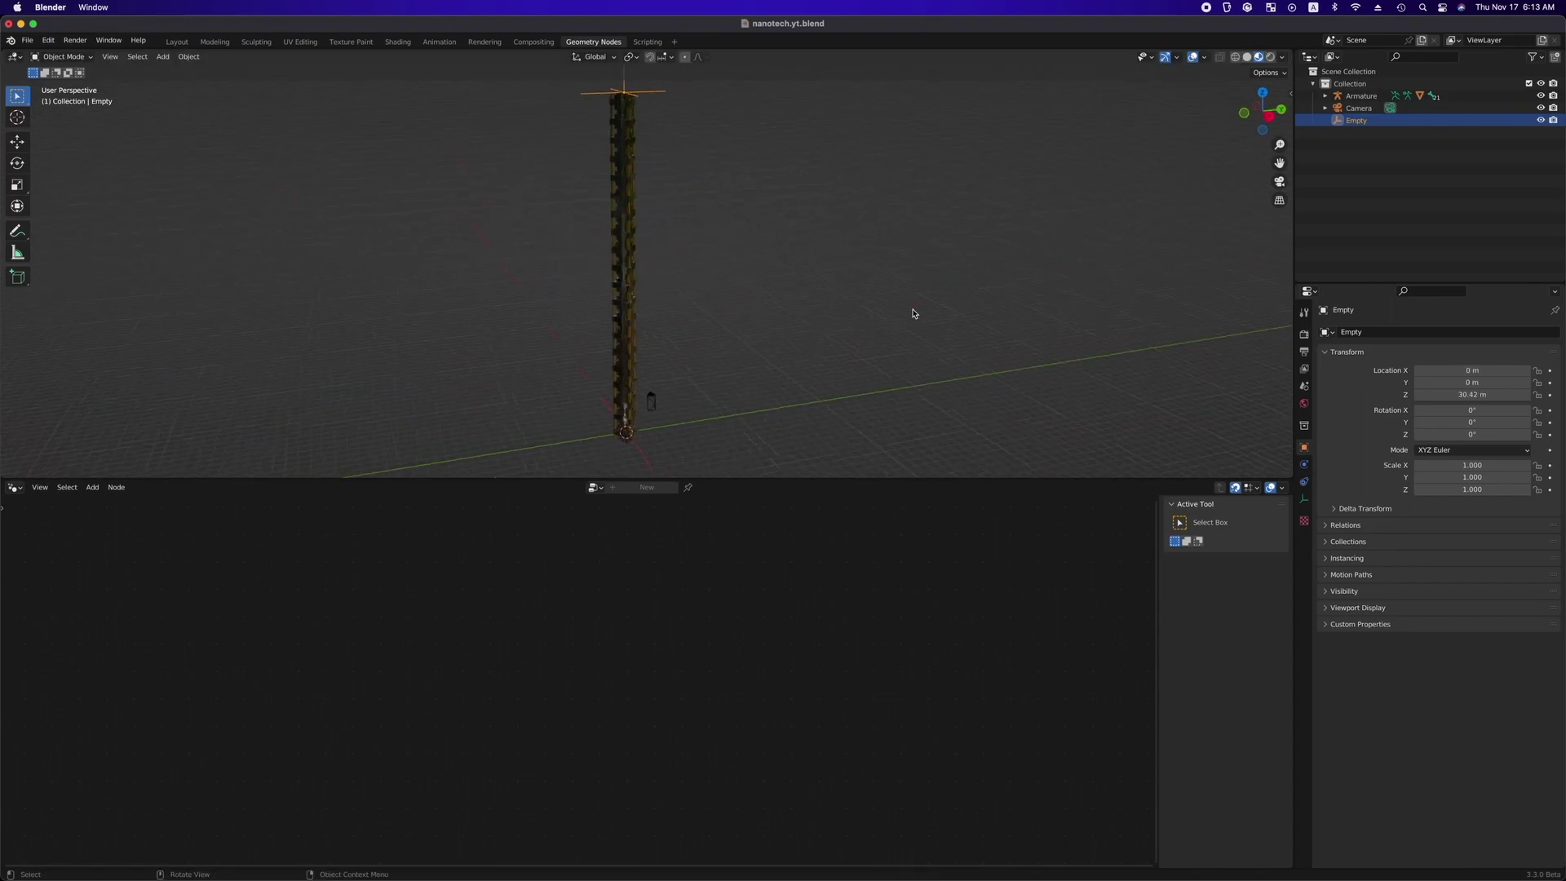
pyautogui.press('KP_0')
pyautogui.press('g')
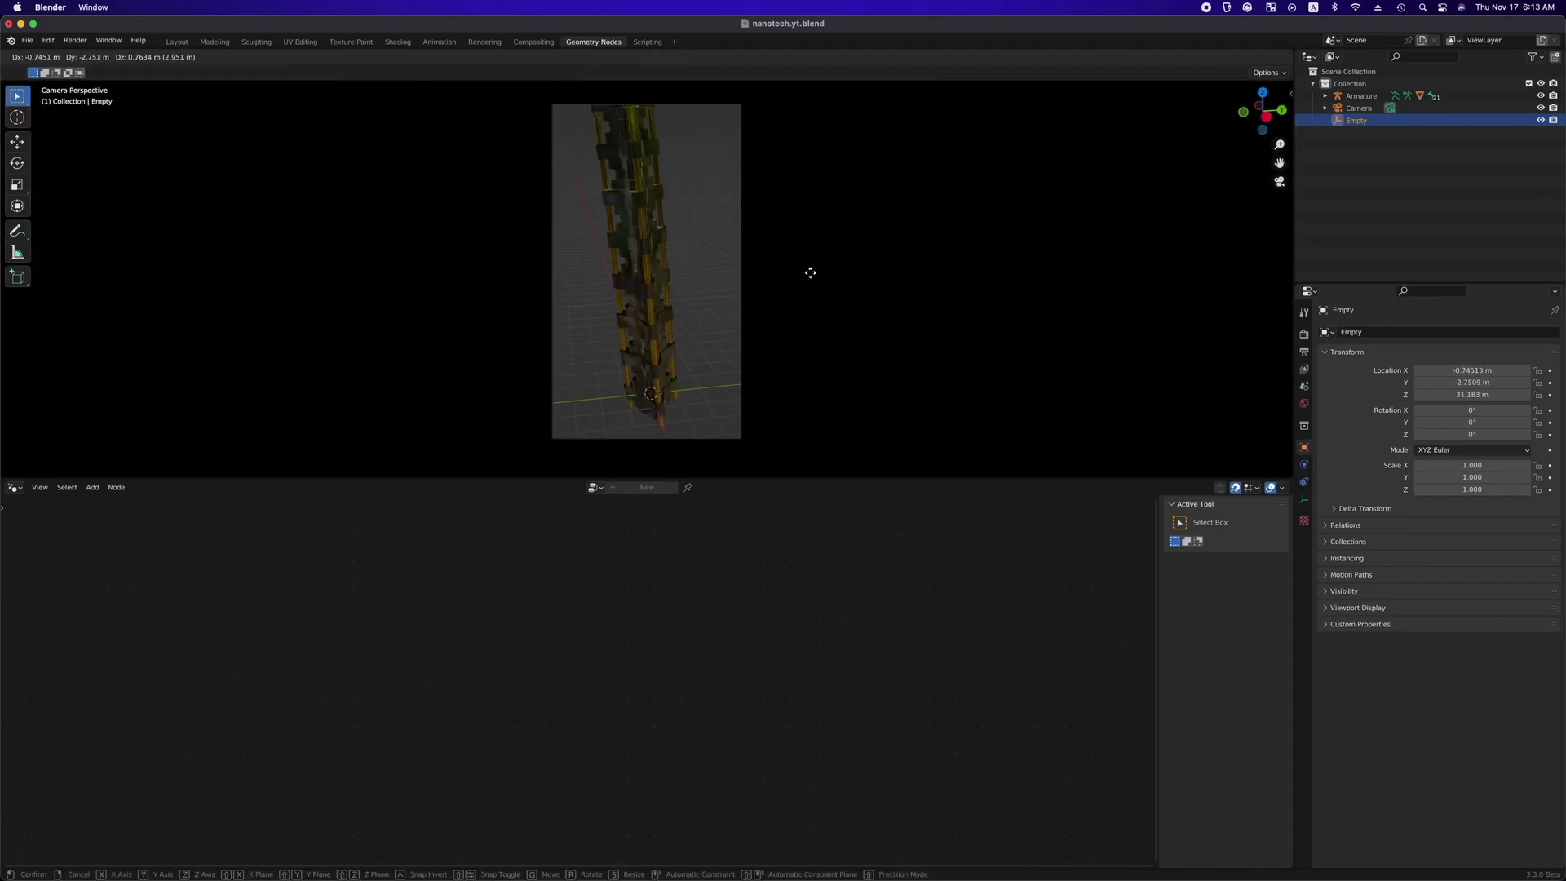
pyautogui.press('Escape')
pyautogui.hscroll(-3, 842, 297)
pyautogui.keyDown('shift'); pyautogui.scroll(3, 843, 297); pyautogui.keyUp('shift')
pyautogui.keyDown('shift'); pyautogui.hscroll(3, 842, 298); pyautogui.keyUp('shift')
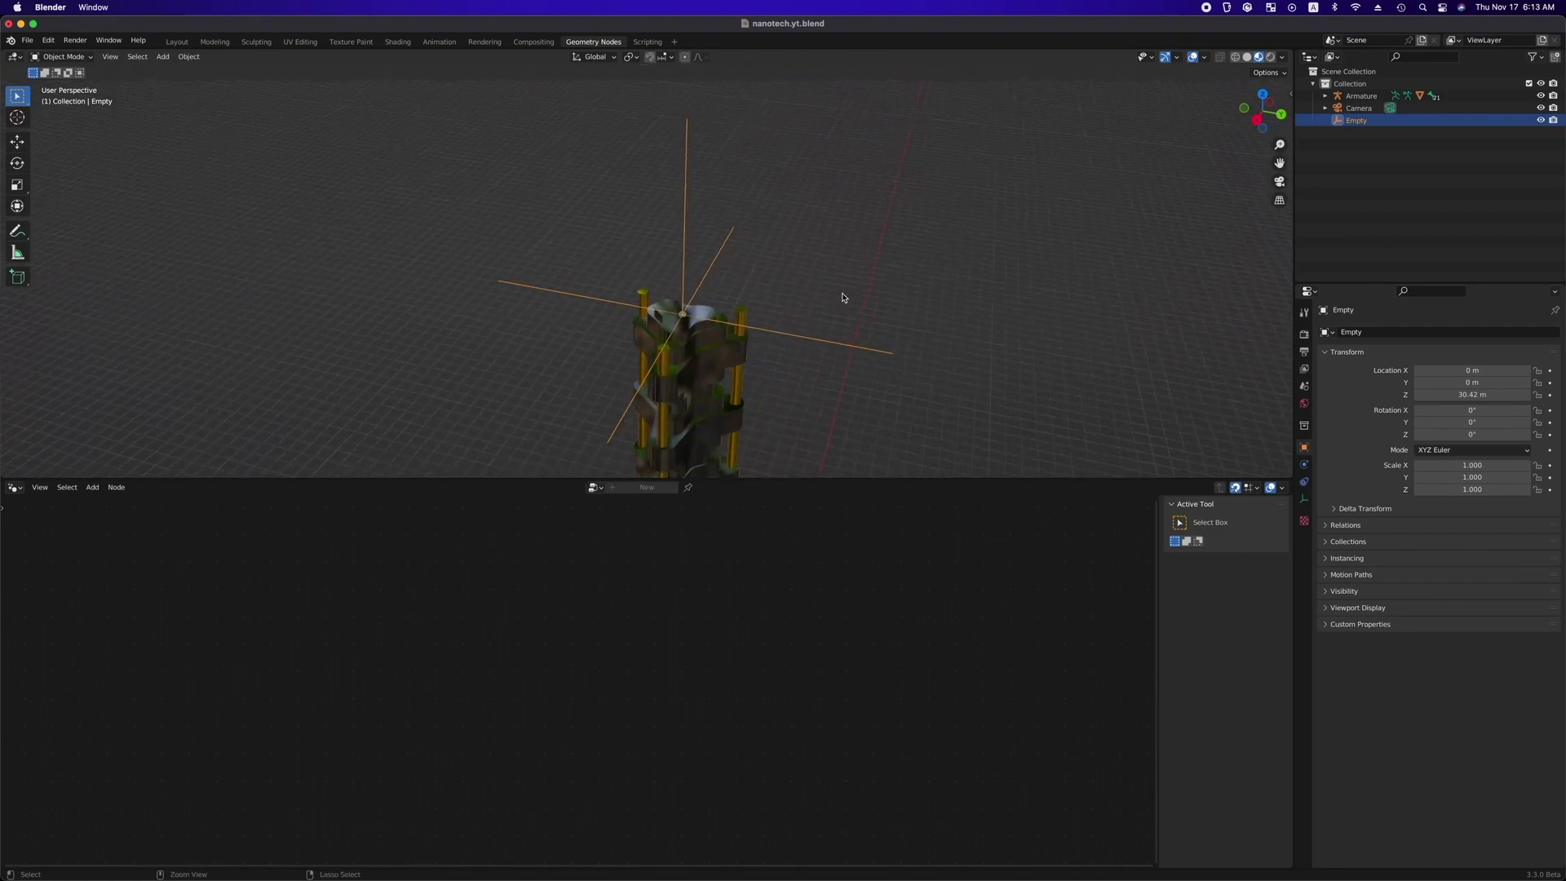
# Select the empty at the tower's top and rotate it 90° about the X axis.
pyautogui.click(679, 344)
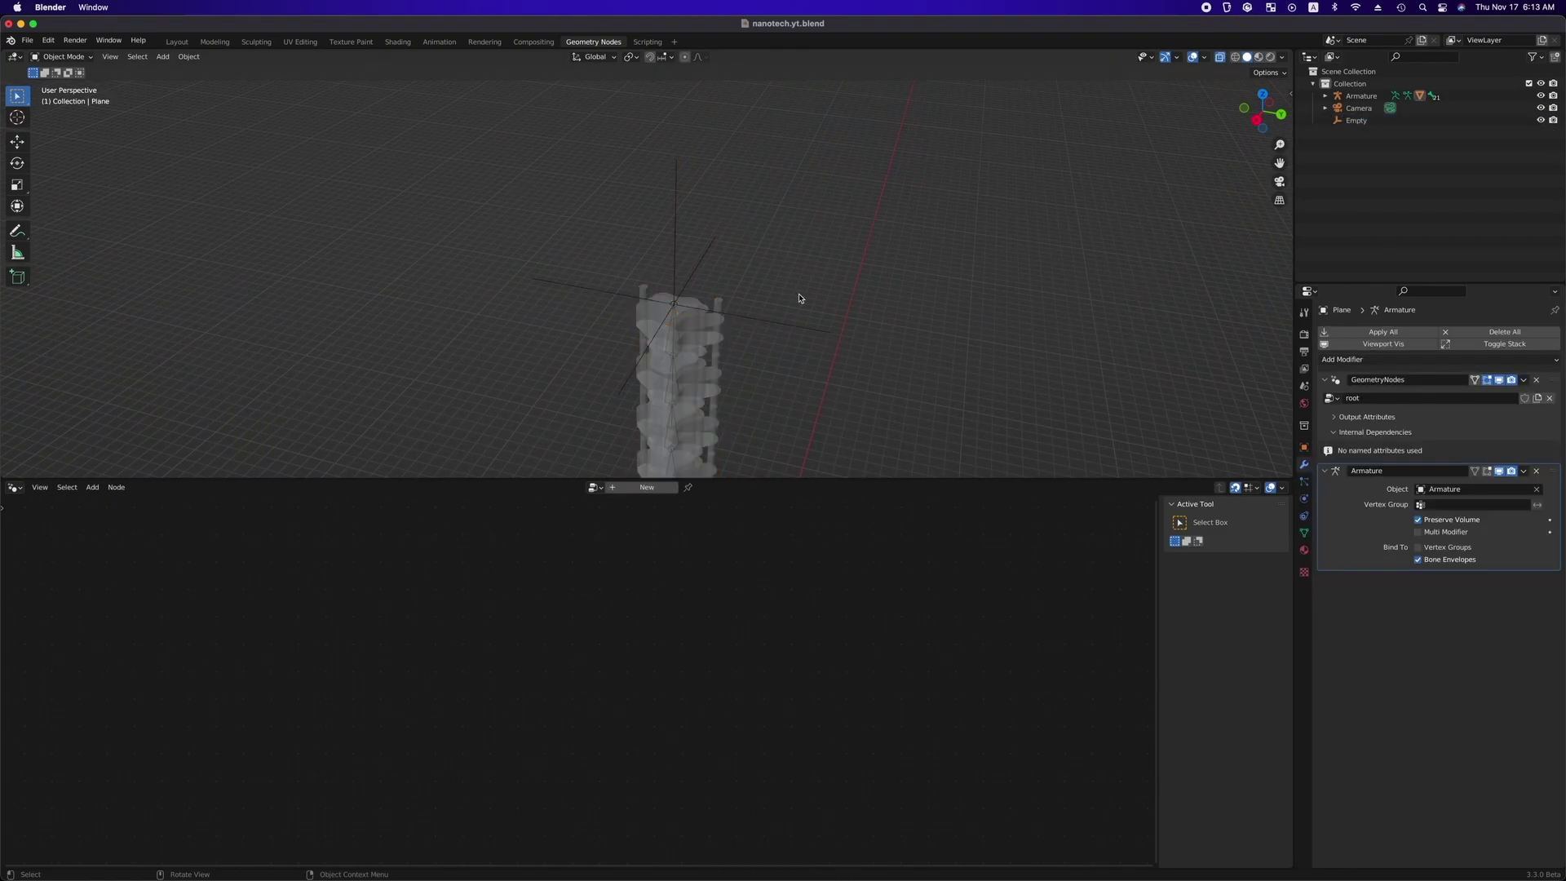
pyautogui.click(787, 328)
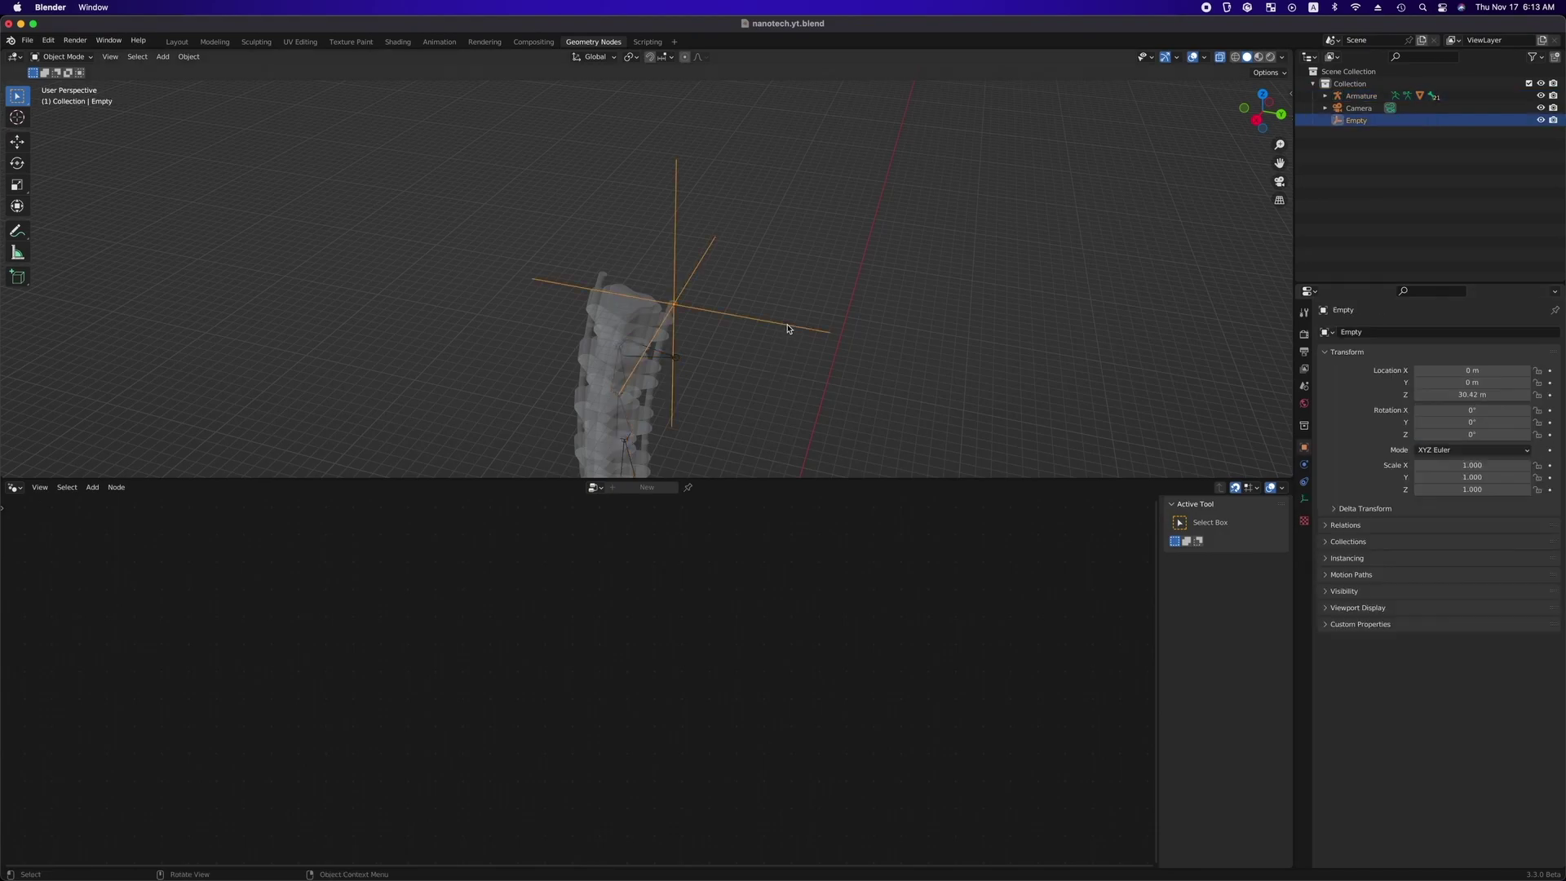
pyautogui.write('rx90')
pyautogui.press('Return')
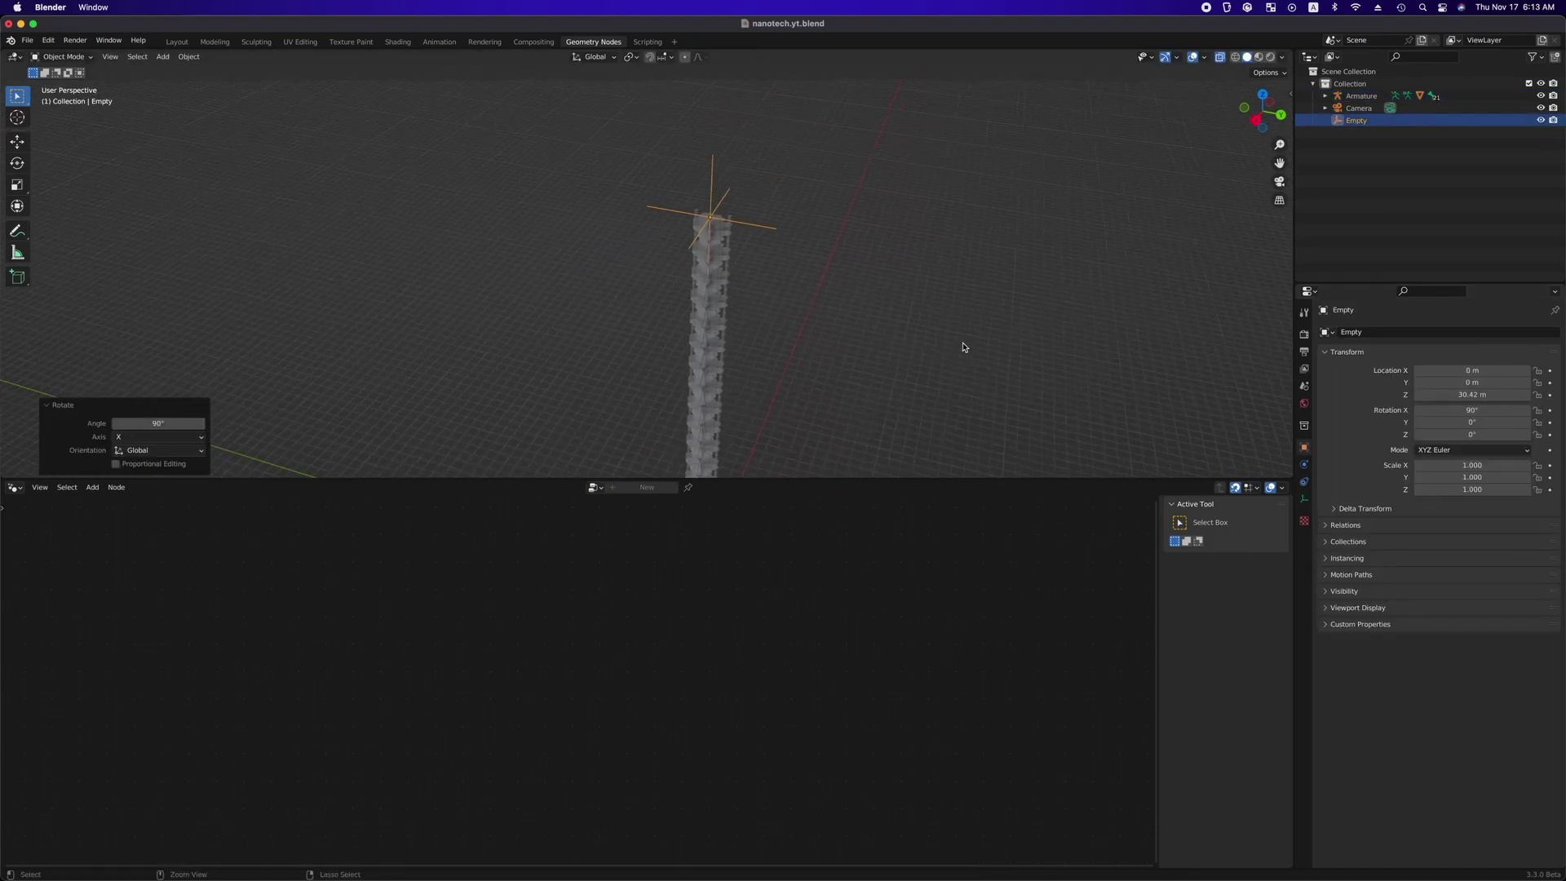
# Try rotating the empty about the Z axis by 90°.
pyautogui.press('r')
pyautogui.press('z')
pyautogui.press('Return')
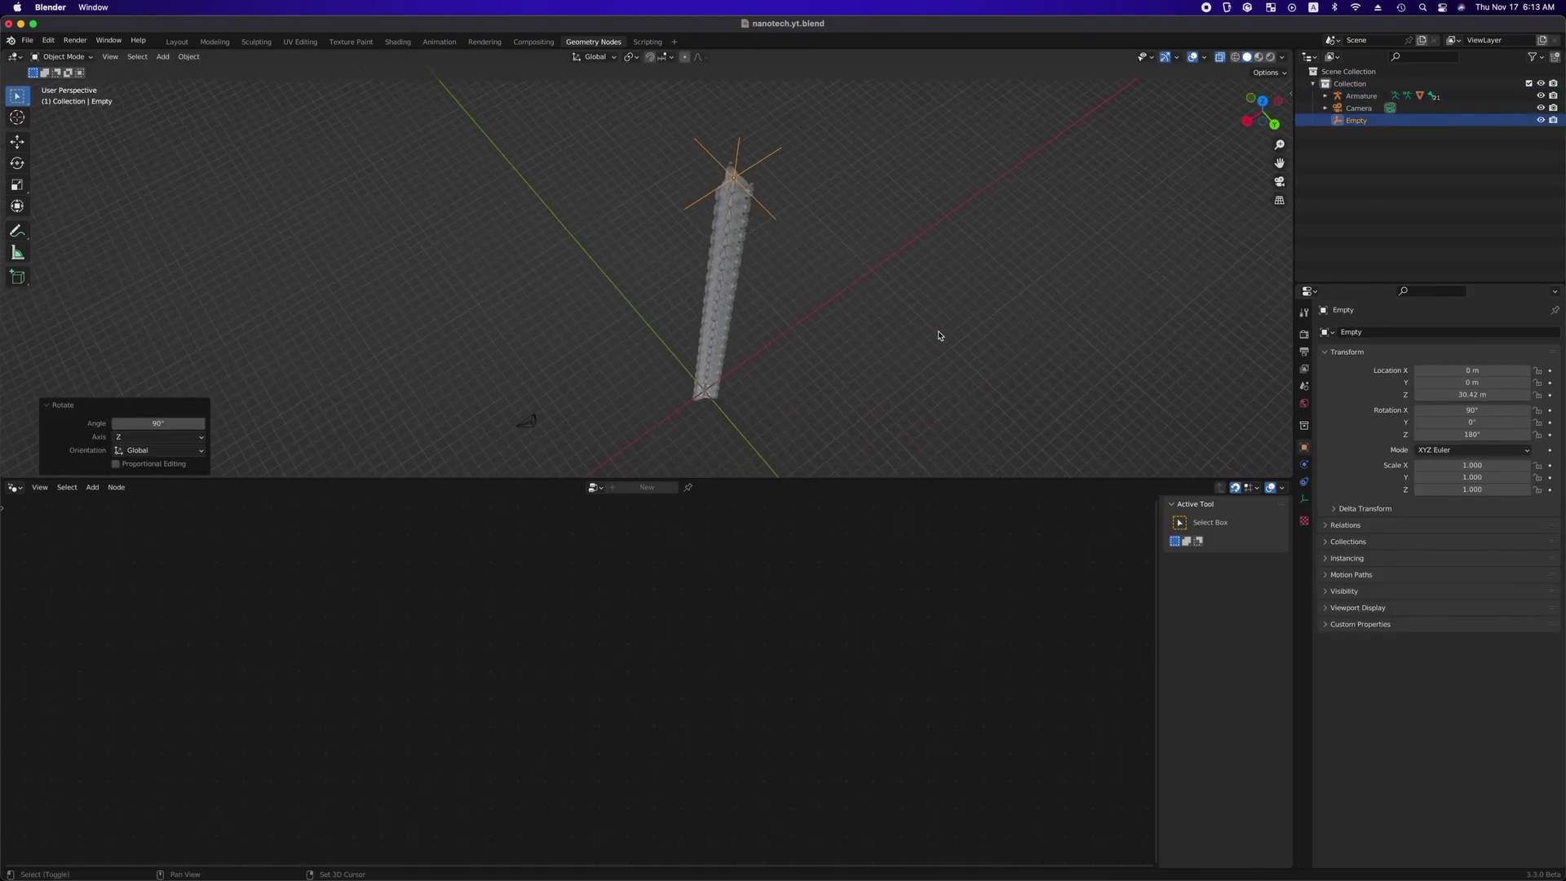
pyautogui.moveTo(939, 335); pyautogui.dragTo(933, 332, button='middle')
pyautogui.press('r')
pyautogui.press('z')
pyautogui.press('Escape')
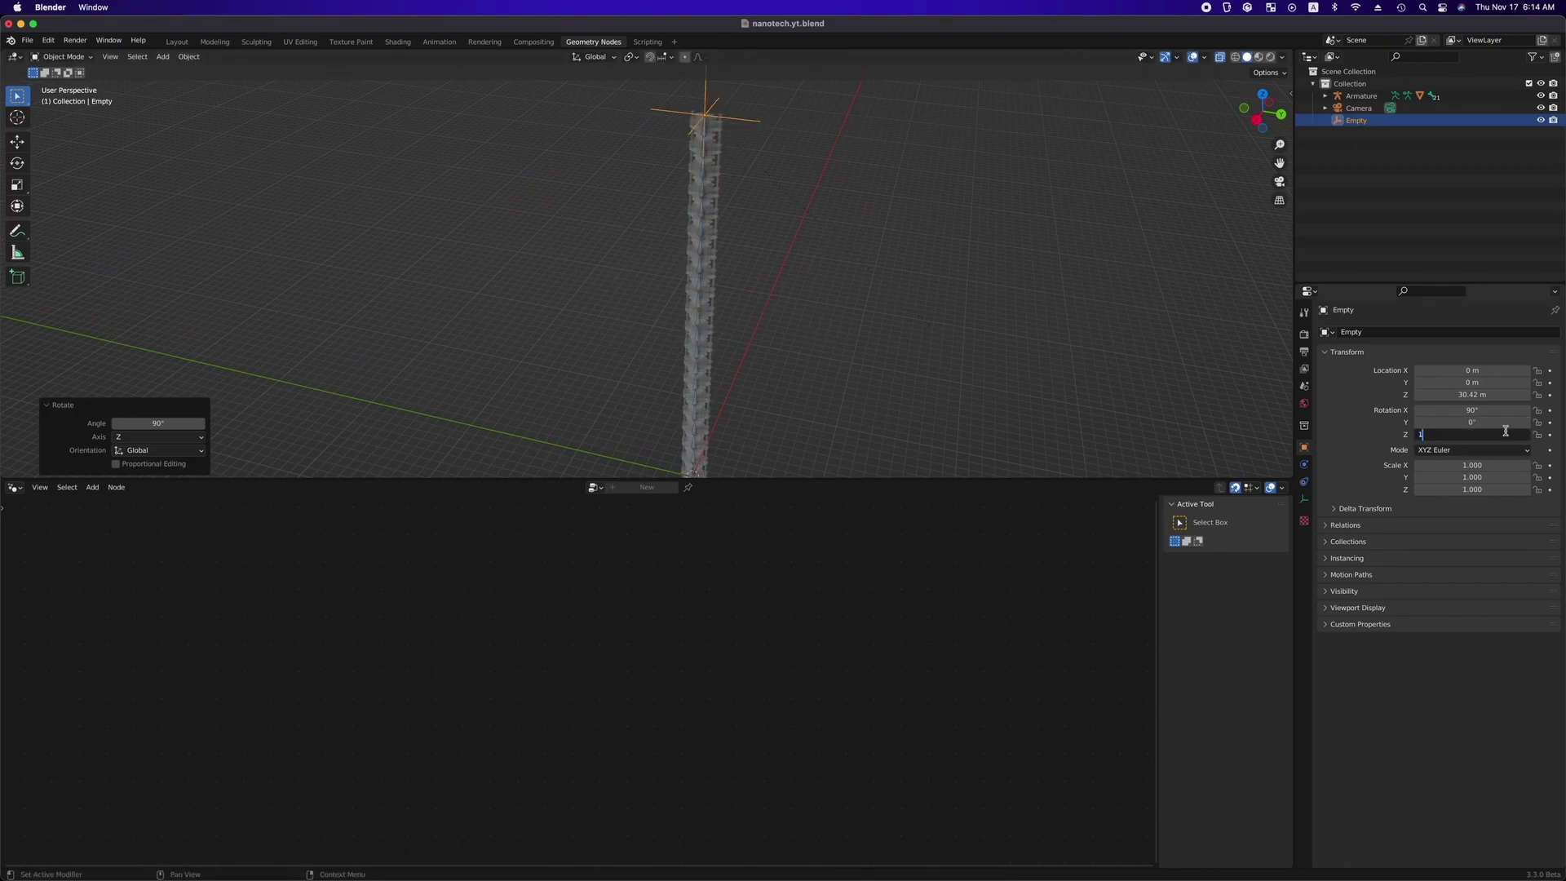
# Switch the viewport to Material Preview shading and set the empty's Z rotation to 0°.
pyautogui.click(1257, 58)
pyautogui.moveTo(959, 285); pyautogui.dragTo(957, 281, button='middle')
pyautogui.hscroll(-5, 958, 285)
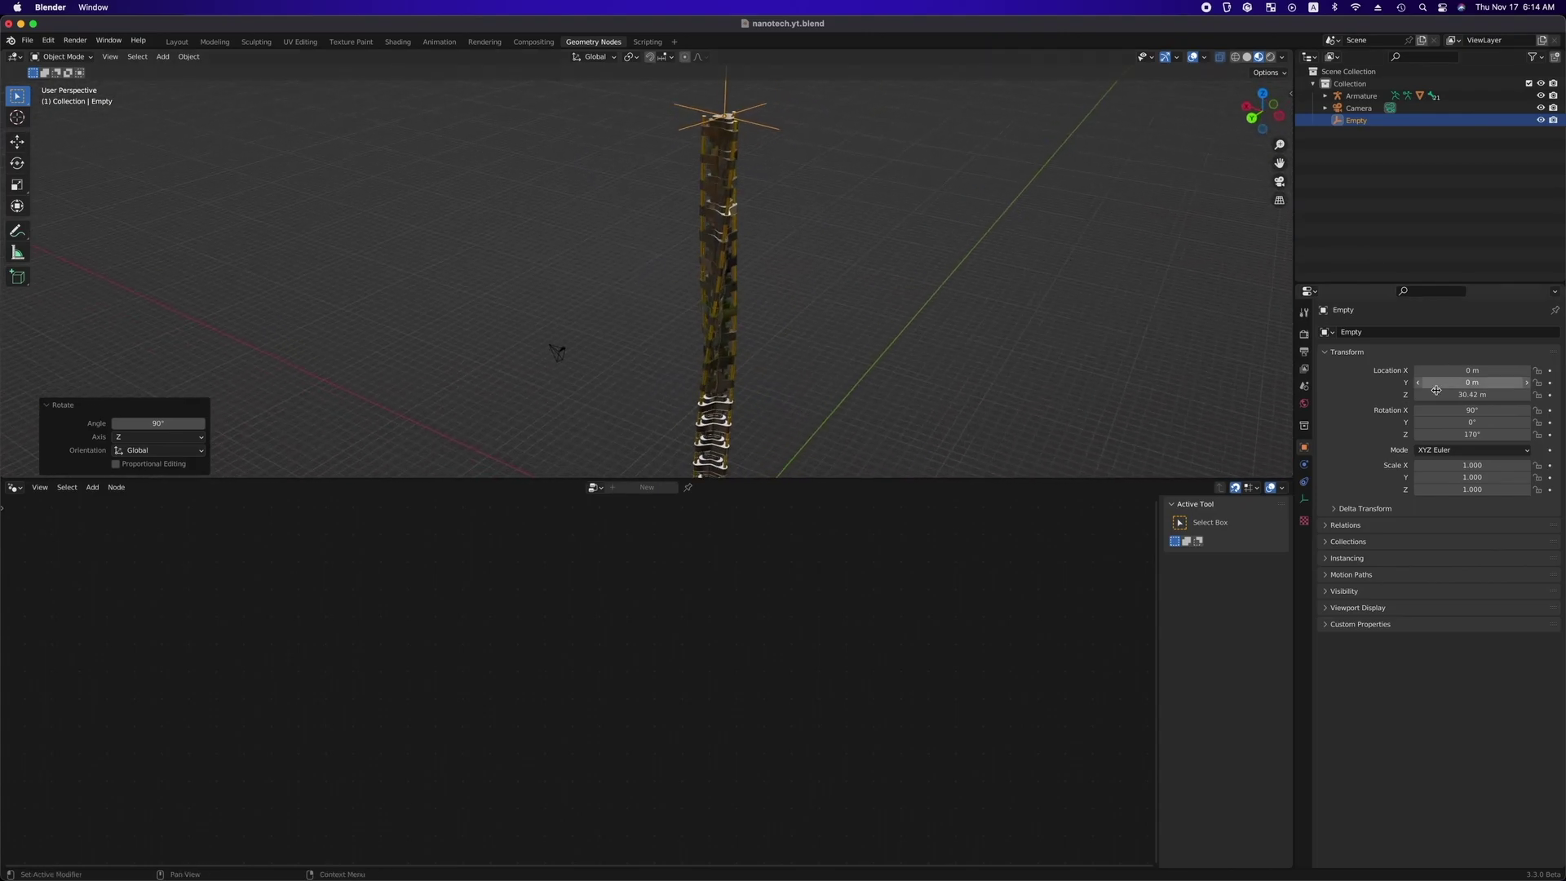
pyautogui.click(1465, 433)
pyautogui.write('0')
pyautogui.press('Return')
pyautogui.hscroll(5, 814, 339)
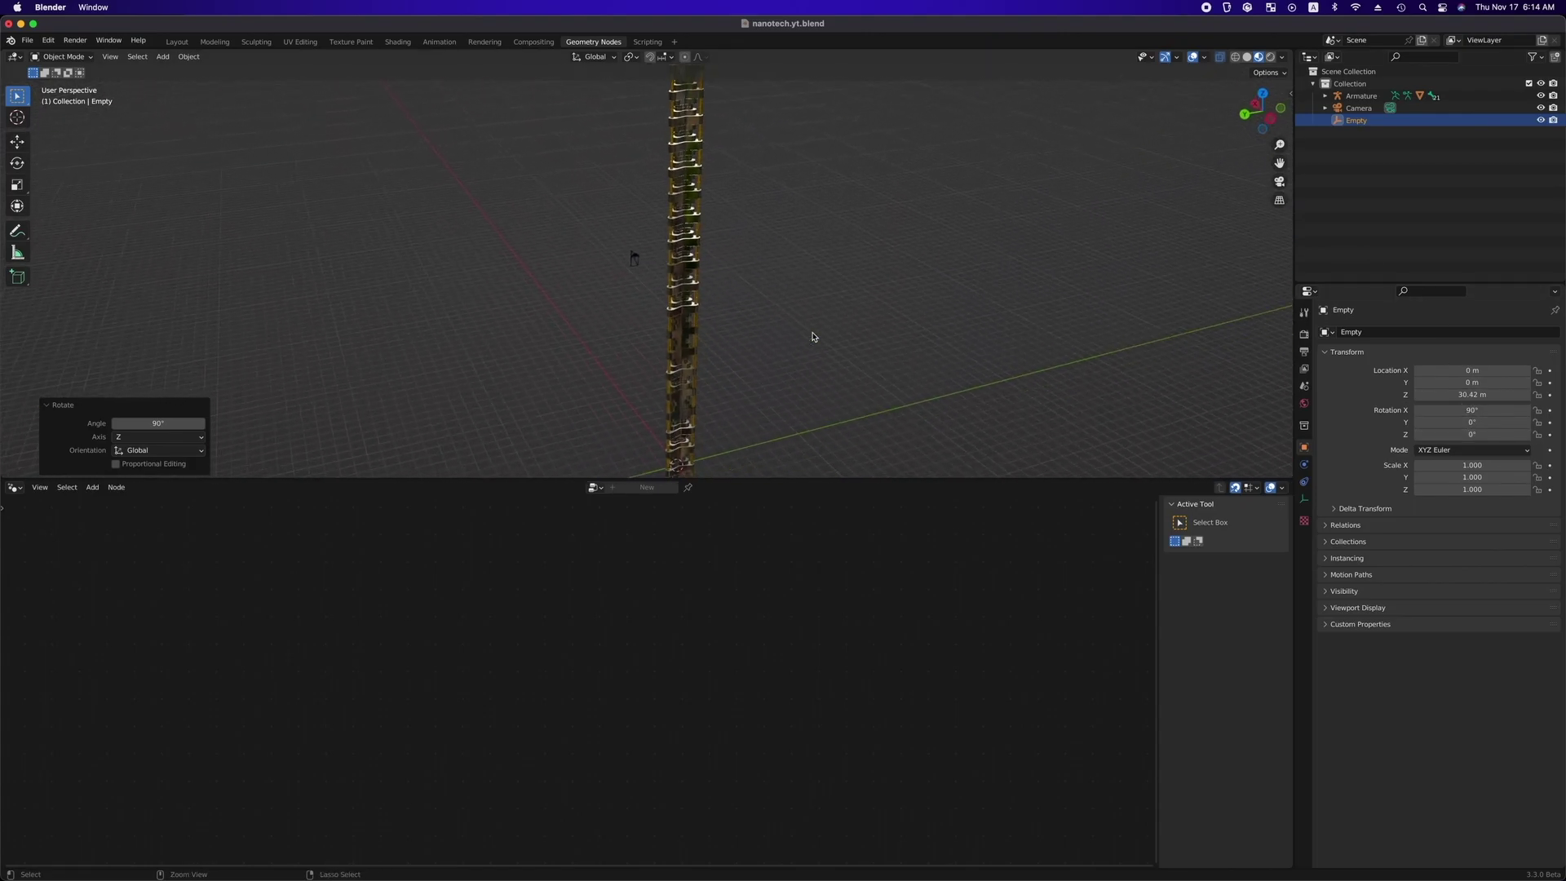
# Select the tower and make its GeometryNodes modifier active to bring up the root node tree with the array.main chain.
pyautogui.click(698, 392)
pyautogui.click(1304, 464)
pyautogui.click(1467, 432)
pyautogui.scroll(3, 803, 674)
pyautogui.hscroll(2, 804, 674)
pyautogui.moveTo(798, 674); pyautogui.dragTo(937, 708)
pyautogui.scroll(-5, 937, 708)
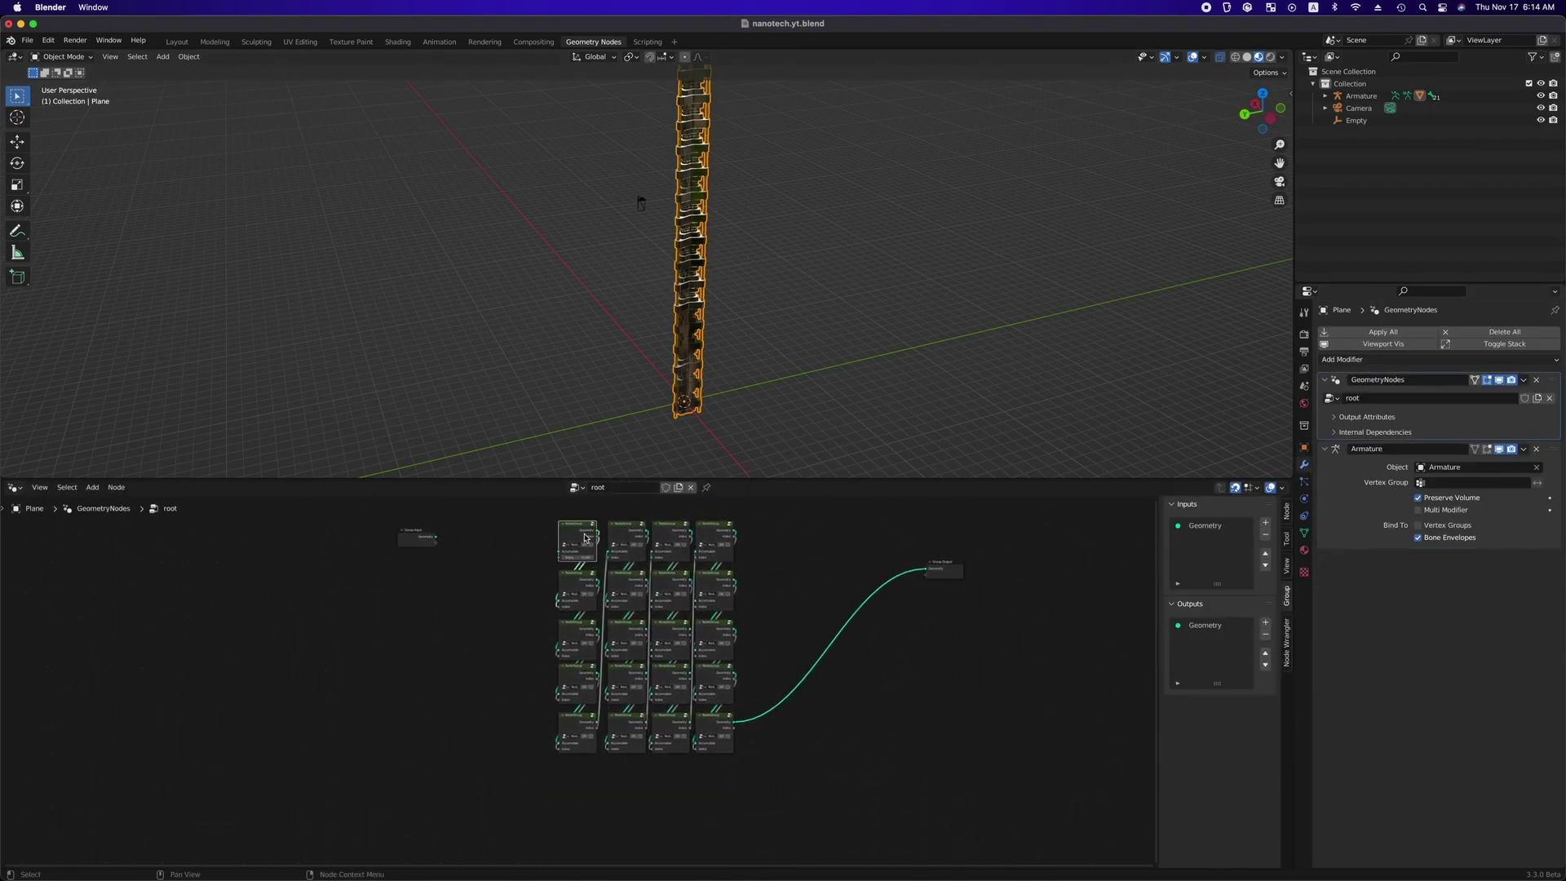
pyautogui.scroll(5, 584, 538)
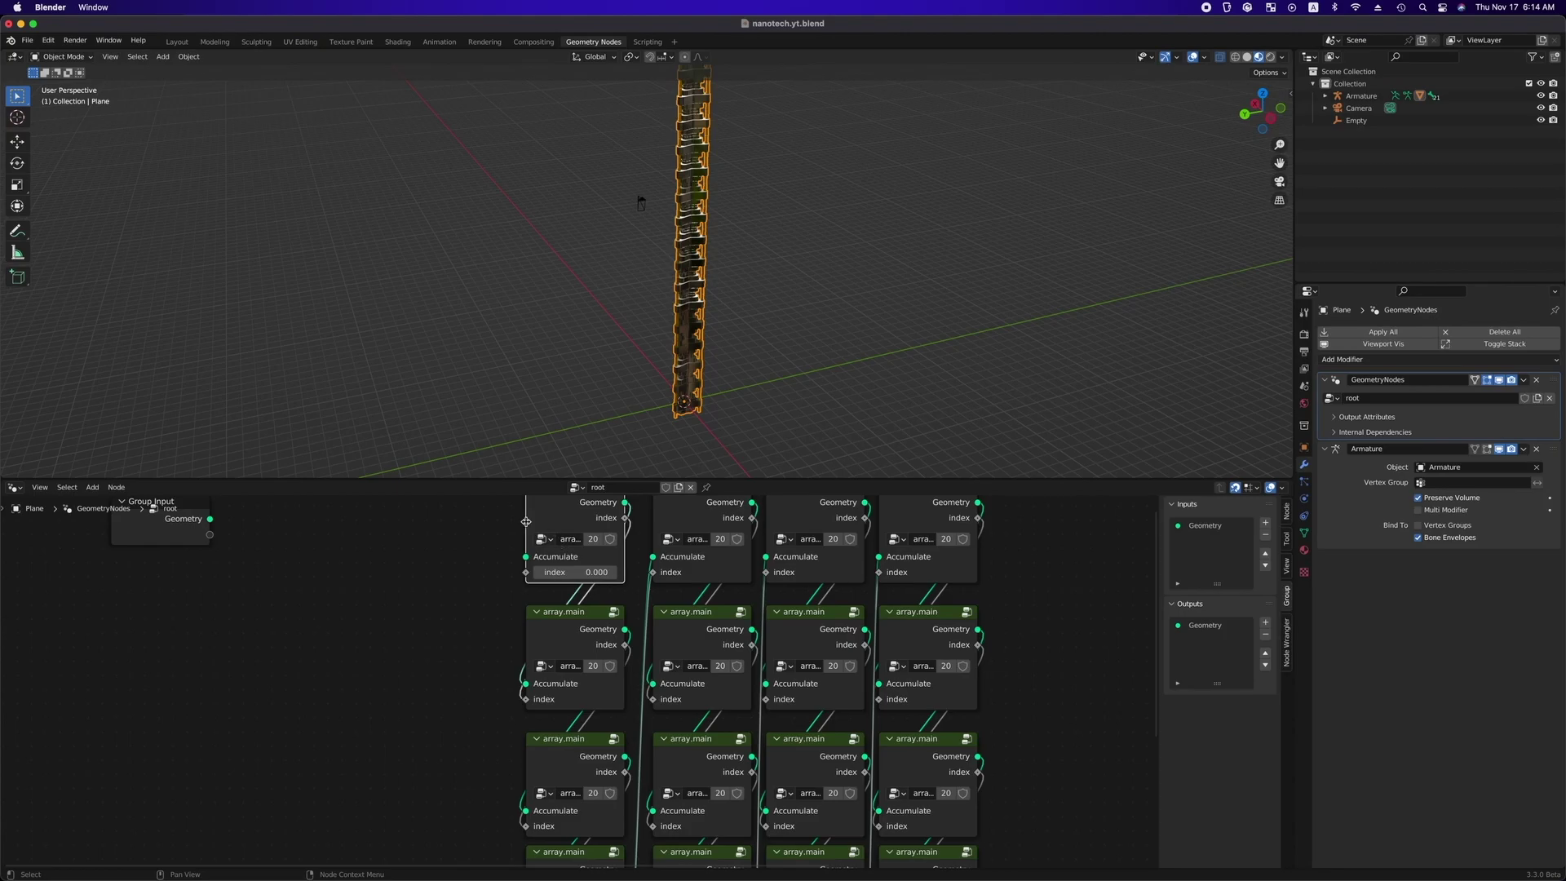
pyautogui.scroll(4, 497, 527)
pyautogui.scroll(-3, 507, 643)
pyautogui.scroll(-6, 507, 642)
# Collapse all array.main group nodes with their unused sockets hidden, and scale their layout along Y into compact rows.
pyautogui.moveTo(772, 786); pyautogui.dragTo(447, 458)
pyautogui.rightClick(501, 556)
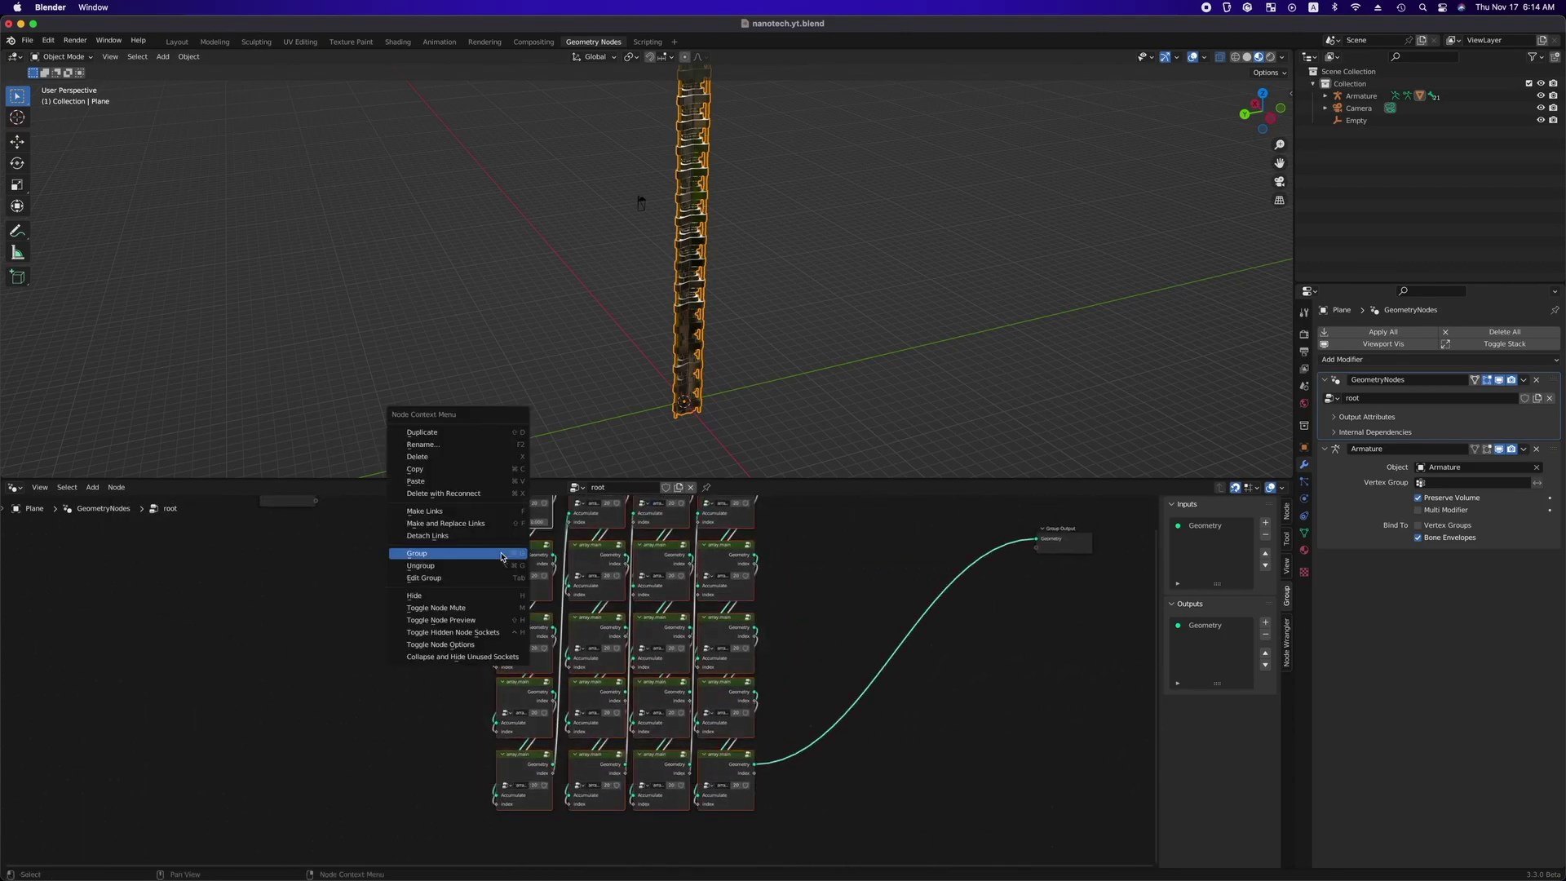
pyautogui.click(441, 657)
pyautogui.scroll(2, 858, 667)
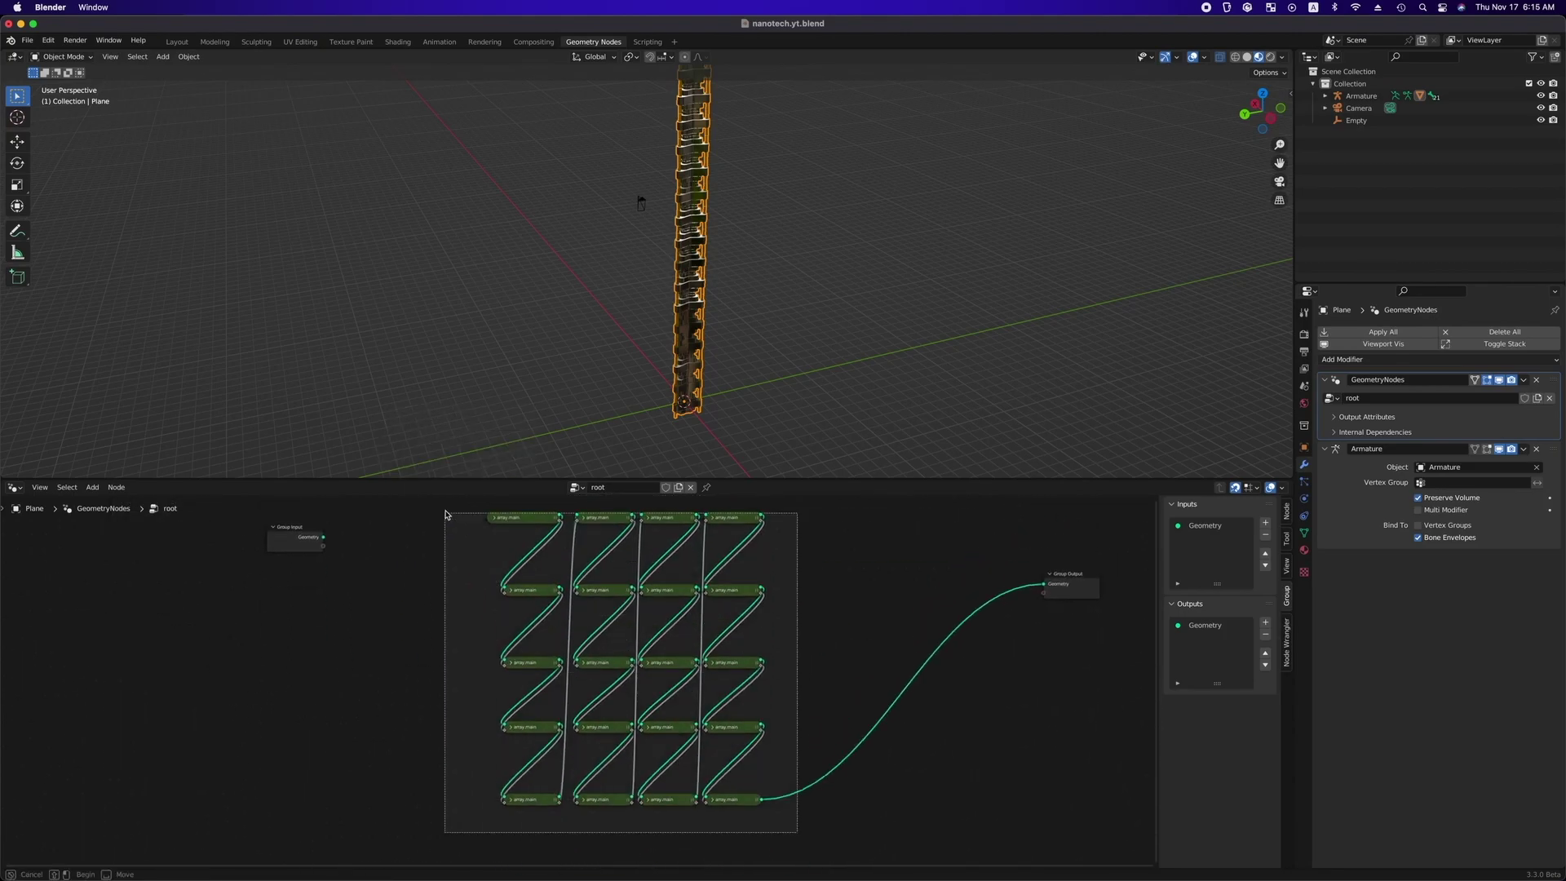
pyautogui.press('s')
pyautogui.press('y')
pyautogui.click(793, 584)
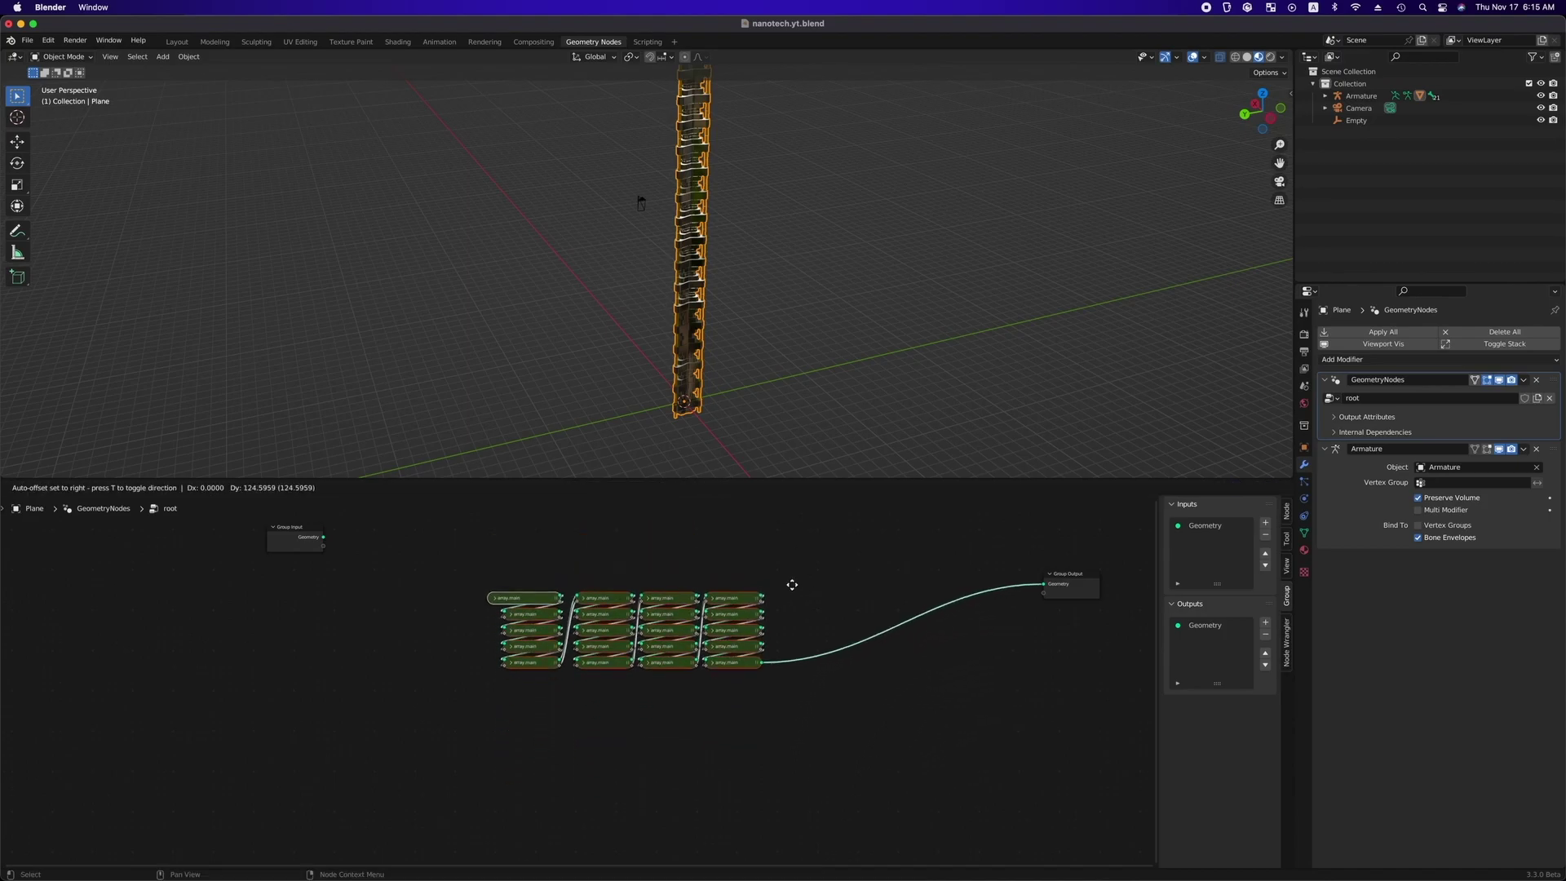